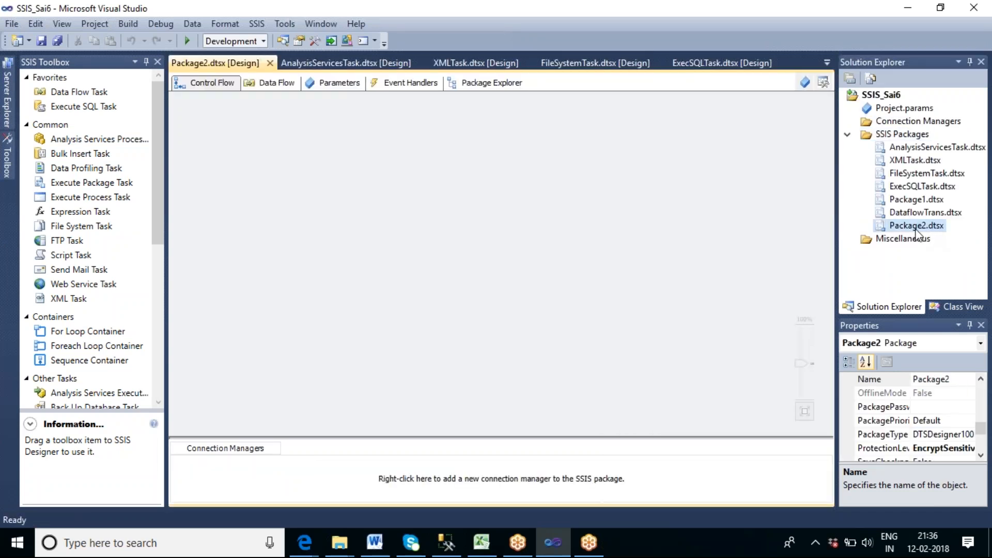
# Rename the Package2.dtsx package to BulkInsertTask.dtsx.
pyautogui.click(913, 227)
pyautogui.rightClick(913, 232)
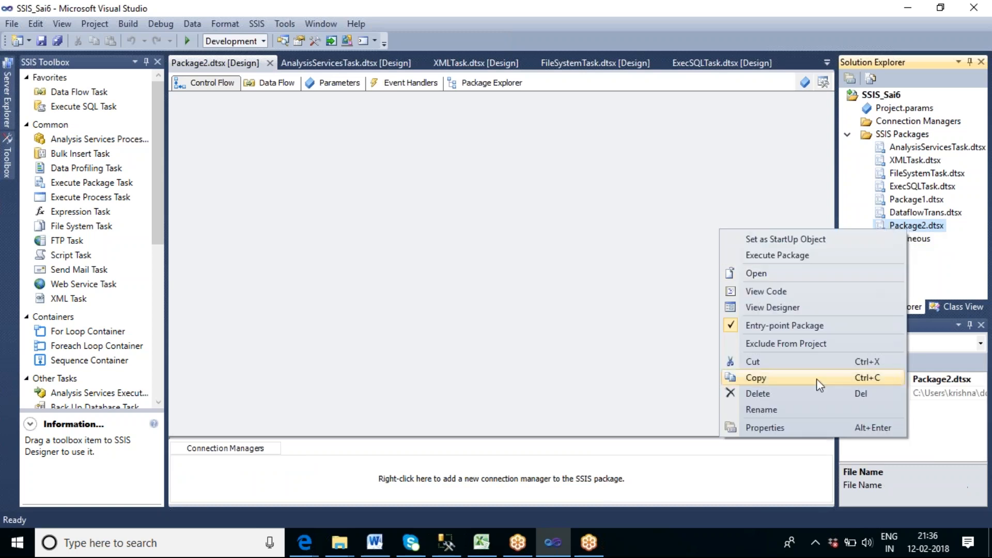
pyautogui.click(775, 428)
pyautogui.press('F2')
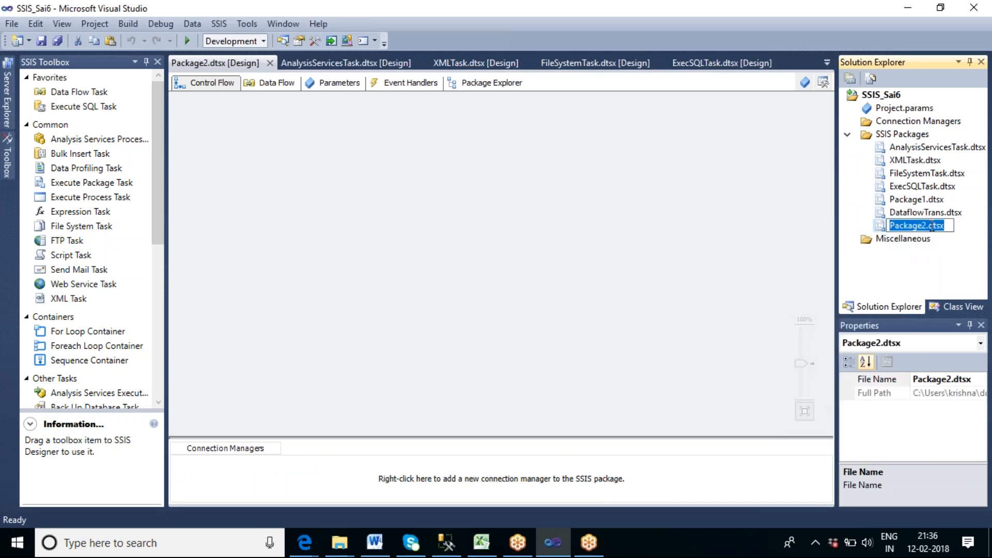
pyautogui.moveTo(927, 226); pyautogui.dragTo(889, 228)
pyautogui.write('Bulk')
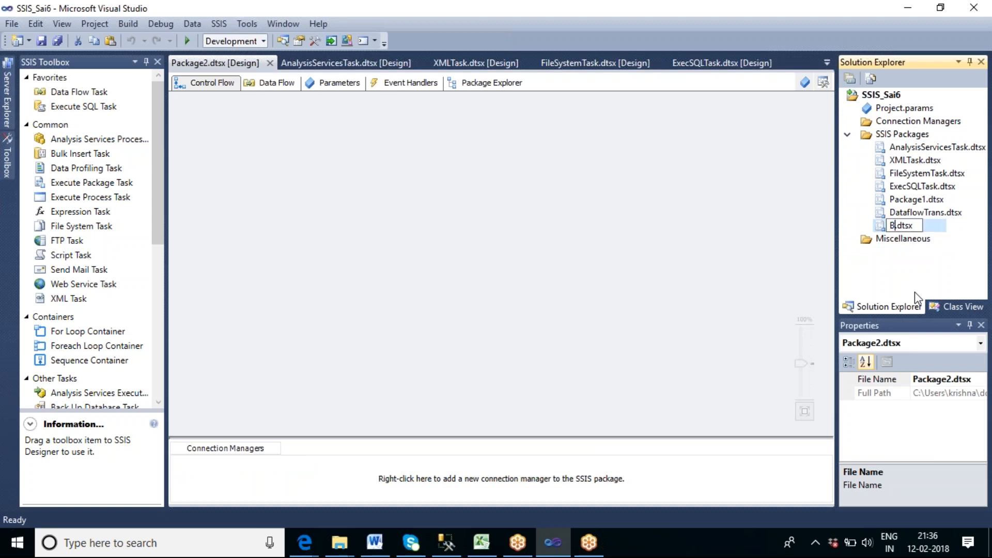
pyautogui.write('InsertTask')
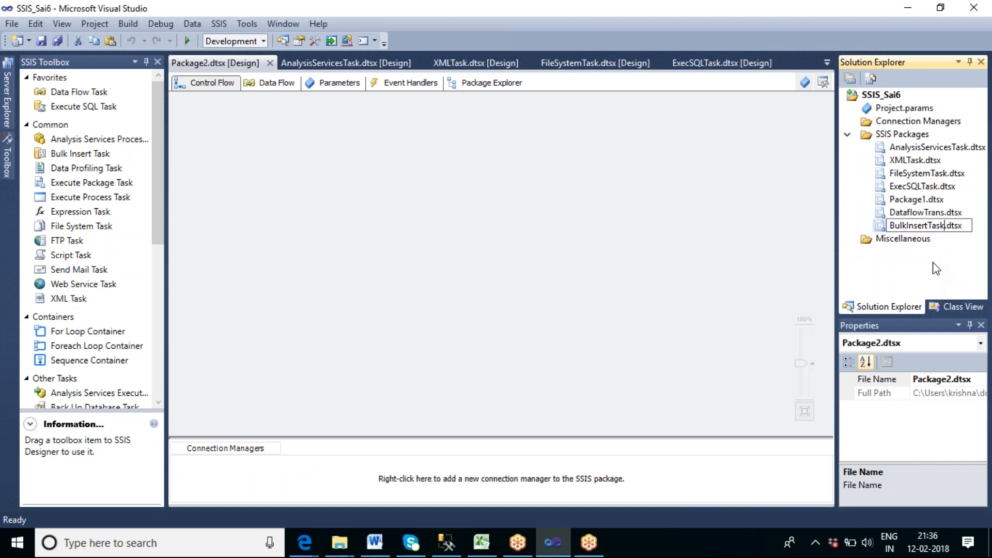
pyautogui.press('Return')
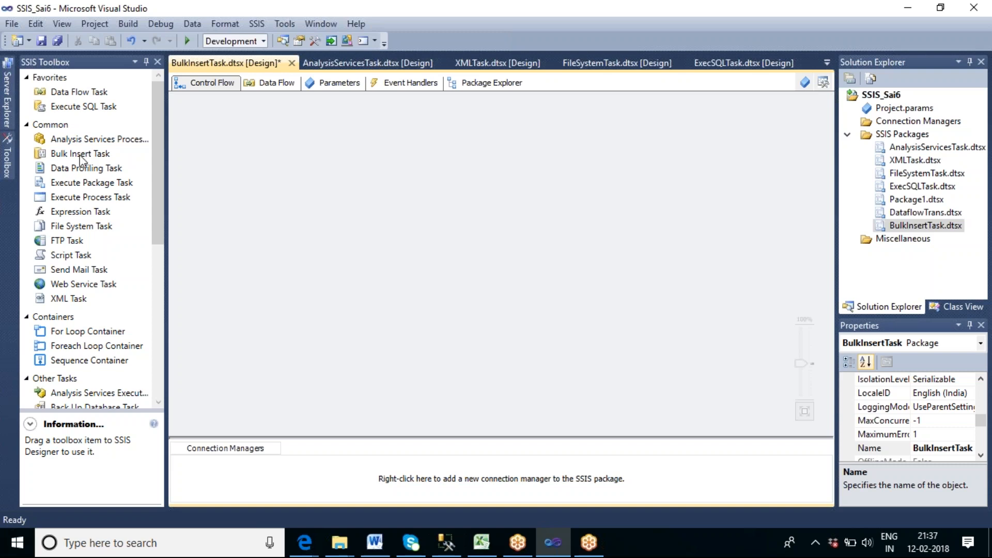
# Add a Bulk Insert Task and a Data Flow Task to the package's control flow.
pyautogui.moveTo(81, 158); pyautogui.dragTo(414, 201)
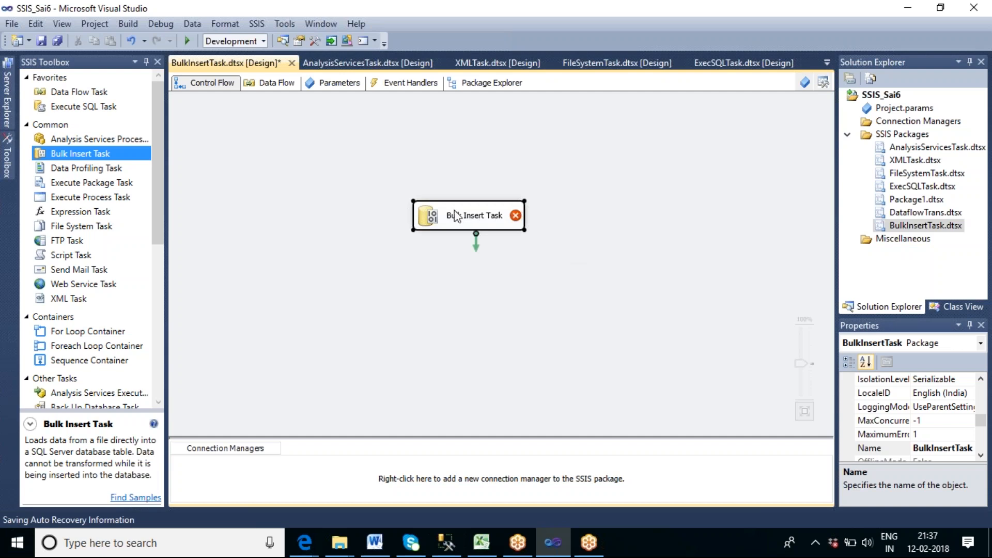
pyautogui.click(631, 252)
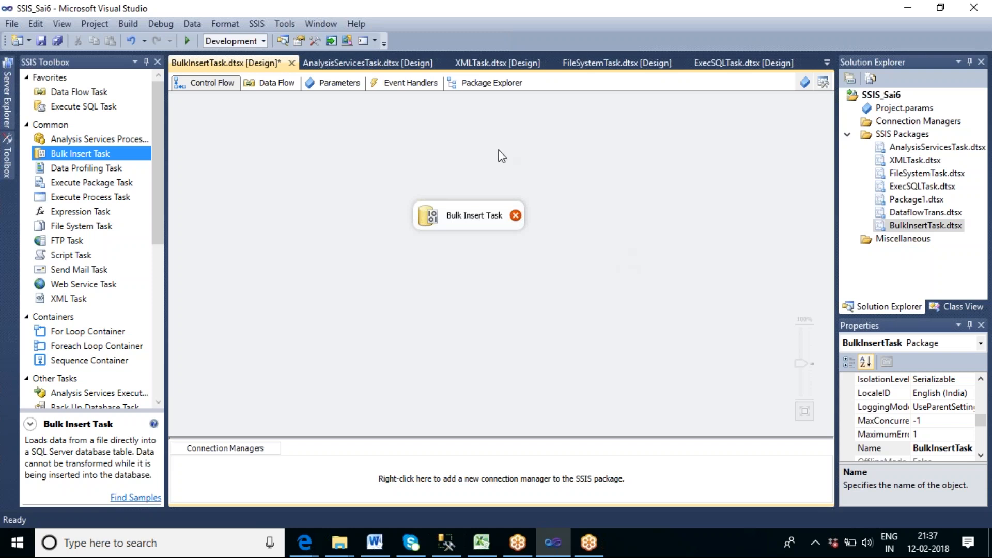
pyautogui.moveTo(84, 98); pyautogui.dragTo(336, 146)
pyautogui.click(492, 175)
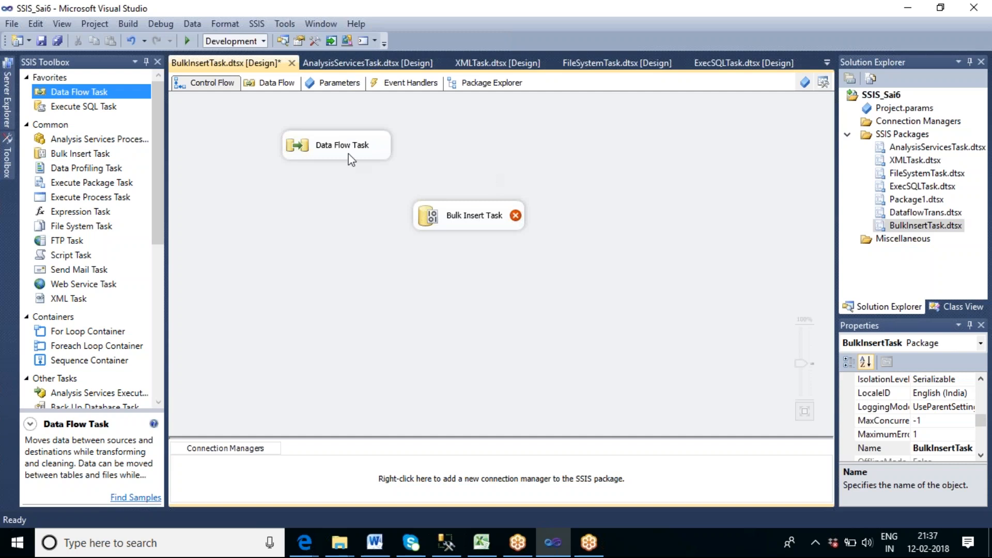
# Open the Data Flow Task and add a Flat File Source to its data flow.
pyautogui.doubleClick(346, 153)
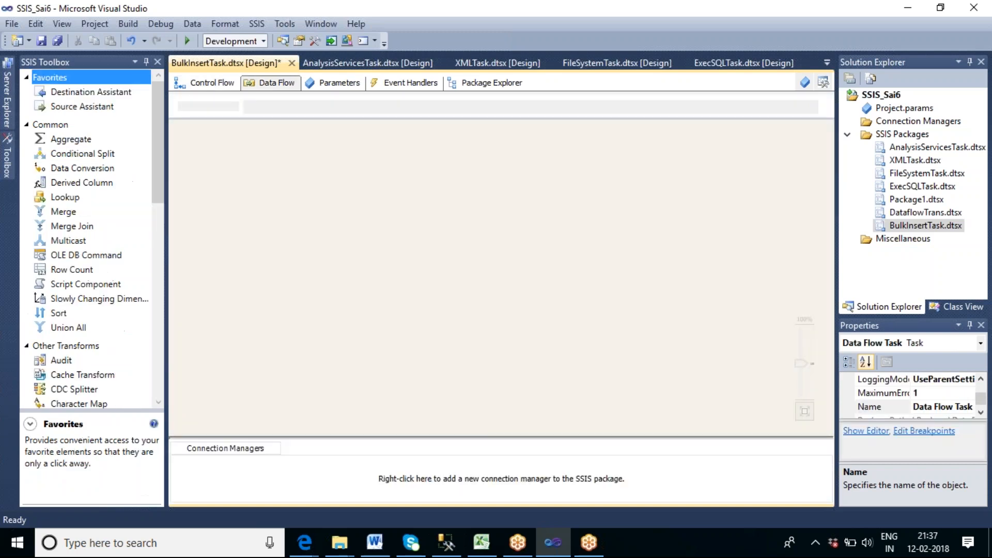
pyautogui.moveTo(157, 184); pyautogui.dragTo(162, 316)
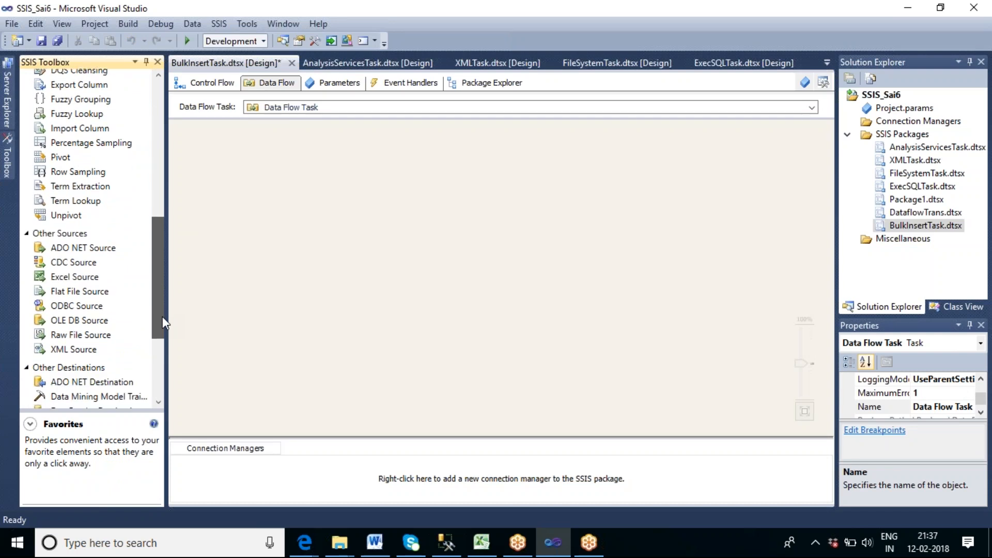
pyautogui.moveTo(107, 297); pyautogui.dragTo(347, 160)
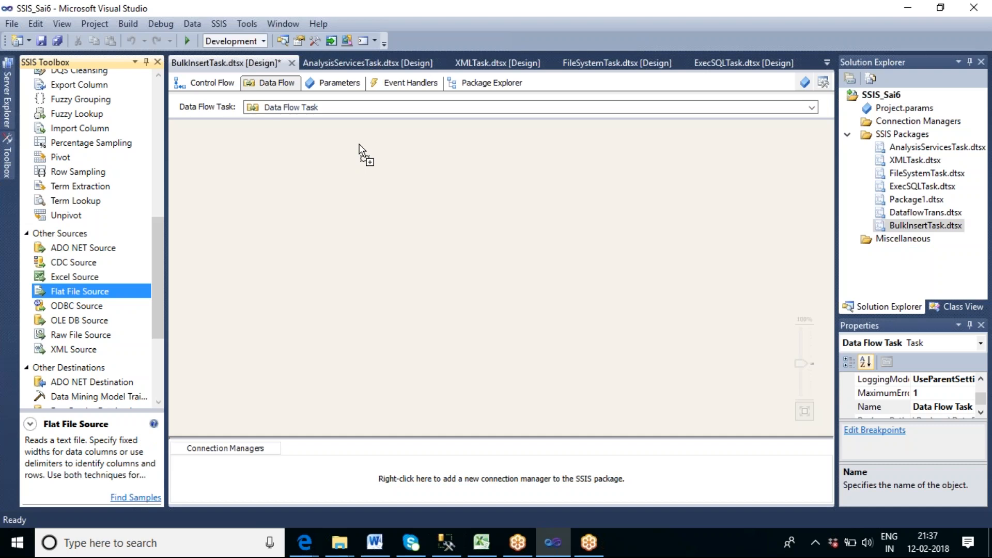
pyautogui.moveTo(359, 145); pyautogui.dragTo(360, 146)
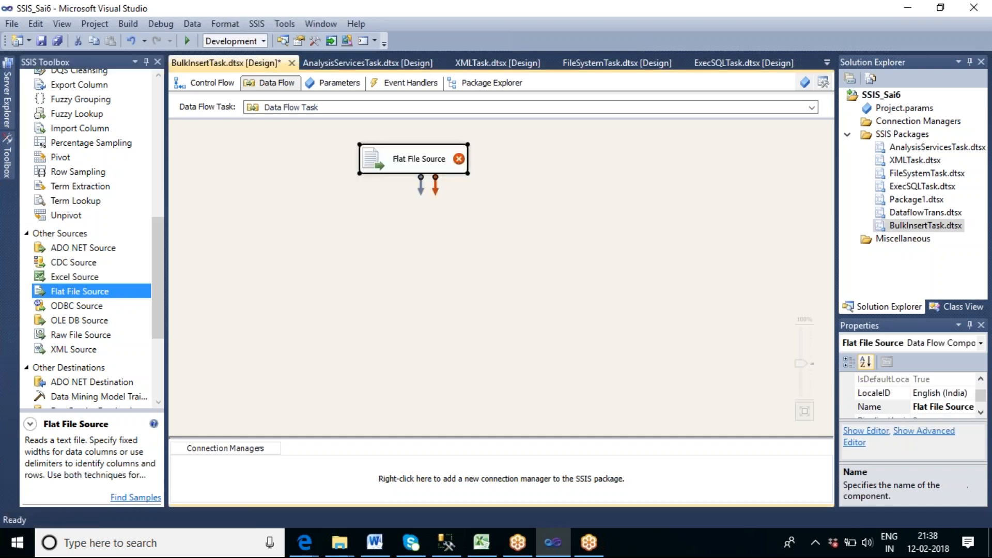
# Add an OLE DB Destination below the Flat File Source and connect the source's regular output to it.
pyautogui.scroll(-3, 162, 314)
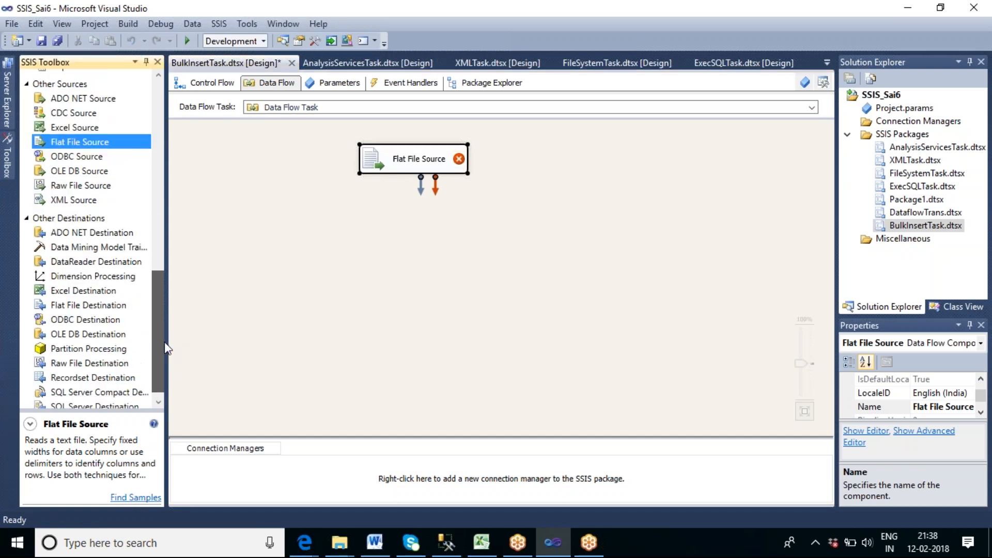
pyautogui.click(117, 338)
pyautogui.moveTo(365, 249); pyautogui.dragTo(397, 250)
pyautogui.click(414, 171)
pyautogui.moveTo(420, 184); pyautogui.dragTo(464, 264)
pyautogui.click(594, 283)
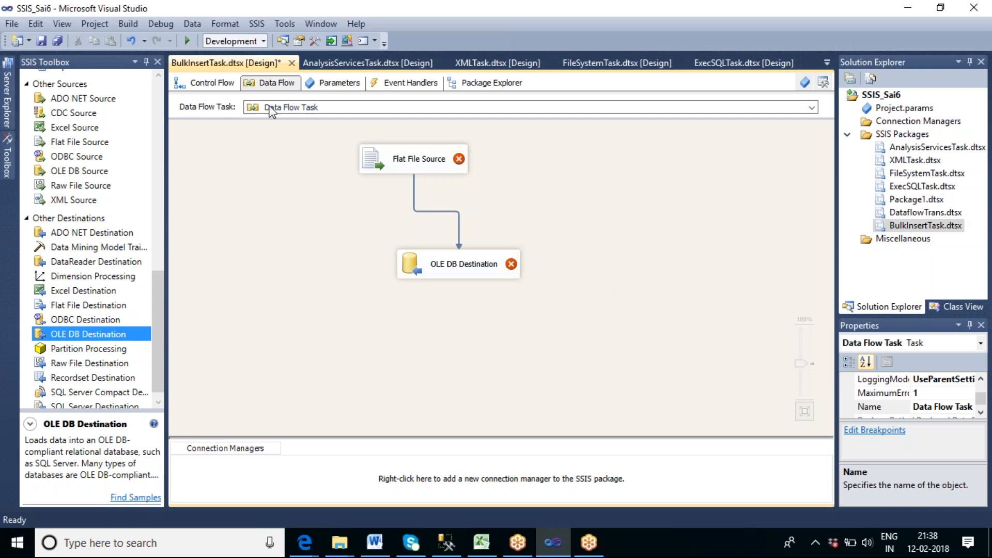
# Return to the control flow of the BulkInsertTask package.
pyautogui.click(226, 84)
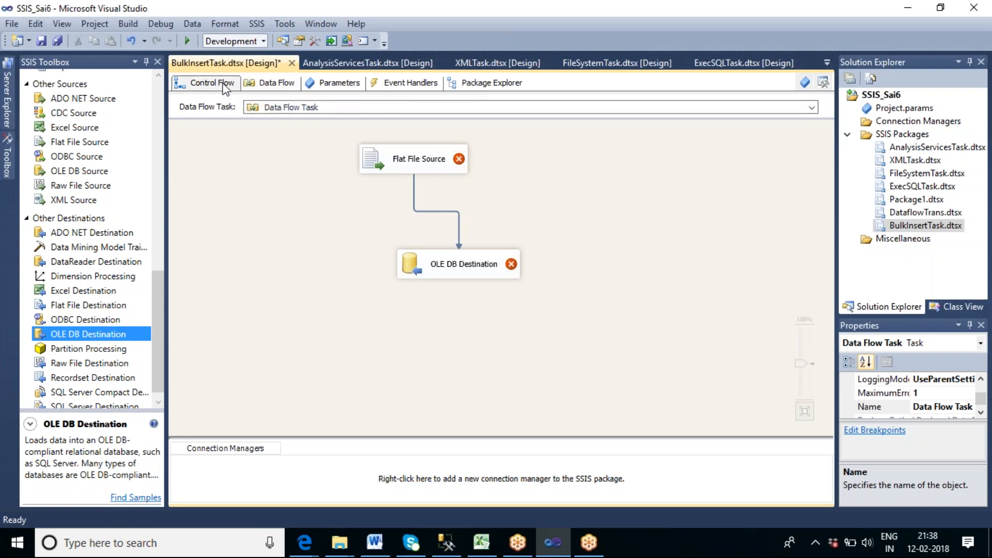
pyautogui.click(351, 242)
pyautogui.moveTo(336, 154)
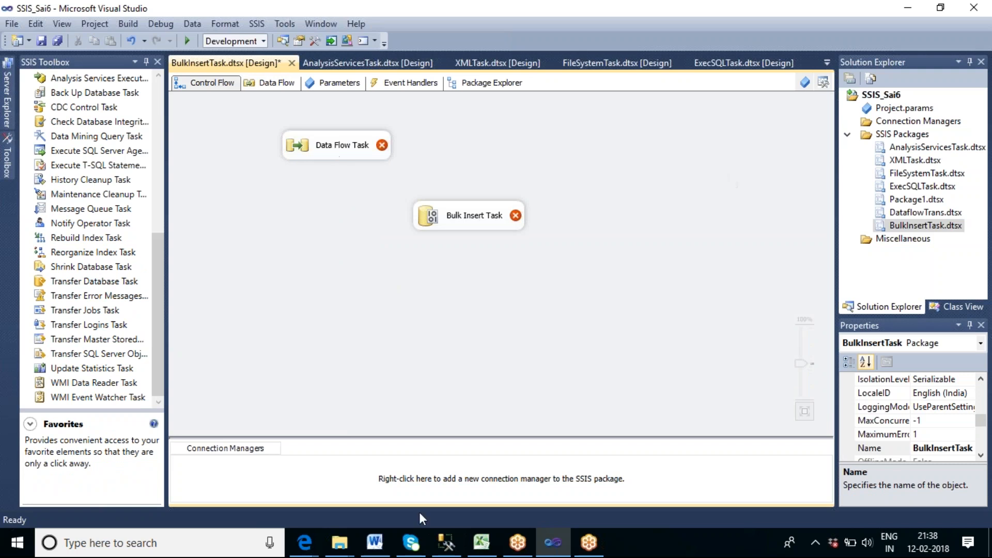
# Open Emp_Bulk_Text.txt from the Merge Source Files folder on the desktop, review its rows down to the end, and close it.
pyautogui.click(470, 437)
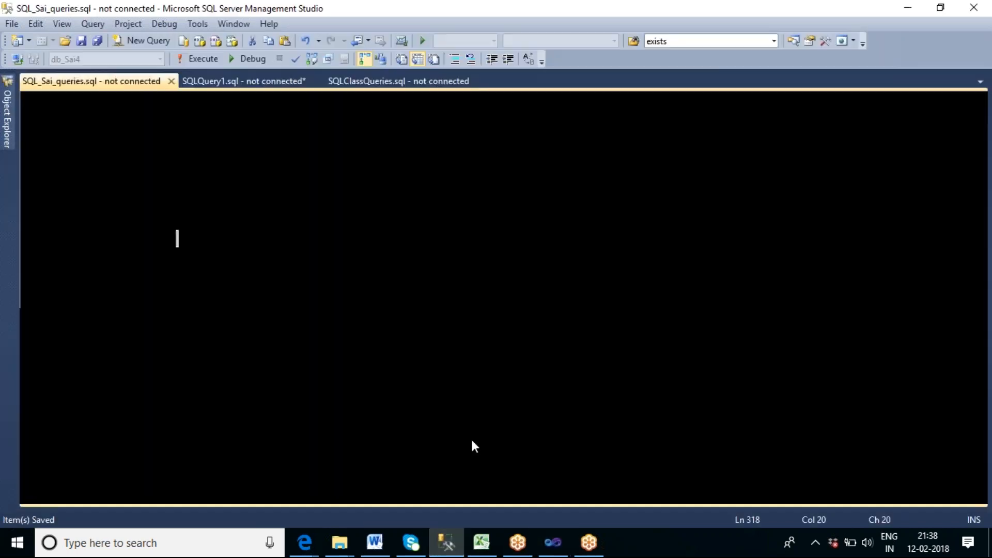
pyautogui.rightClick(696, 527)
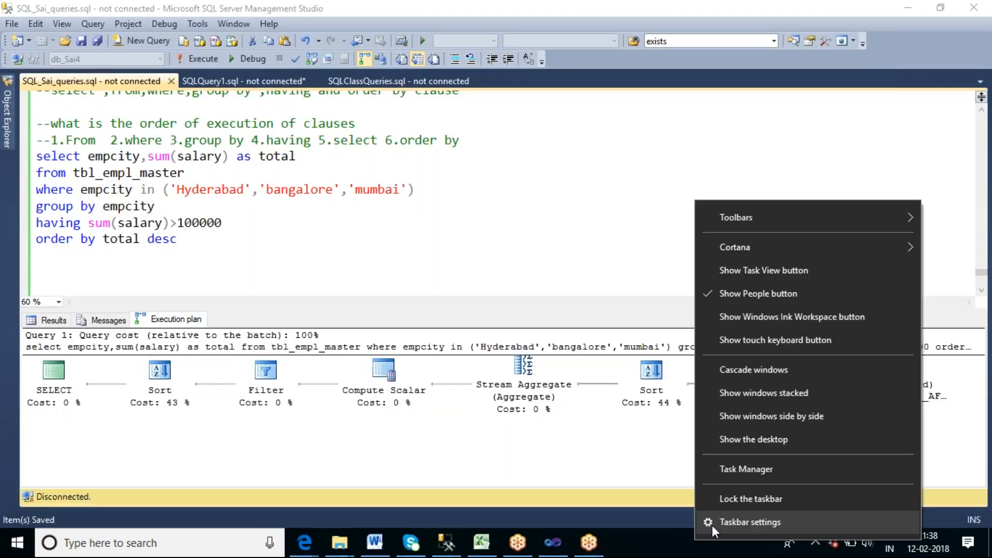
pyautogui.click(739, 441)
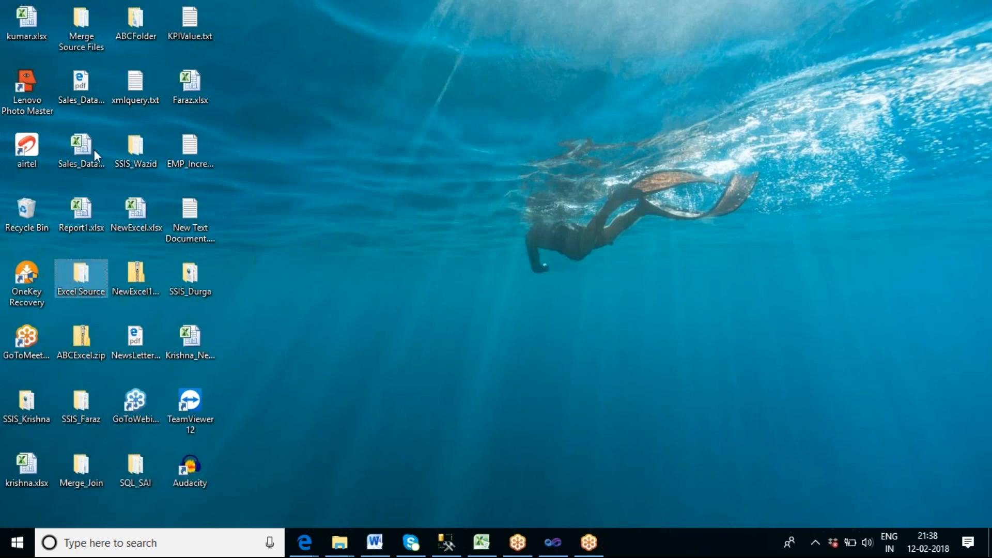
pyautogui.doubleClick(80, 25)
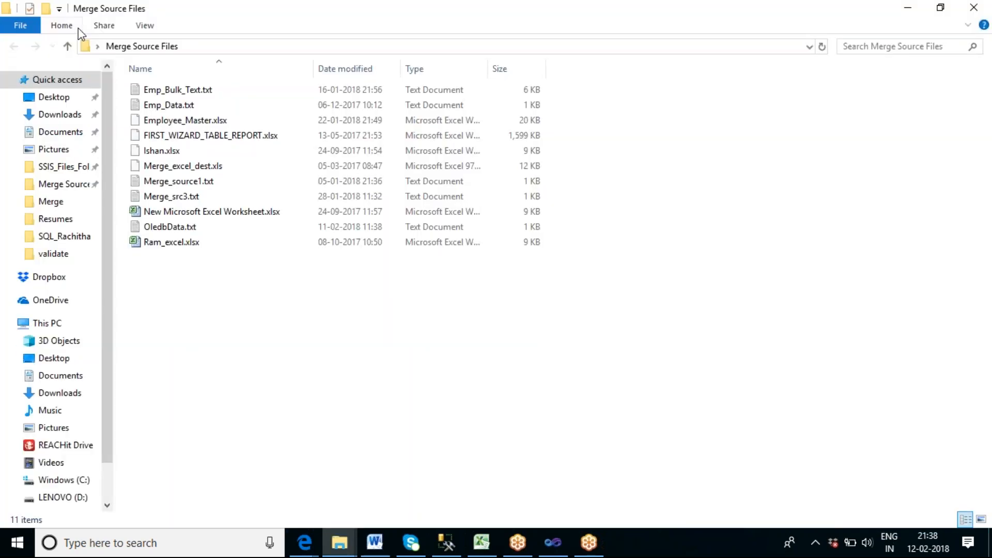
pyautogui.click(183, 92)
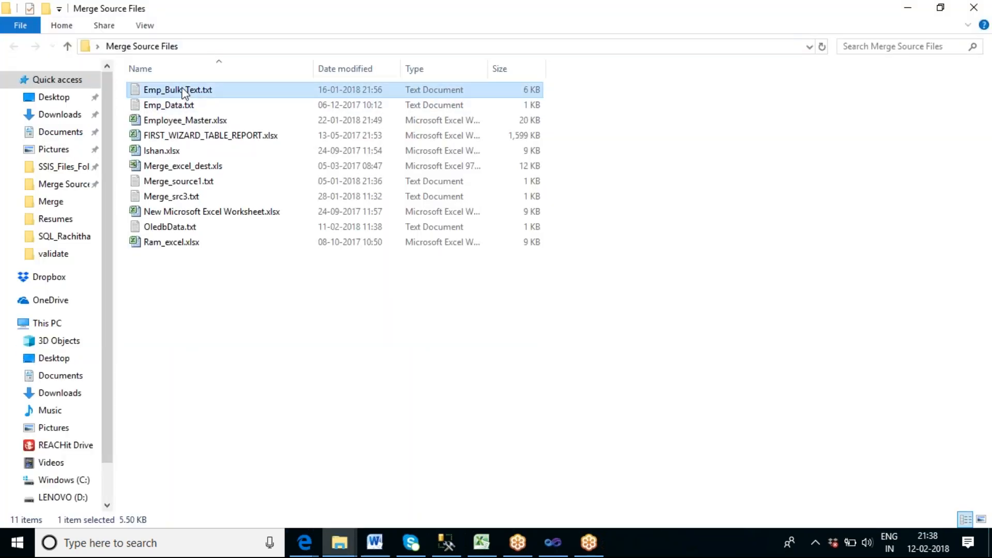
pyautogui.doubleClick(183, 92)
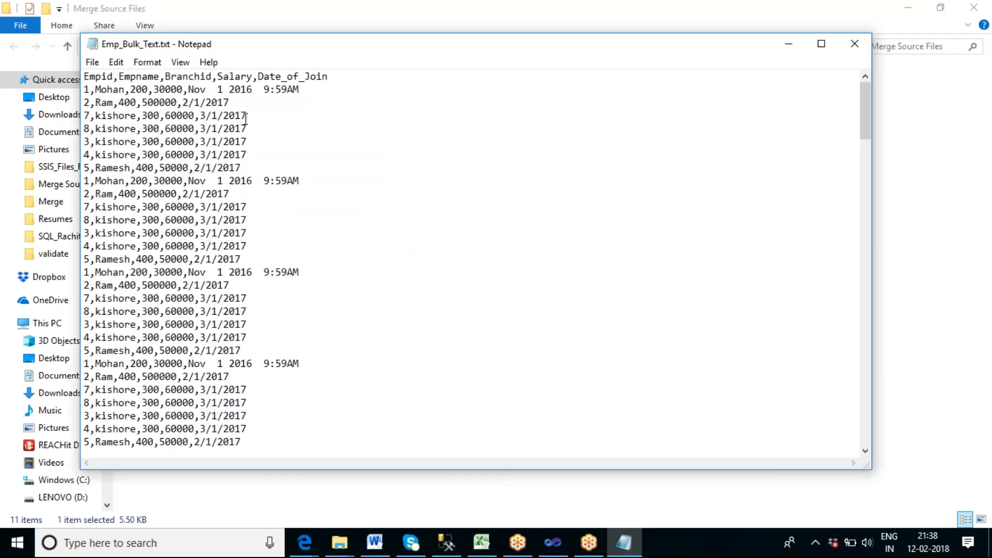
pyautogui.scroll(-20, 247, 120)
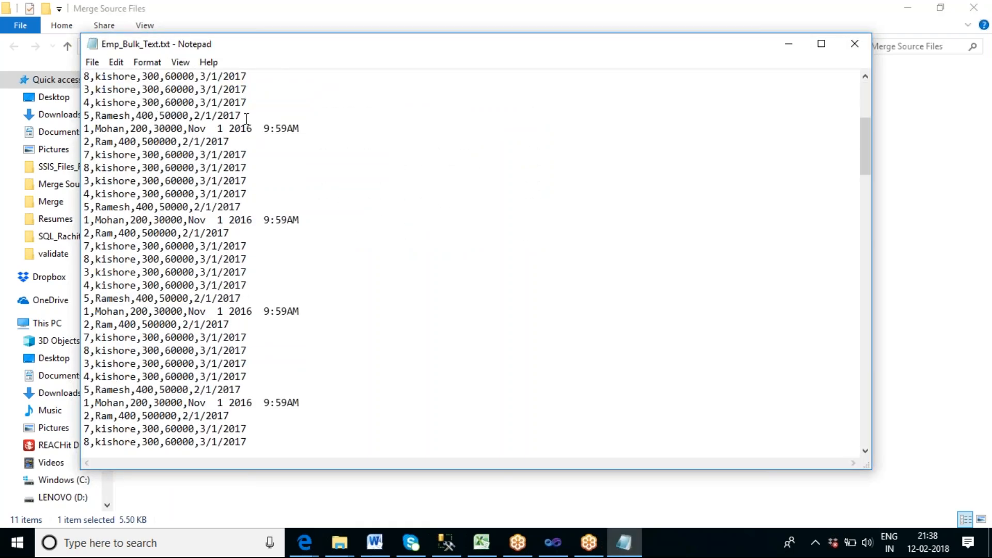
pyautogui.scroll(-20, 249, 120)
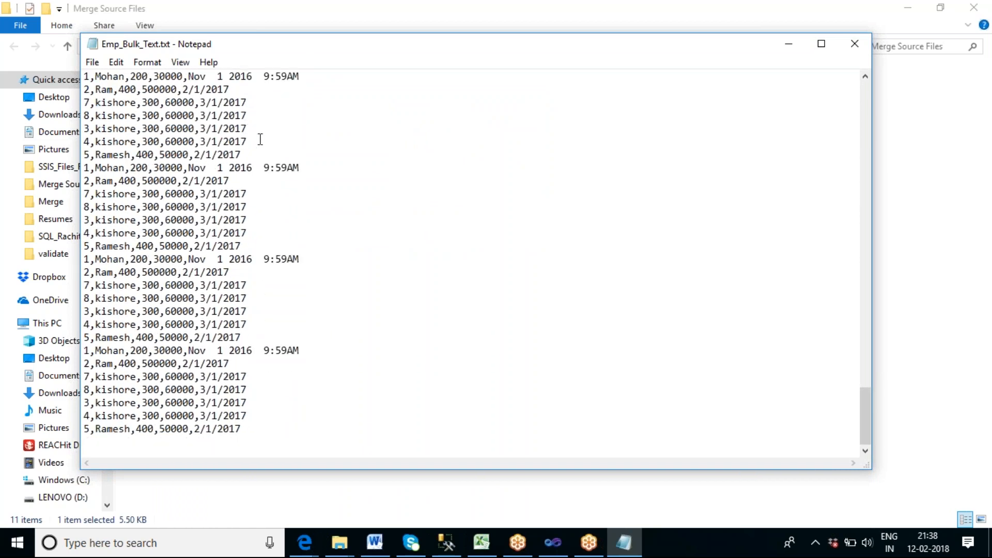
pyautogui.click(854, 47)
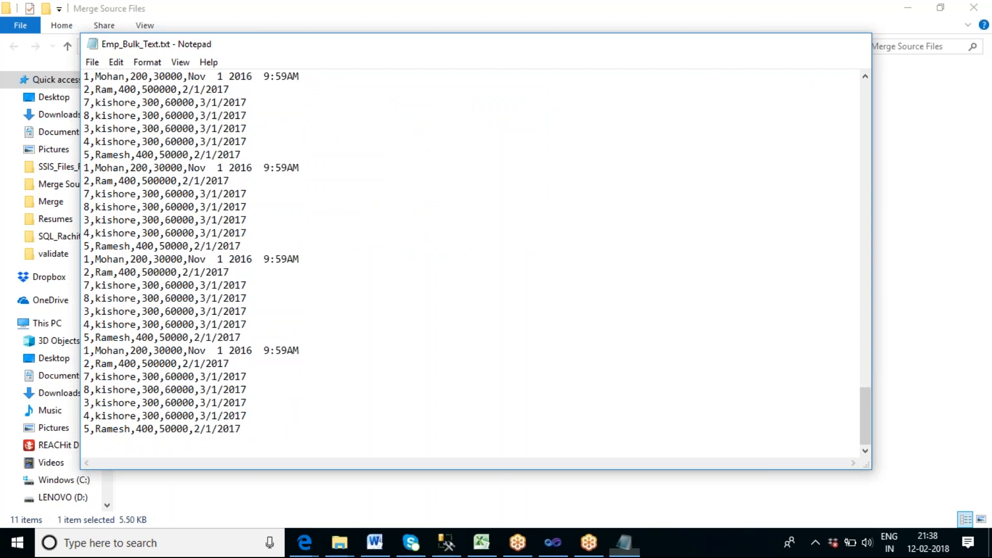
# Reopen Emp_Bulk_Text.txt, check the column names in its first row, and close the file.
pyautogui.doubleClick(212, 96)
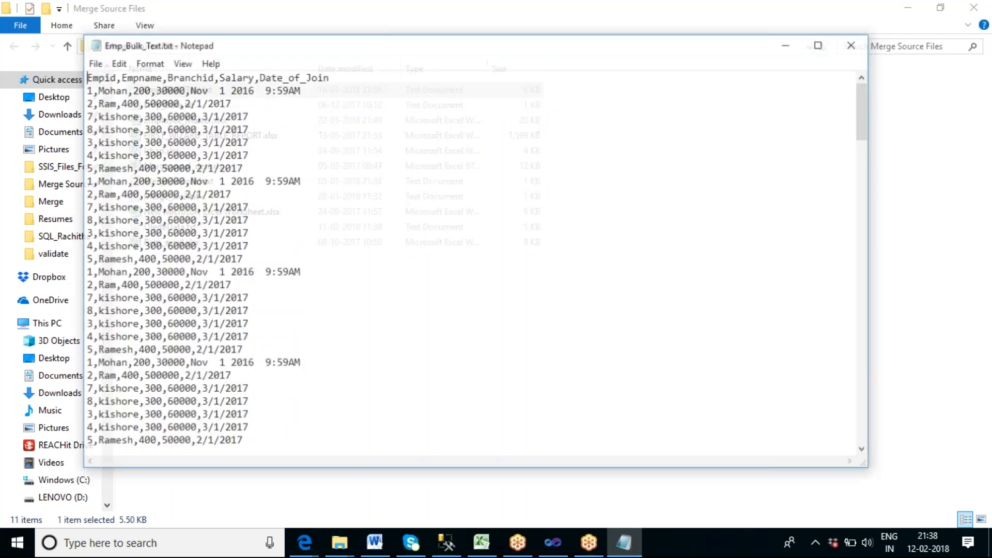
pyautogui.click(327, 78)
pyautogui.moveTo(327, 78); pyautogui.dragTo(81, 75)
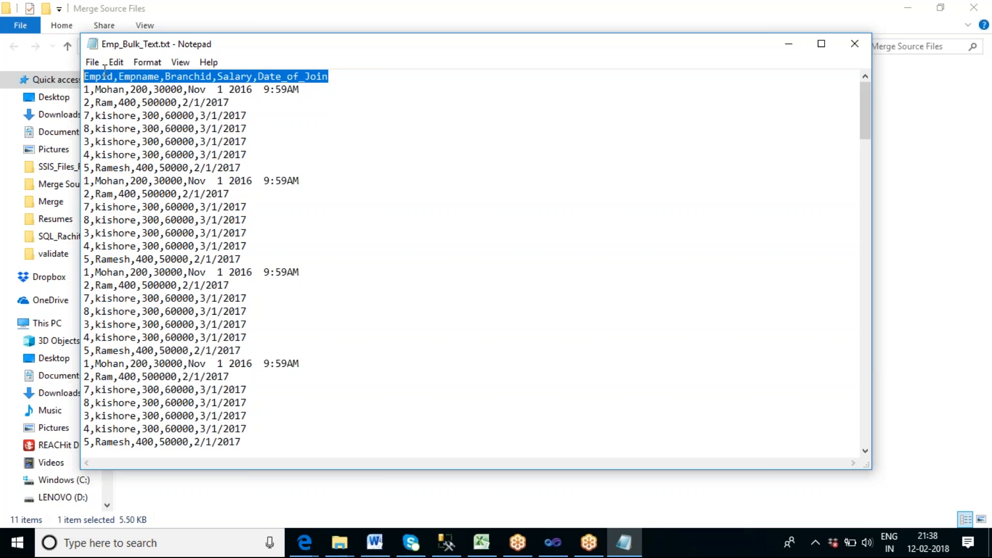
pyautogui.click(855, 44)
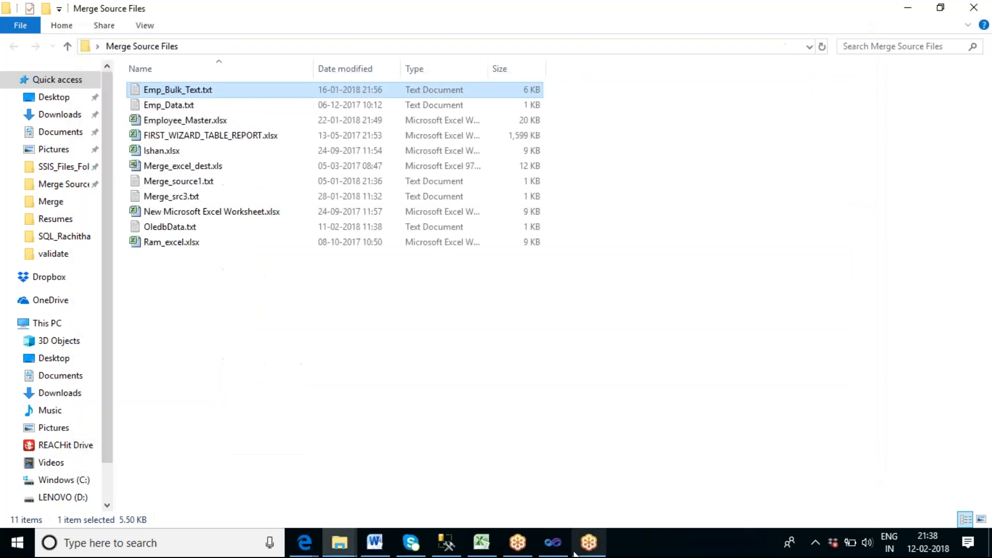
# Switch back to Visual Studio and open the editor of the Flat File Source inside the Data Flow Task.
pyautogui.click(556, 546)
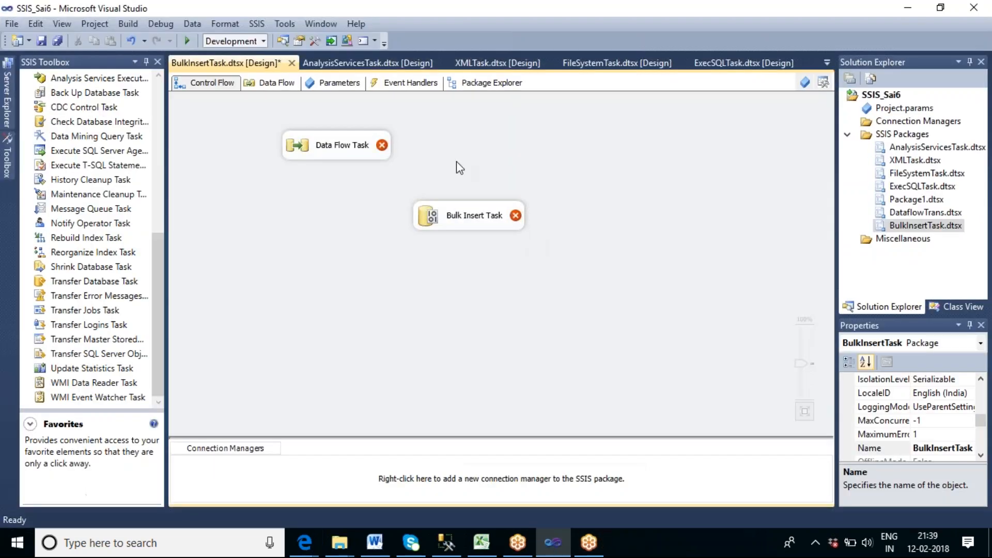
pyautogui.doubleClick(335, 152)
pyautogui.click(414, 168)
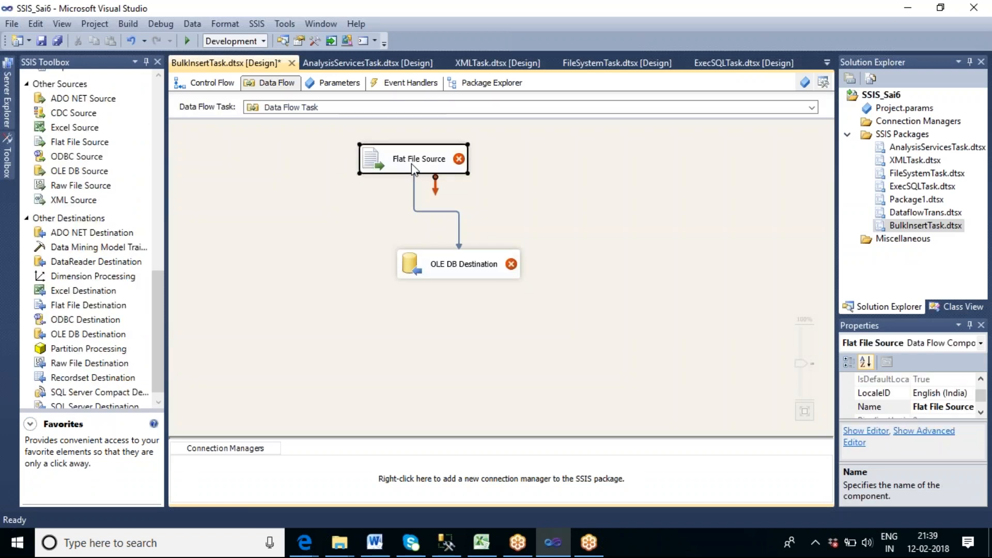
pyautogui.doubleClick(413, 165)
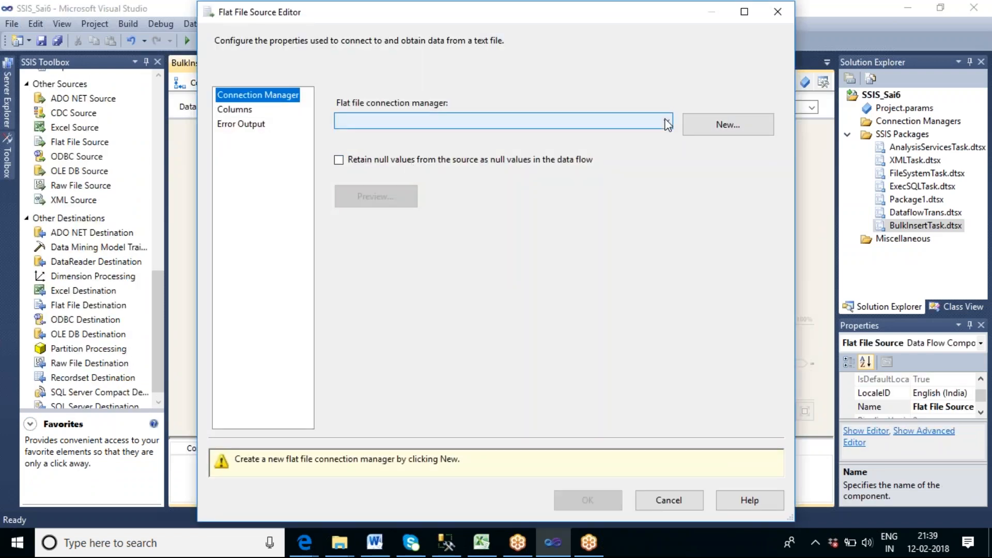
# Create a flat file connection manager named bulk data conn that points to Emp_Bulk_Text.txt in the Merge Source Files folder.
pyautogui.click(725, 126)
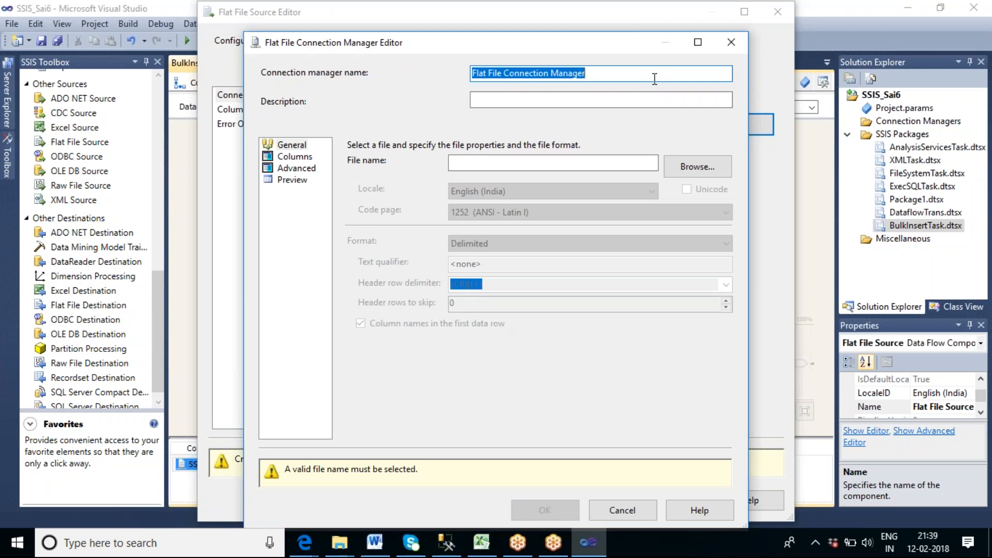
pyautogui.write('bu')
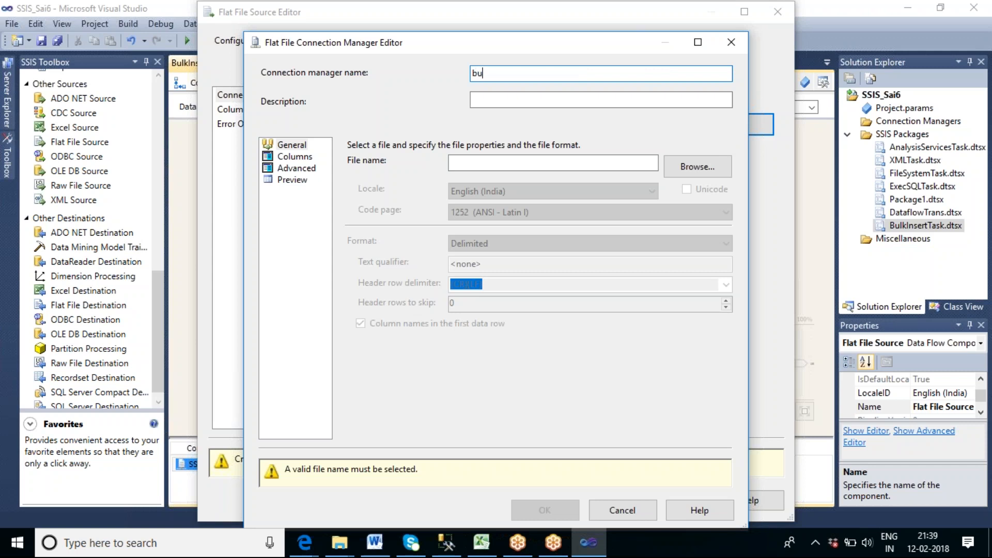
pyautogui.write('lk data conn')
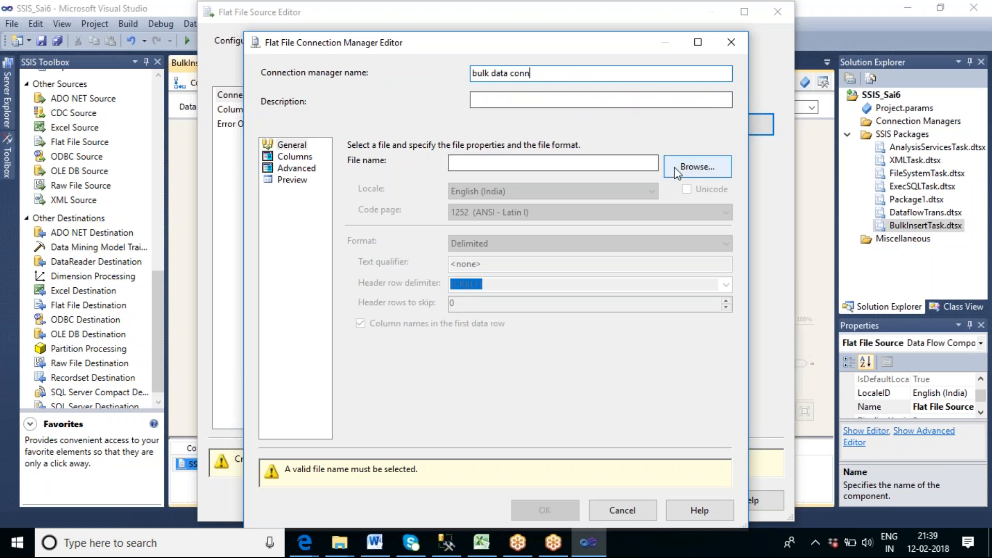
pyautogui.click(696, 167)
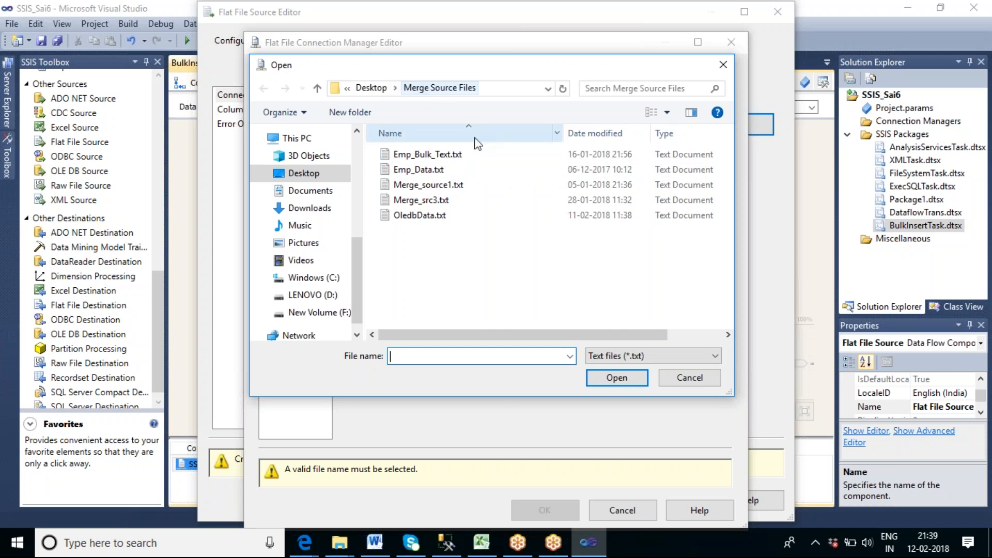
pyautogui.click(424, 154)
pyautogui.click(622, 383)
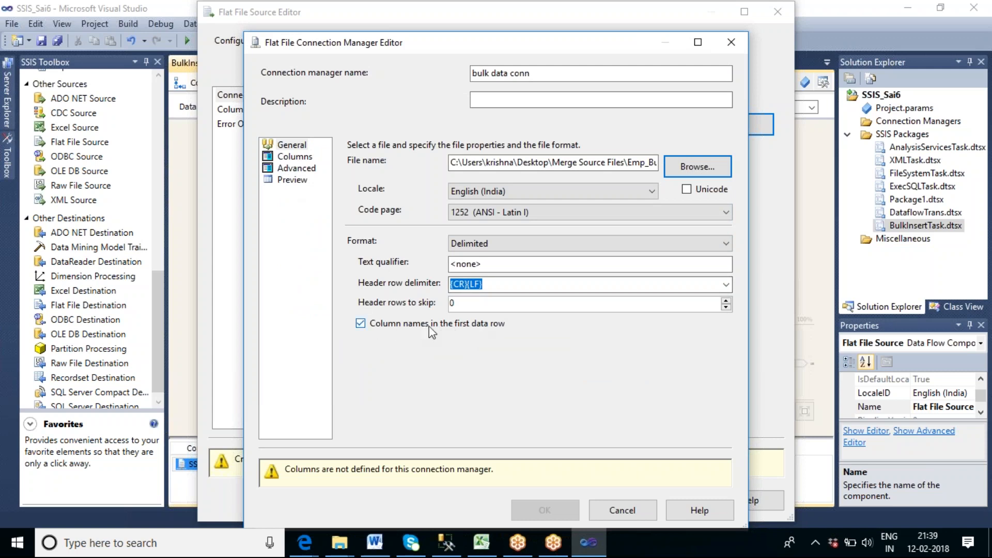
# Preview the file's columns and rows, and accept the bulk data conn connection for the Flat File Source.
pyautogui.click(291, 180)
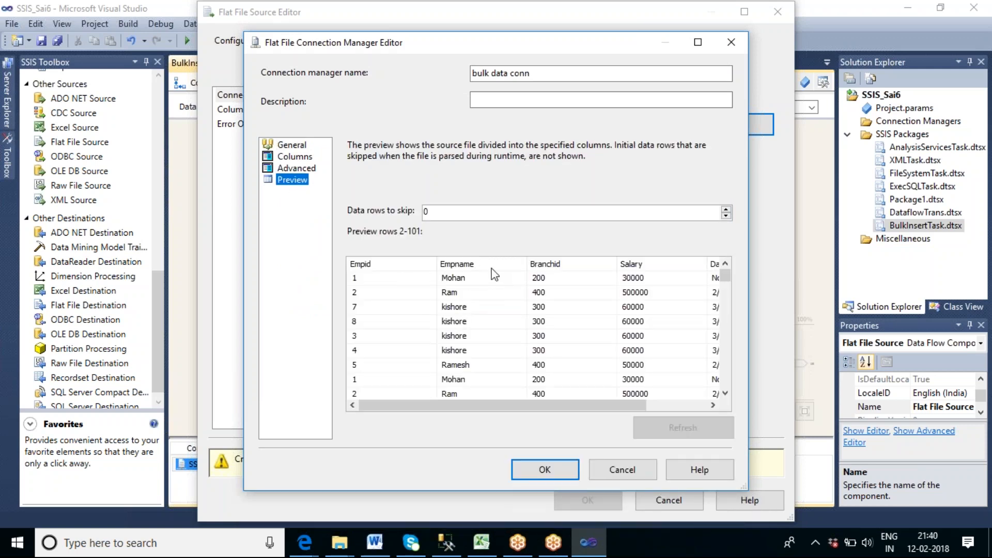
pyautogui.moveTo(622, 404); pyautogui.dragTo(558, 408)
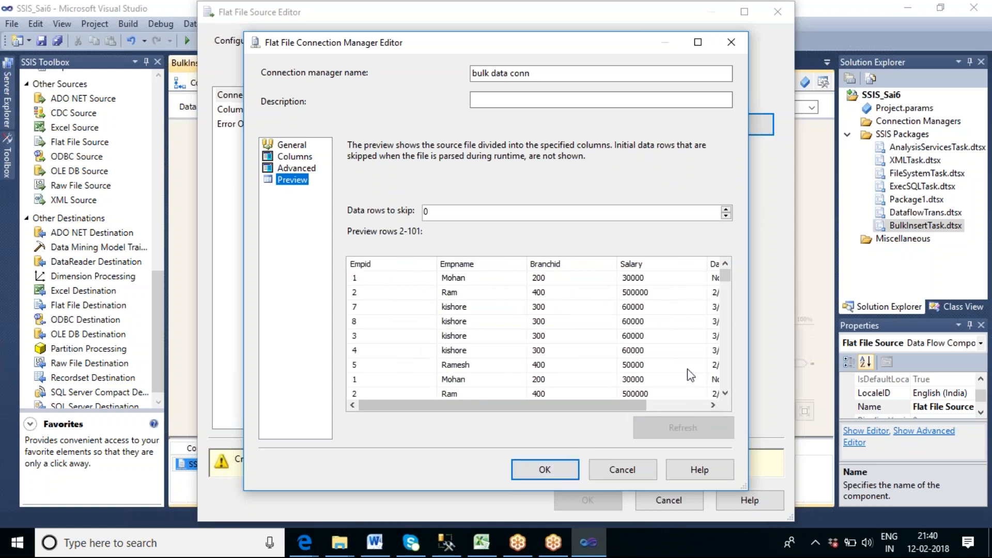
pyautogui.moveTo(726, 277); pyautogui.dragTo(731, 396)
pyautogui.click(549, 468)
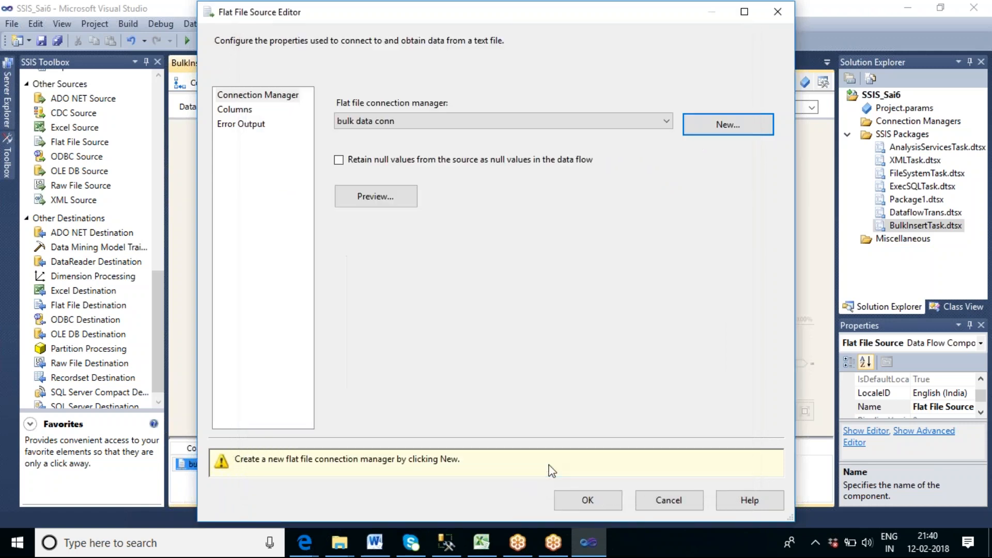
pyautogui.click(602, 460)
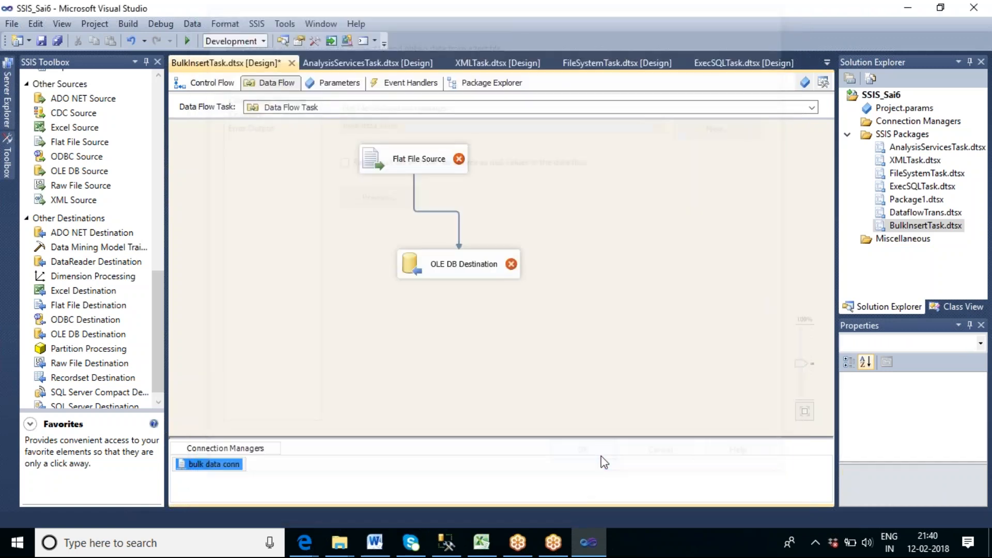
# Move the OLE DB Destination closer beneath the Flat File Source, open its editor and check the existing connection managers.
pyautogui.moveTo(455, 265); pyautogui.dragTo(426, 243)
pyautogui.click(571, 313)
pyautogui.doubleClick(443, 252)
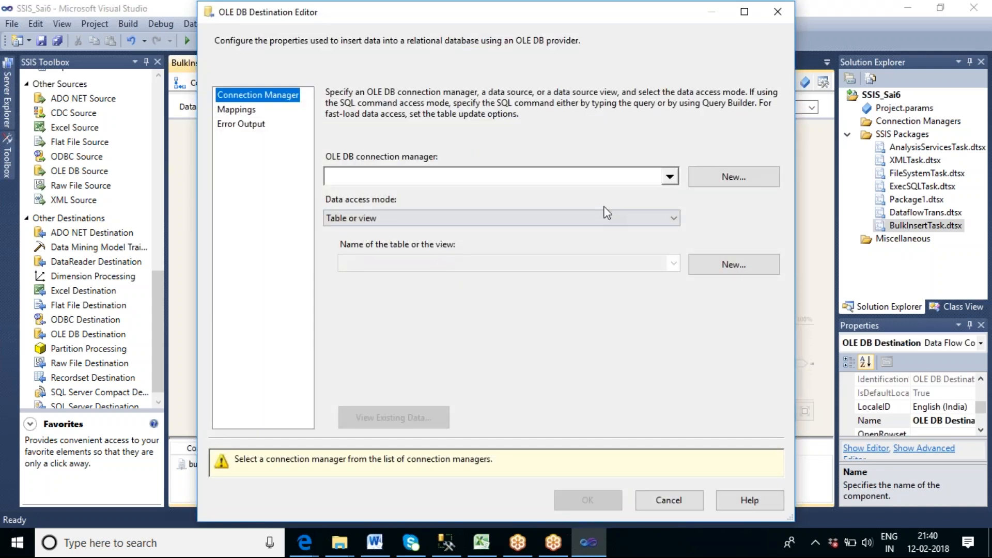
pyautogui.click(667, 178)
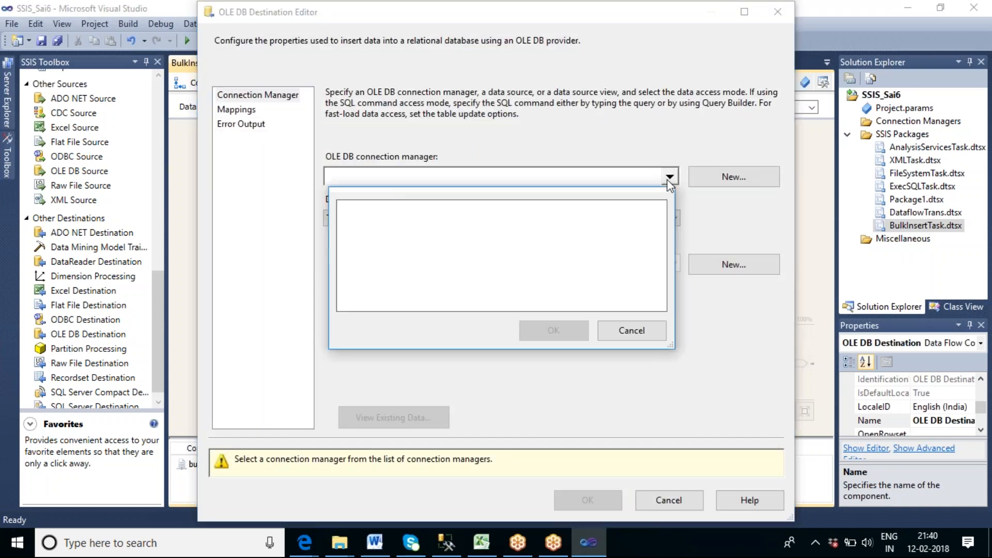
pyautogui.click(633, 330)
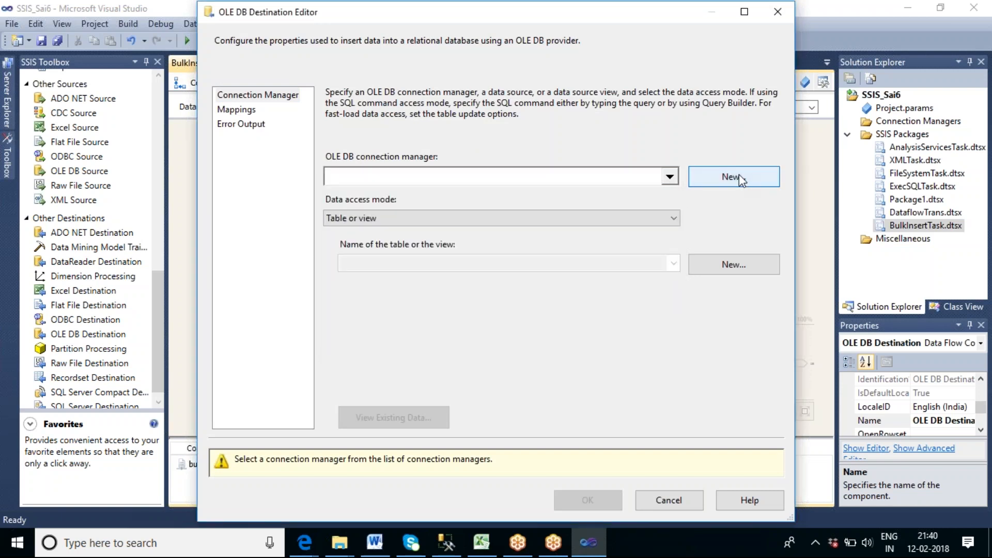
# Define a new OLE DB connection to the server BALAJI-PC with Windows Authentication and the database db_Sai7.
pyautogui.click(739, 175)
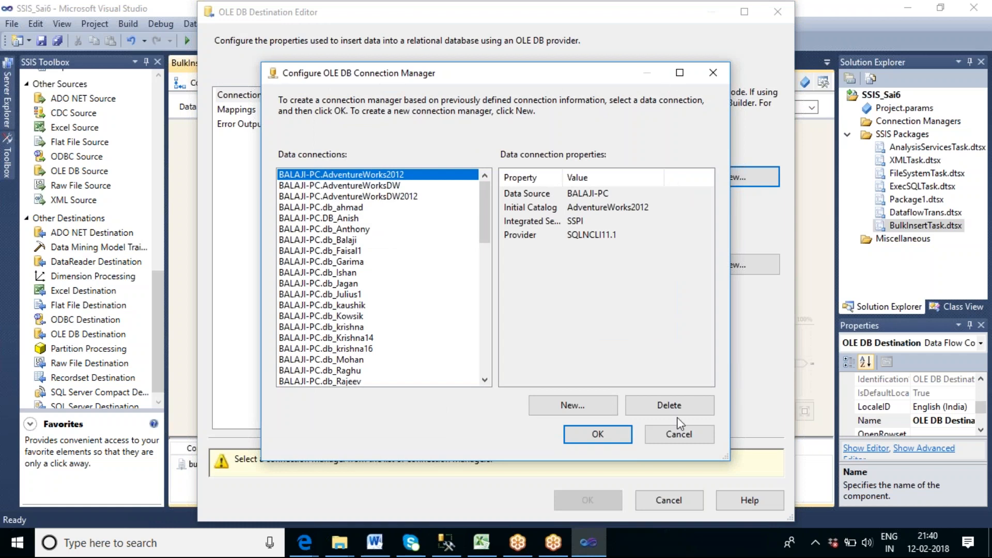
pyautogui.click(605, 405)
pyautogui.click(509, 133)
pyautogui.write('B')
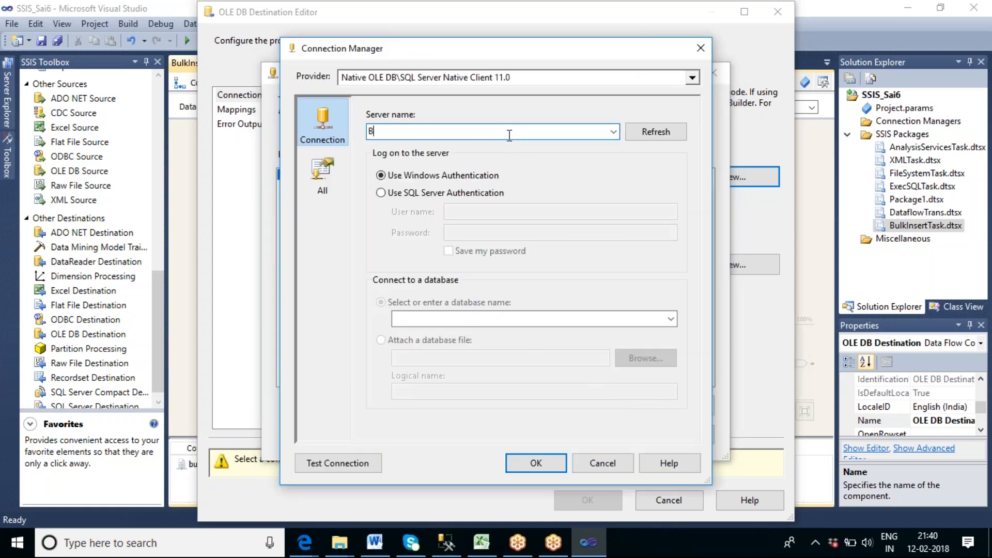
pyautogui.write('ALAJI-PC')
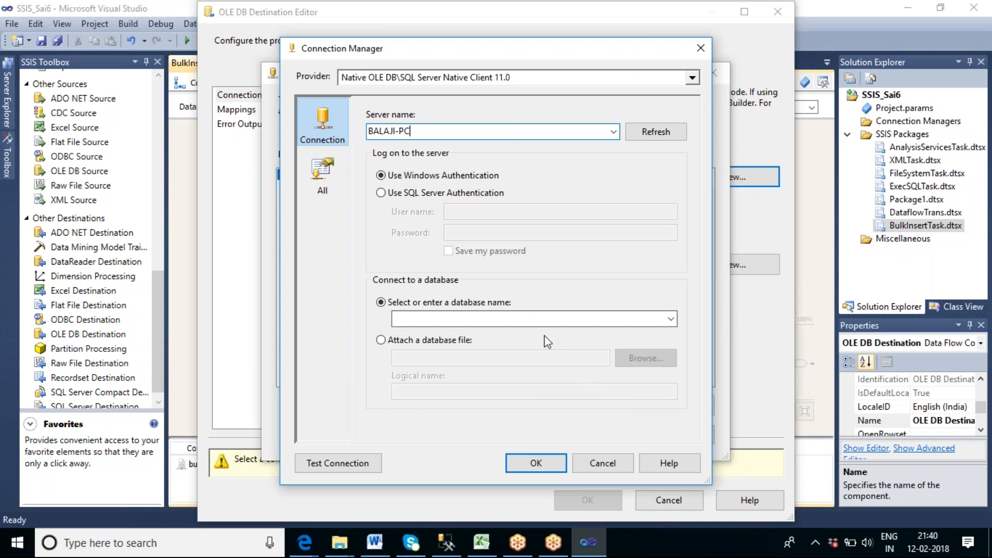
pyautogui.click(671, 319)
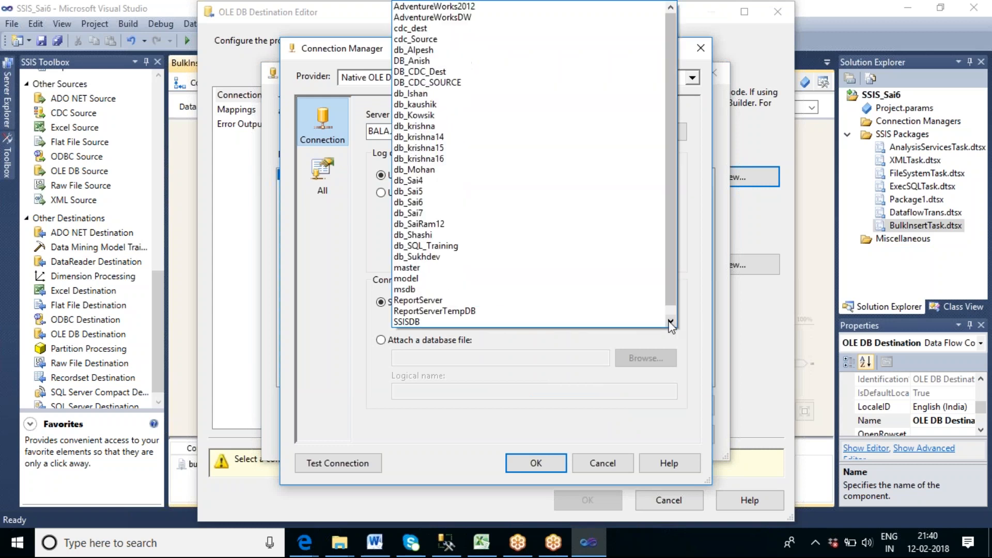
pyautogui.click(481, 213)
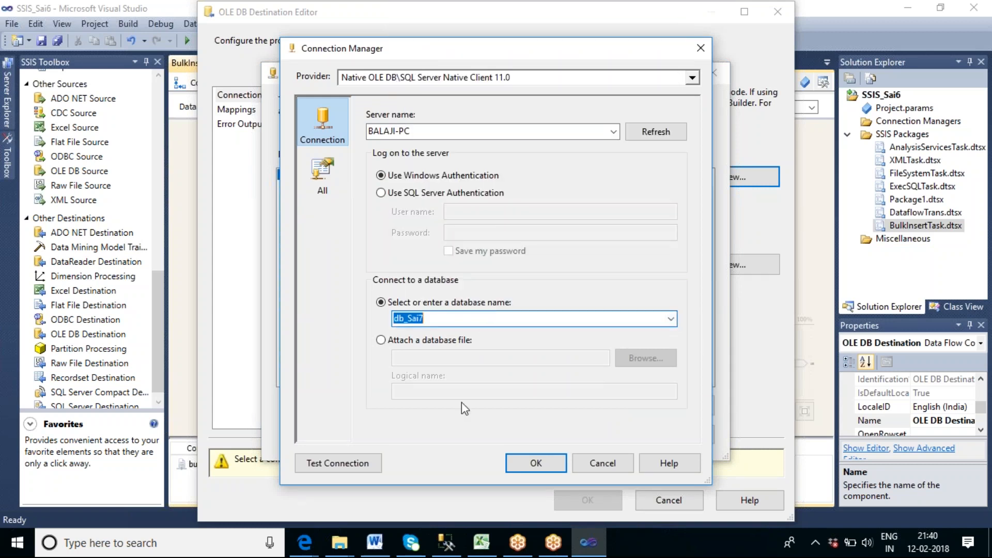
# Test the new db_Sai7 connection and assign it to the OLE DB Destination.
pyautogui.click(338, 463)
pyautogui.click(699, 289)
pyautogui.click(536, 464)
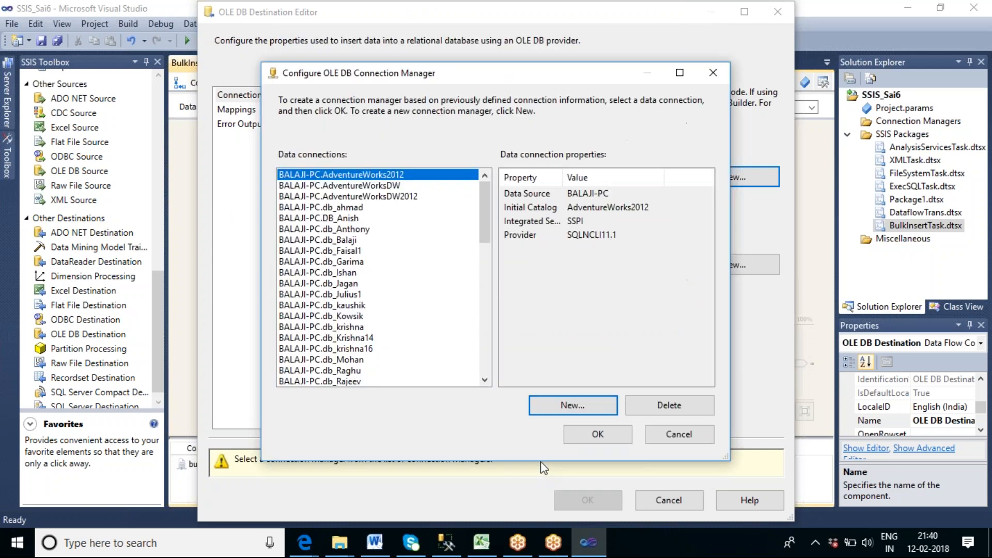
pyautogui.click(580, 434)
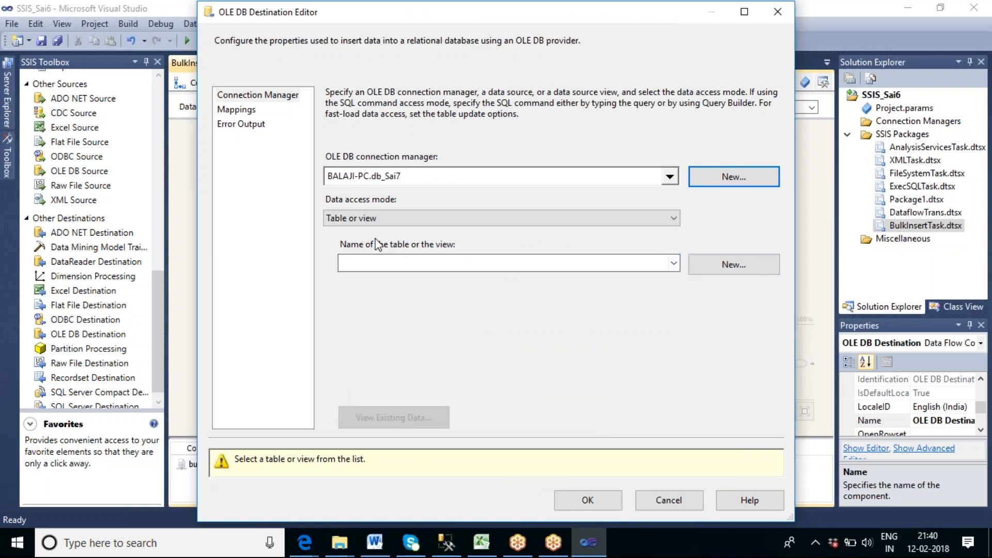
# Create a new destination table named TBL_Bulk from the generated CREATE TABLE script, keeping its column definitions.
pyautogui.click(673, 264)
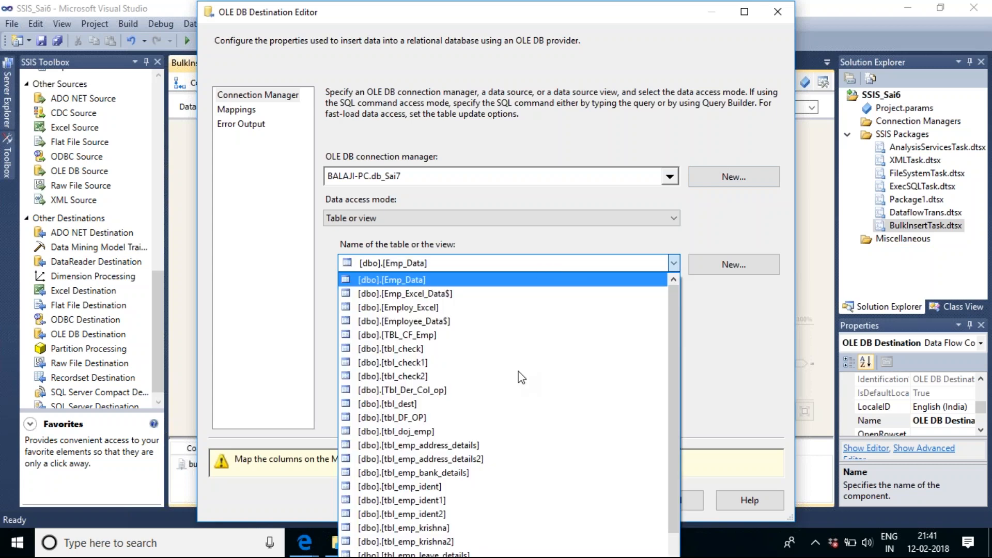
pyautogui.click(756, 326)
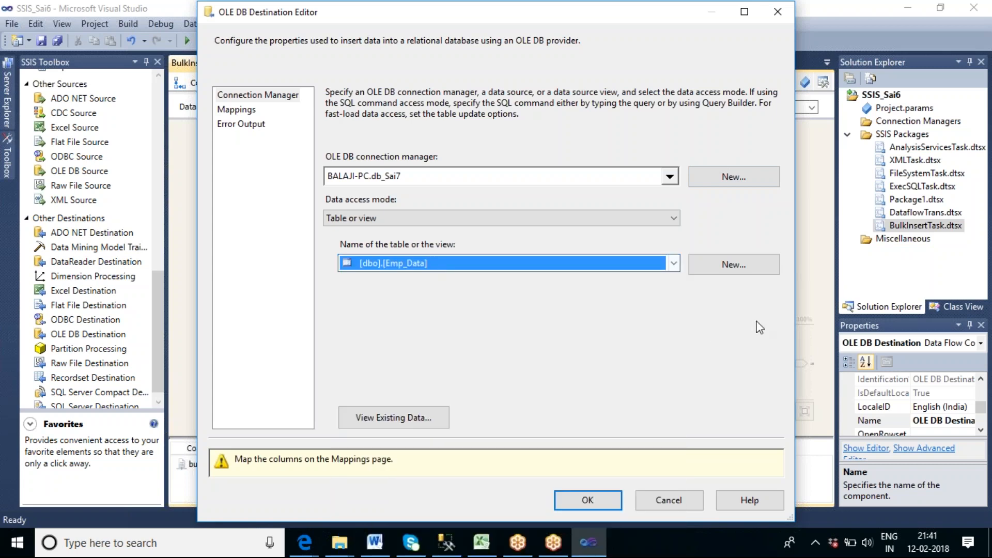
pyautogui.click(748, 269)
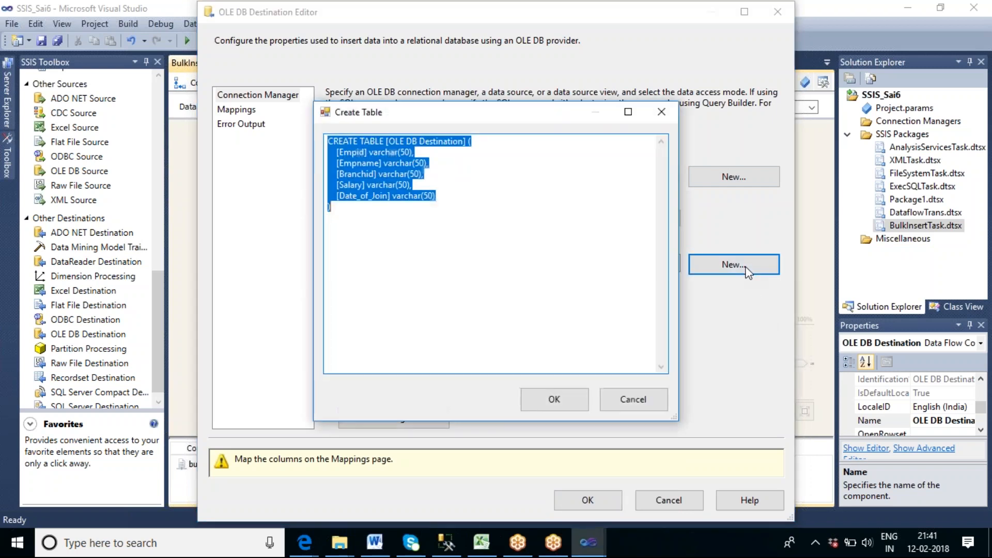
pyautogui.moveTo(464, 143); pyautogui.dragTo(389, 142)
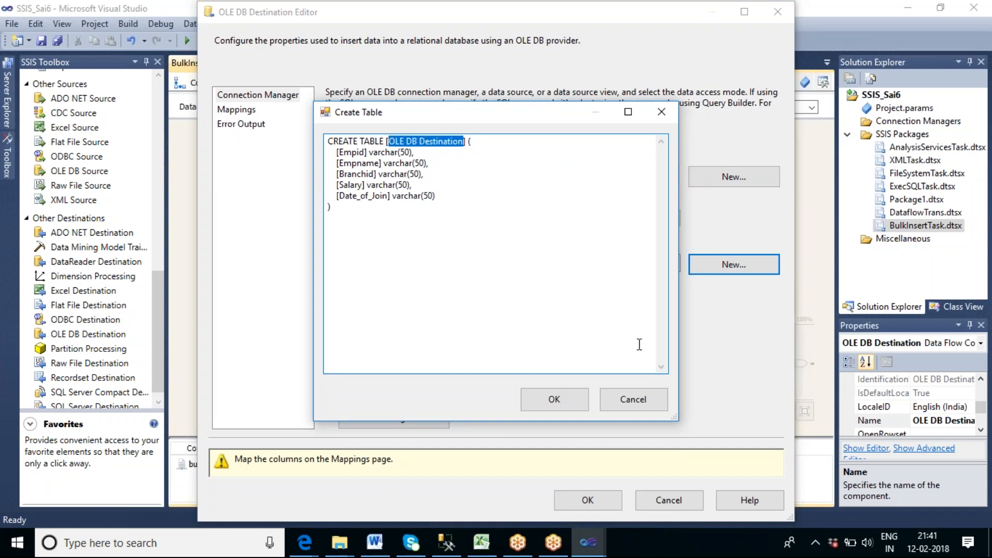
pyautogui.write('TBL')
pyautogui.write('_B')
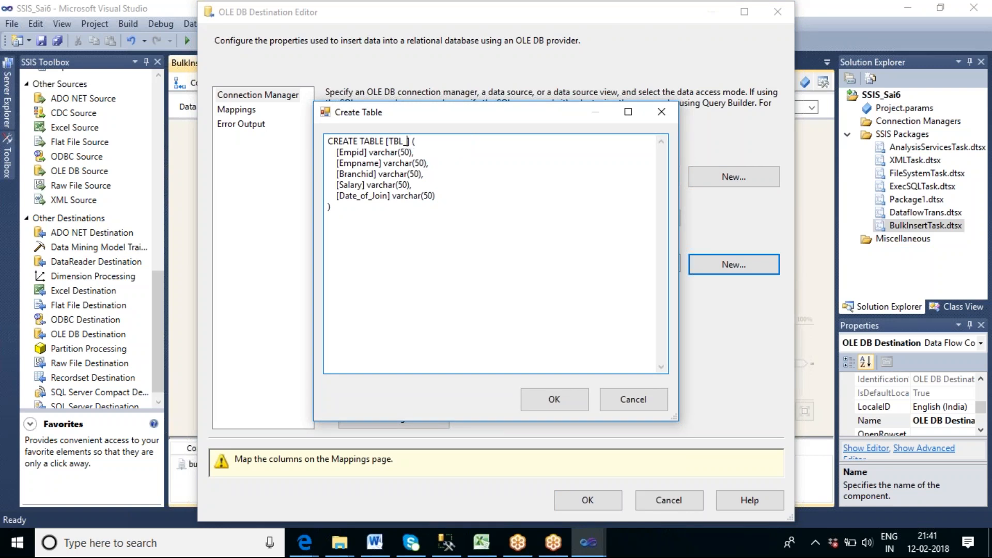
pyautogui.write('ulk')
pyautogui.click(554, 400)
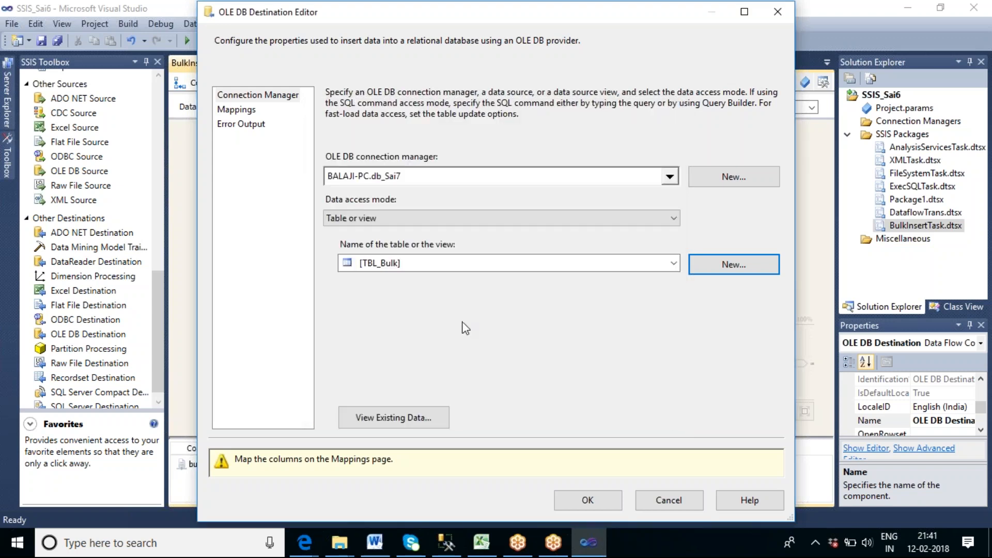
# Accept the column mappings between the flat file and TBL_Bulk, and return to the package's control flow.
pyautogui.click(254, 109)
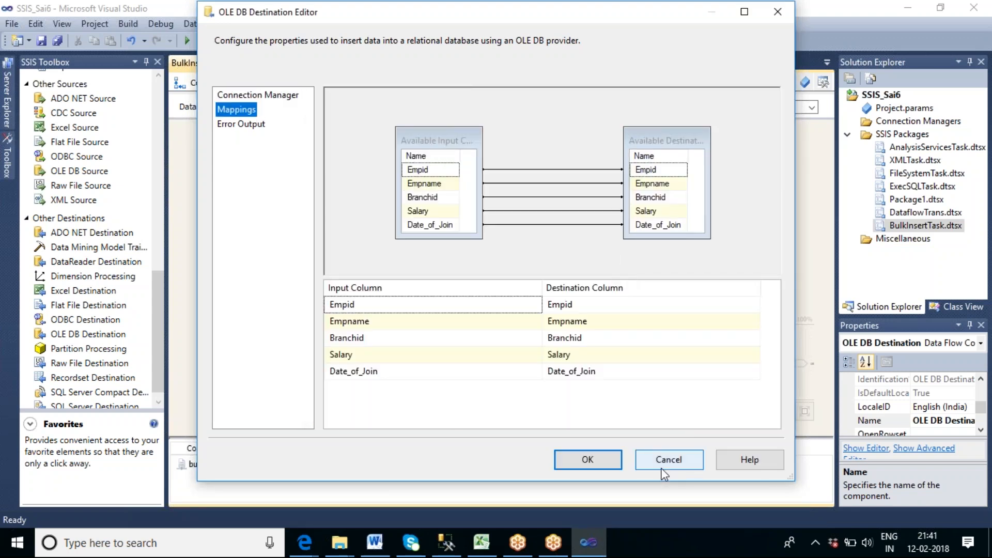
pyautogui.click(602, 461)
pyautogui.click(584, 292)
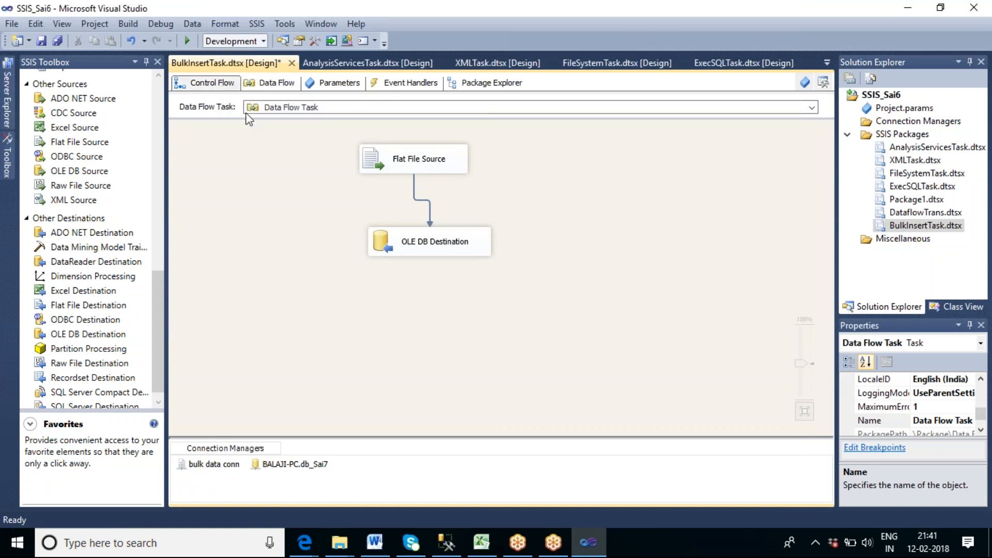
pyautogui.click(303, 249)
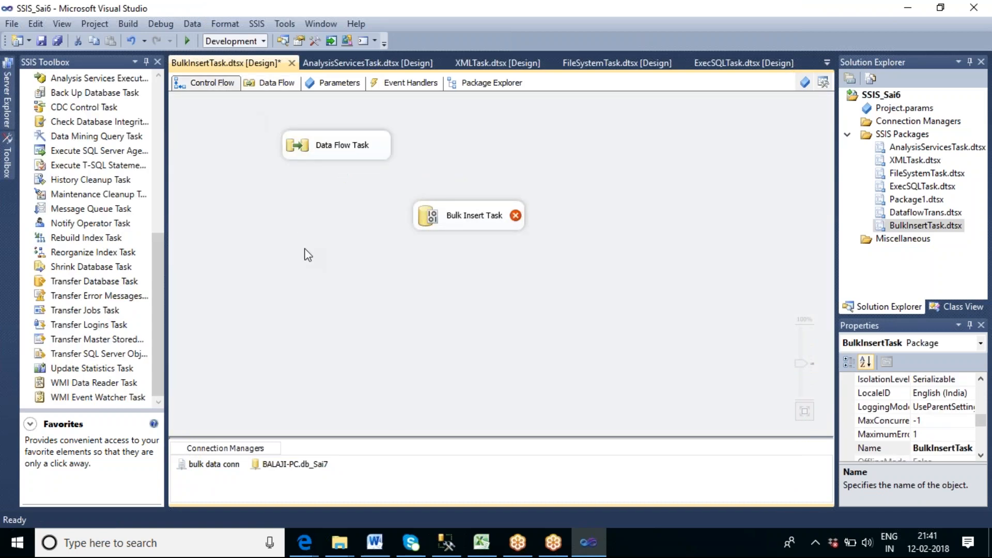
pyautogui.click(330, 157)
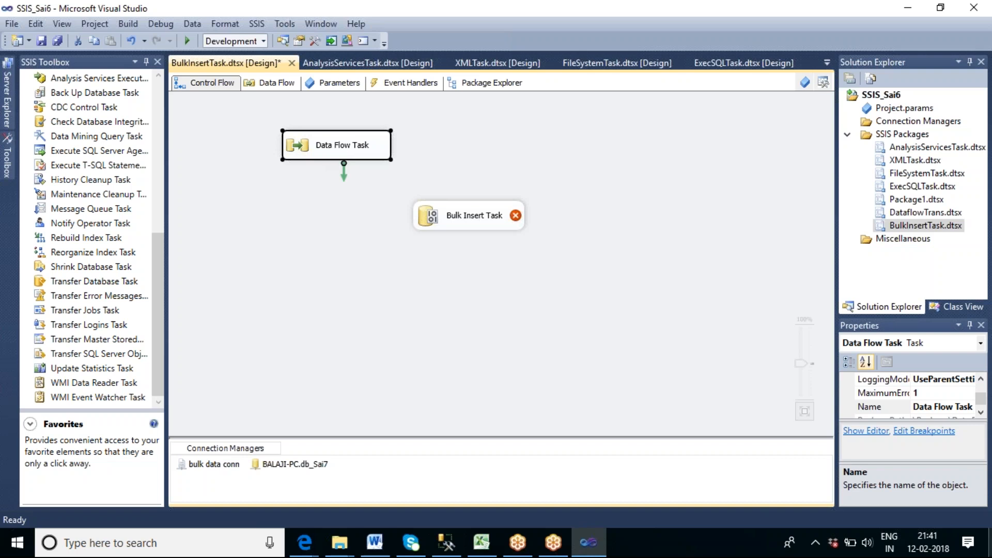
pyautogui.click(492, 245)
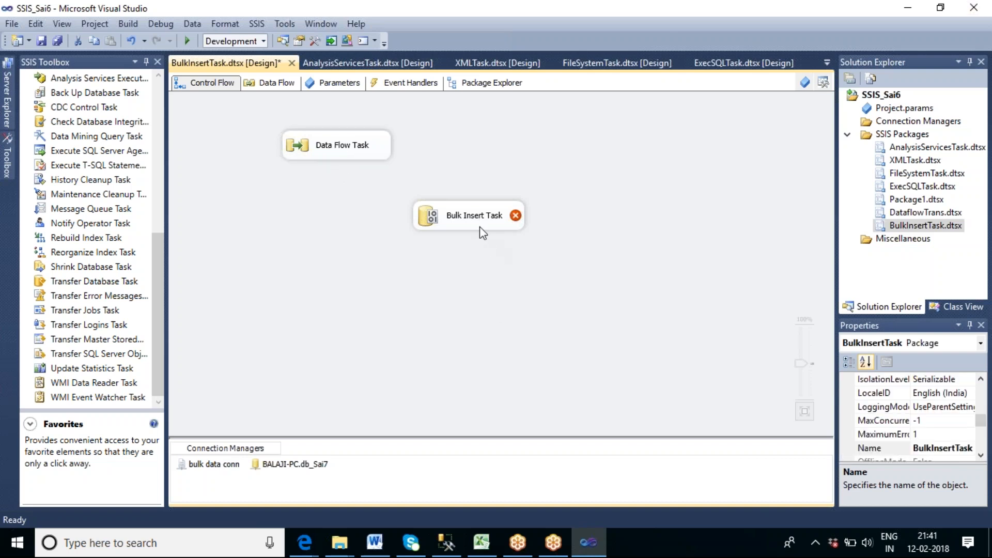
pyautogui.moveTo(473, 218)
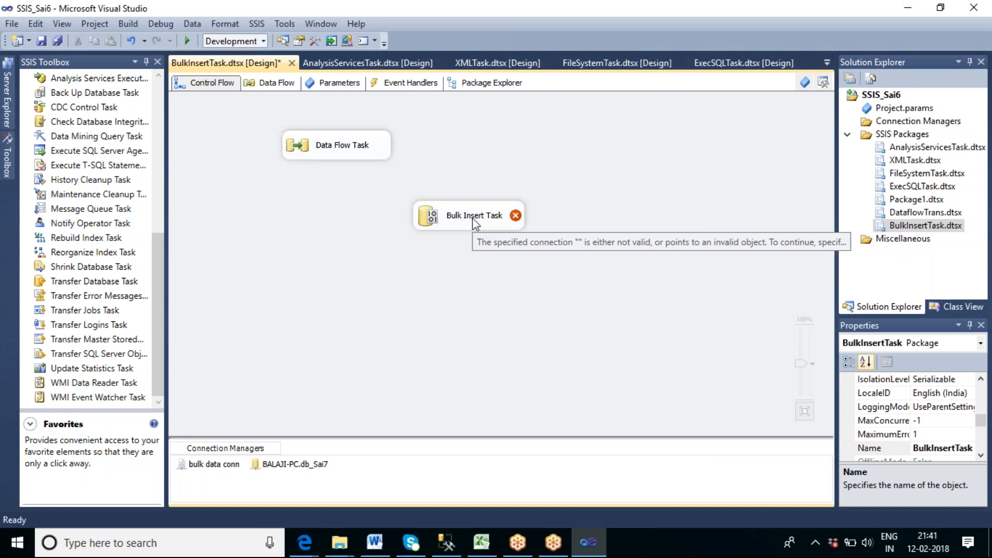
pyautogui.click(371, 153)
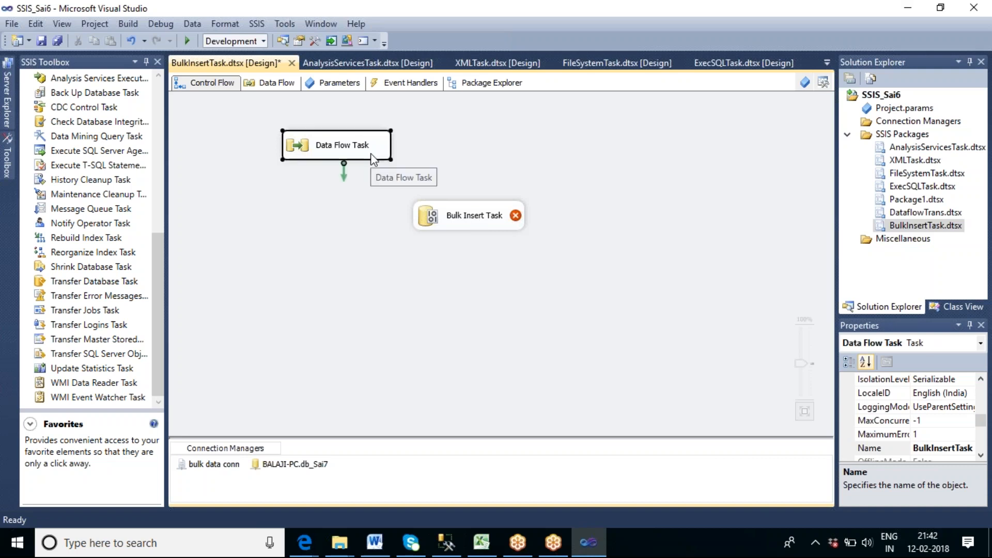
pyautogui.click(523, 243)
# Open the Bulk Insert Task's connection settings and set the source file connection to bulk data conn.
pyautogui.click(467, 229)
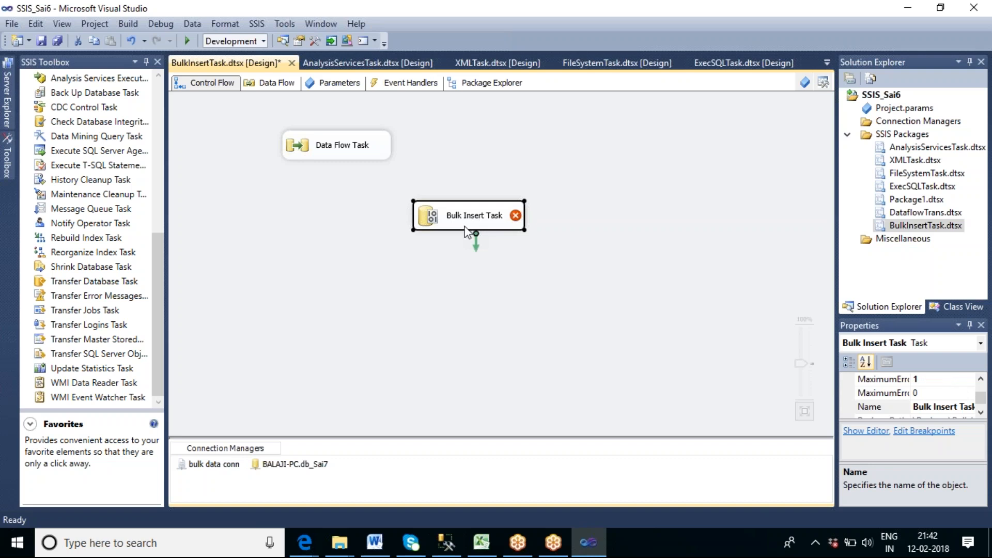
pyautogui.doubleClick(466, 228)
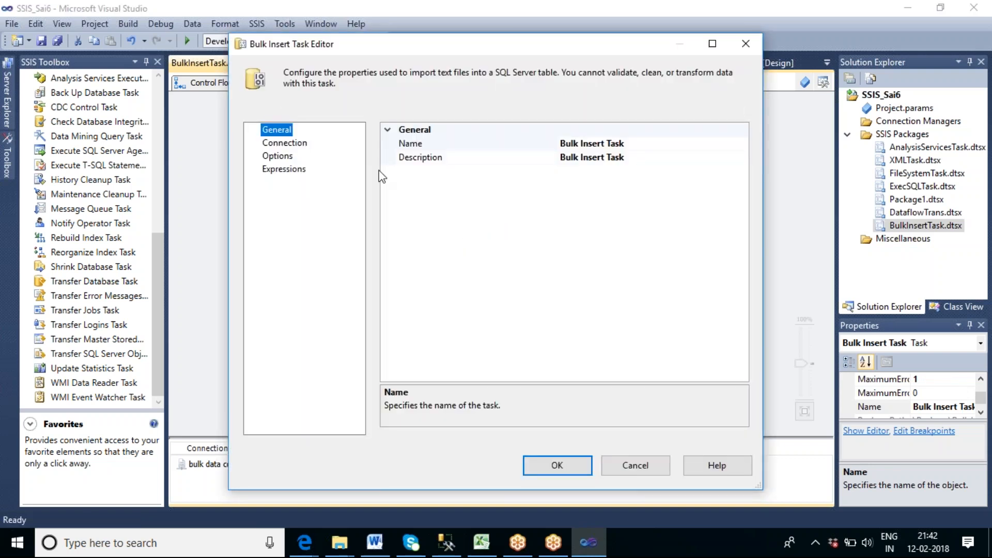
pyautogui.click(302, 146)
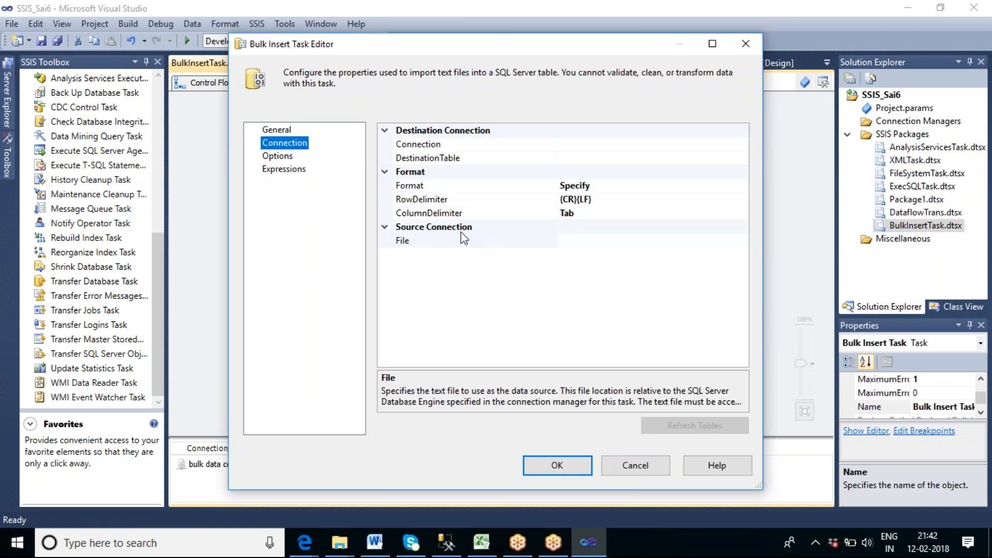
pyautogui.click(574, 242)
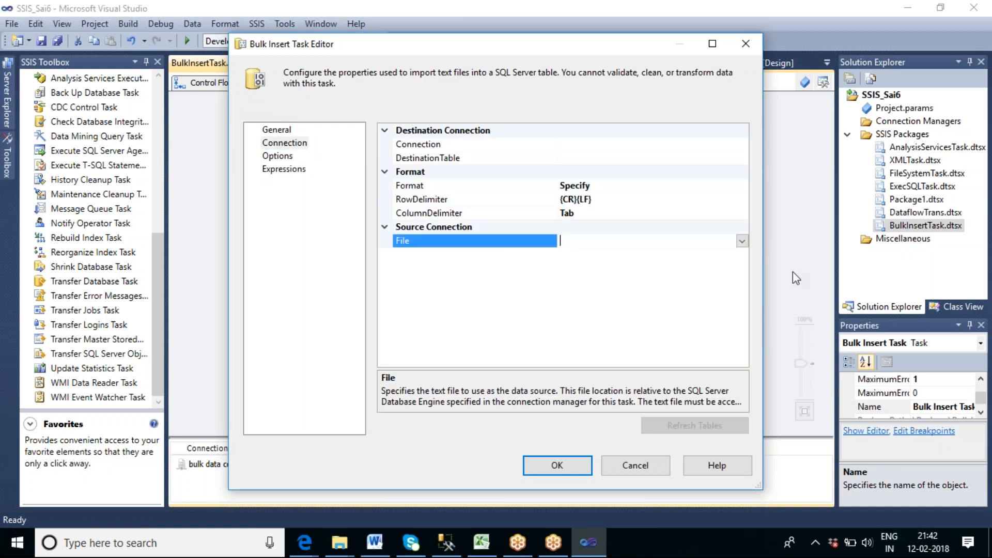
pyautogui.click(742, 241)
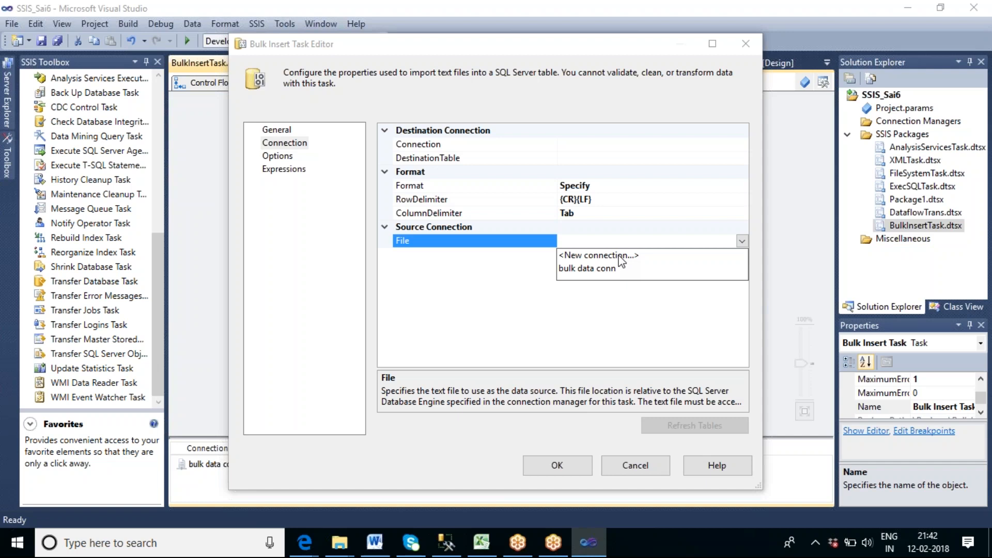
pyautogui.click(597, 269)
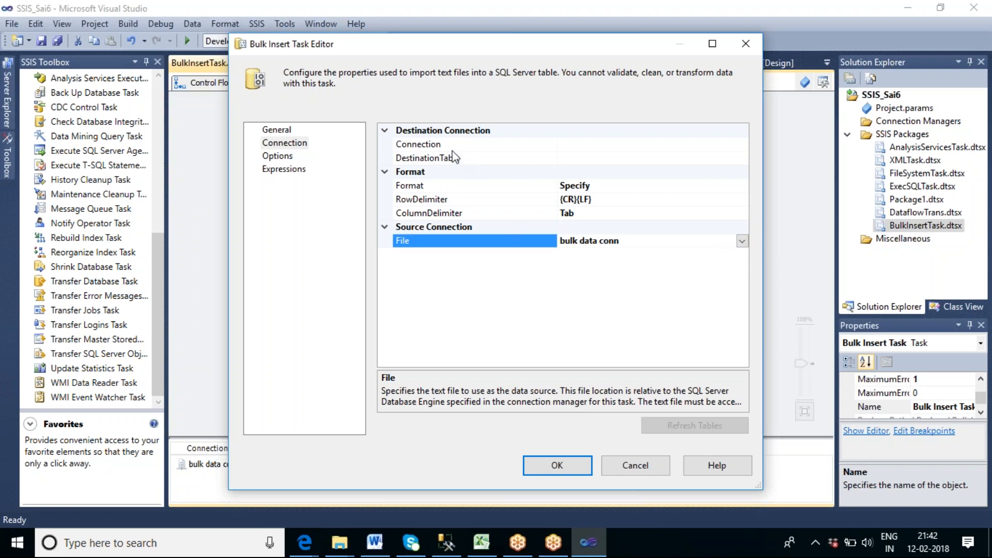
# Set the Bulk Insert Task's destination connection to BALAJI-PC.db_Sai7 and its destination table to [dbo].[TBL_Bulk].
pyautogui.click(593, 144)
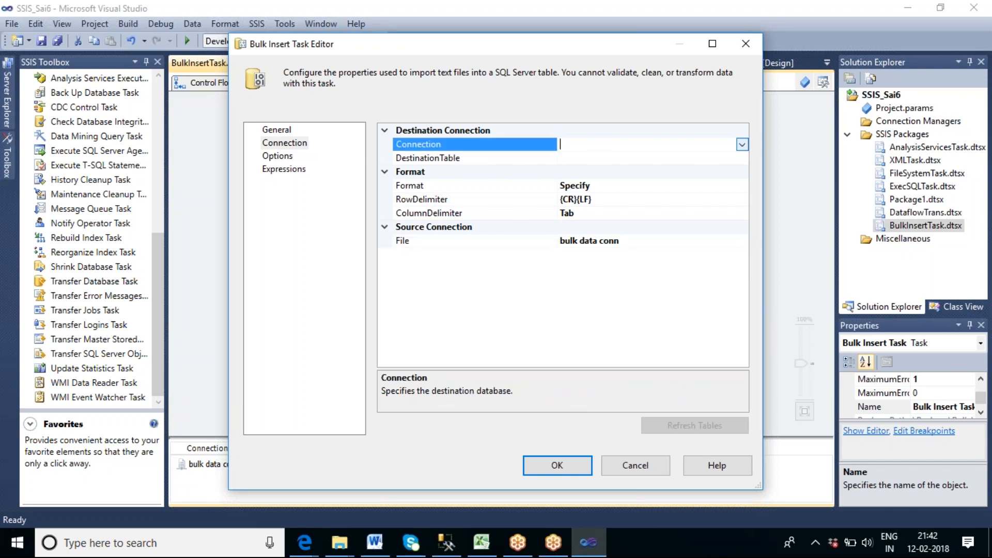
pyautogui.click(742, 144)
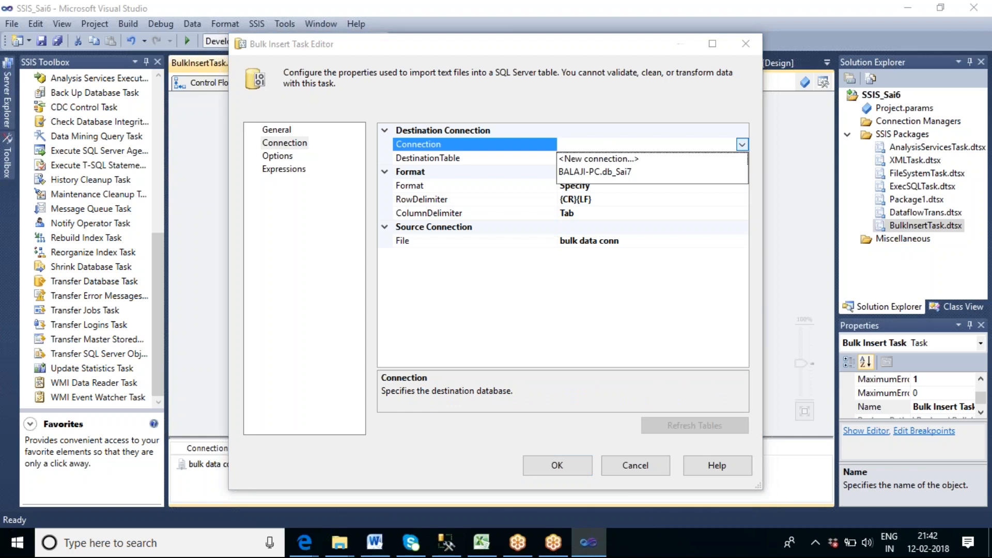
pyautogui.click(598, 173)
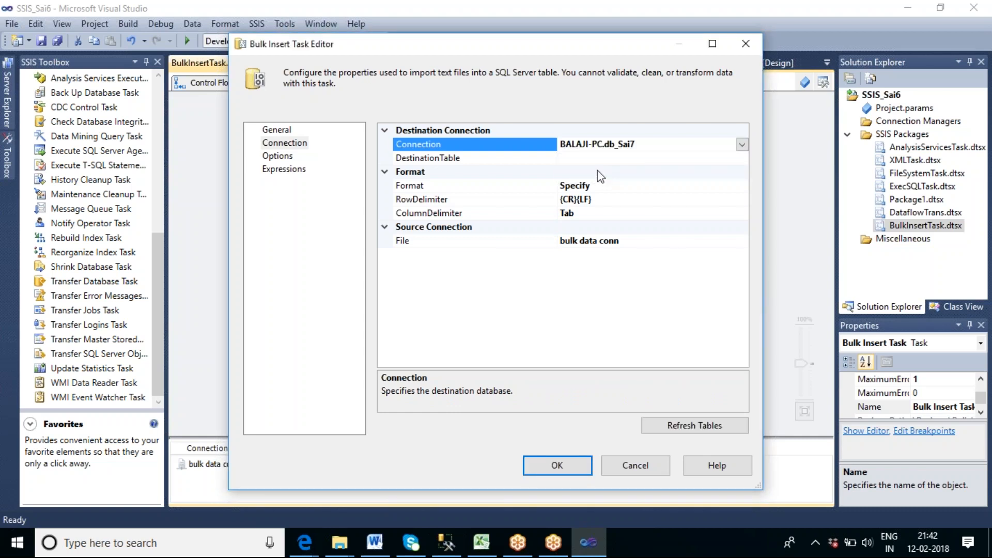
pyautogui.click(609, 160)
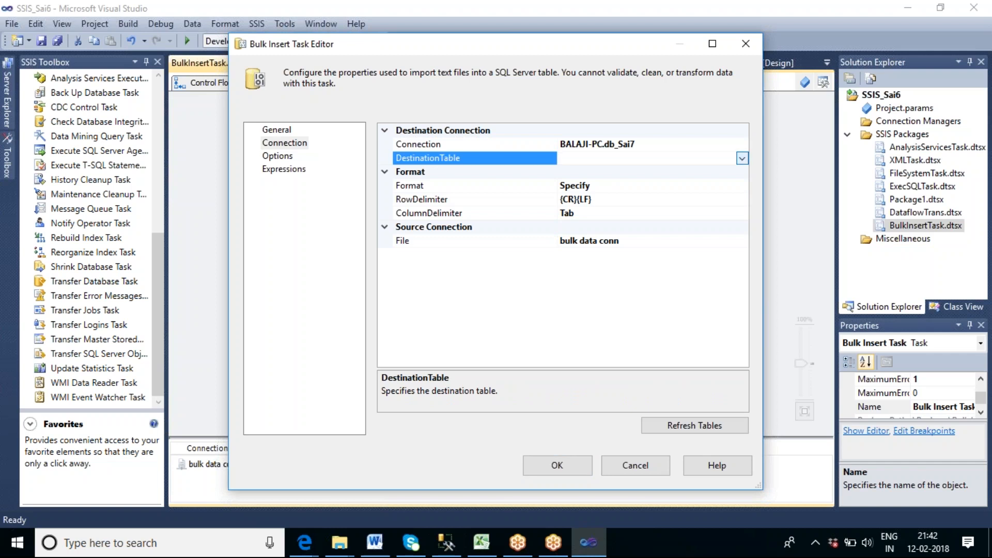
pyautogui.click(743, 159)
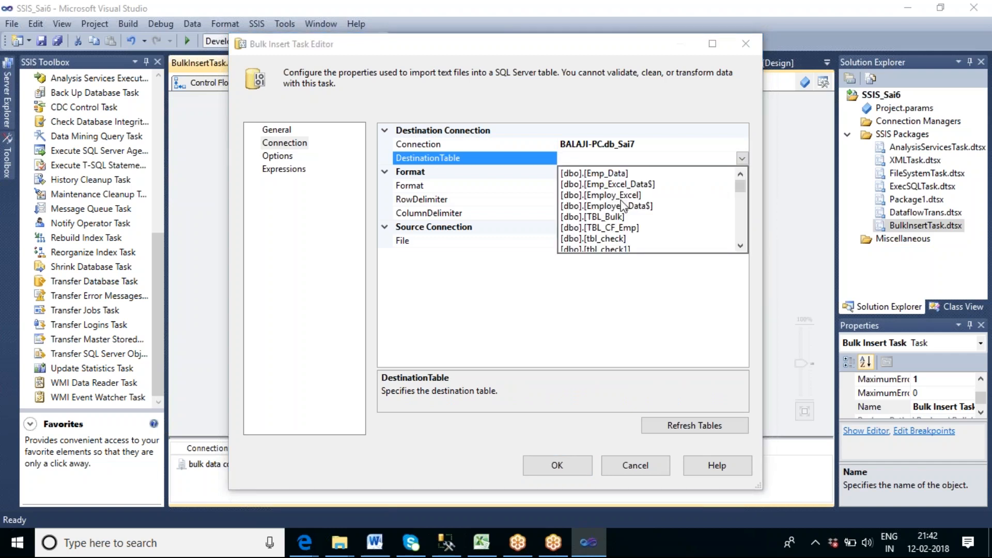
pyautogui.click(607, 217)
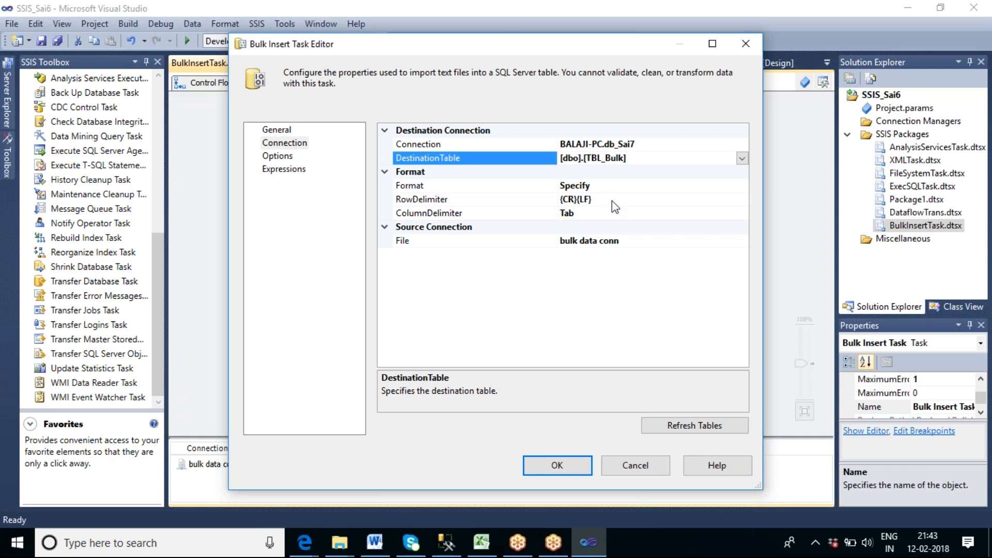
# Open Emp_Bulk_Text.txt from the Merge Source Files folder and examine its row and column delimiters.
pyautogui.click(340, 542)
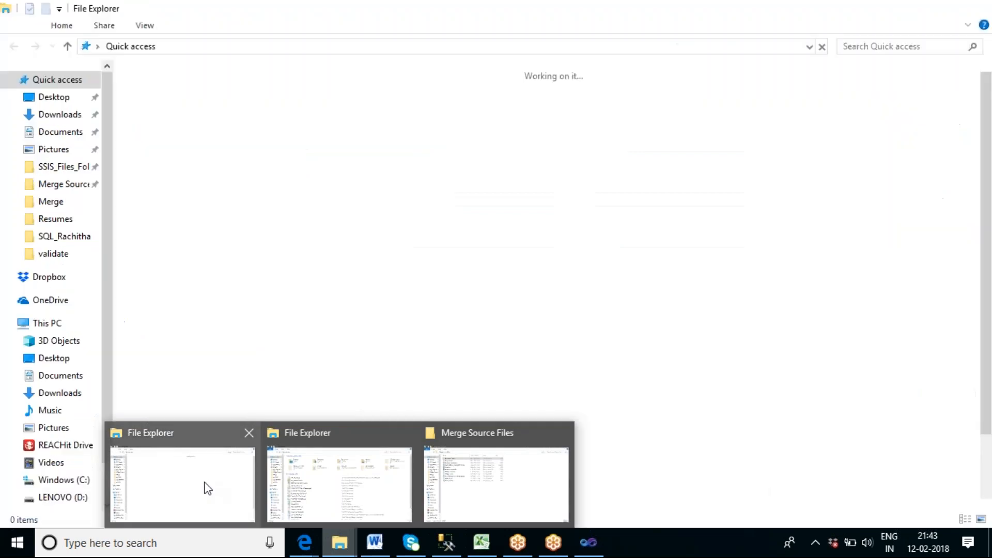
pyautogui.click(495, 472)
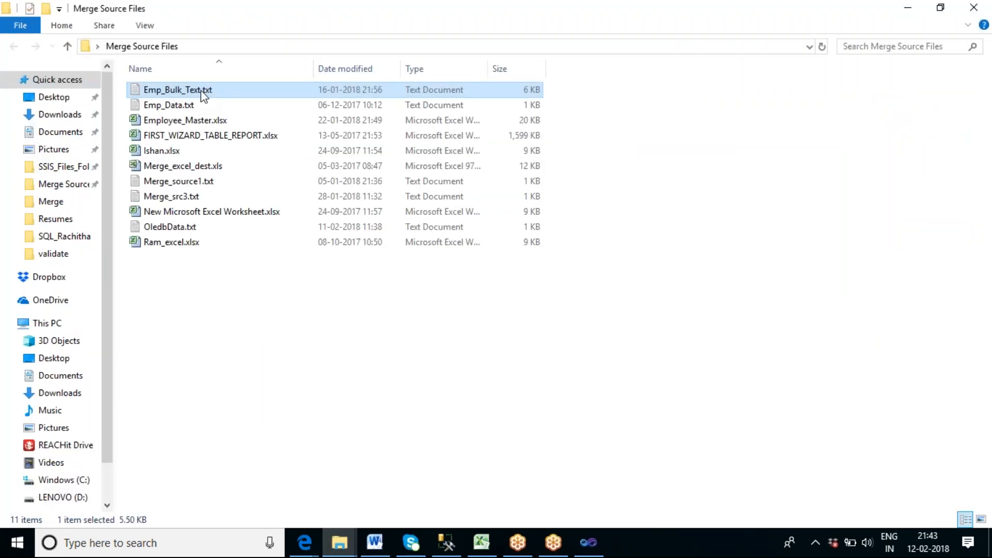
pyautogui.doubleClick(203, 92)
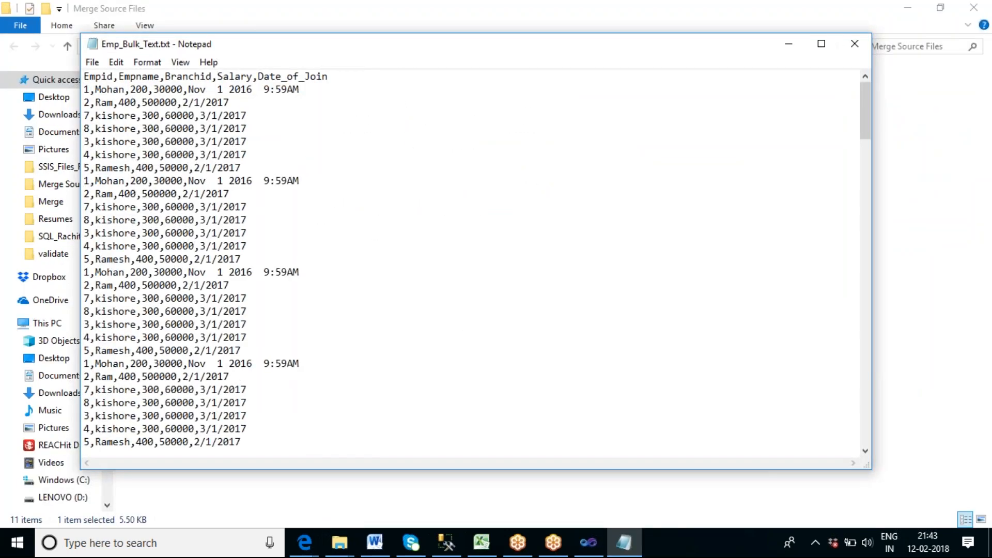
pyautogui.click(303, 89)
pyautogui.click(250, 105)
pyautogui.click(258, 130)
pyautogui.click(255, 145)
pyautogui.click(91, 156)
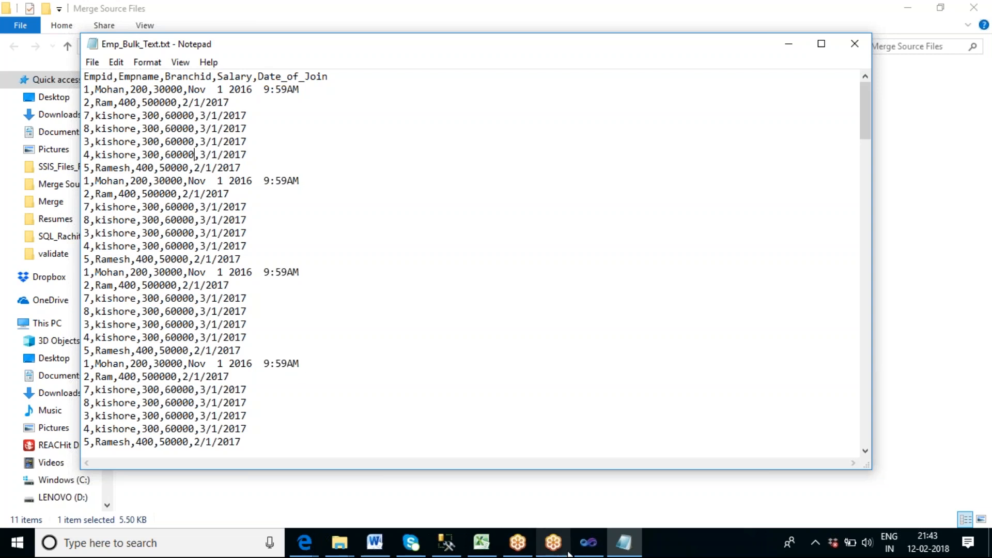
# Switch back to Visual Studio, set the Bulk Insert Task's column delimiter to Comma {,} and accept the task settings.
pyautogui.click(587, 544)
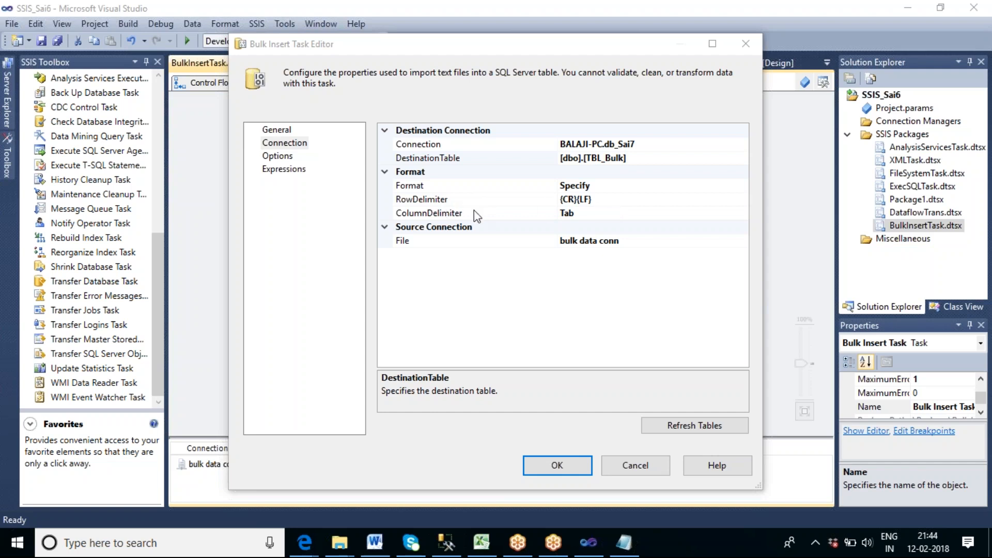
pyautogui.click(608, 213)
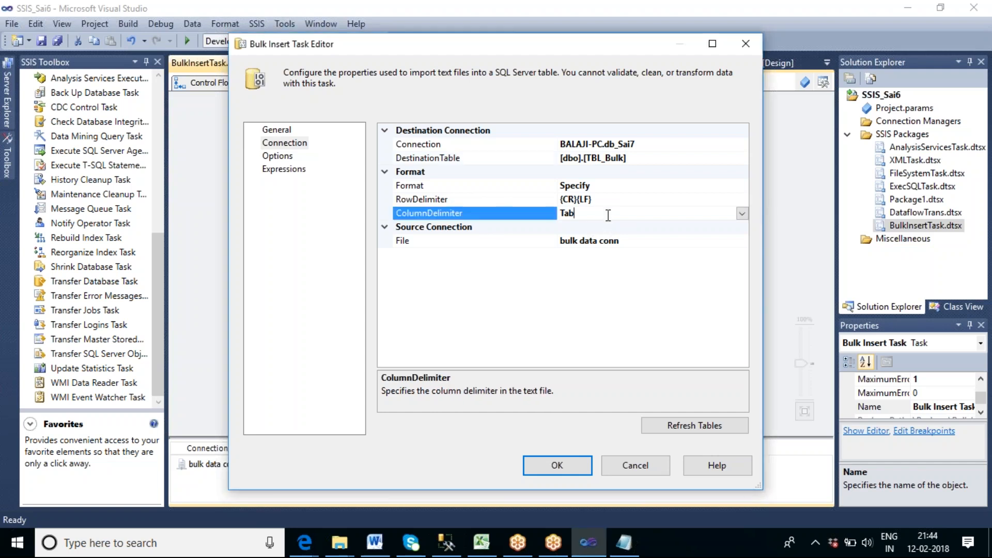
pyautogui.click(743, 214)
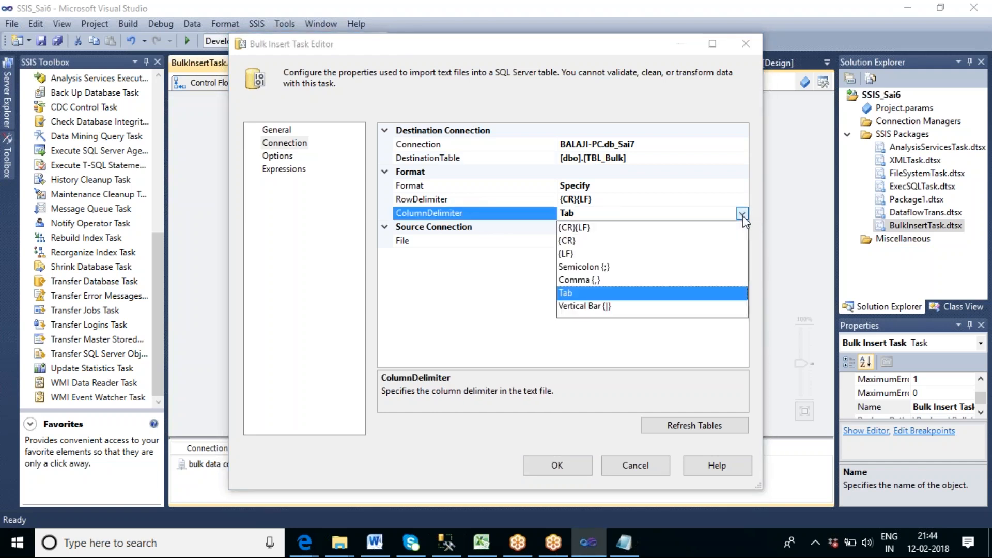
pyautogui.click(586, 282)
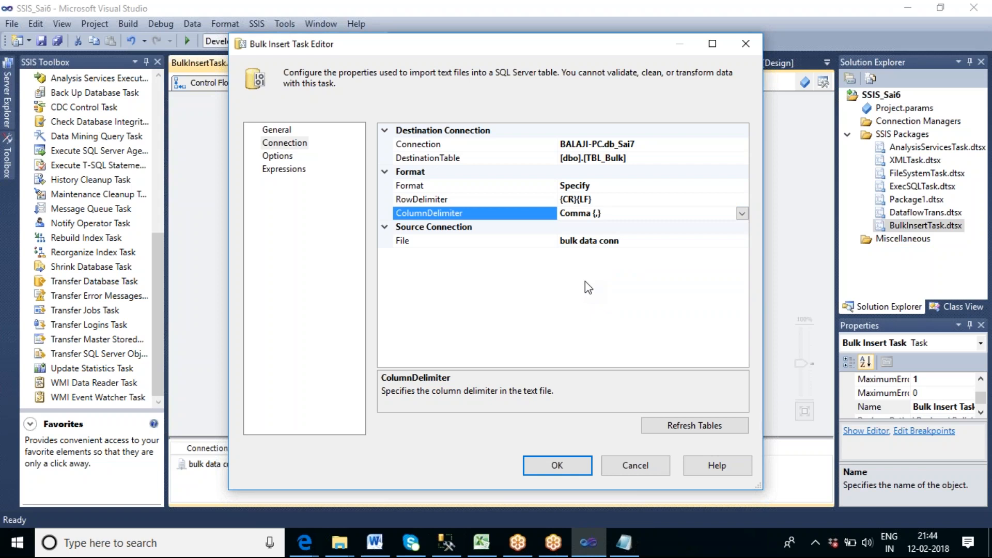
pyautogui.click(549, 467)
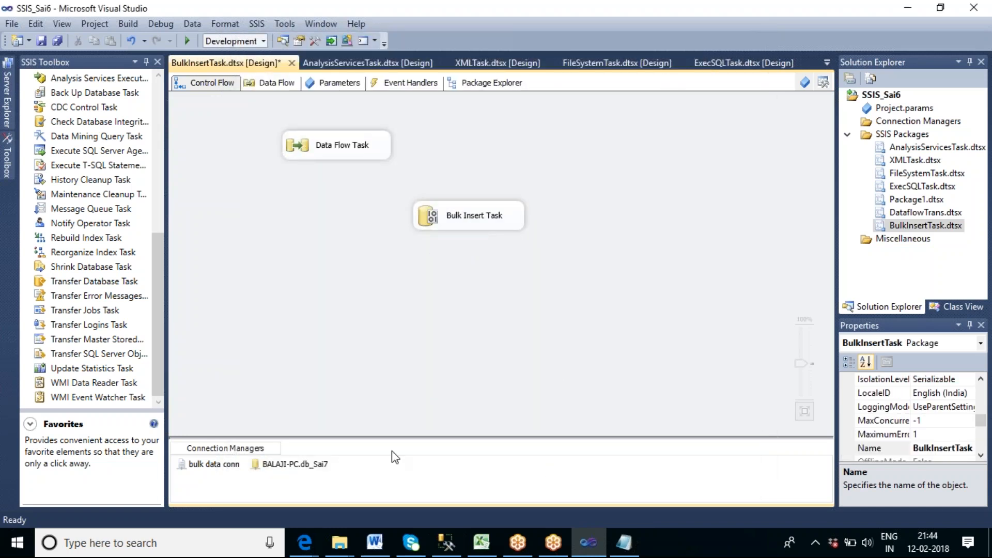
# Switch to SQL Server Management Studio and look through the tables of the db_Sai7 database for the bulk destination table.
pyautogui.click(448, 543)
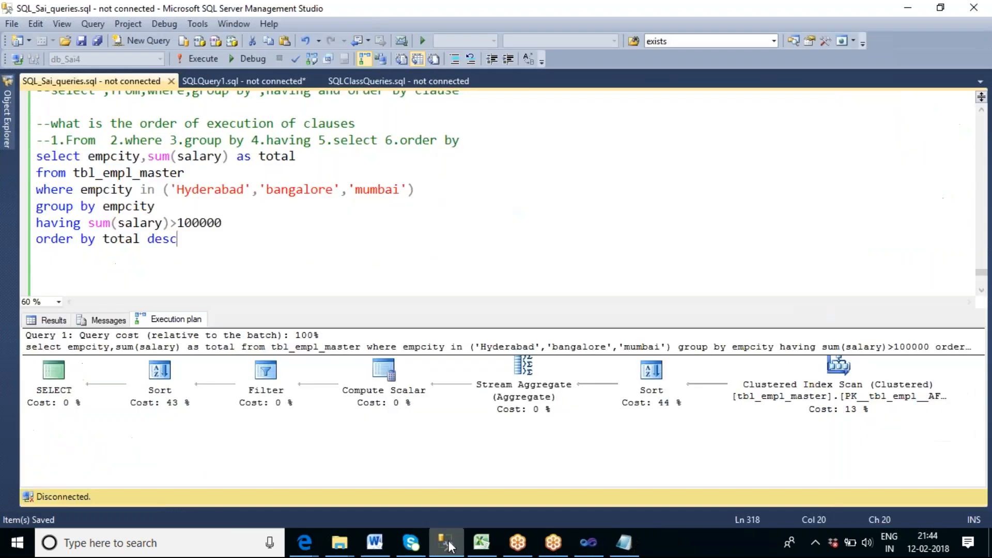
pyautogui.click(420, 226)
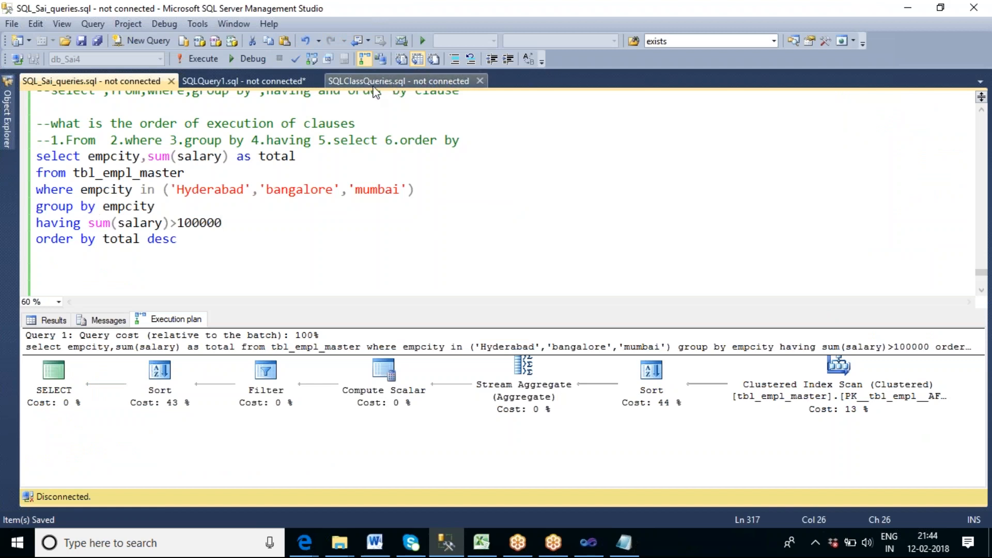
pyautogui.click(12, 135)
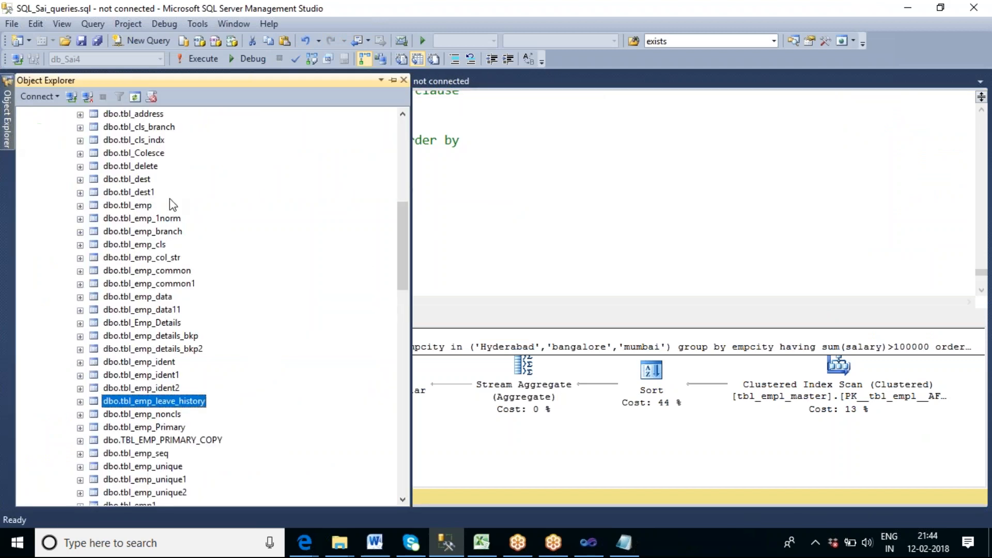
pyautogui.moveTo(403, 234); pyautogui.dragTo(403, 141)
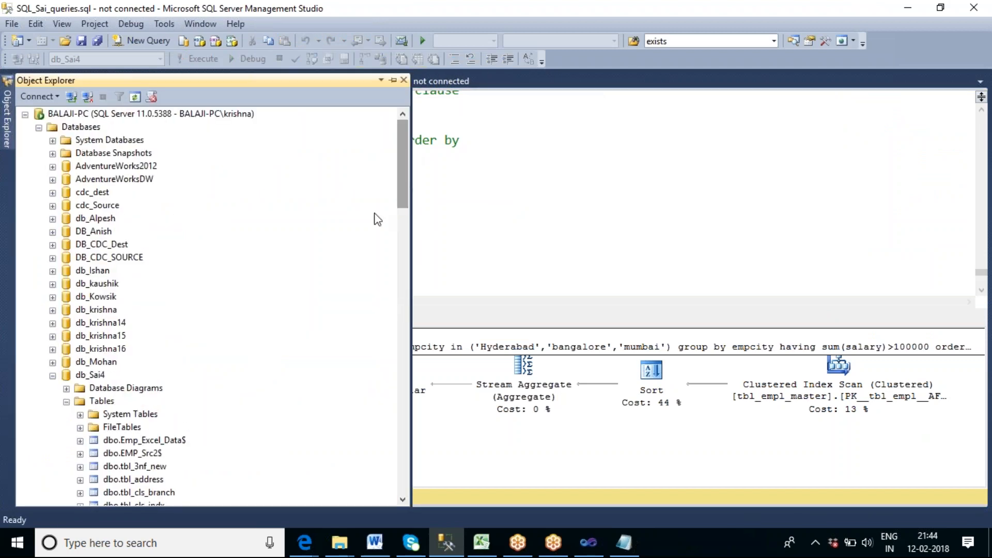
pyautogui.click(53, 376)
pyautogui.scroll(-2, 238, 345)
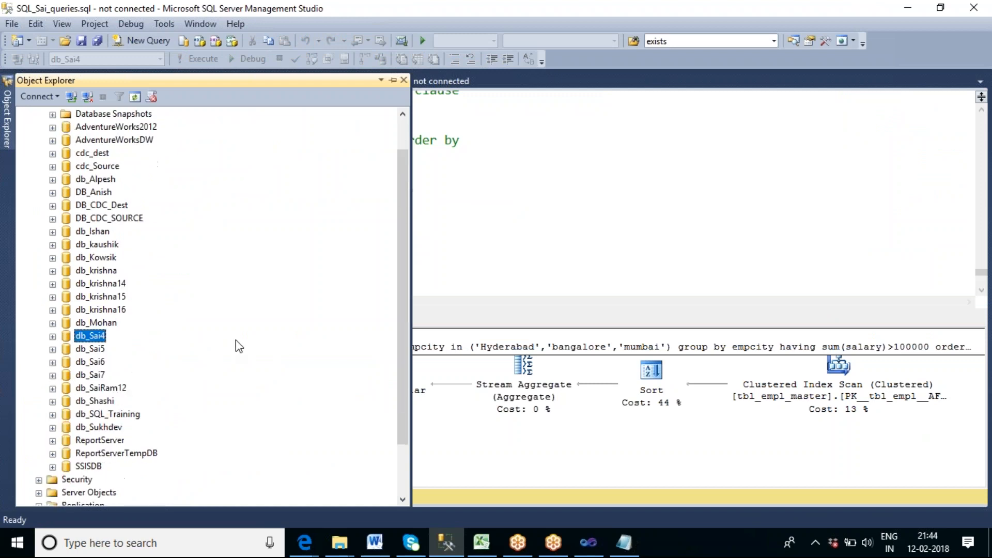
pyautogui.click(52, 337)
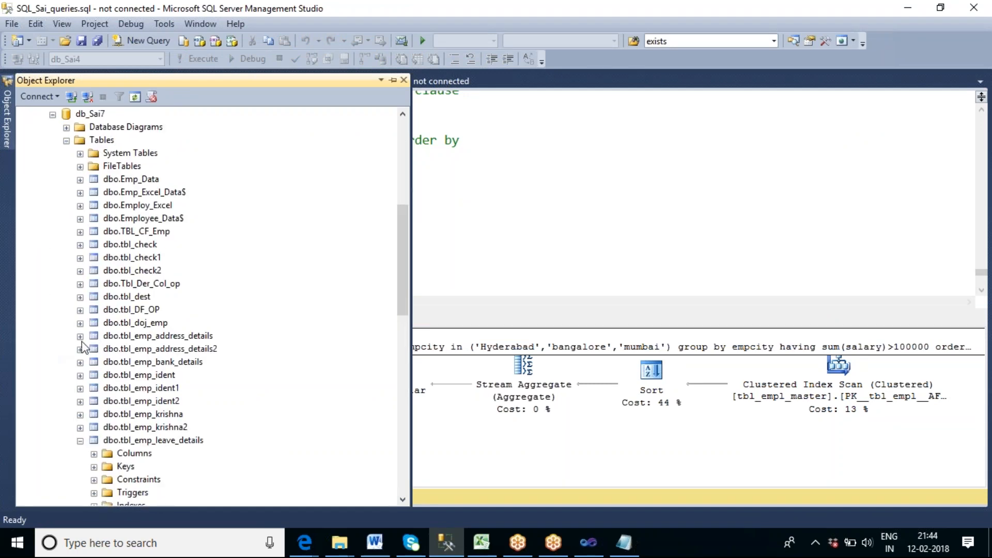
pyautogui.scroll(-1, 250, 336)
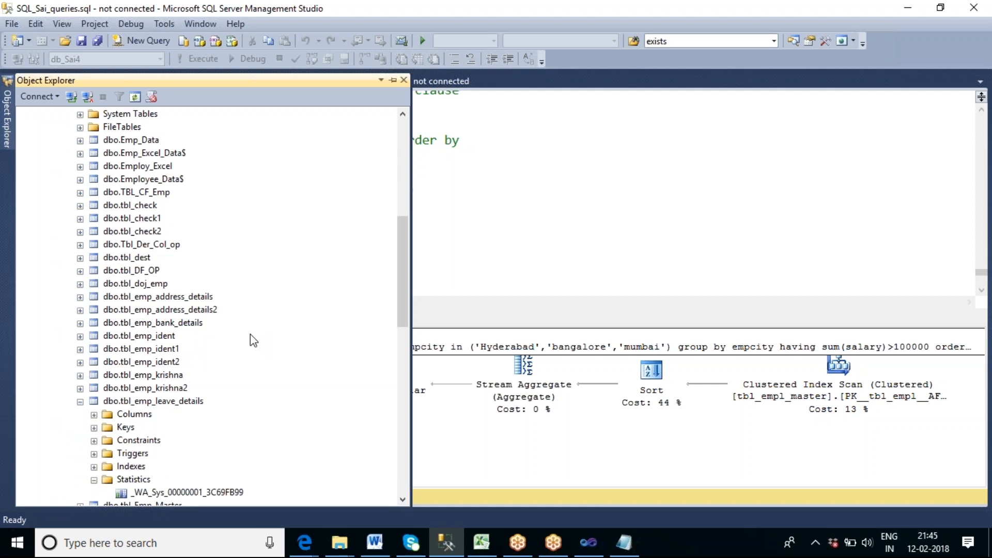
pyautogui.scroll(-2, 251, 334)
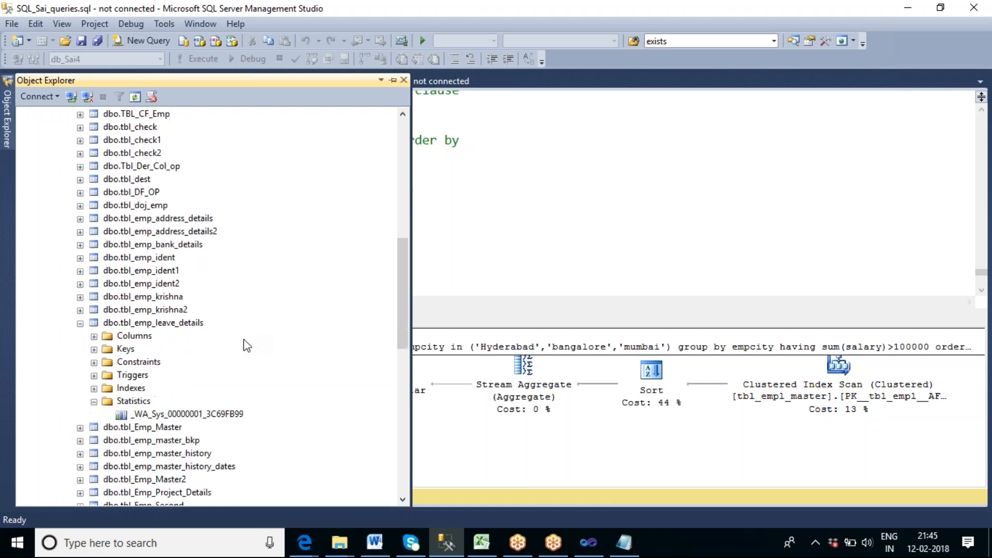
pyautogui.click(80, 324)
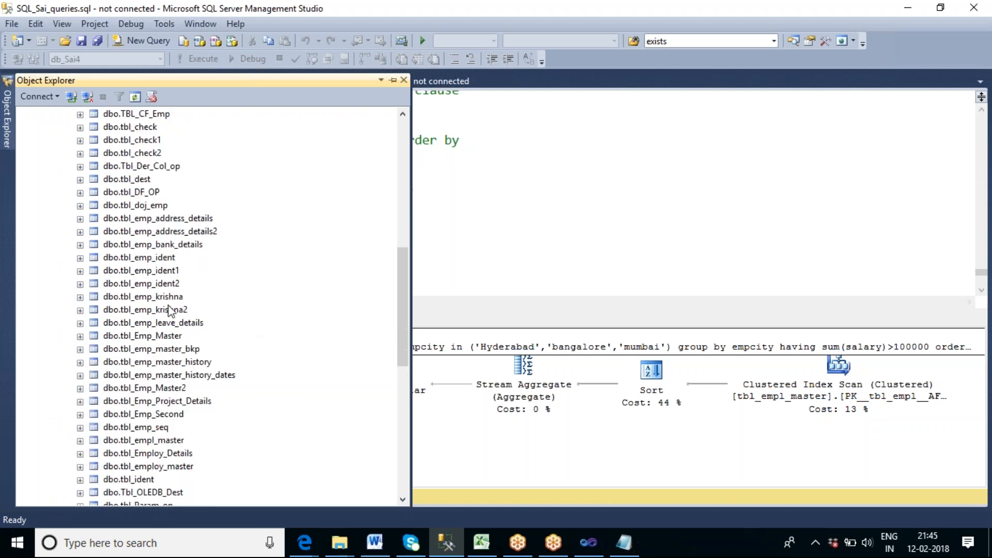
pyautogui.click(509, 348)
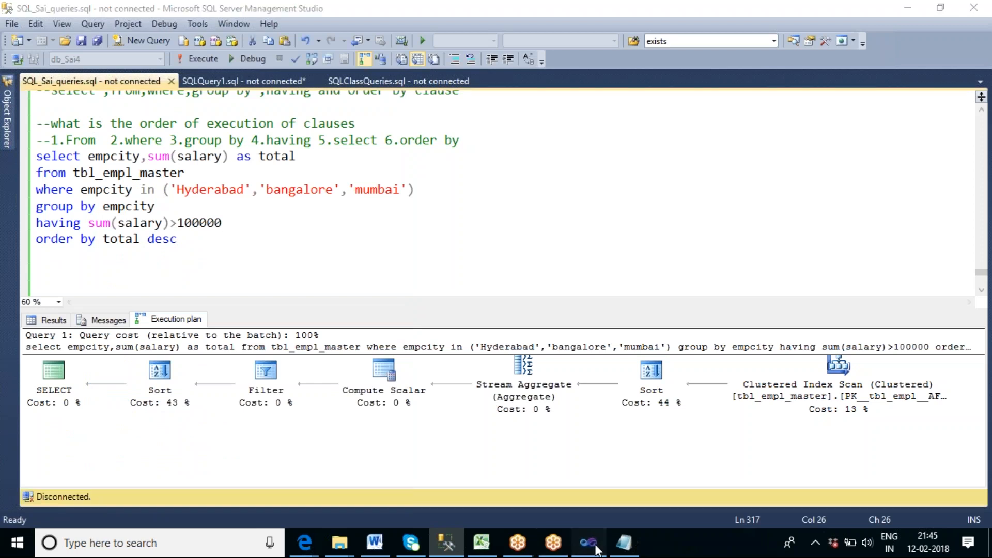
# Switch to Visual Studio and check the destination table name in the data flow's OLE DB Destination settings.
pyautogui.click(589, 543)
pyautogui.doubleClick(354, 151)
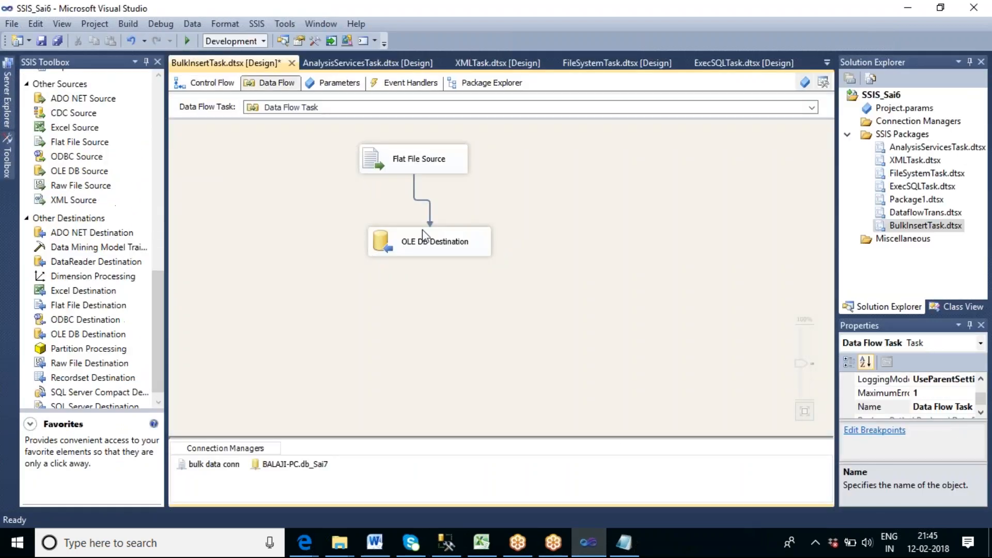
pyautogui.click(435, 244)
pyautogui.doubleClick(436, 248)
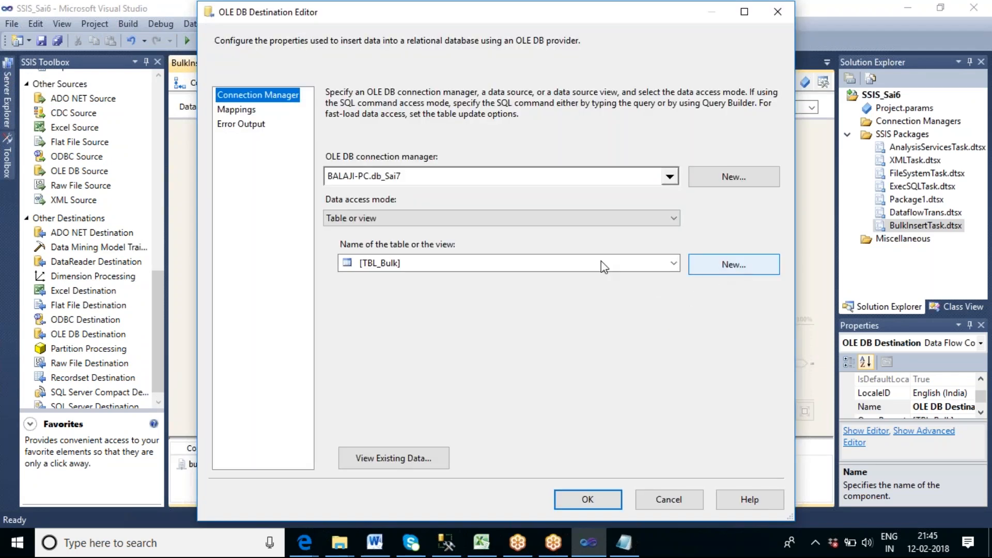
# Switch to SQL Server Management Studio, connect to the Database Engine with Windows Authentication and open a new query on db_Sai7.
pyautogui.click(462, 550)
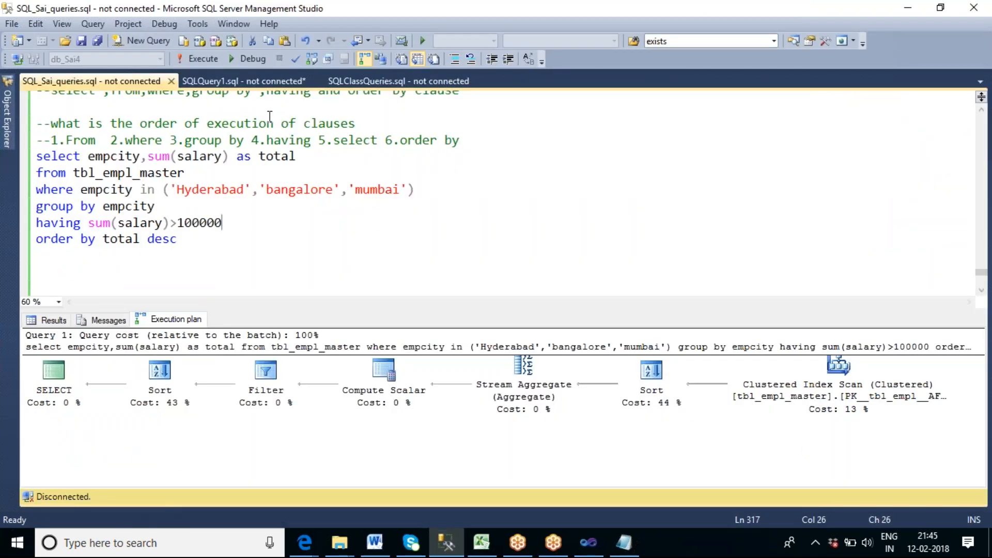
pyautogui.click(238, 77)
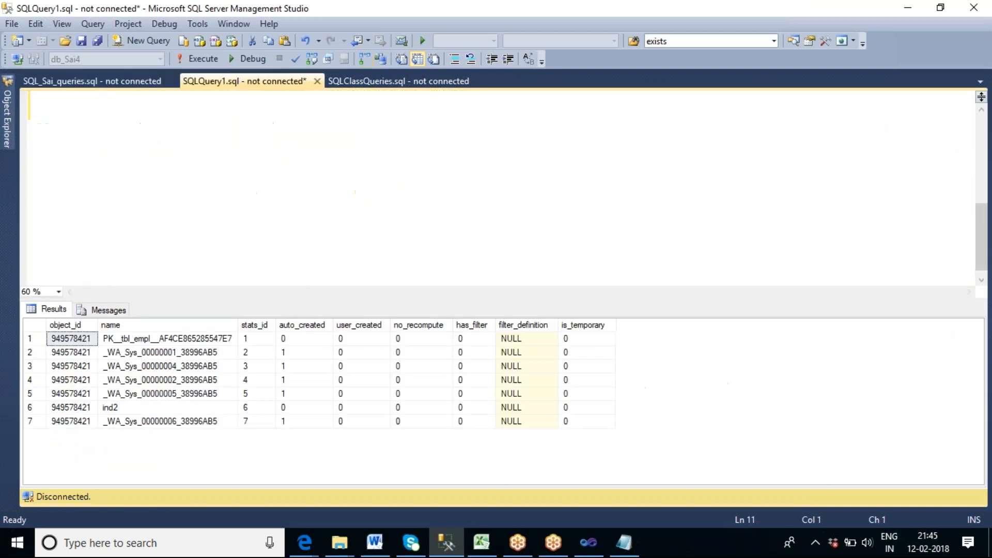
pyautogui.click(7, 130)
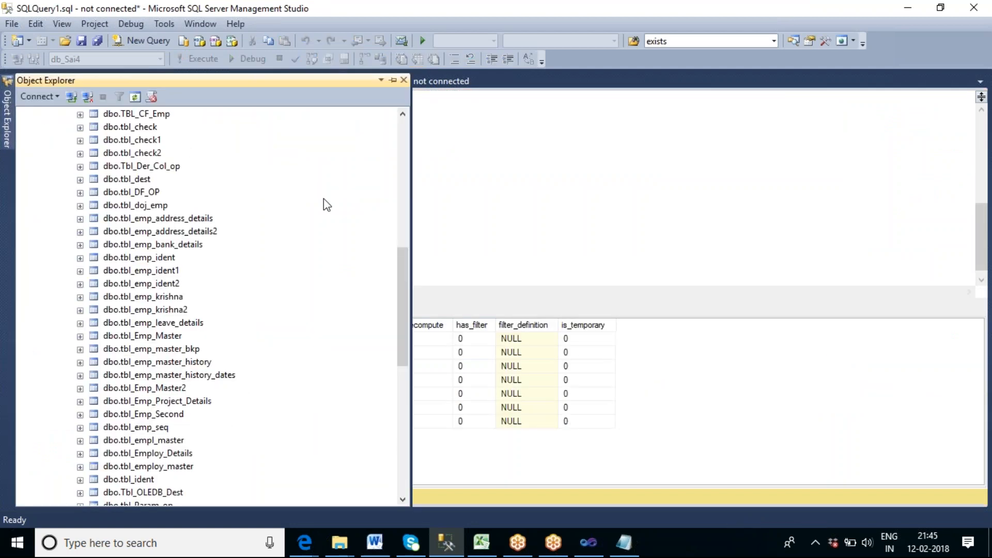
pyautogui.moveTo(402, 258); pyautogui.dragTo(403, 142)
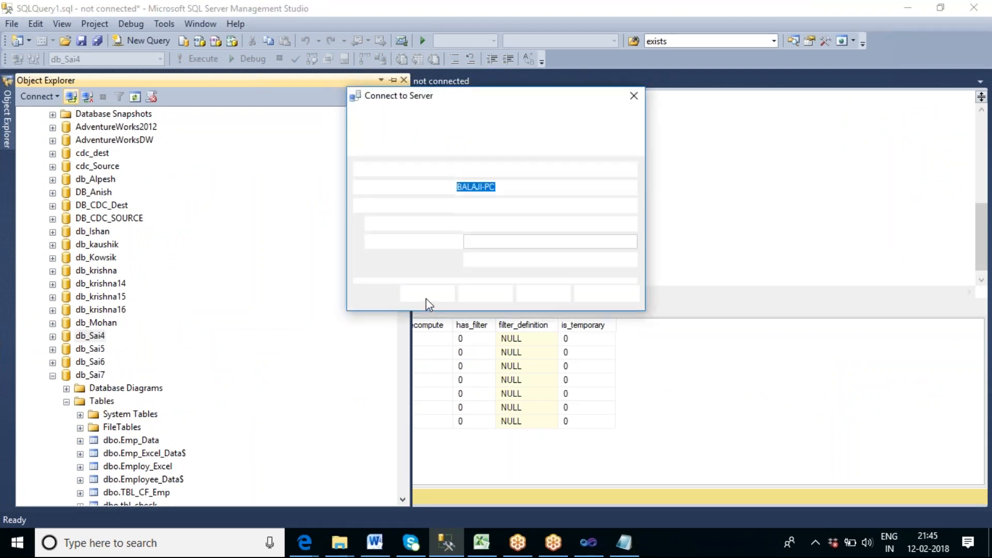
pyautogui.click(425, 299)
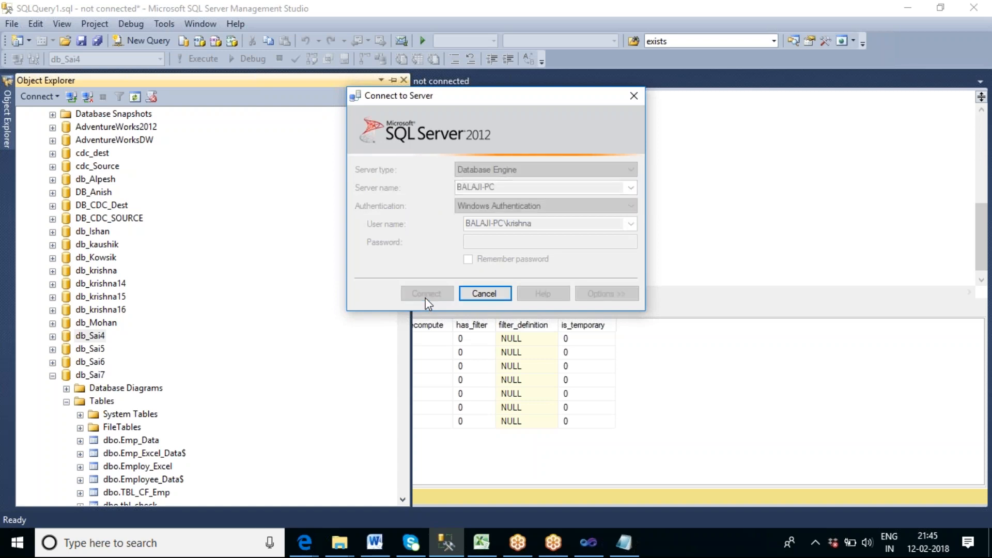
pyautogui.click(98, 414)
pyautogui.click(149, 41)
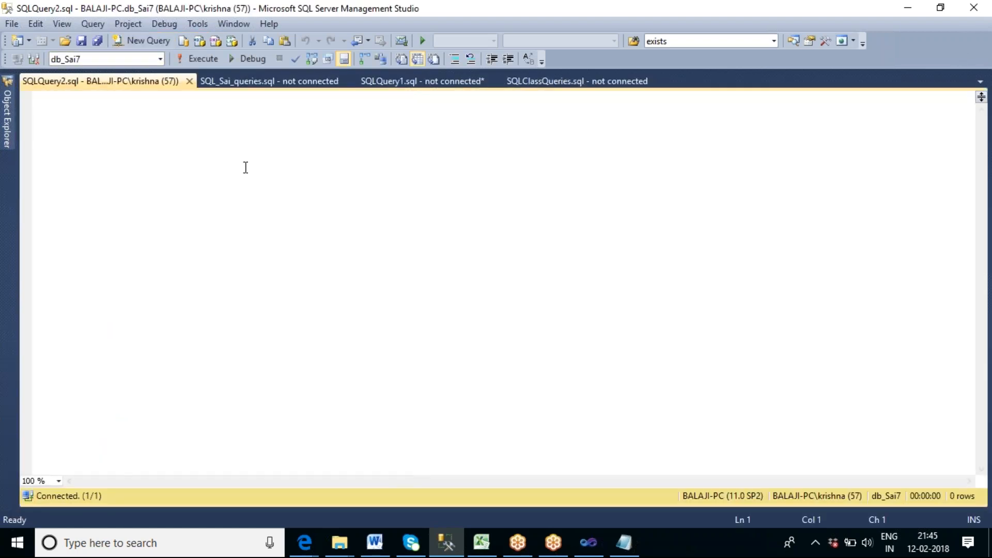
# Write and run the query "select * from tbl_bulk" to check the destination table's contents.
pyautogui.write('select ')
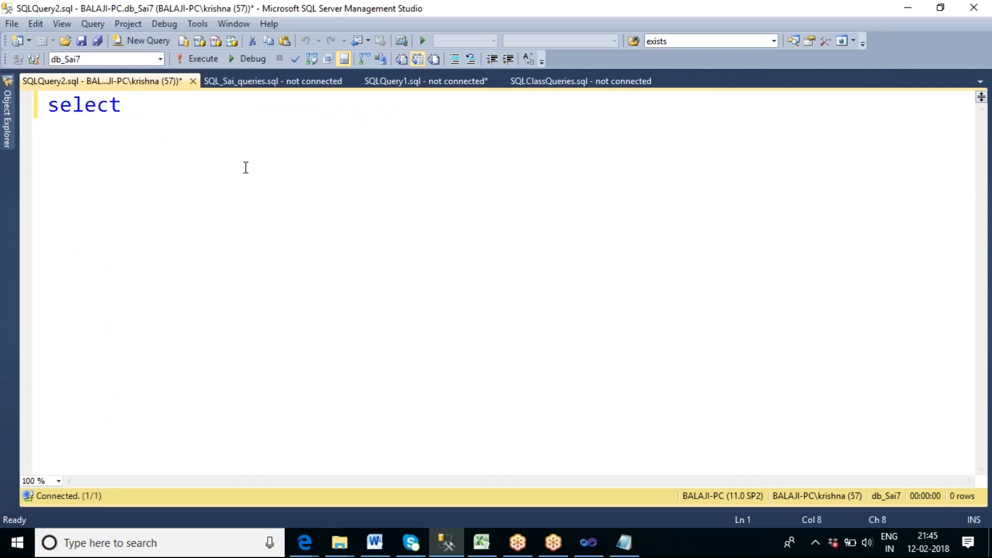
pyautogui.write('* fo')
pyautogui.press('BackSpace')
pyautogui.write('rom ')
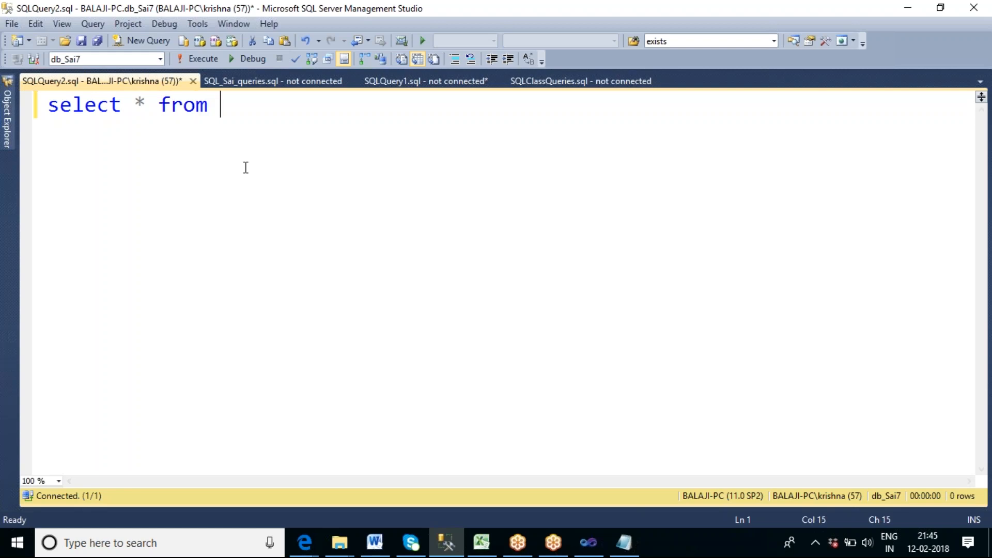
pyautogui.write('tbl')
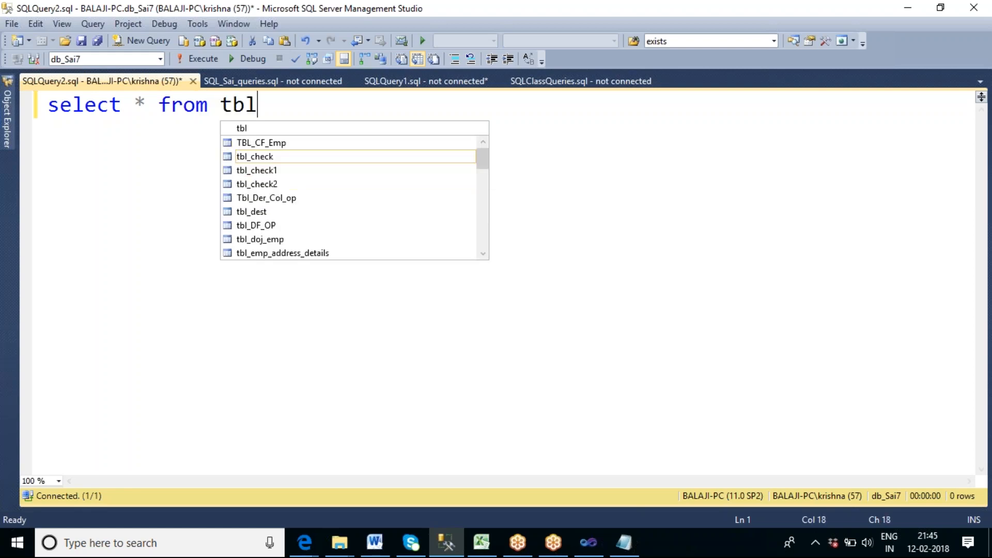
pyautogui.write('_bulk')
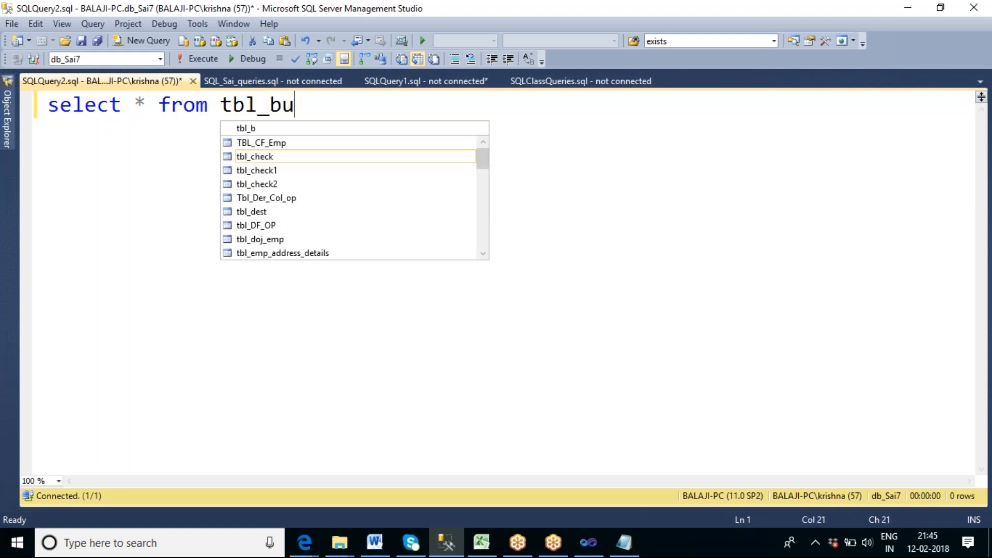
pyautogui.press('Escape')
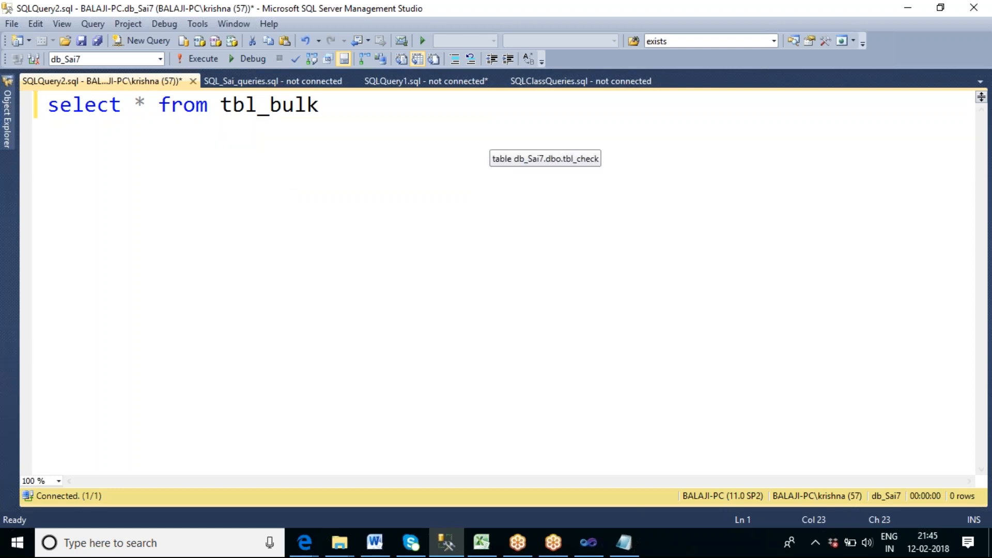
pyautogui.press('F5')
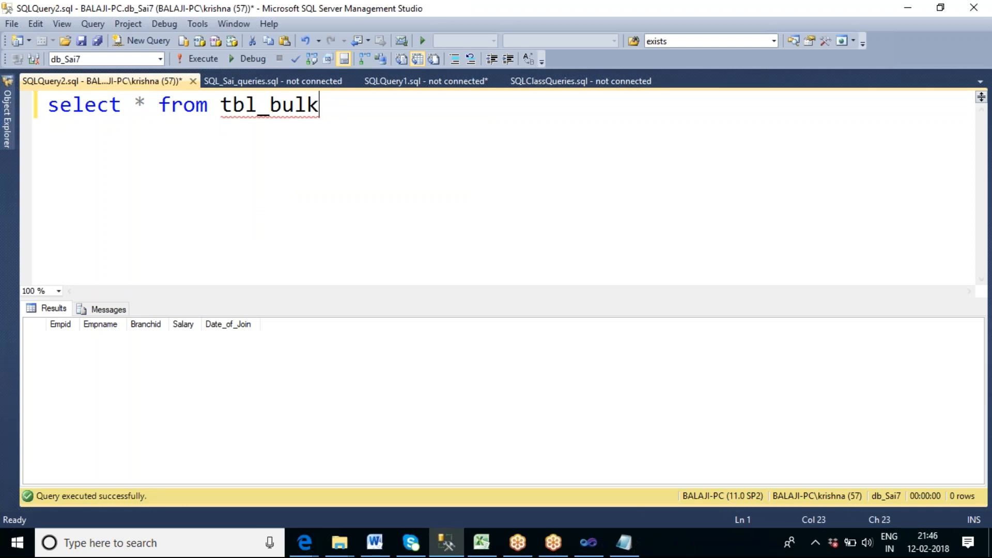
# Switch to Visual Studio, cancel the OLE DB Destination settings and return to the package's control flow.
pyautogui.click(589, 543)
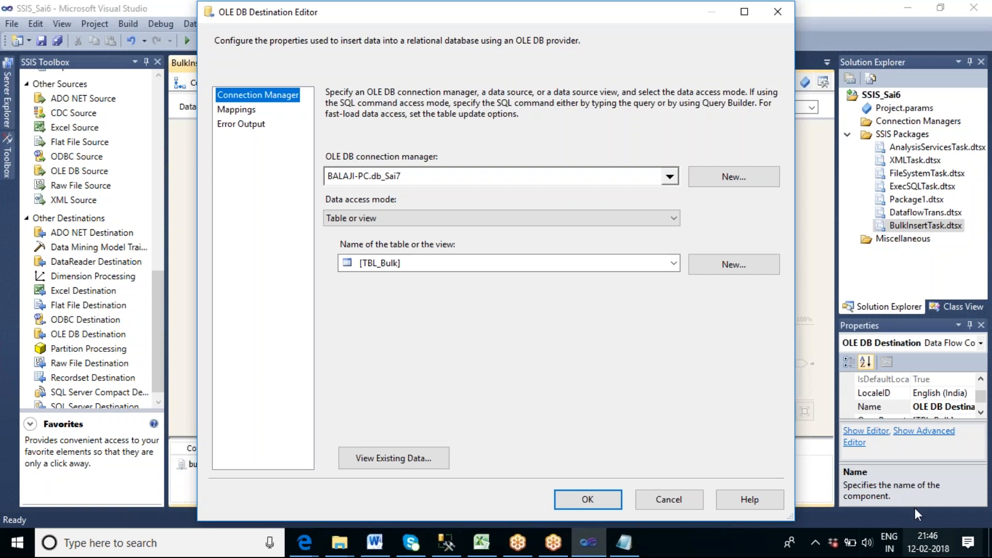
pyautogui.click(669, 500)
pyautogui.click(244, 126)
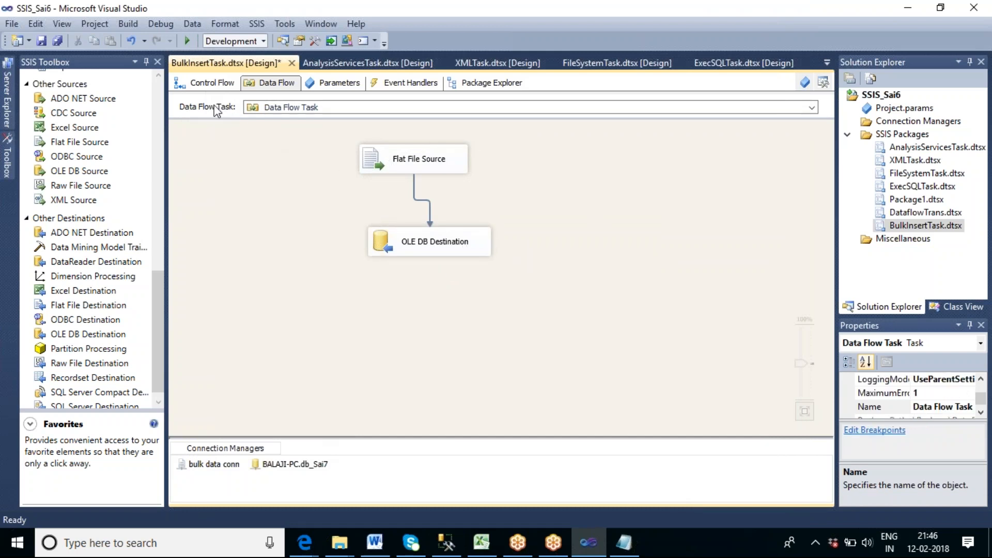
pyautogui.click(204, 88)
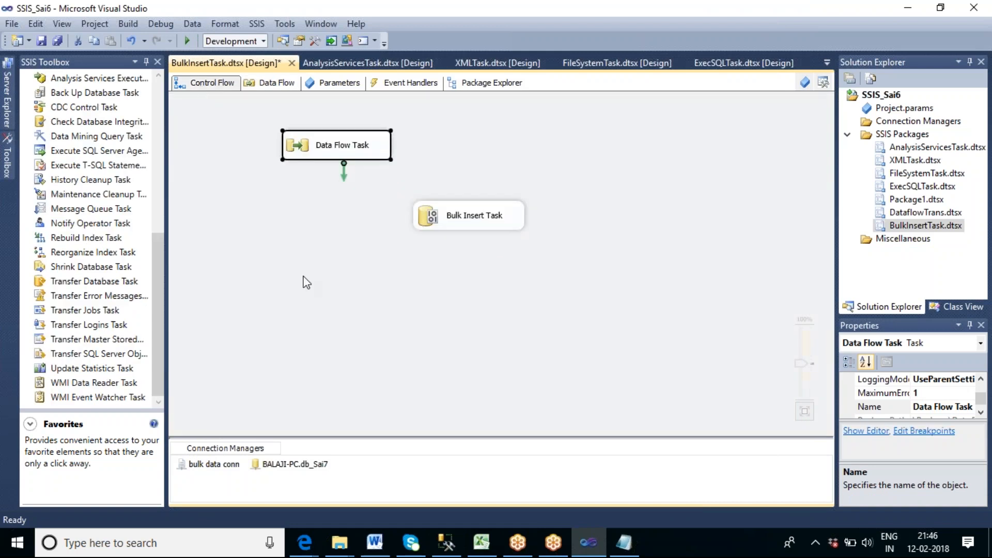
# Review the Bulk Insert Task's connection settings, including destination table, format, delimiters and source file, and accept them.
pyautogui.click(327, 303)
pyautogui.click(476, 227)
pyautogui.doubleClick(476, 228)
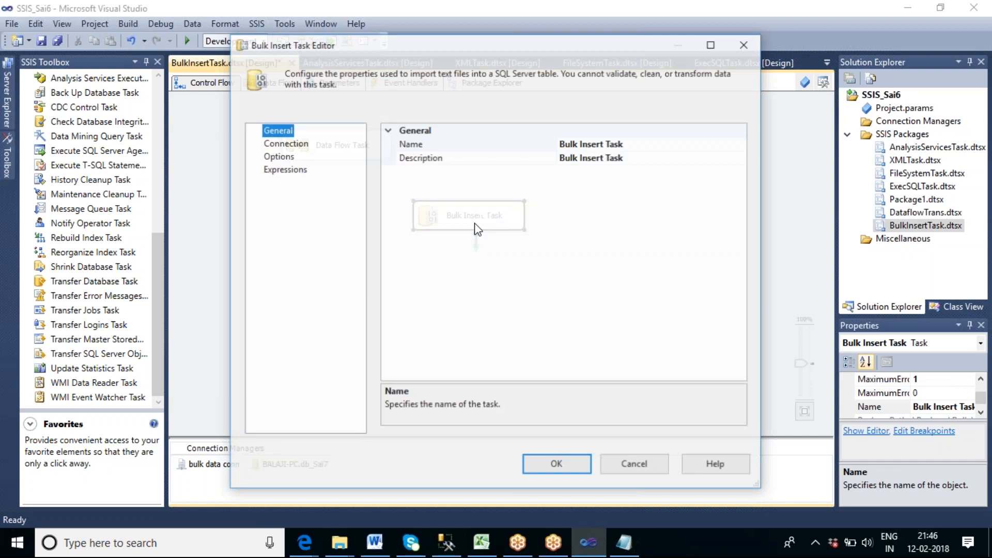
pyautogui.click(282, 143)
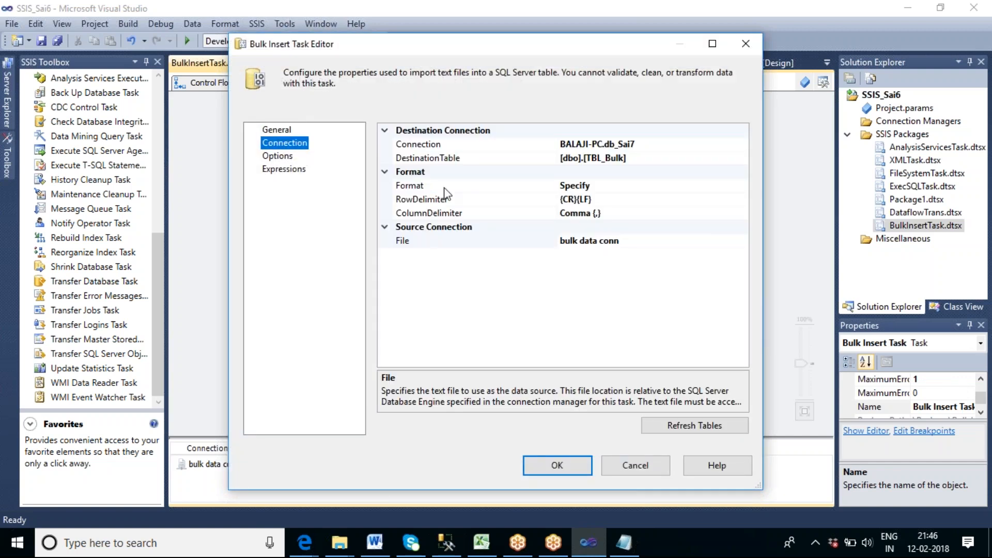
pyautogui.click(558, 464)
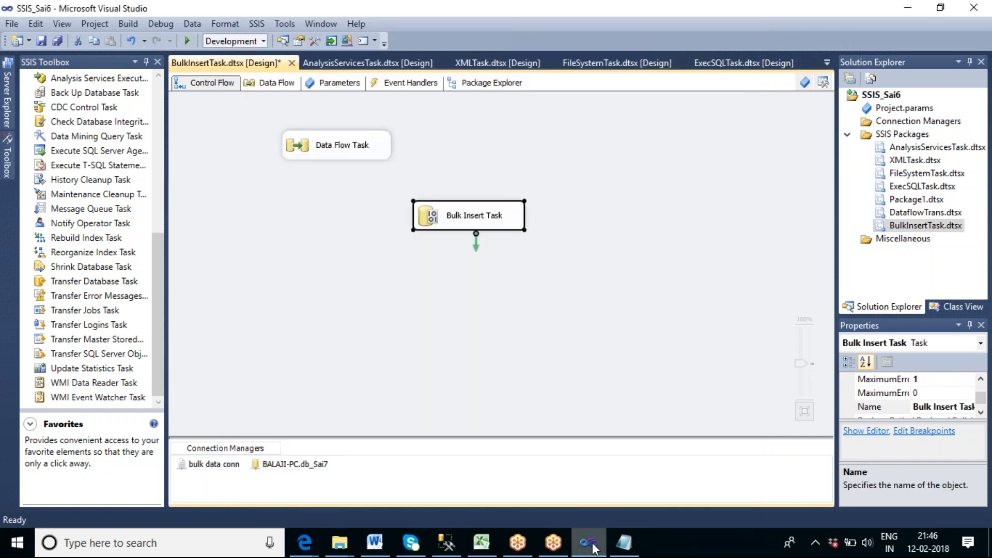
pyautogui.doubleClick(461, 226)
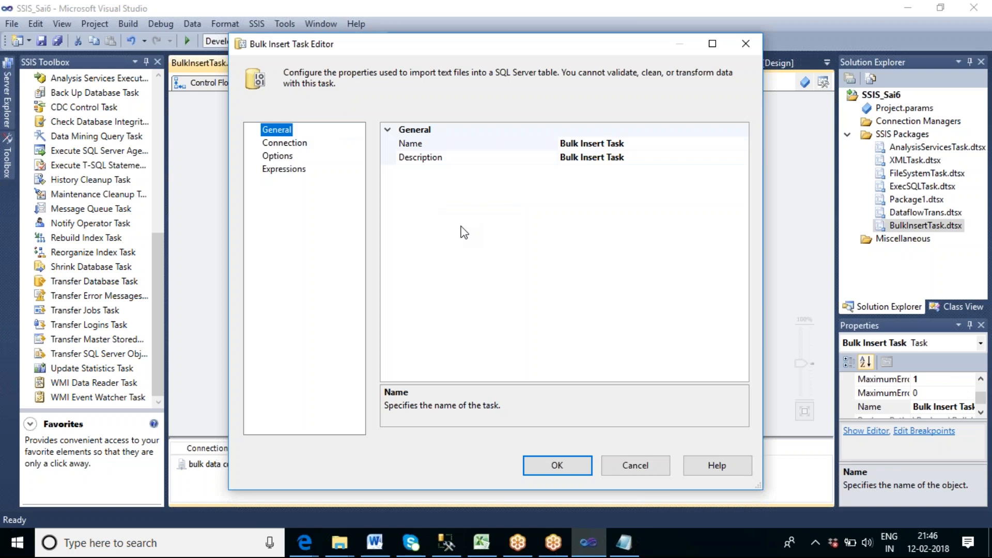
pyautogui.click(296, 145)
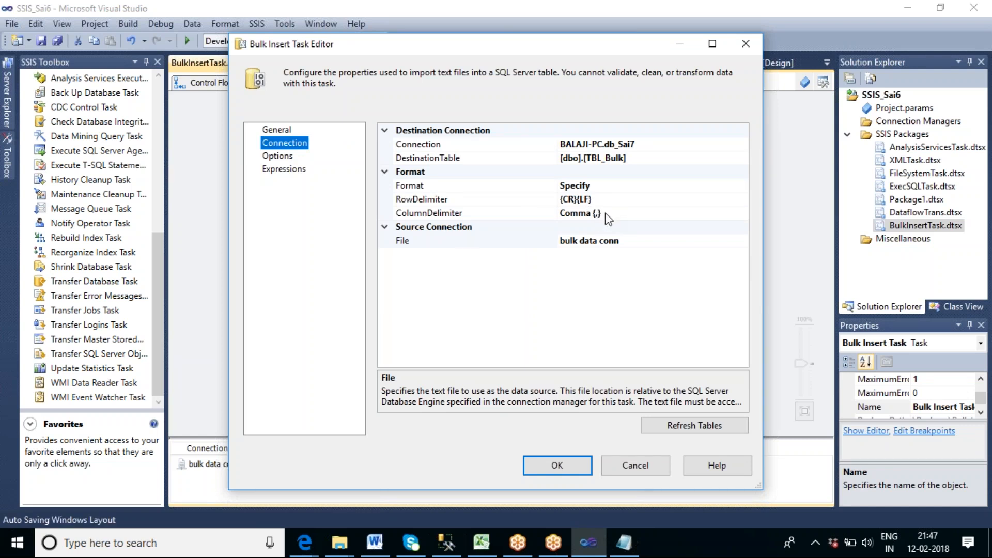
pyautogui.click(567, 469)
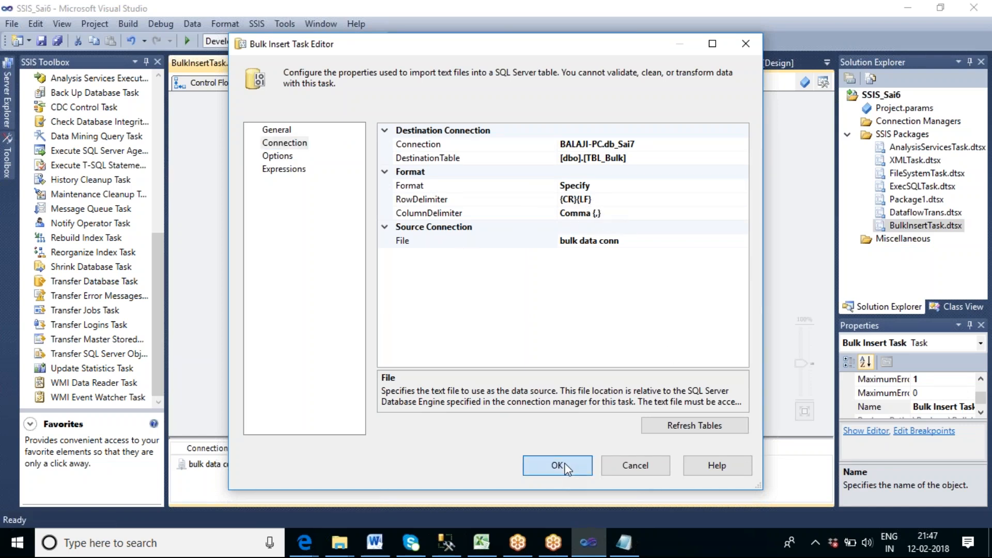
# Glance at the tbl_bulk query results in SQL Server Management Studio, return to Visual Studio and execute only the Bulk Insert Task.
pyautogui.click(445, 544)
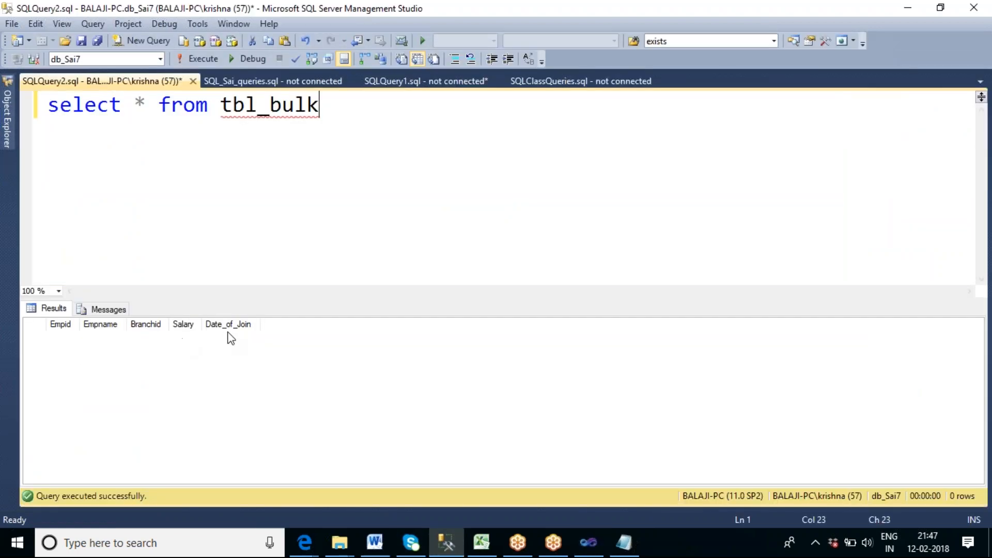
pyautogui.click(590, 551)
pyautogui.click(563, 277)
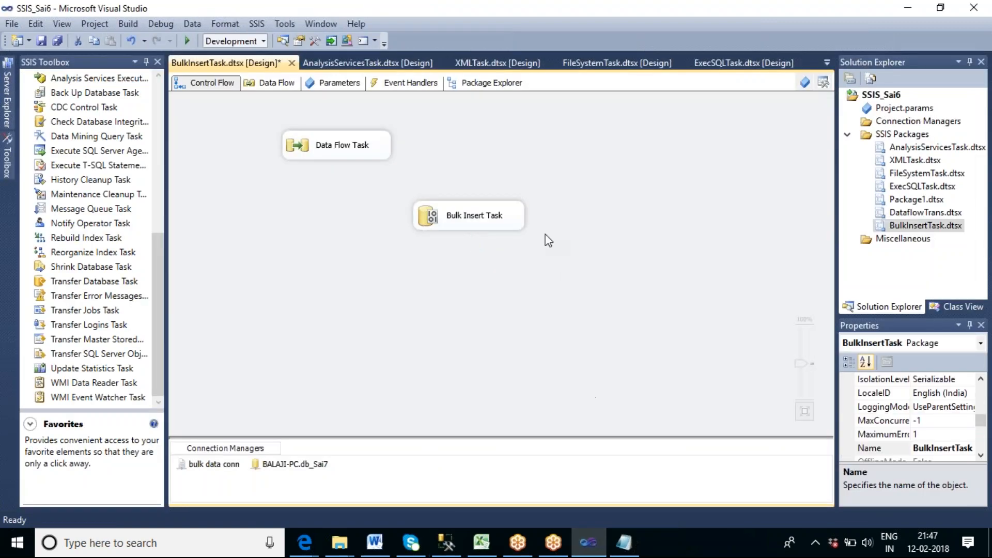
pyautogui.click(505, 229)
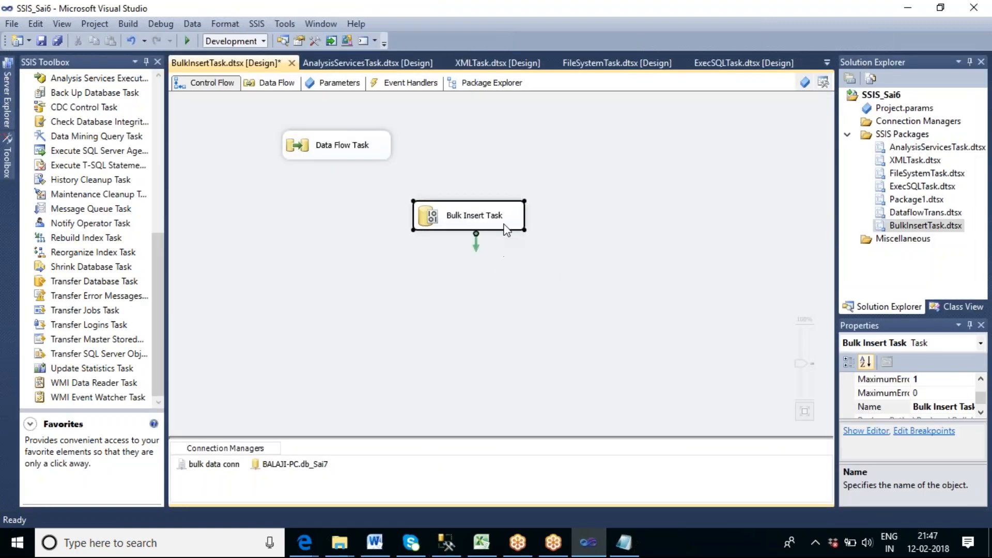
pyautogui.rightClick(505, 229)
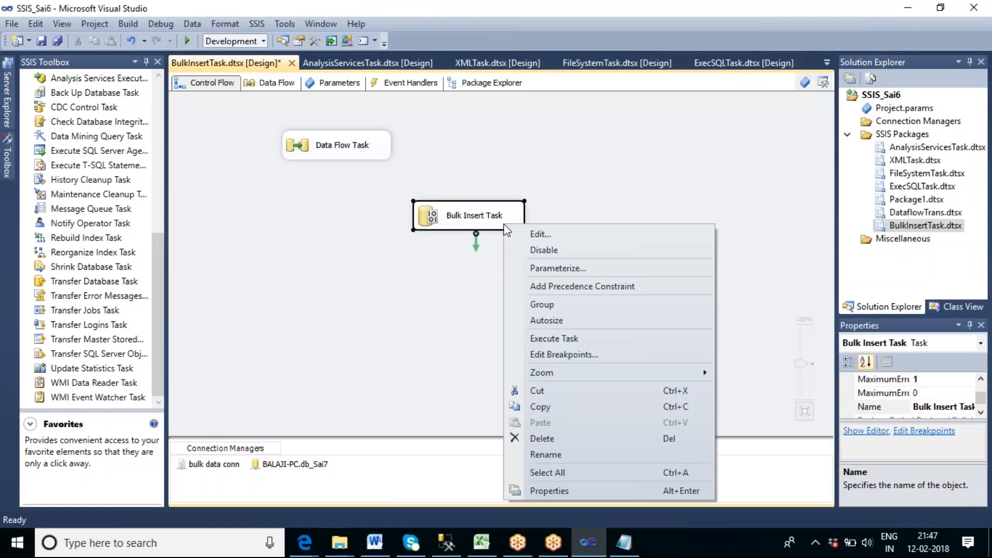
pyautogui.click(593, 343)
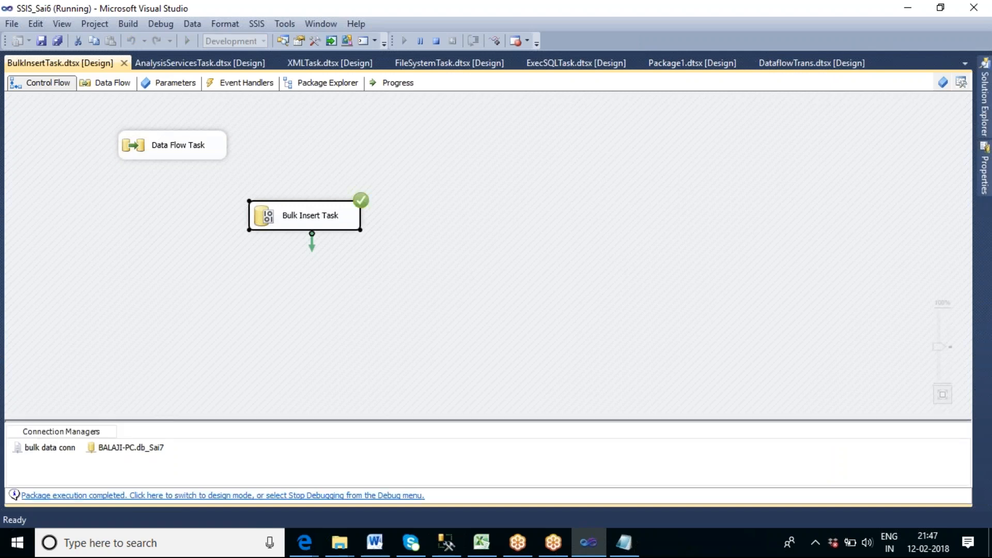
# Switch to SQL Server Management Studio, rerun the tbl_bulk query and examine the loaded rows, including the first row.
pyautogui.click(453, 548)
pyautogui.click(304, 192)
pyautogui.press('F5')
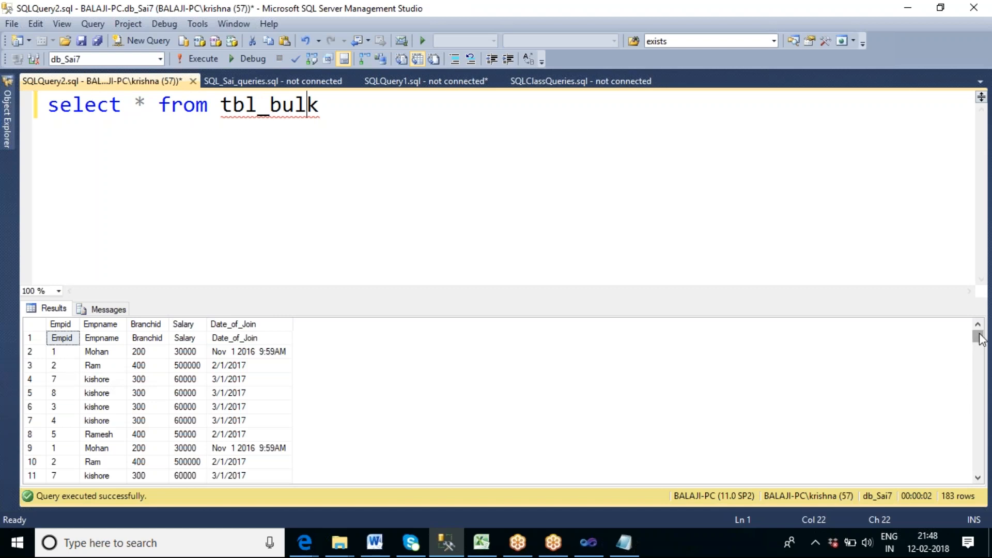
pyautogui.moveTo(979, 339)
pyautogui.mouseDown()
pyautogui.moveTo(979, 465)
pyautogui.moveTo(976, 334)
pyautogui.mouseUp()
pyautogui.click(37, 340)
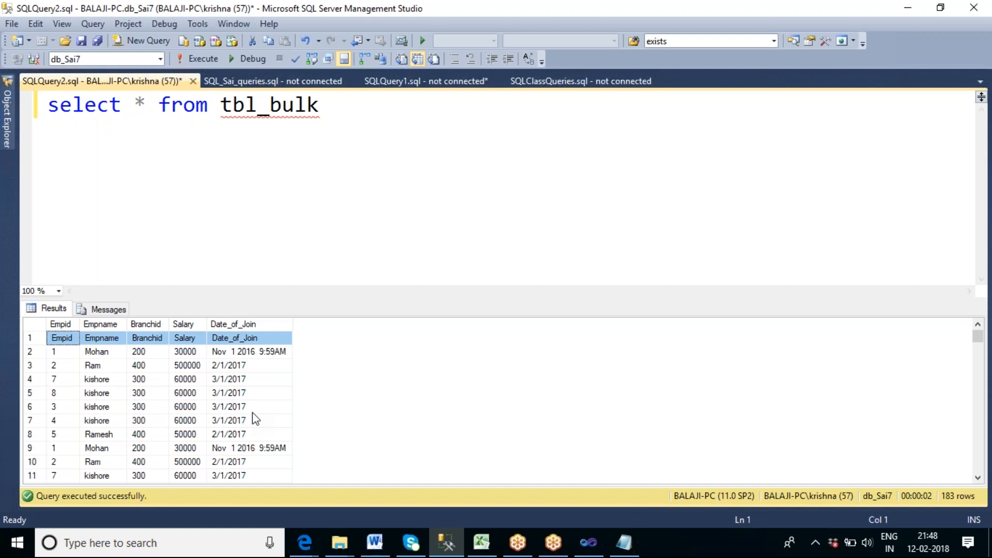
# Add the statement "delete from tbl_bulk" on a new line below the select query and run only that statement.
pyautogui.click(346, 105)
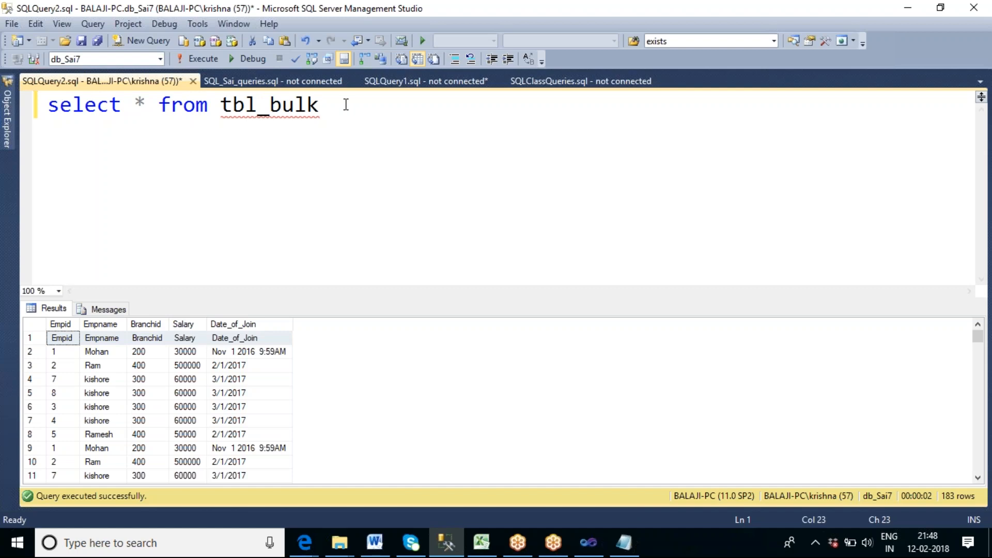
pyautogui.press('Return')
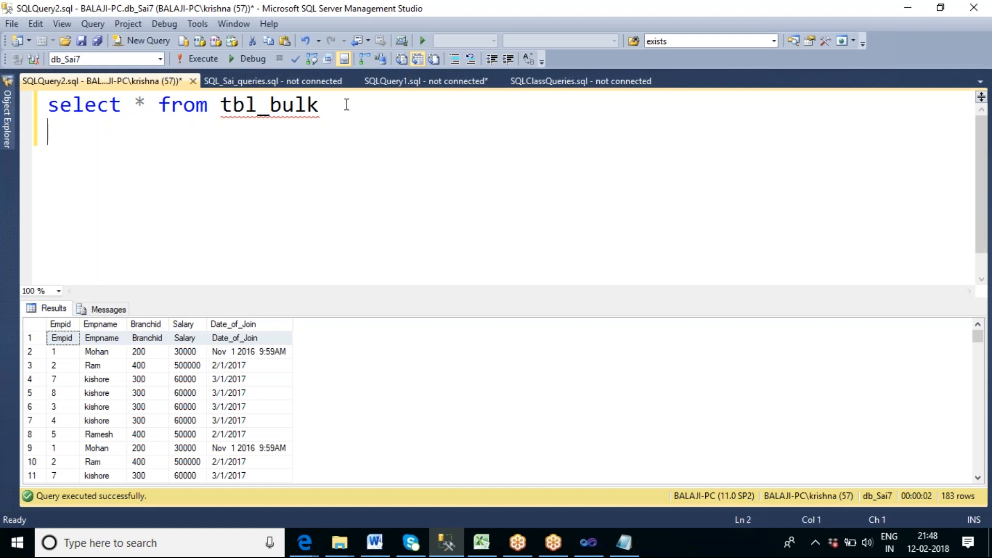
pyautogui.write('deel')
pyautogui.press('BackSpace')
pyautogui.press('BackSpace')
pyautogui.write('lete from tbl')
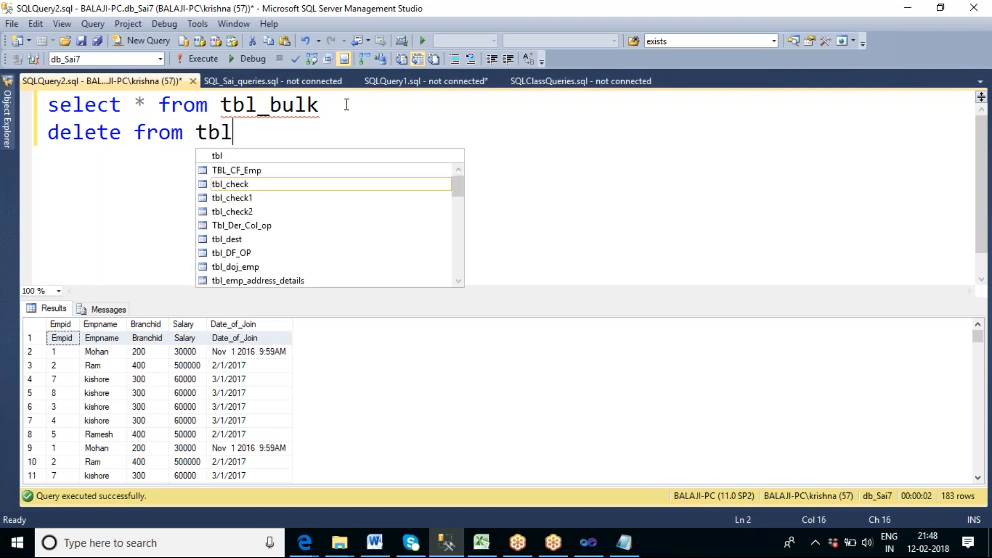
pyautogui.write('_bulk')
pyautogui.hotkey('shift', 'Home')
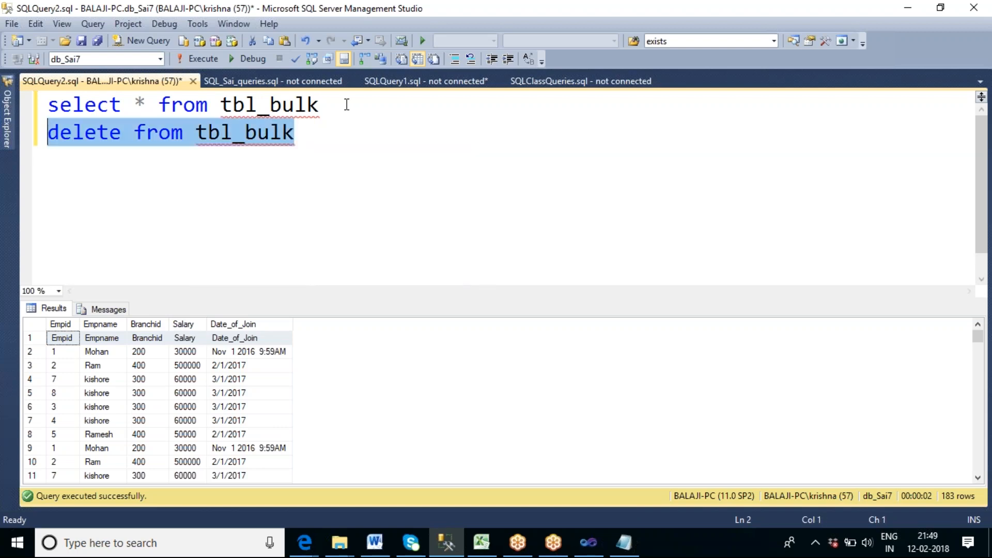
pyautogui.press('F5')
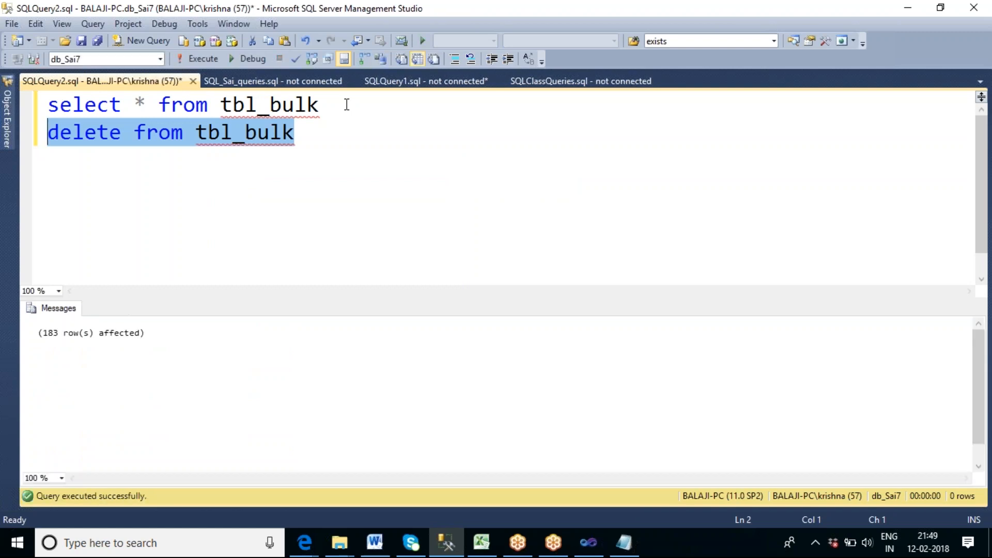
# Remove the delete statement, rerun the select query on tbl_bulk and switch back to Visual Studio.
pyautogui.press('Delete')
pyautogui.press('F5')
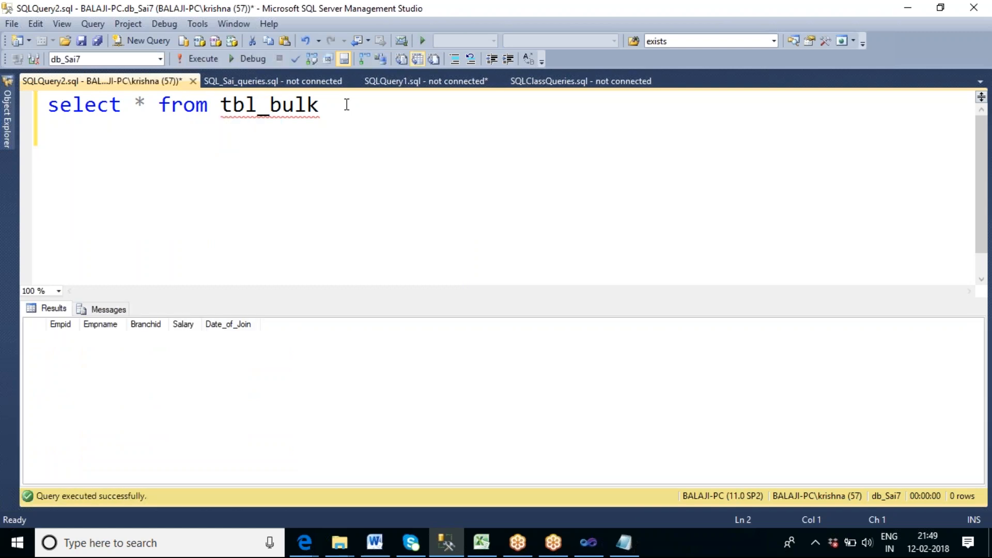
pyautogui.click(596, 554)
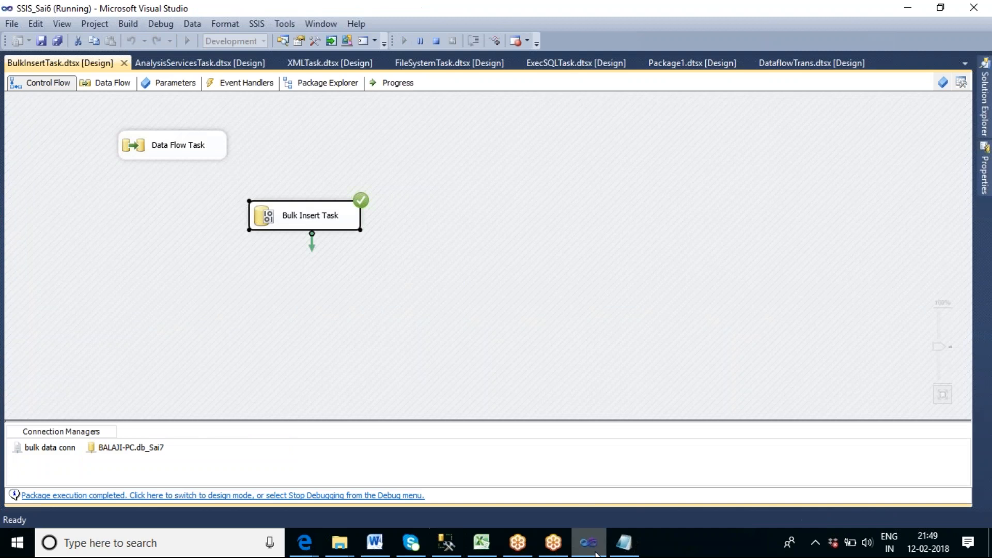
# Stop debugging, open the Bulk Insert Task's editor and set its FirstRow option to 2.
pyautogui.click(437, 42)
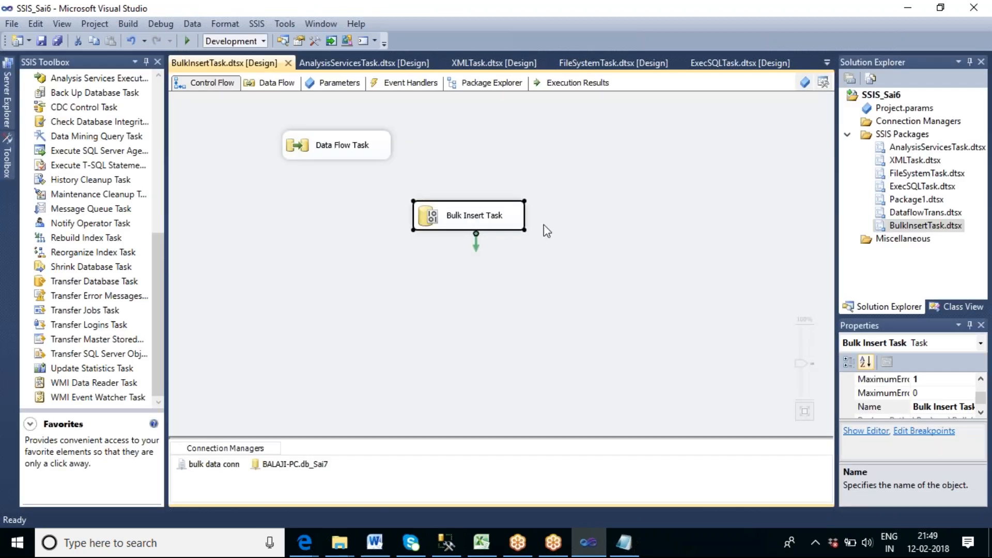
pyautogui.doubleClick(506, 221)
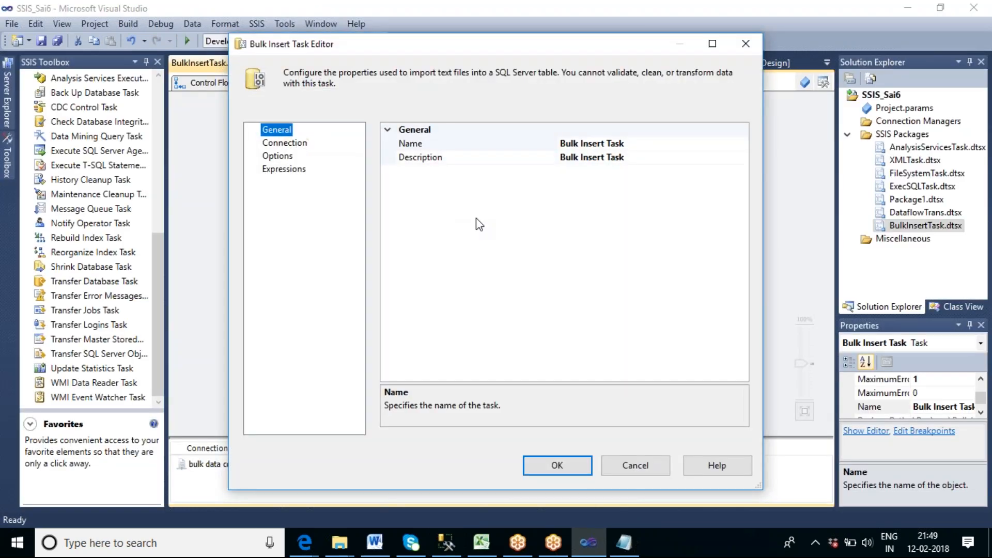
pyautogui.click(285, 143)
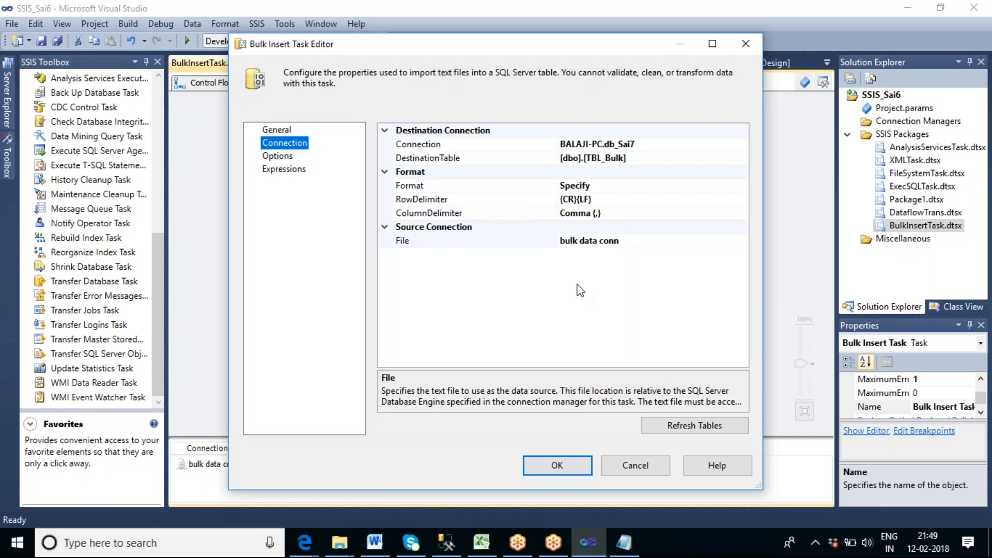
pyautogui.click(279, 156)
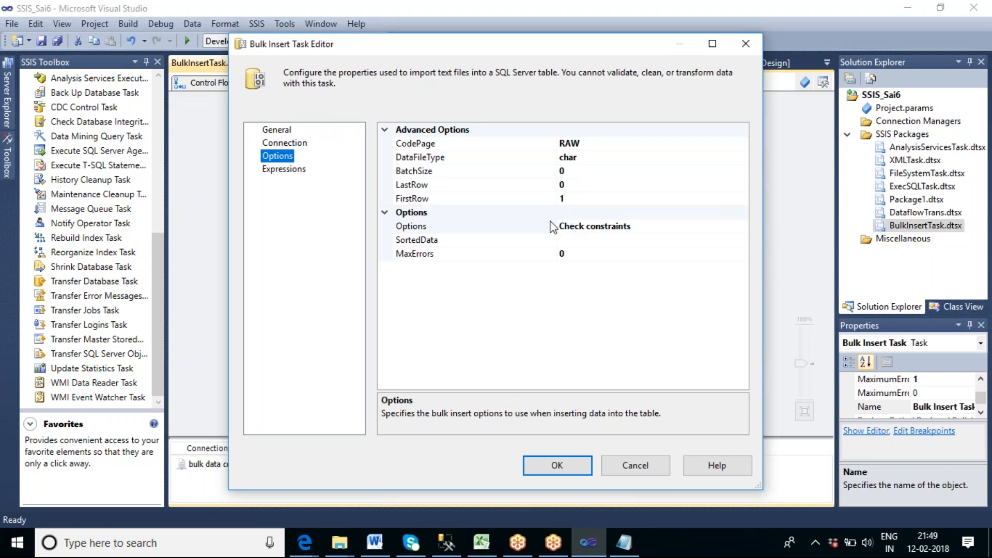
pyautogui.click(564, 198)
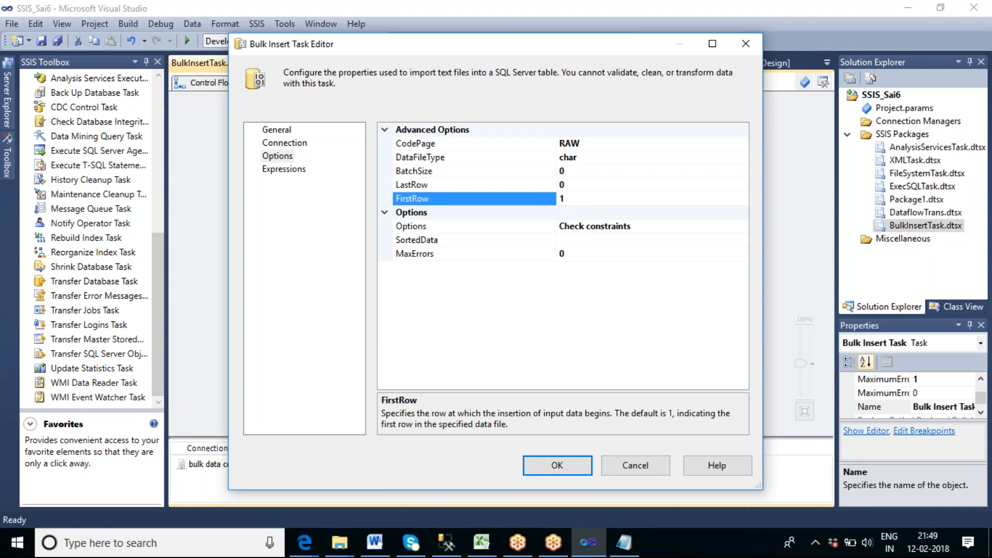
pyautogui.press('BackSpace')
pyautogui.write('2')
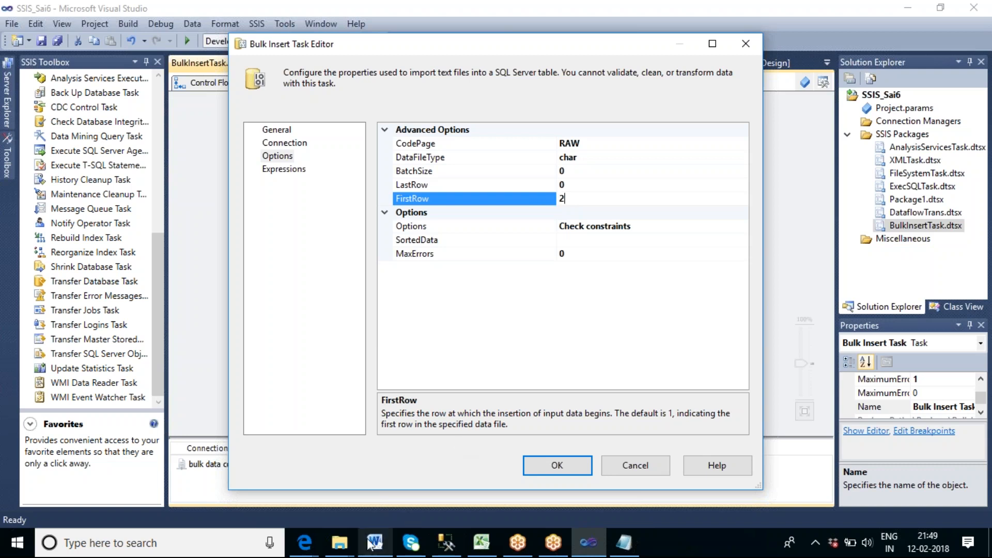
# Open Emp_Bulk_Text.txt from the Merge Source Files folder, examine its header row, close it and return to Visual Studio.
pyautogui.click(341, 543)
pyautogui.click(479, 505)
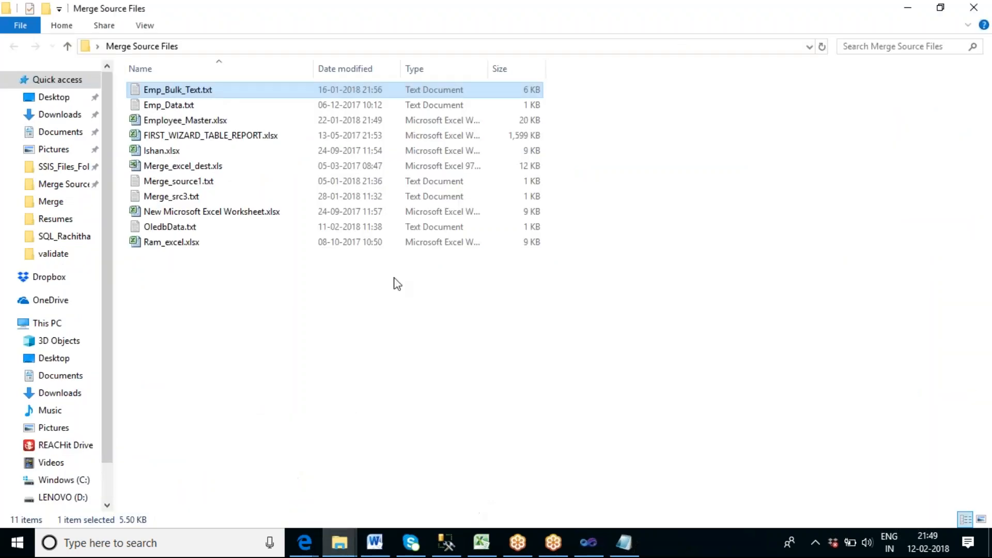
pyautogui.doubleClick(178, 91)
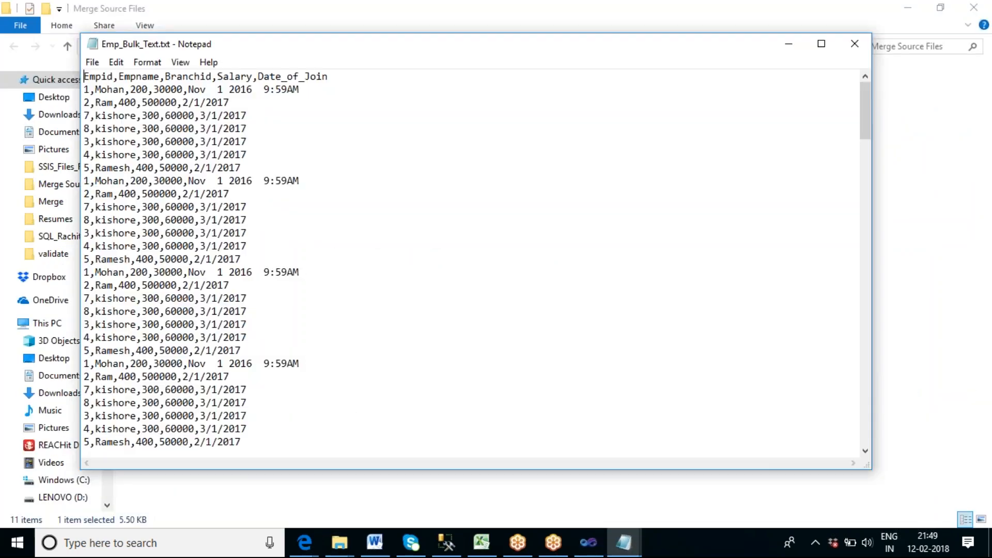
pyautogui.moveTo(329, 78); pyautogui.dragTo(83, 68)
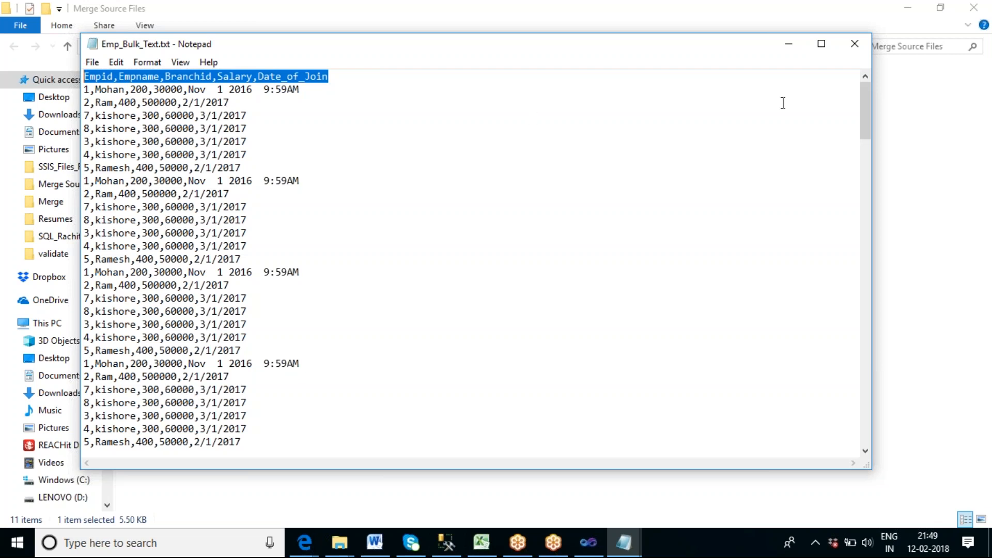
pyautogui.click(855, 43)
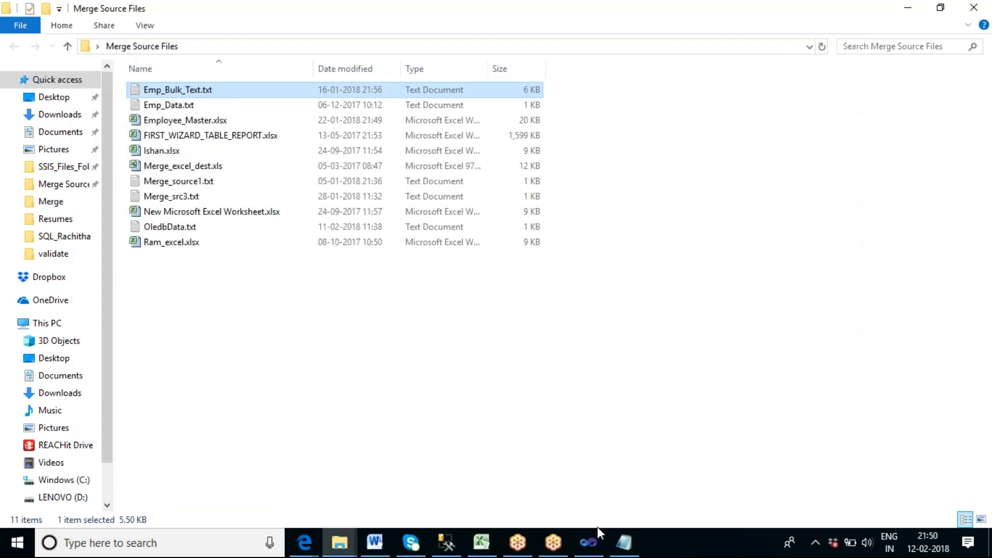
pyautogui.click(590, 541)
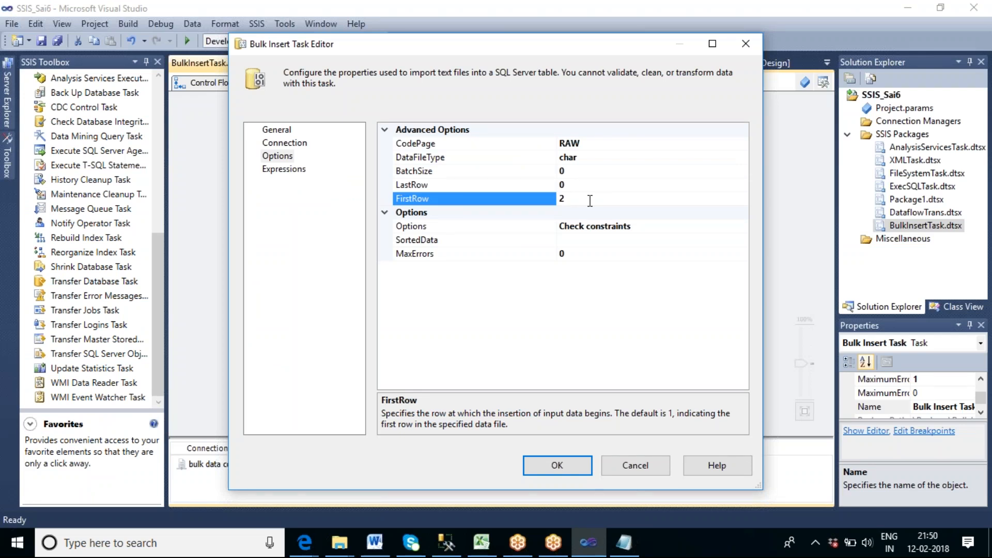
# Set the Bulk Insert Task's LastRow option to 10, accept the settings and execute only that task.
pyautogui.click(571, 185)
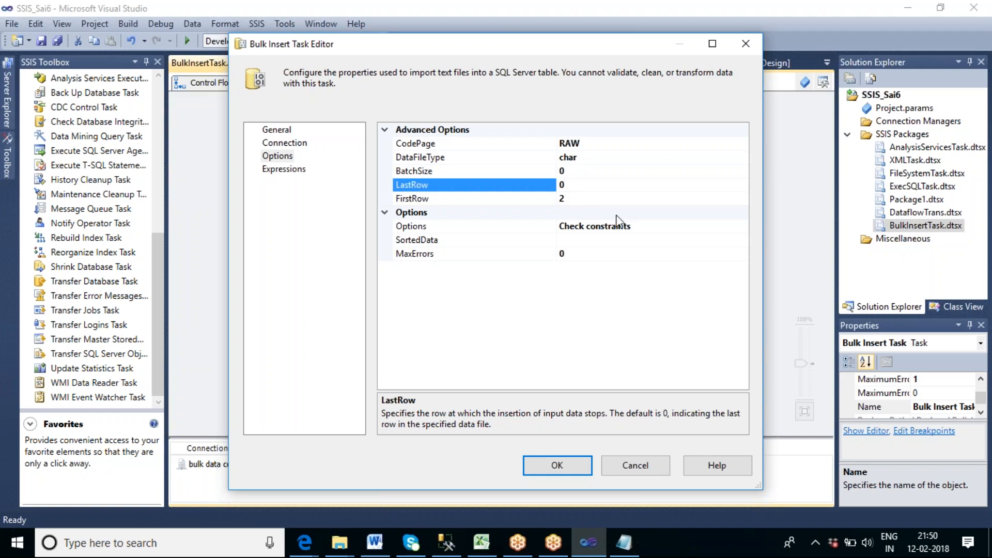
pyautogui.press('BackSpace')
pyautogui.write('10')
pyautogui.click(577, 171)
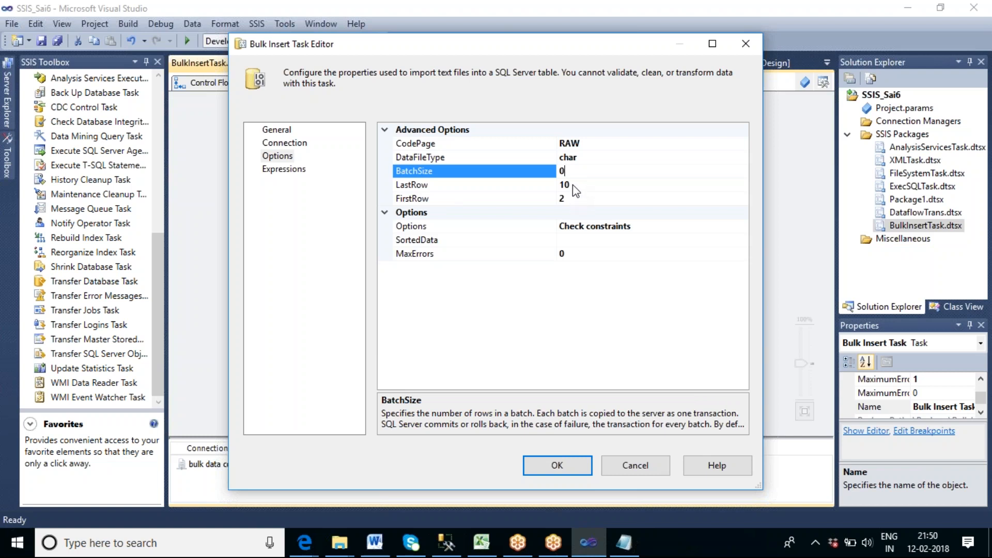
pyautogui.click(554, 468)
pyautogui.click(470, 321)
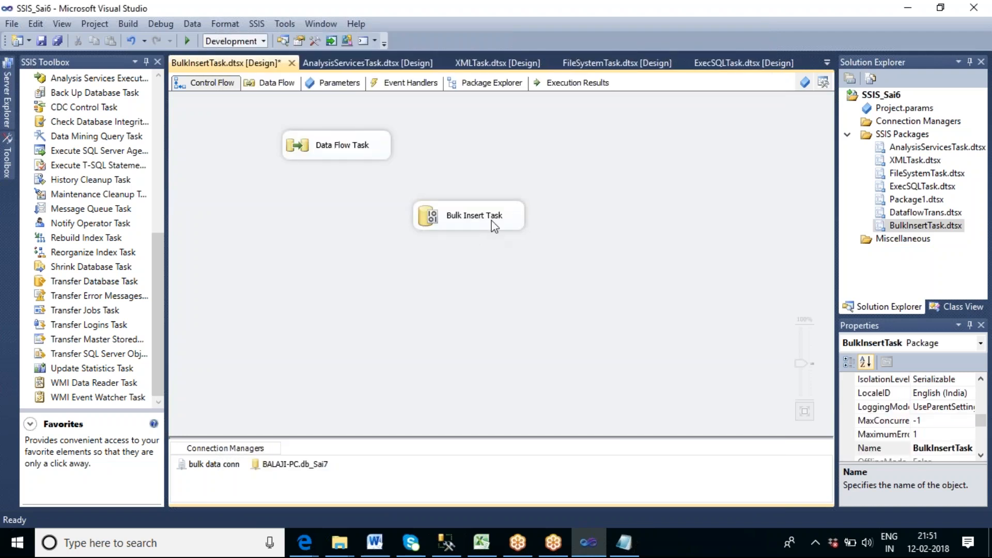
pyautogui.rightClick(494, 226)
pyautogui.click(522, 336)
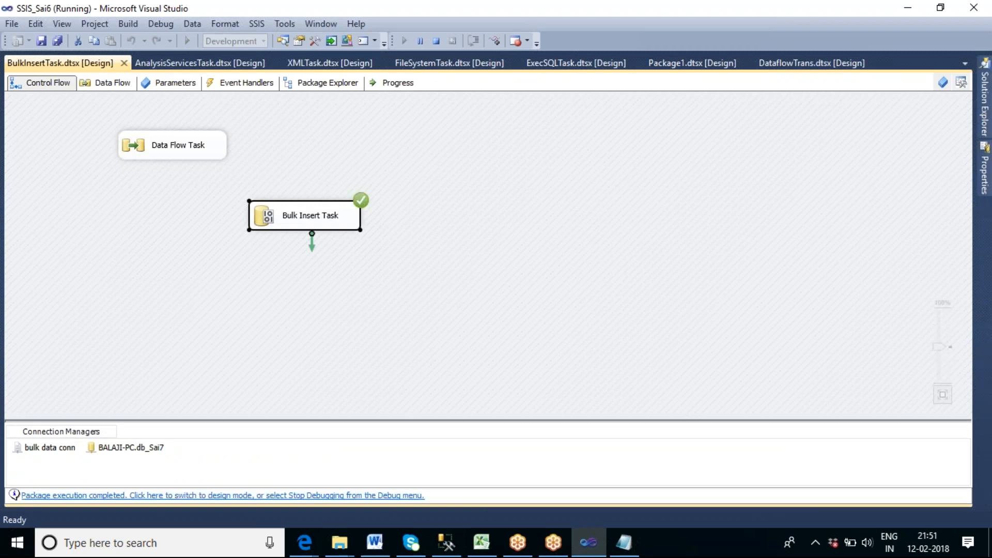
# Switch to SQL Server Management Studio, rerun the tbl_bulk query and examine the first and last loaded rows.
pyautogui.click(457, 550)
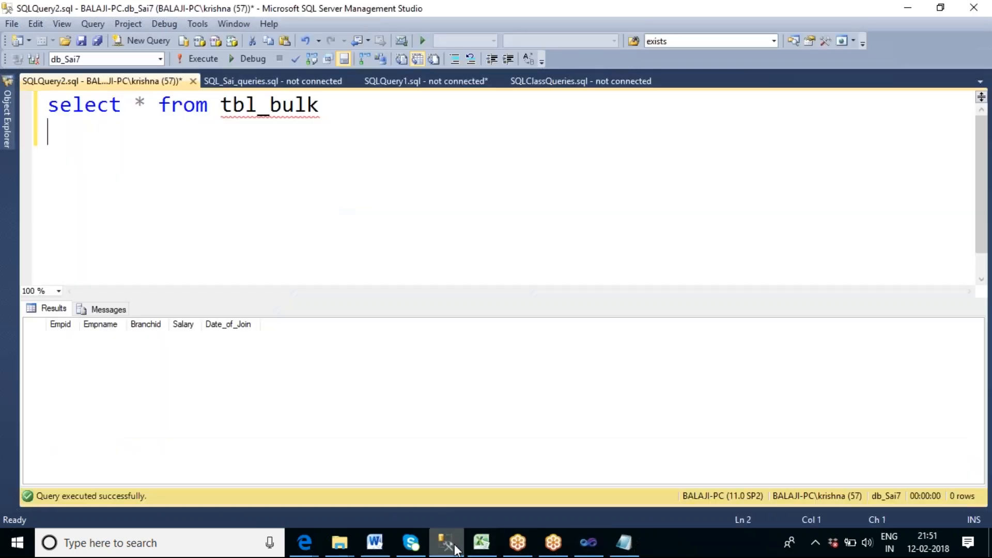
pyautogui.press('F5')
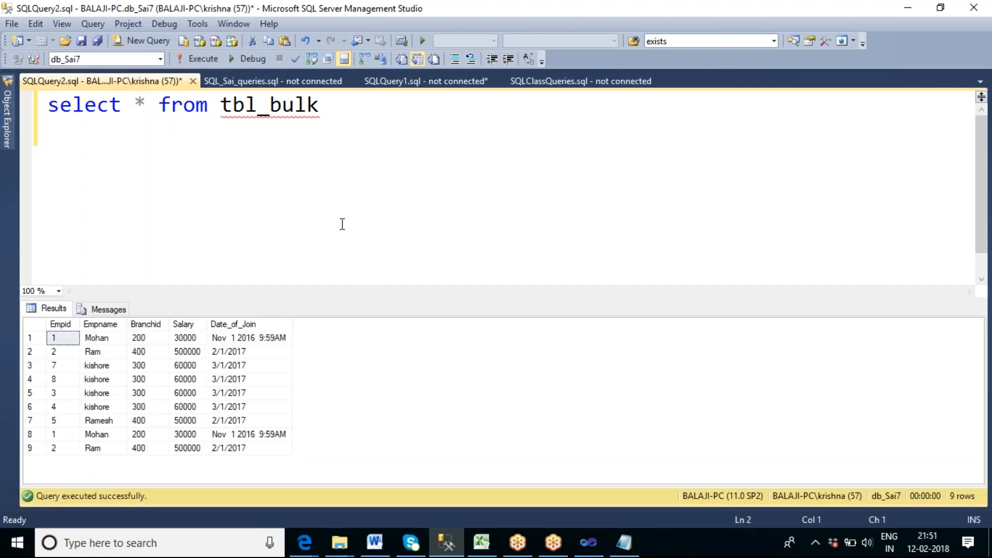
pyautogui.click(58, 342)
pyautogui.click(36, 339)
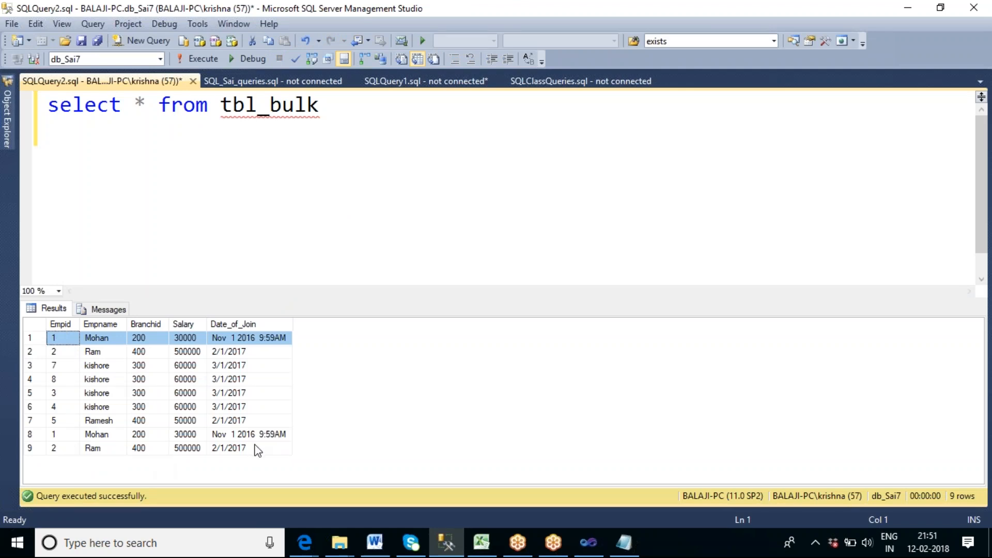
pyautogui.click(255, 448)
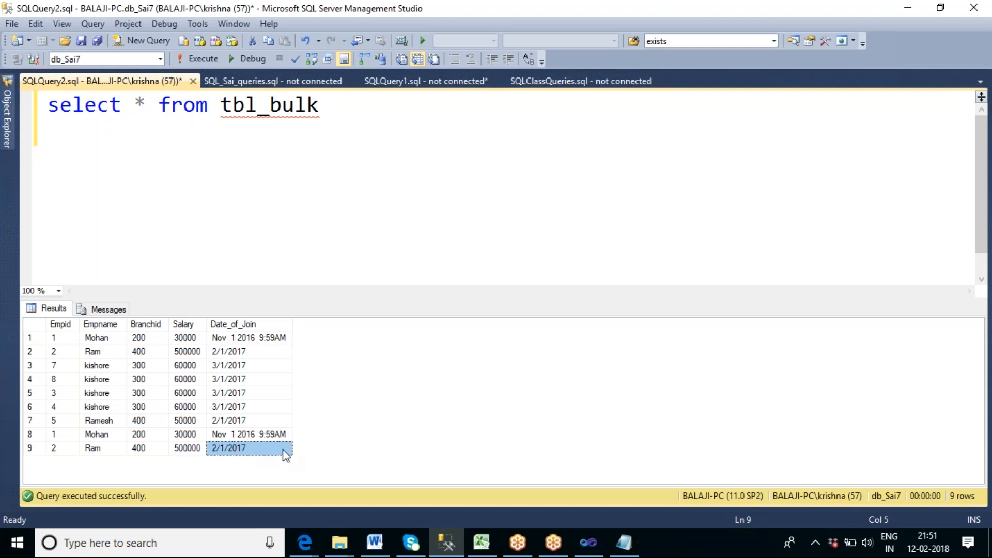
# Return to Visual Studio, stop debugging and examine the choices in the Bulk Insert Task's Options property without changing them.
pyautogui.click(598, 552)
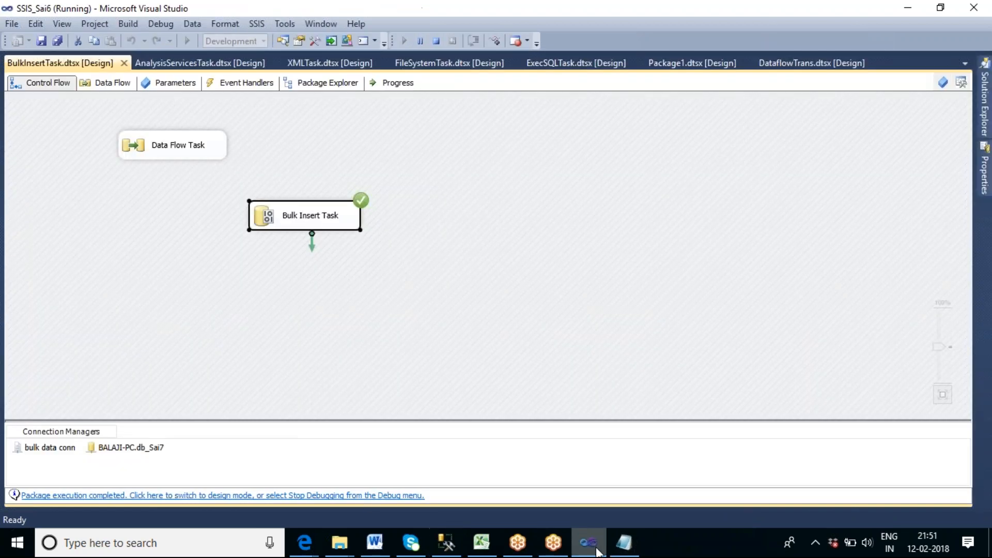
pyautogui.click(437, 42)
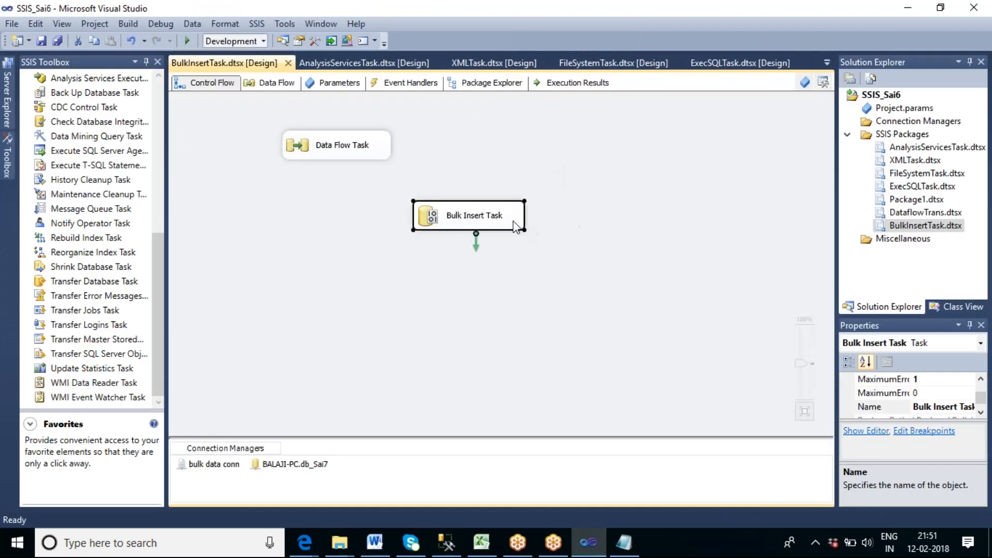
pyautogui.doubleClick(516, 226)
pyautogui.click(286, 160)
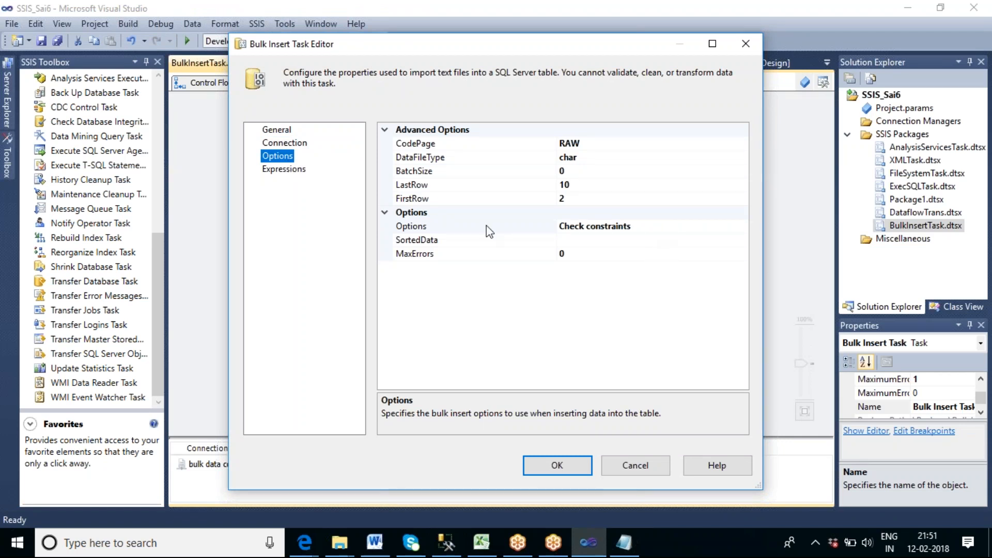
pyautogui.click(723, 226)
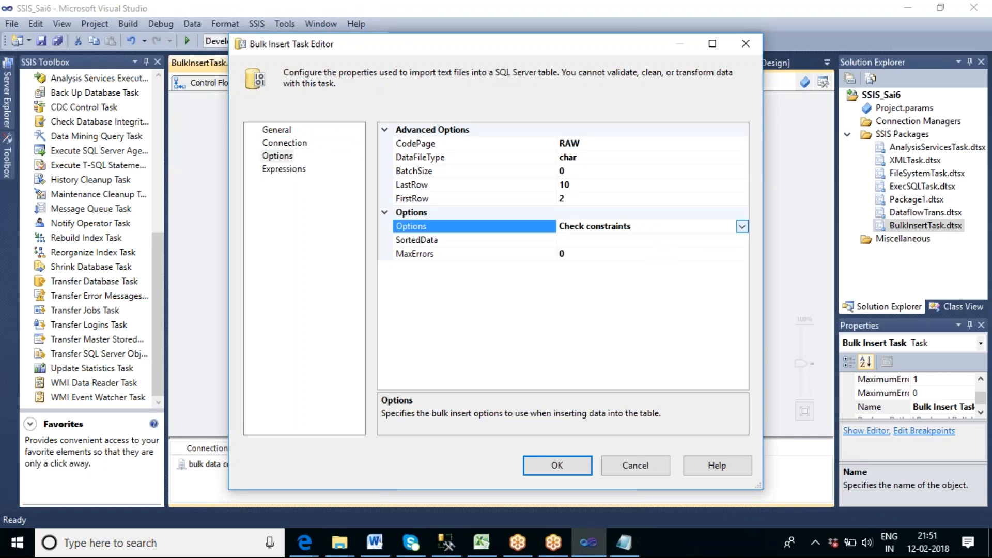
pyautogui.click(742, 226)
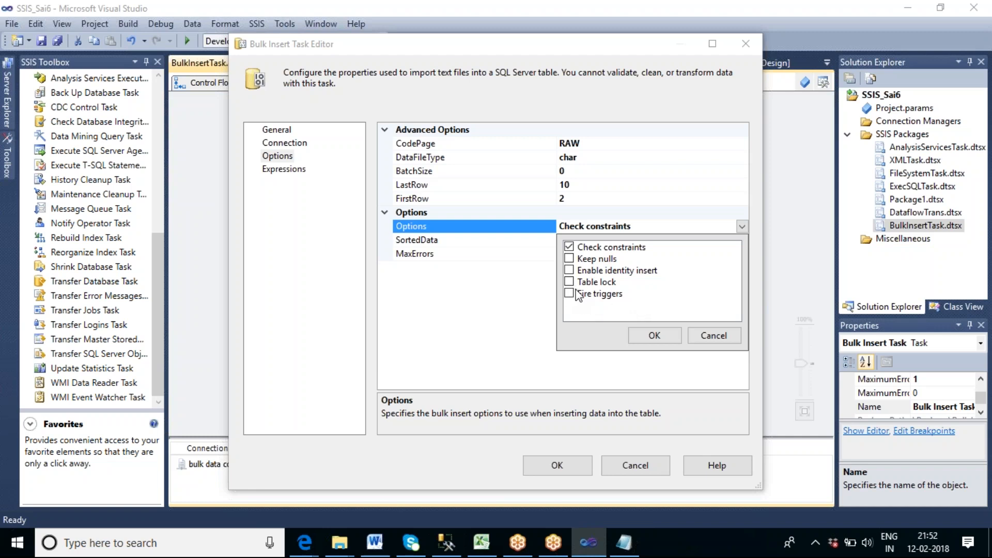
pyautogui.click(734, 336)
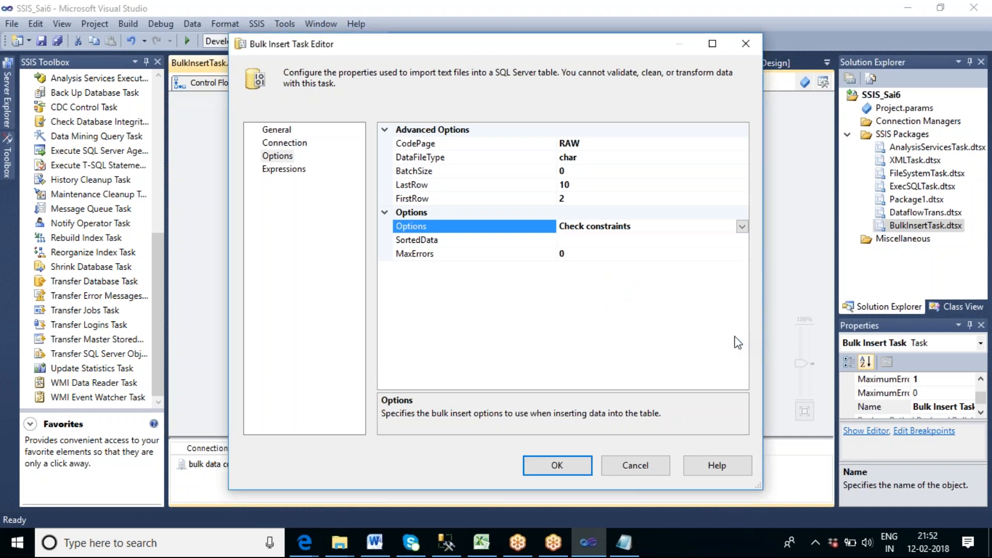
# Review the Bulk Insert Task's general and connection settings and close its editor without saving changes.
pyautogui.click(284, 130)
pyautogui.click(290, 144)
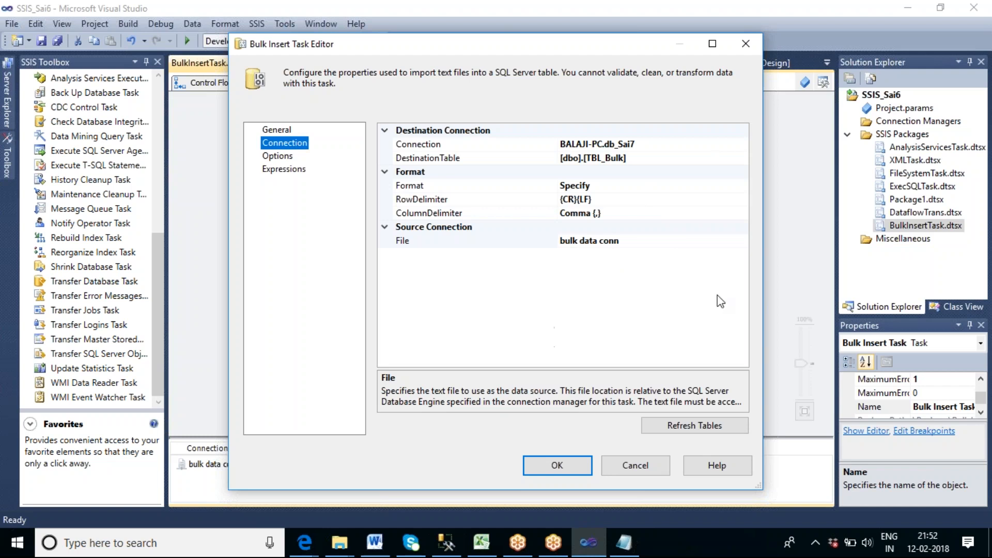
pyautogui.click(624, 472)
pyautogui.click(613, 281)
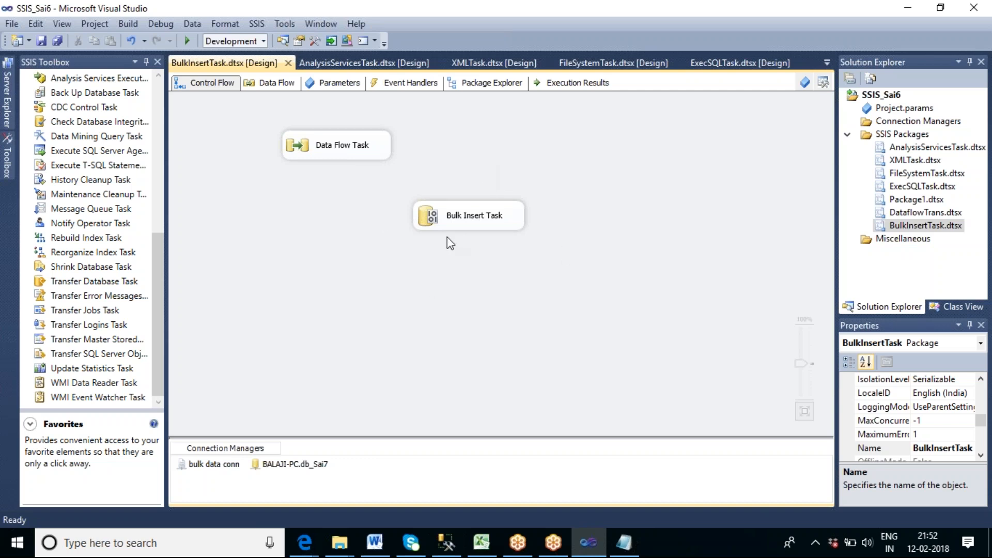
# Add a new SSIS package to the SSIS_Sai6 project.
pyautogui.click(159, 93)
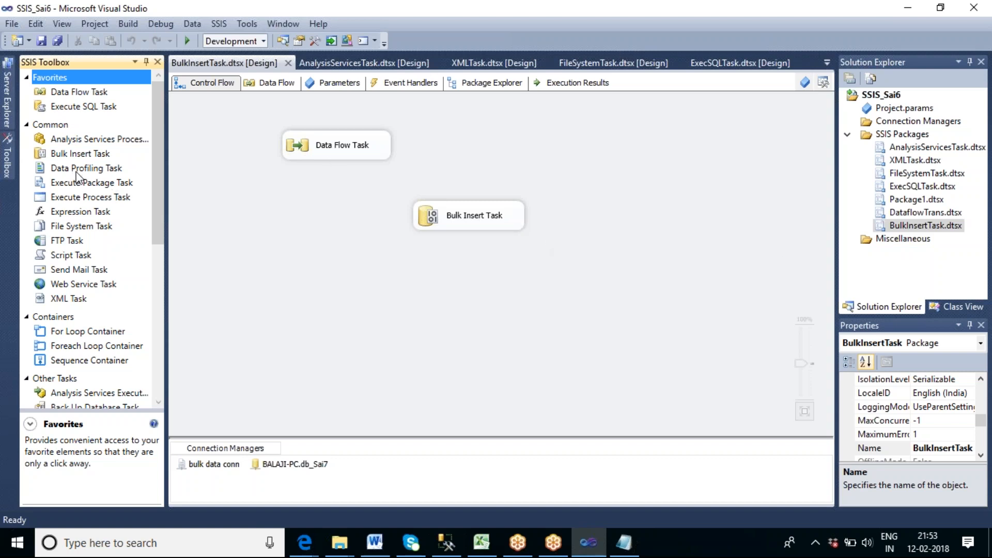
pyautogui.rightClick(918, 135)
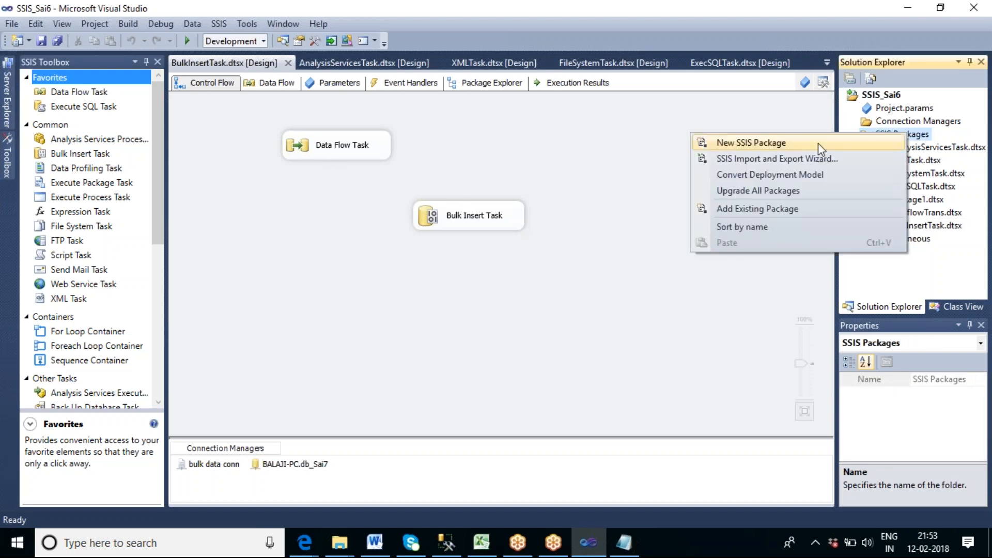
pyautogui.click(799, 147)
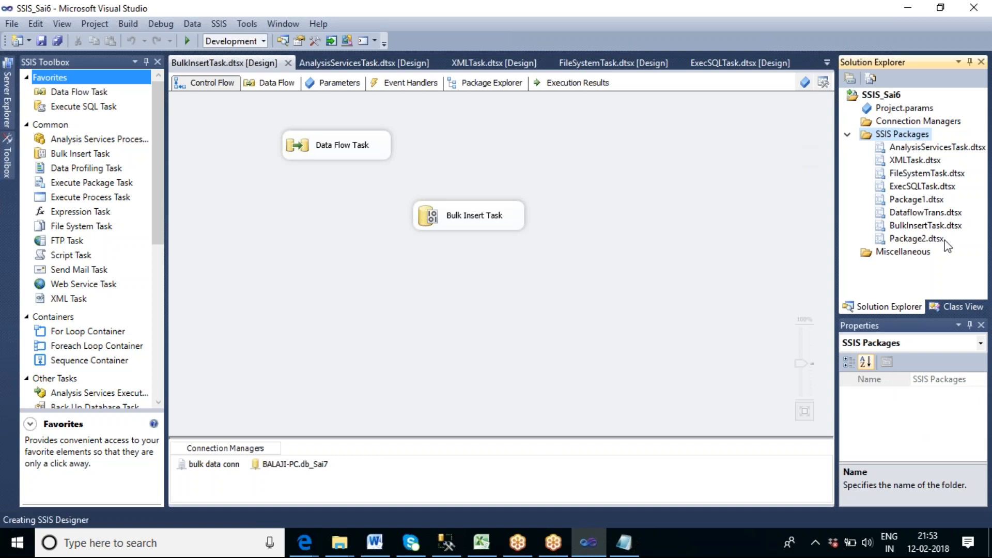
# Rename the new package Package2.dtsx as DataProfilingTask.dtsx.
pyautogui.rightClick(912, 239)
pyautogui.click(760, 421)
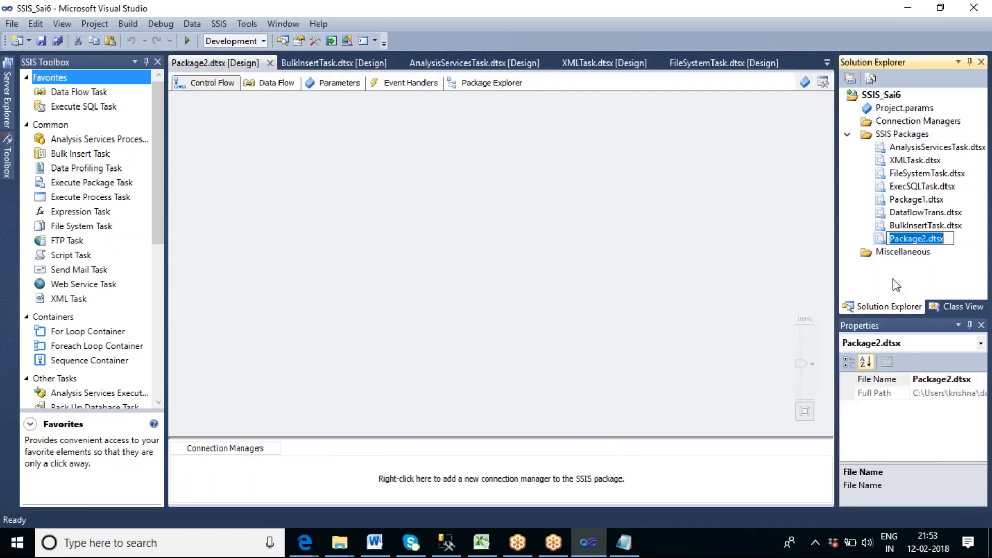
pyautogui.click(927, 239)
pyautogui.moveTo(926, 239); pyautogui.dragTo(889, 239)
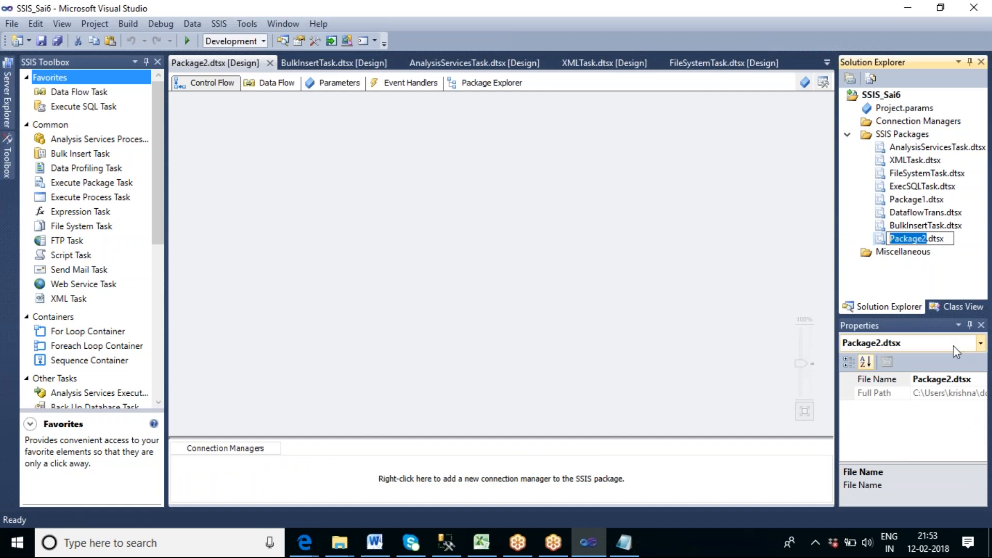
pyautogui.write('Data')
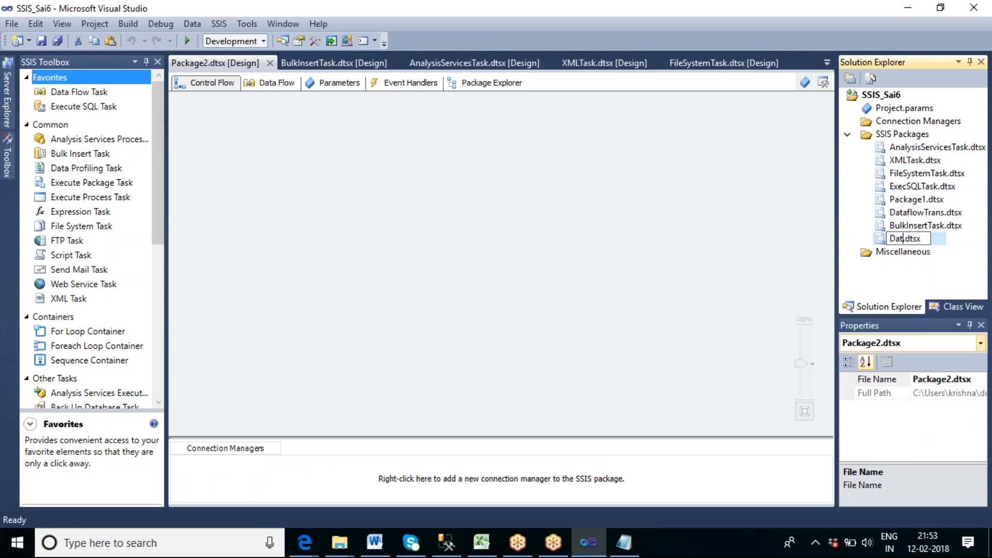
pyautogui.write('PRO')
pyautogui.press('BackSpace')
pyautogui.press('BackSpace')
pyautogui.press('BackSpace')
pyautogui.write('Profil')
pyautogui.write('ingTas')
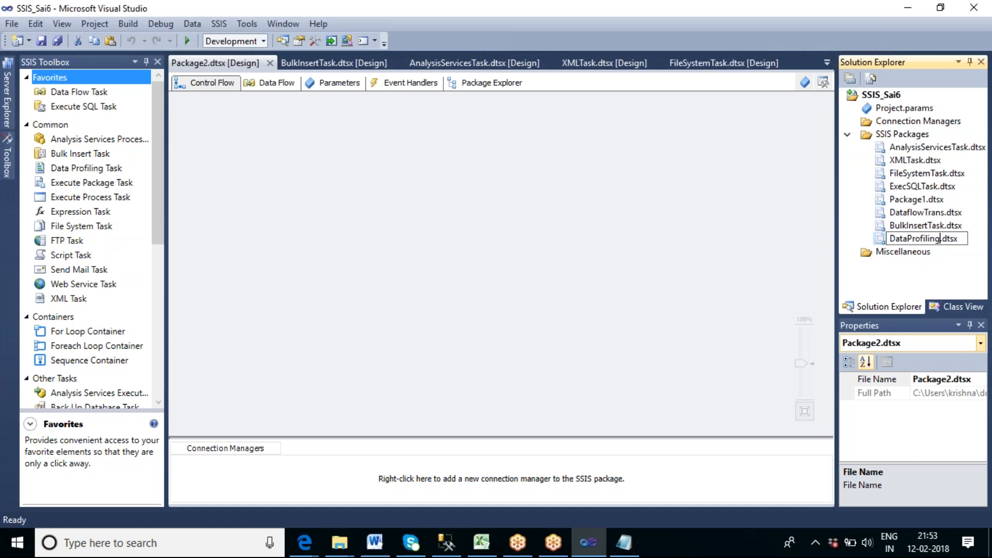
pyautogui.write('k')
pyautogui.click(623, 309)
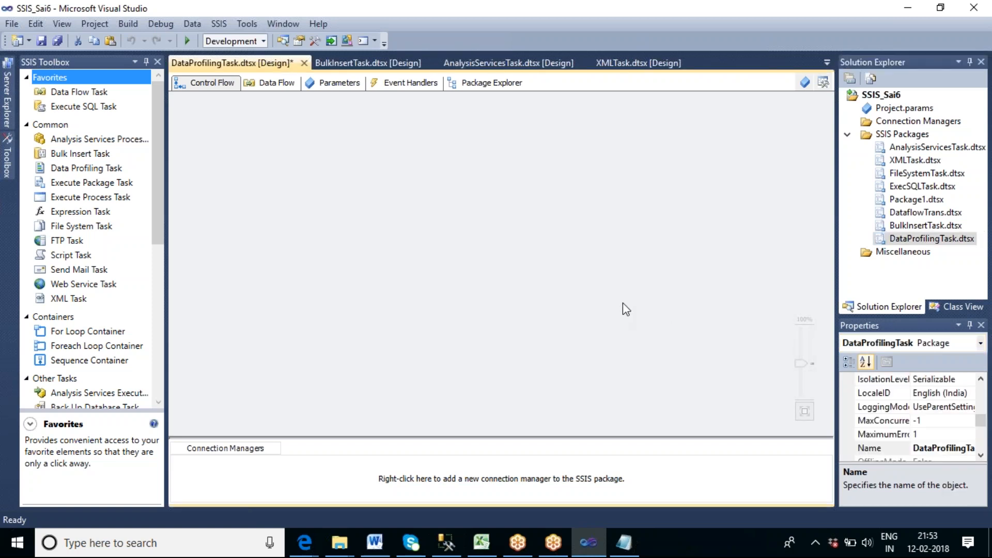
# Add a Data Profiling Task to the control flow and open its single table quick profile form.
pyautogui.moveTo(89, 175); pyautogui.dragTo(338, 194)
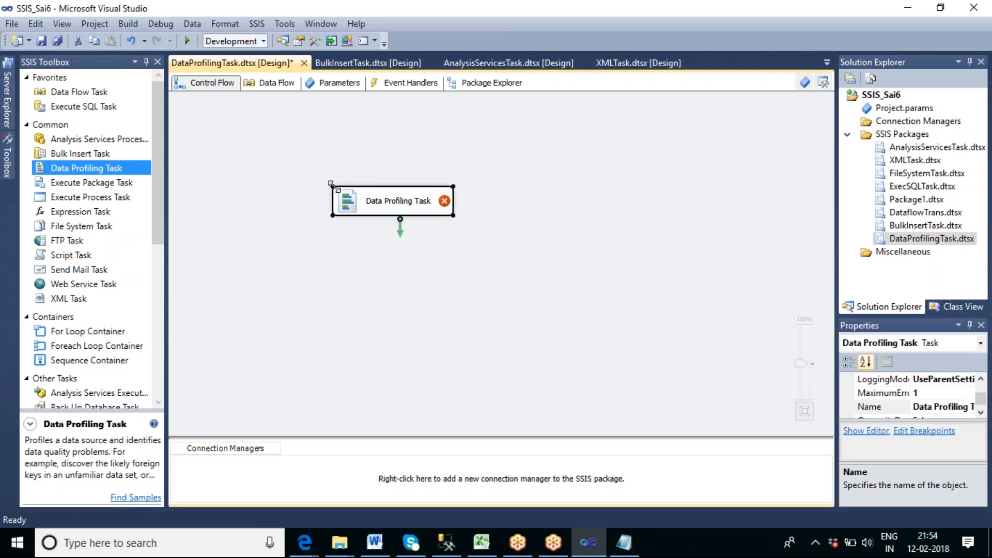
pyautogui.click(460, 273)
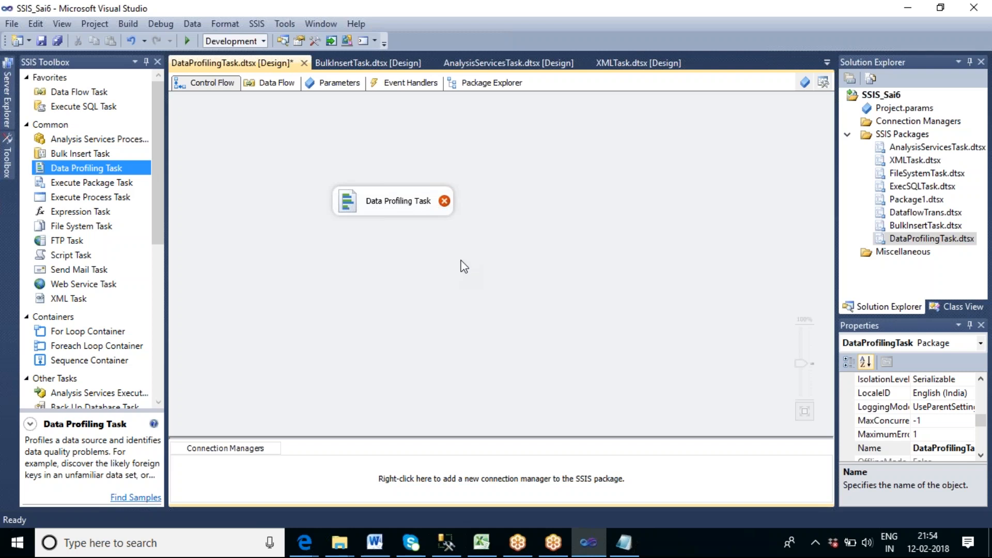
pyautogui.click(417, 209)
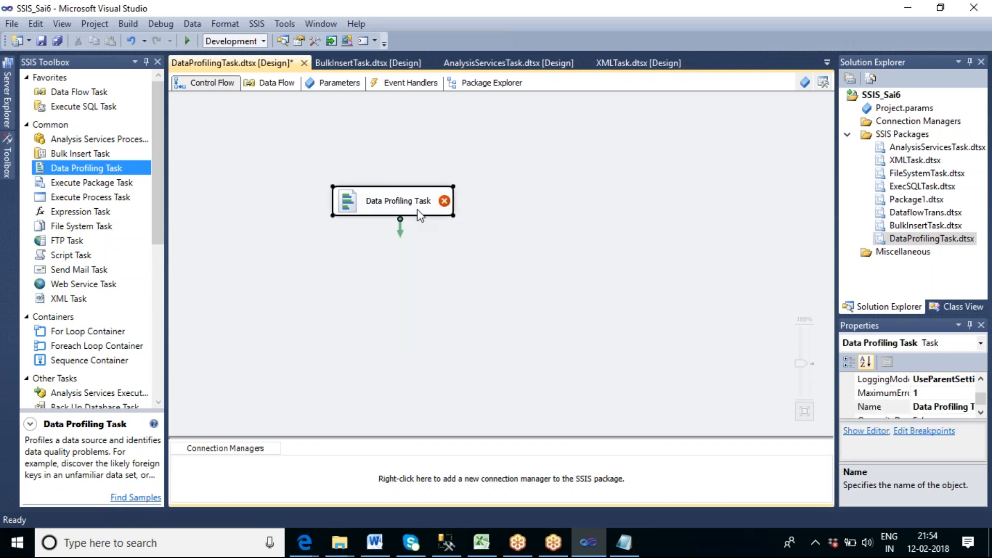
pyautogui.doubleClick(418, 210)
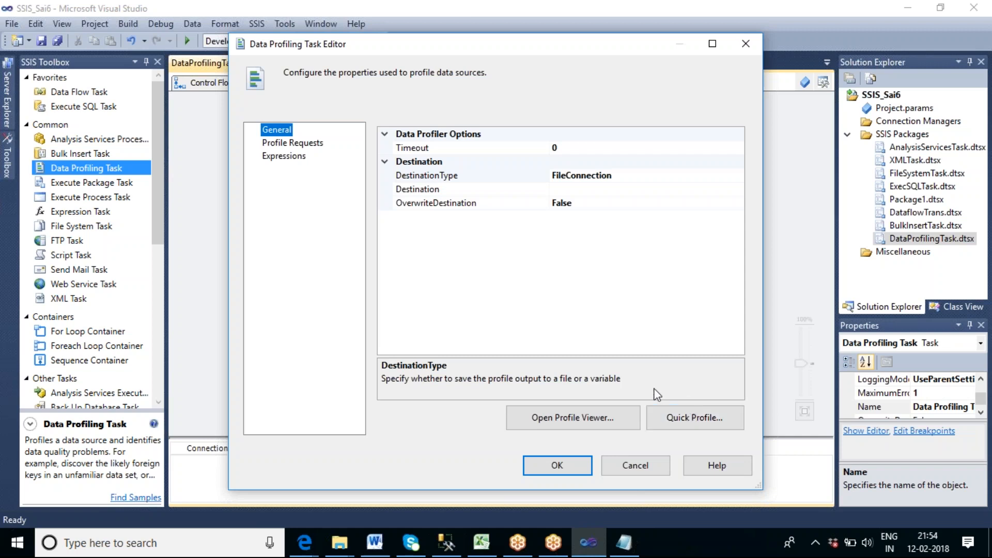
pyautogui.click(703, 421)
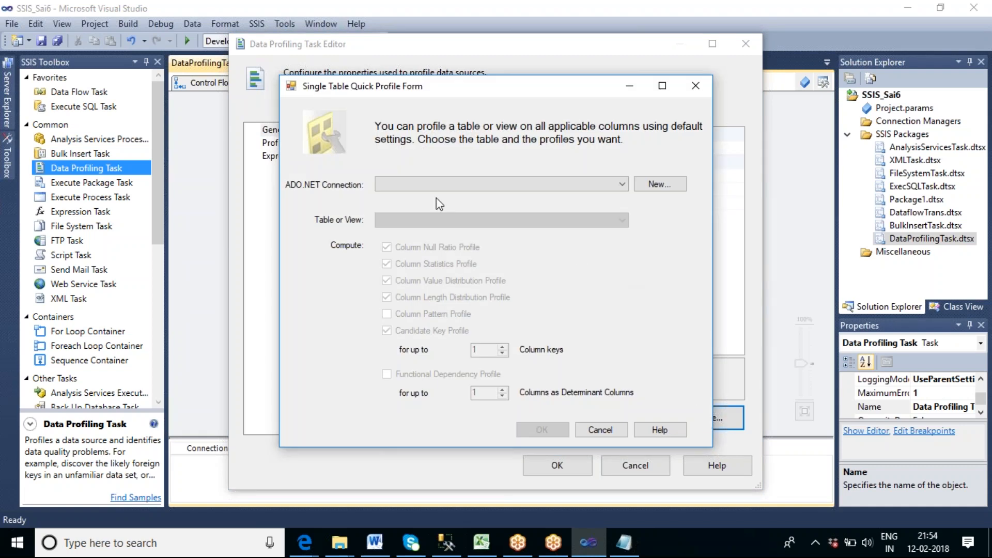
pyautogui.click(403, 186)
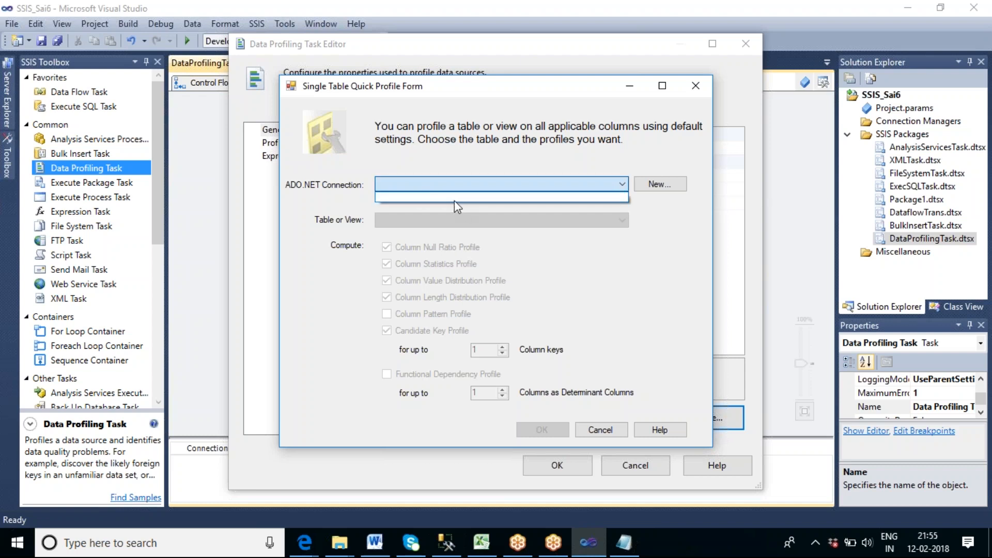
# Switch to SQL Server Management Studio and open a new query against the AdventureWorksDW database.
pyautogui.click(448, 544)
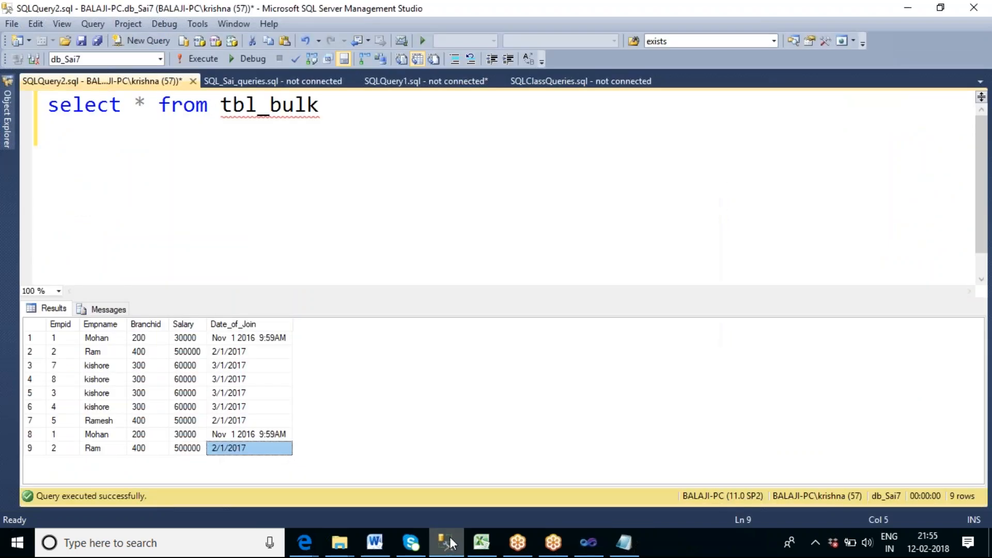
pyautogui.click(324, 108)
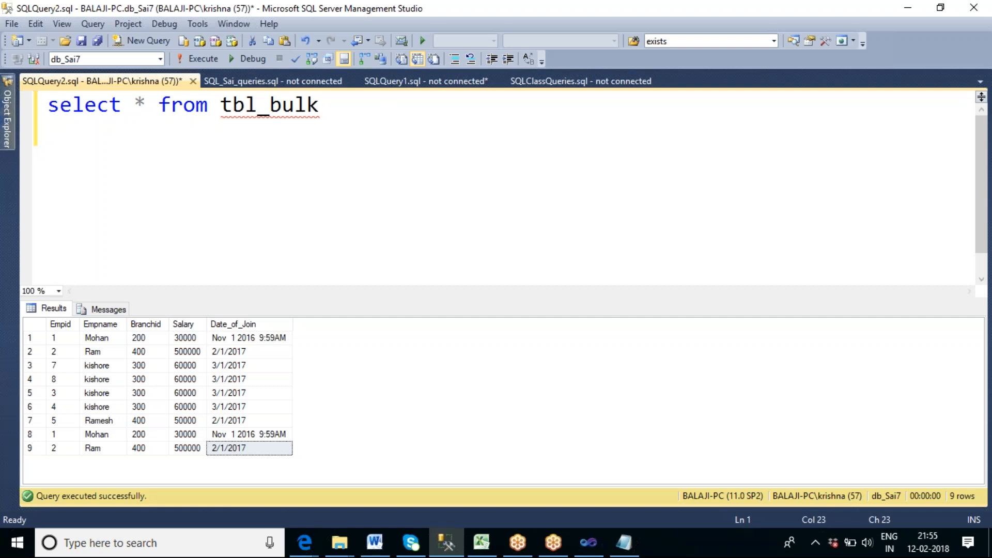
pyautogui.click(12, 130)
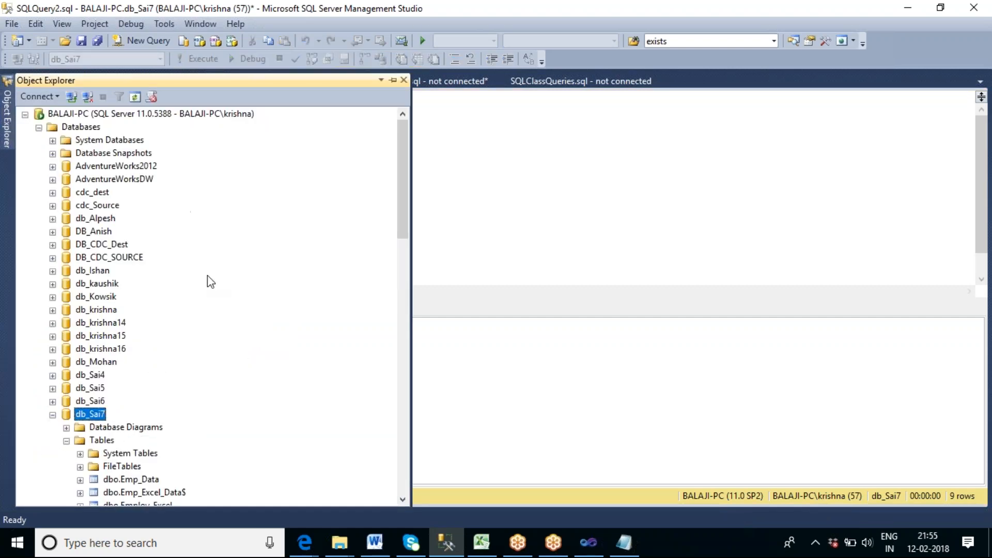
pyautogui.click(146, 181)
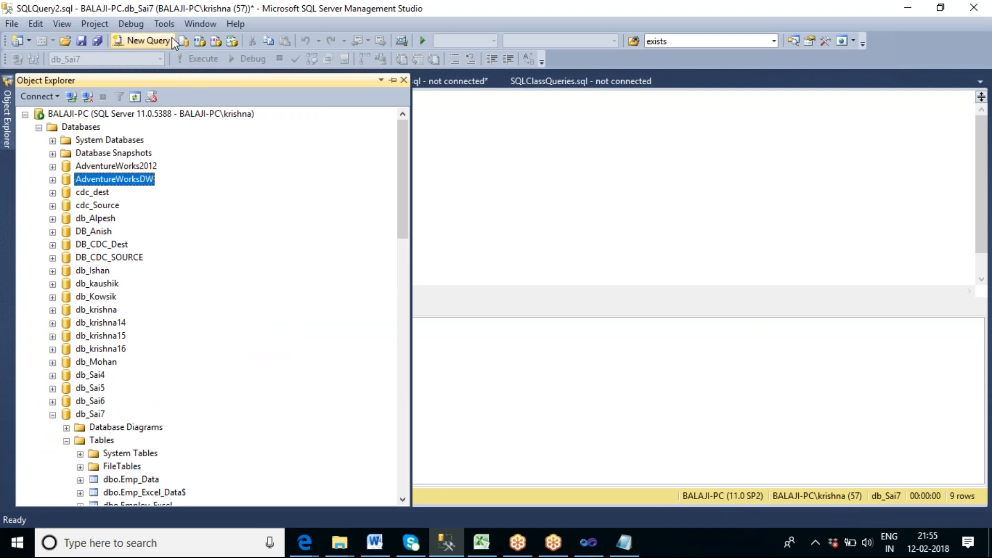
pyautogui.click(143, 40)
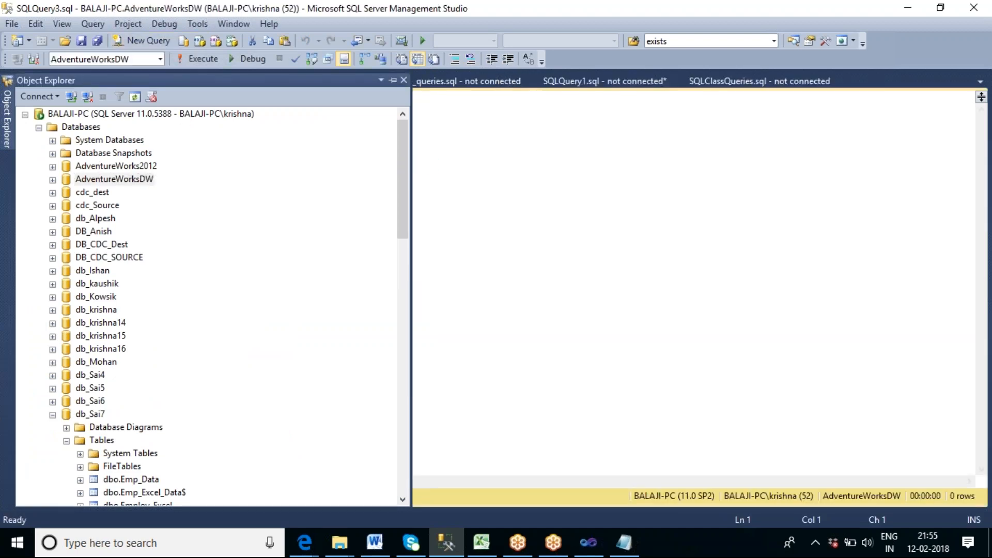
# Write and run the query "select * from dimproduct".
pyautogui.write('s')
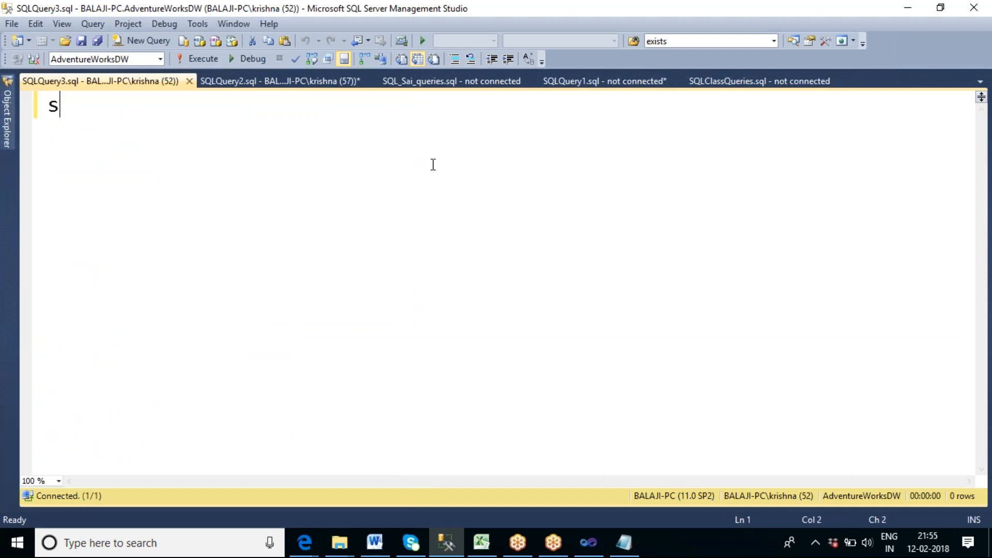
pyautogui.write('elect ')
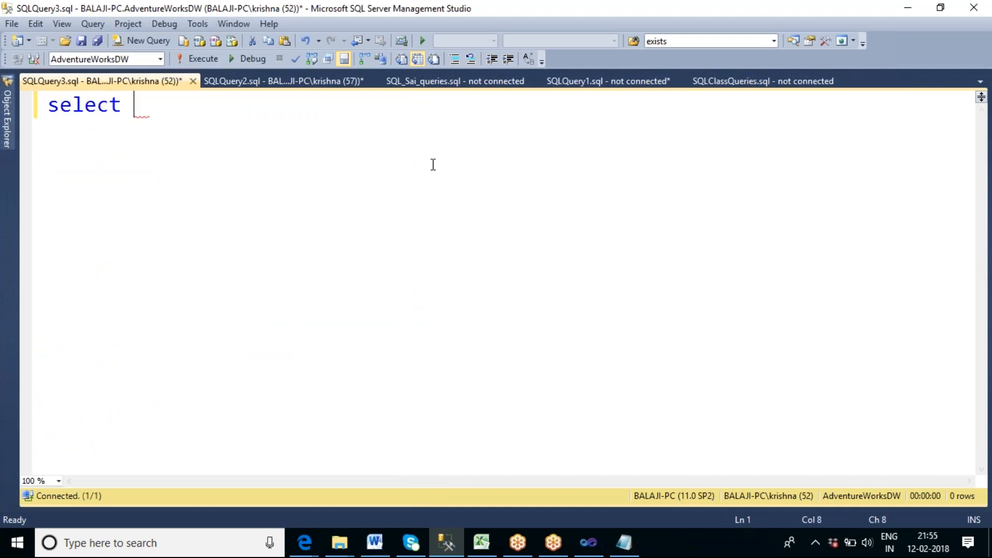
pyautogui.write('* from di')
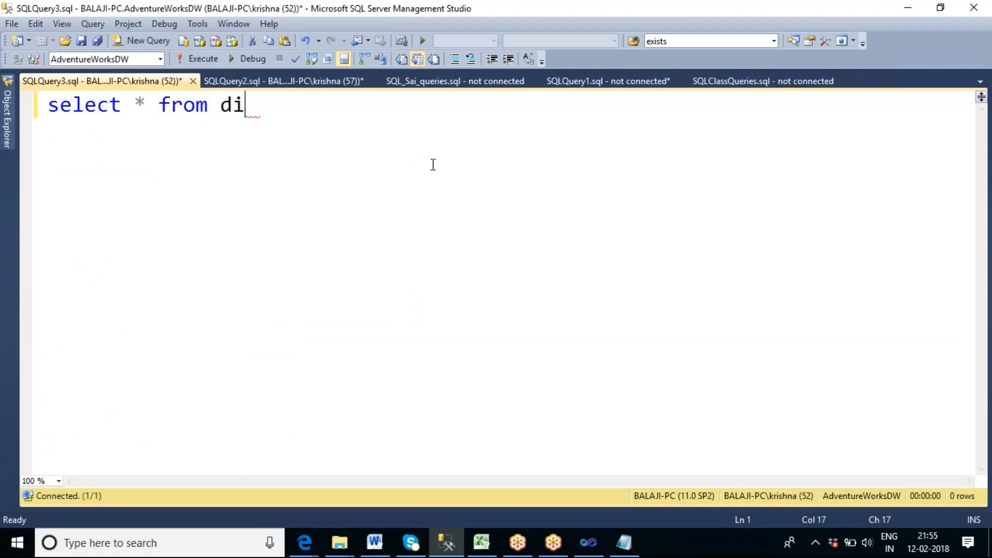
pyautogui.write('mprod')
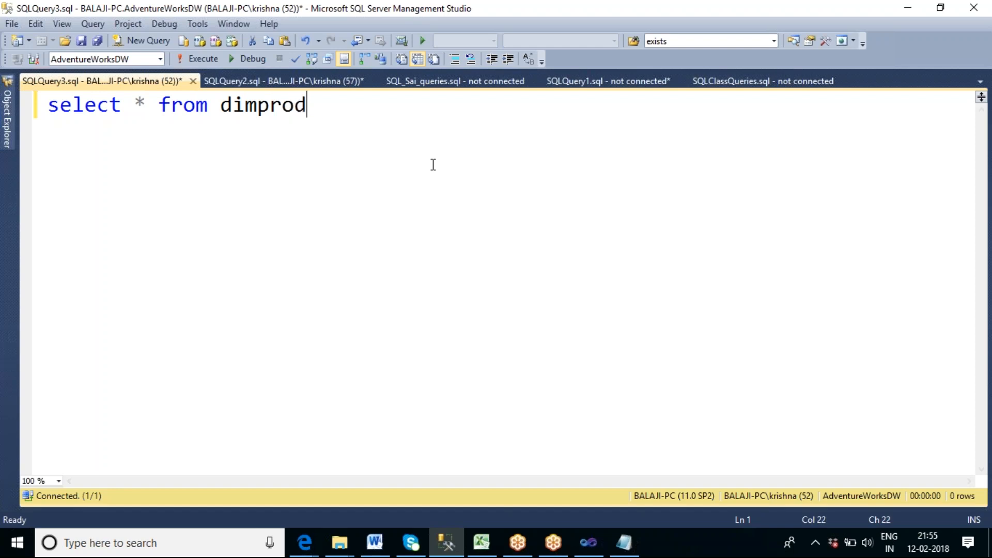
pyautogui.write('uct')
pyautogui.press('F5')
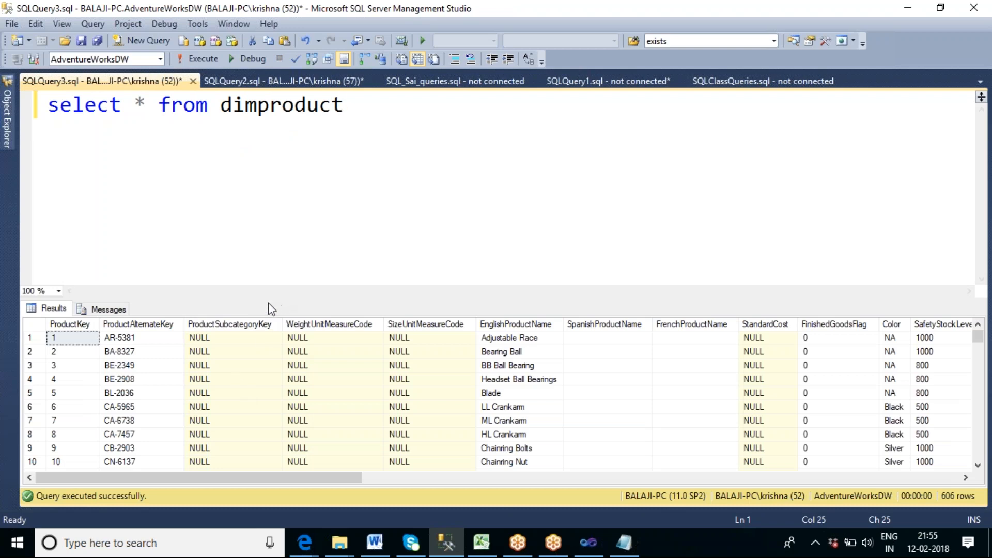
# Enlarge the results area and review the dimproduct query's messages and returned rows.
pyautogui.moveTo(269, 300); pyautogui.dragTo(278, 244)
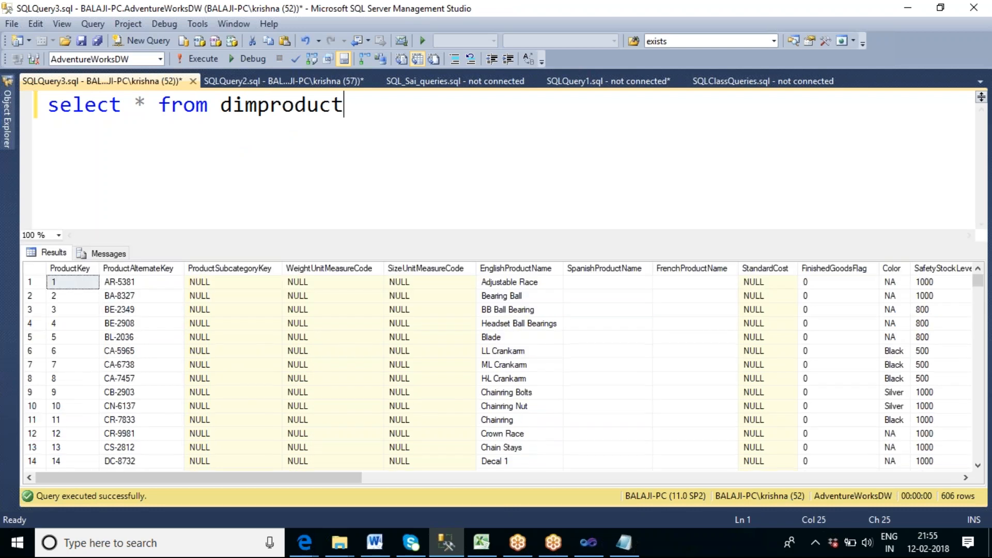
pyautogui.click(125, 256)
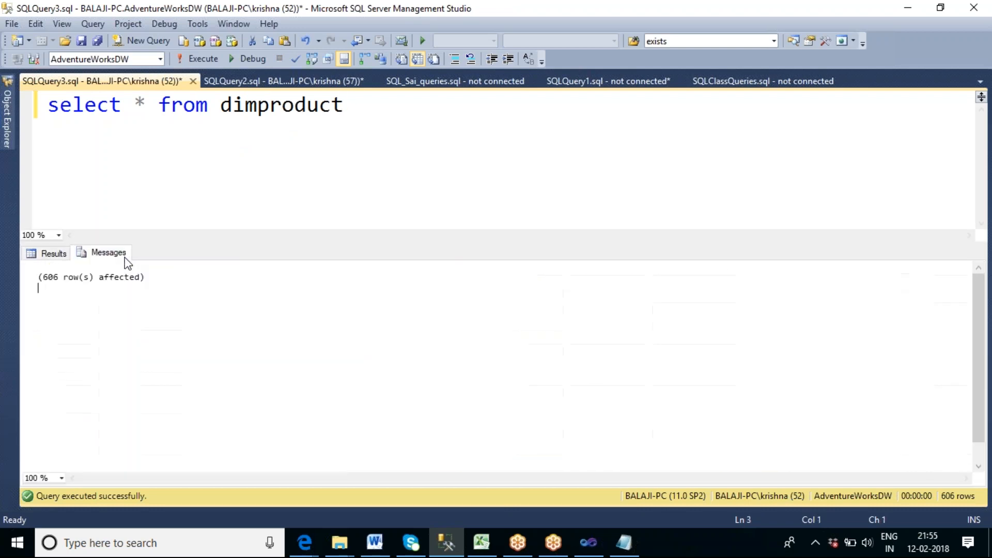
pyautogui.click(56, 256)
pyautogui.click(299, 177)
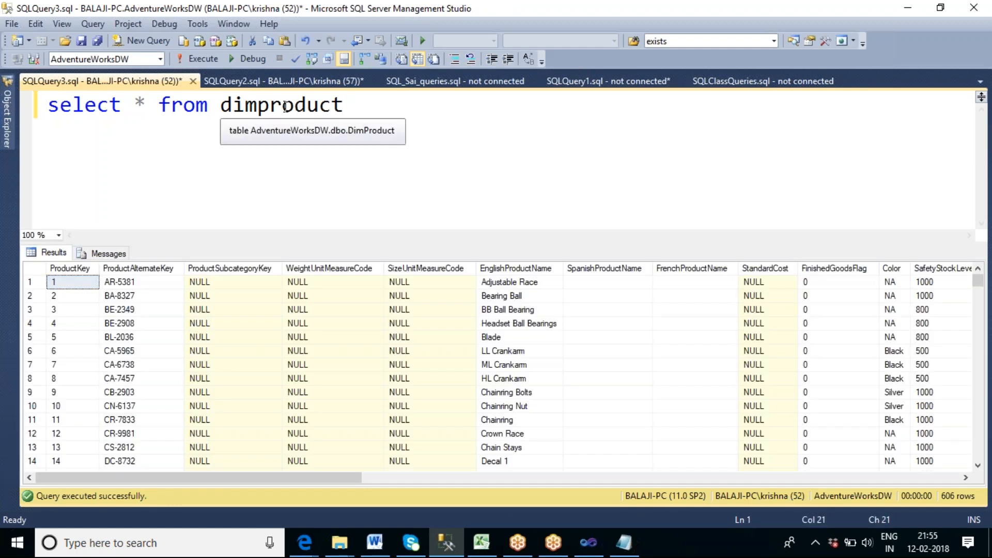
pyautogui.doubleClick(310, 106)
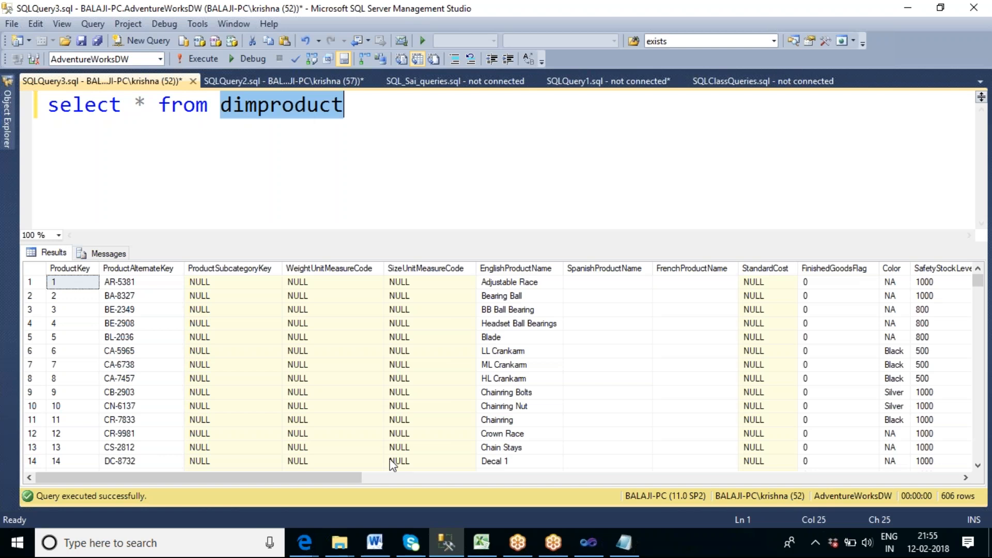
# Return to Visual Studio and start a new ADO.NET connection for the quick profile with BALAJI-PC as the server name.
pyautogui.click(589, 551)
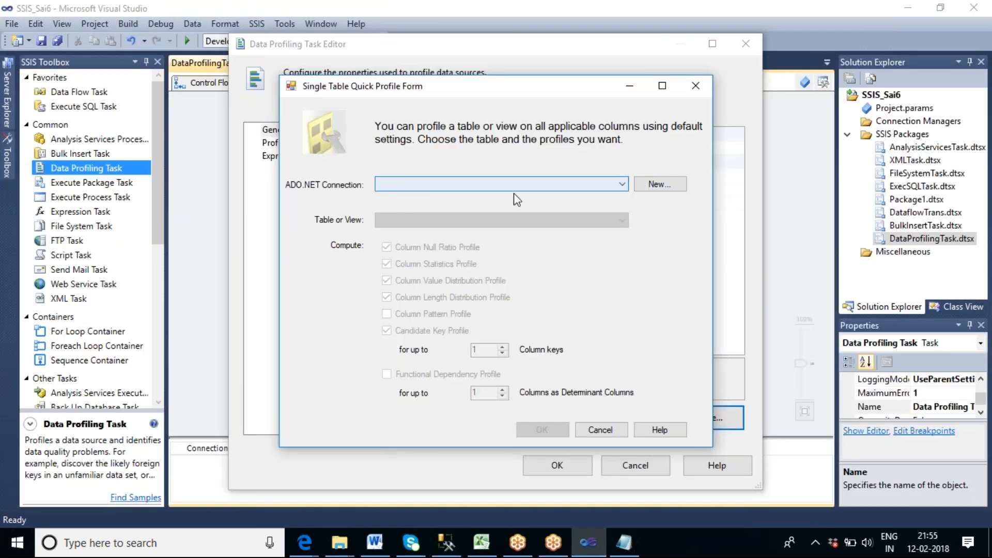
pyautogui.click(661, 185)
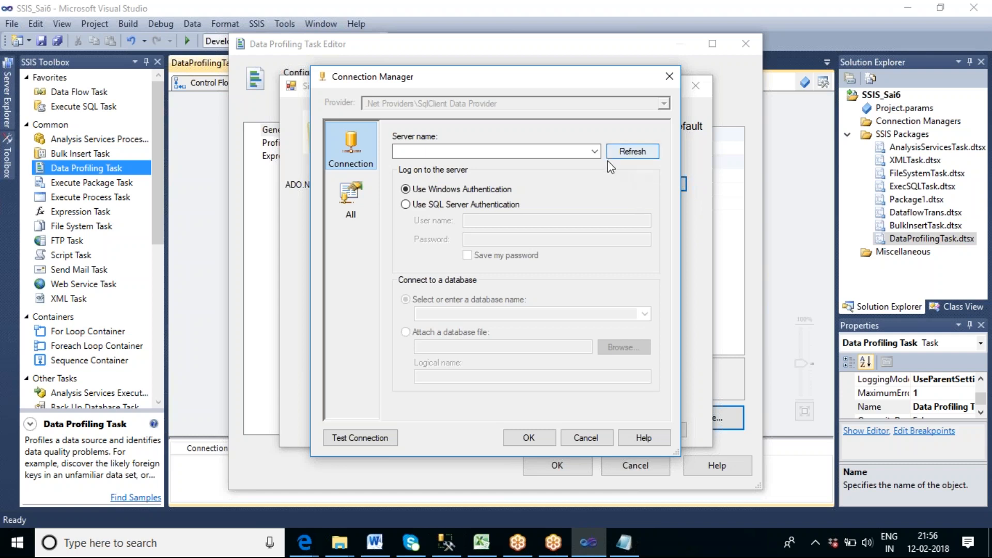
pyautogui.click(588, 151)
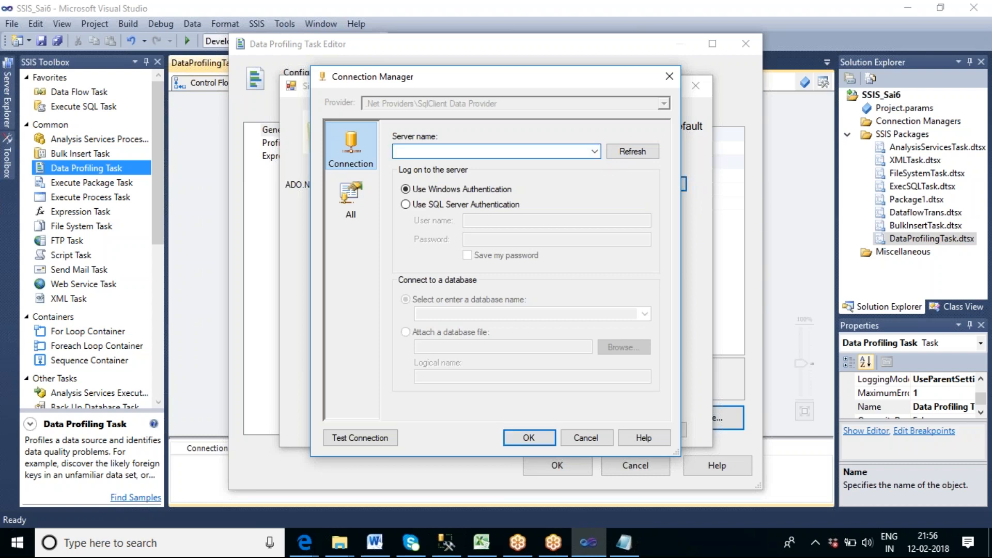
pyautogui.write('B')
pyautogui.press('BackSpace')
pyautogui.write('BALAJI-PC')
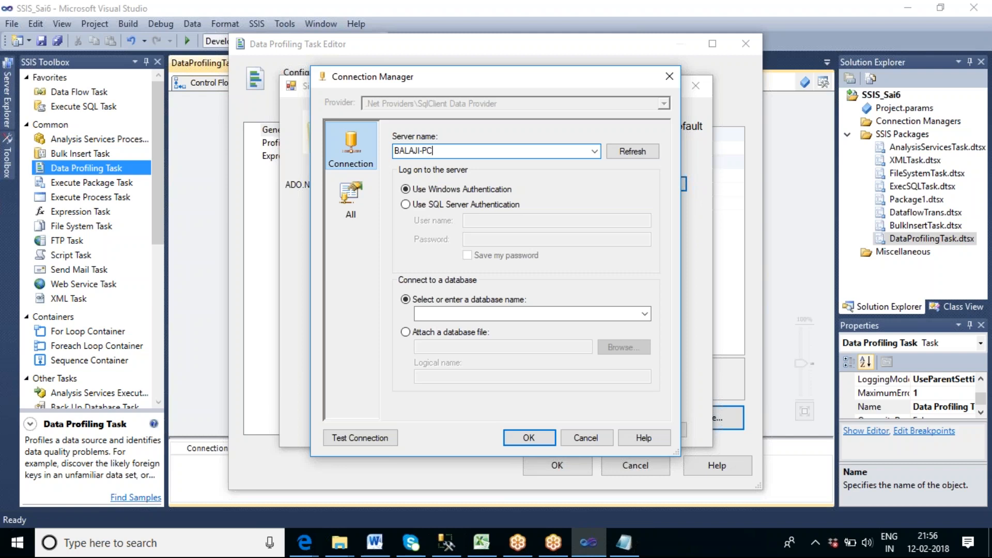
# Choose AdventureWorksDW as the connection's database, test the connection and save it.
pyautogui.click(646, 314)
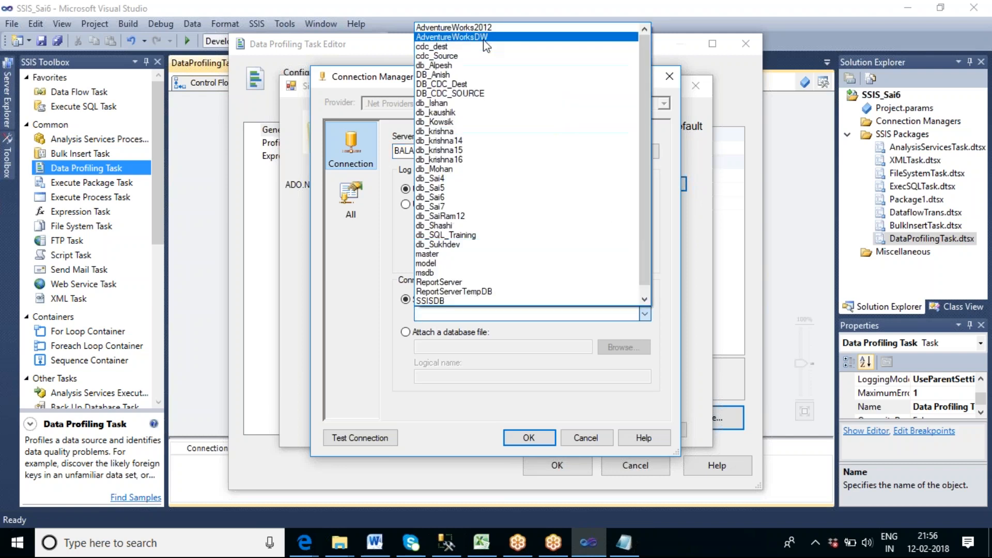
pyautogui.click(465, 36)
pyautogui.click(361, 438)
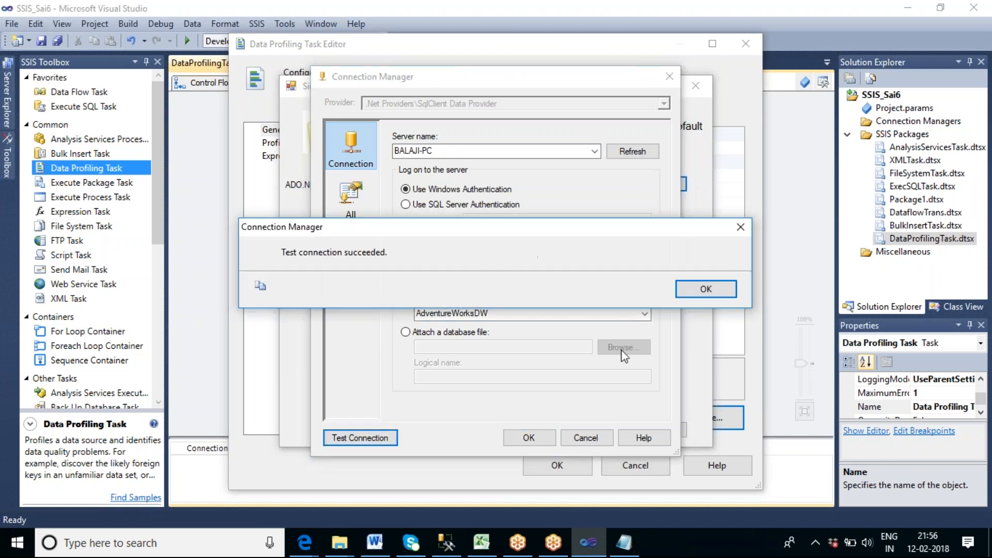
pyautogui.click(691, 293)
pyautogui.click(531, 441)
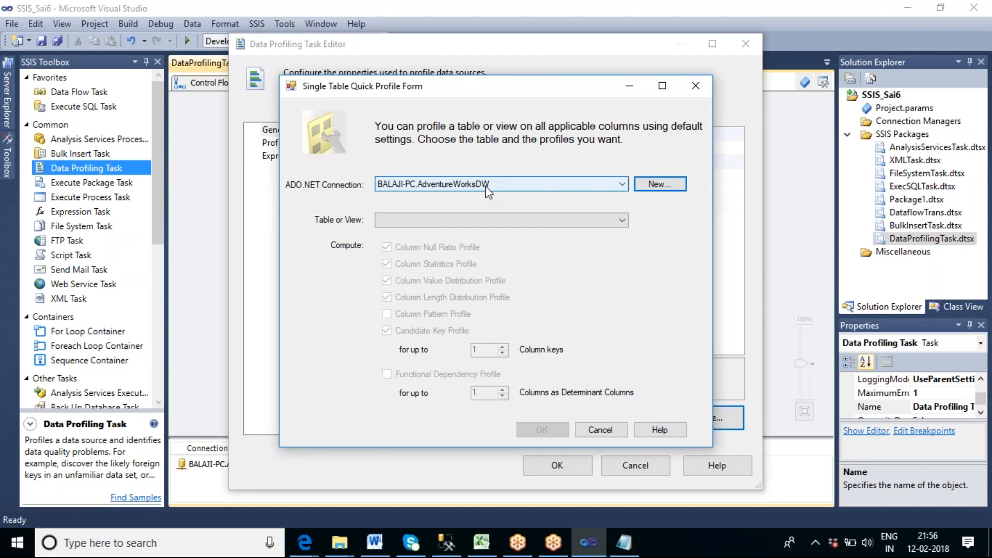
# Generate quick profile requests for the [dbo].[DimProduct] table with the default profile selection.
pyautogui.click(552, 221)
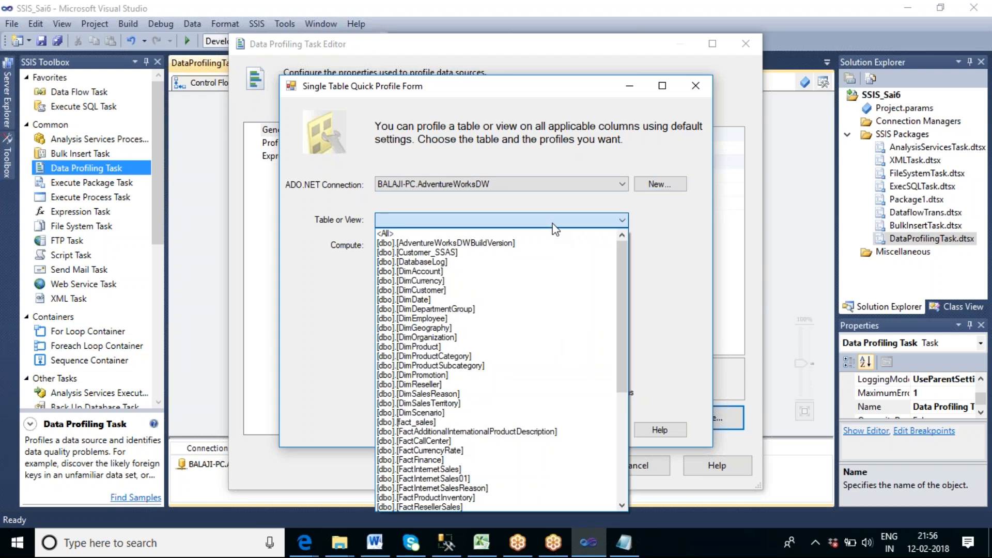
pyautogui.click(465, 347)
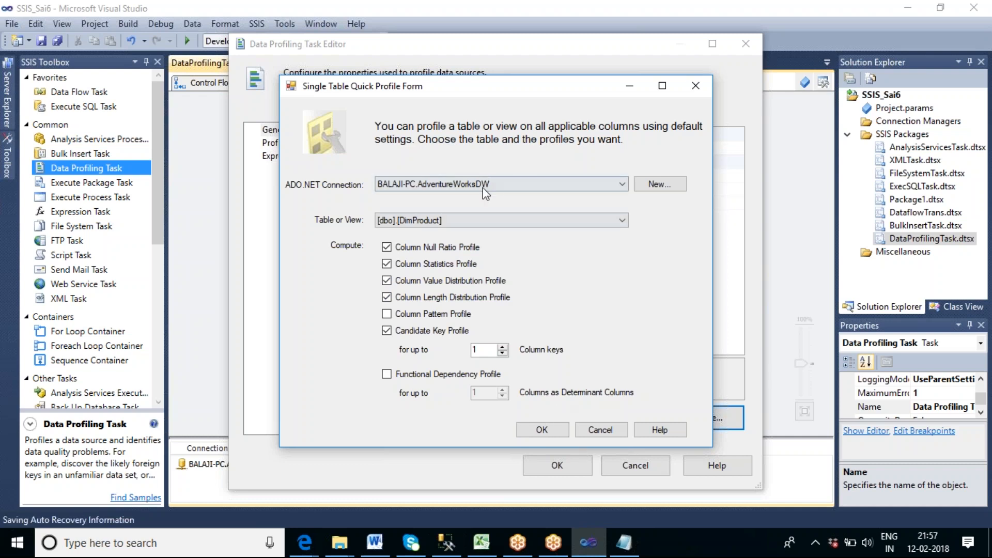
pyautogui.click(551, 430)
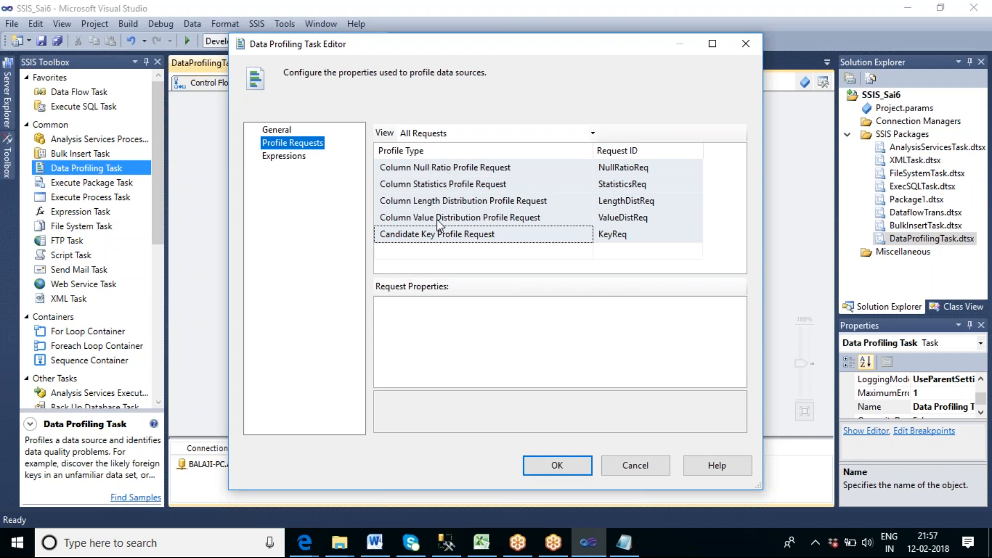
# Start a new file connection for the Data Profiling Task's destination with the usage type Create file.
pyautogui.click(275, 131)
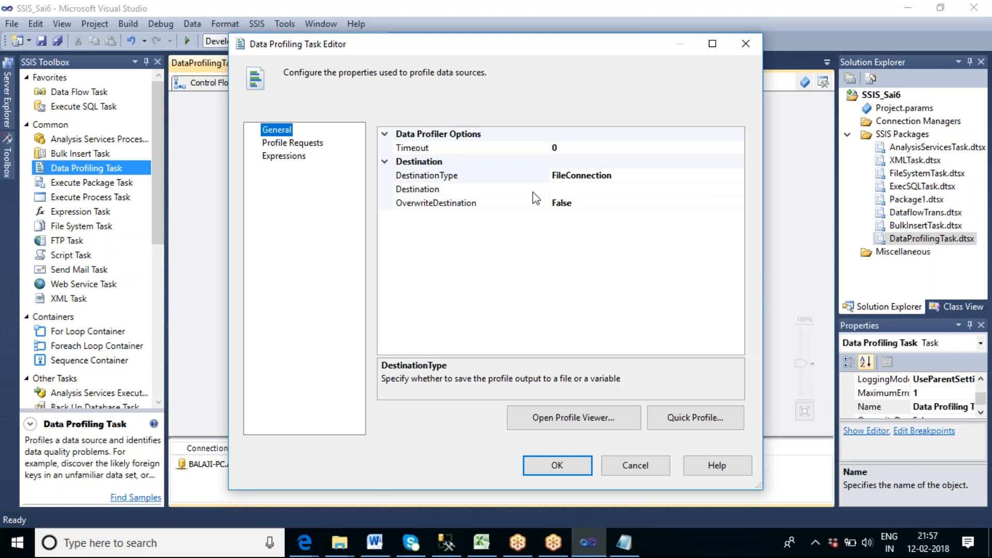
pyautogui.click(626, 191)
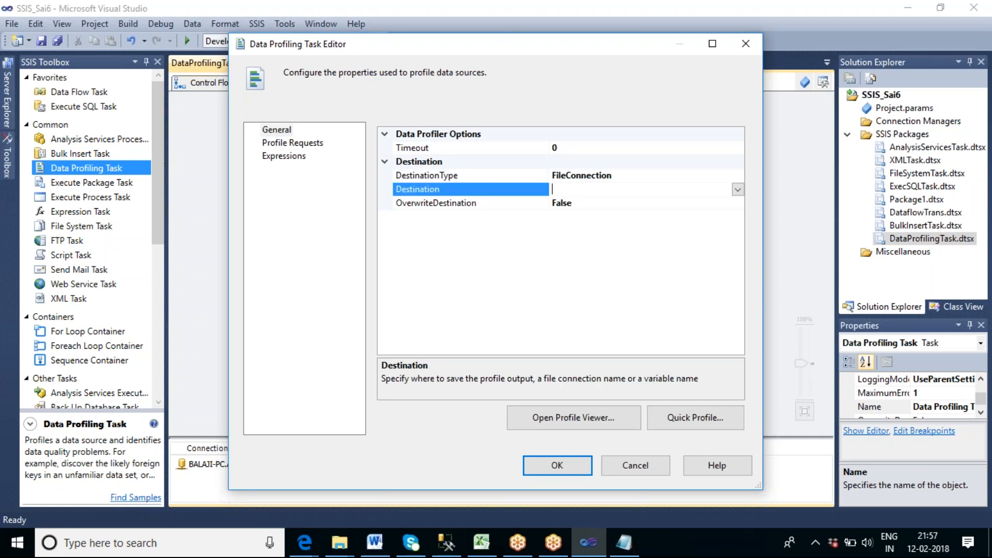
pyautogui.click(738, 190)
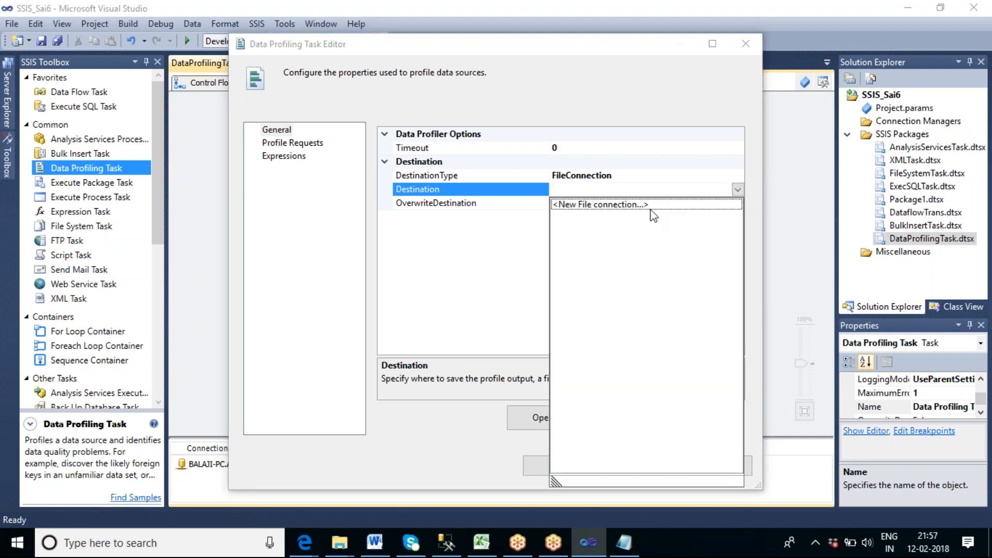
pyautogui.click(646, 206)
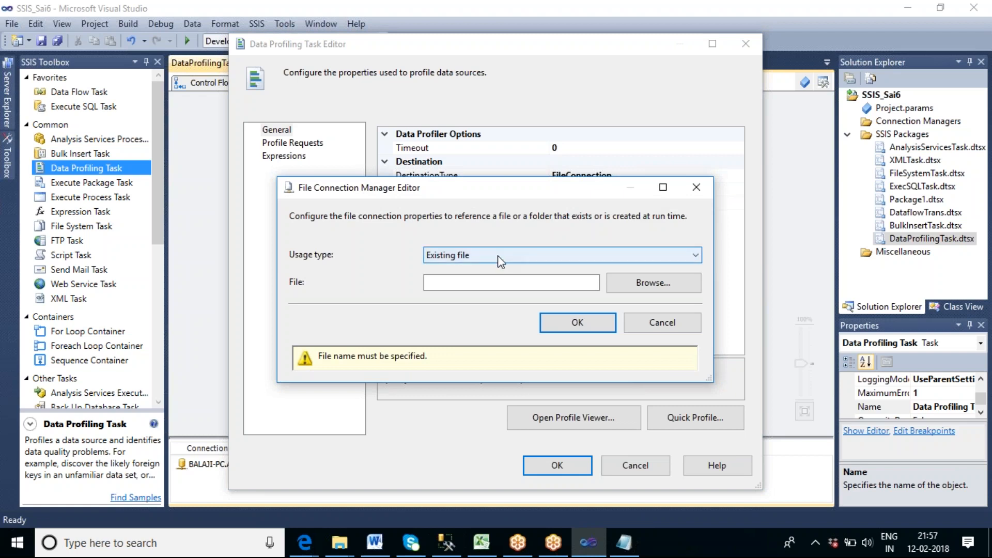
pyautogui.click(497, 255)
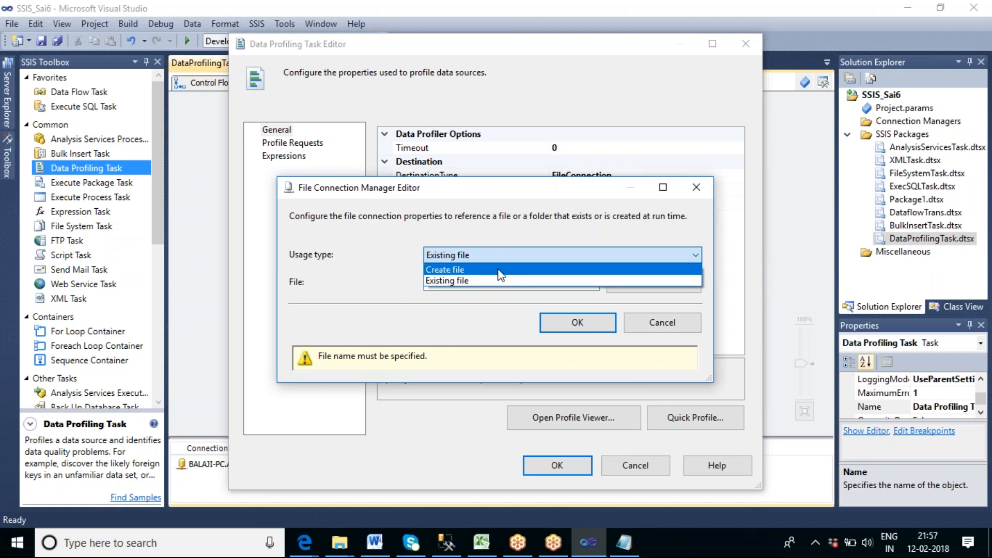
pyautogui.click(500, 272)
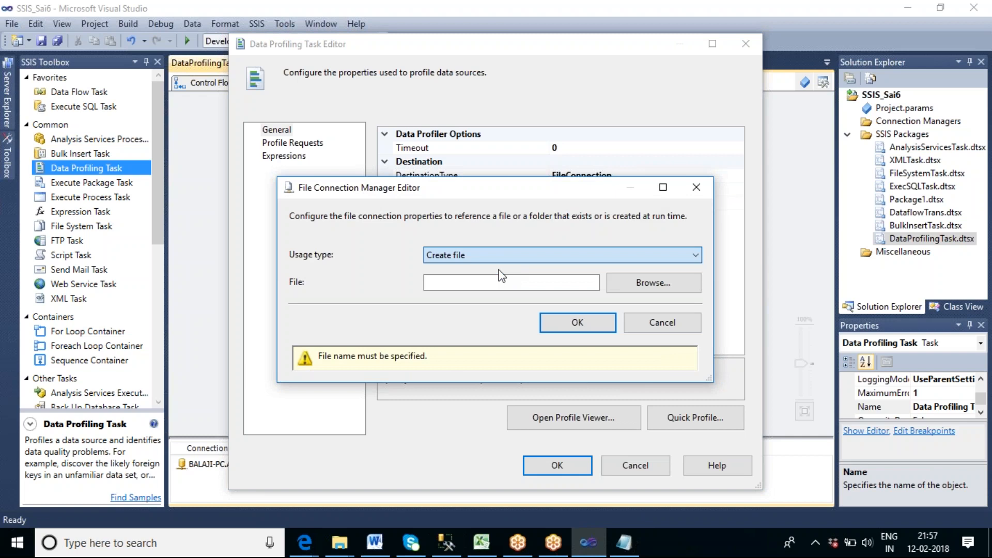
# Browse for the connection's file location and open the SSIS_Tharala folder on New Volume (F:).
pyautogui.click(646, 287)
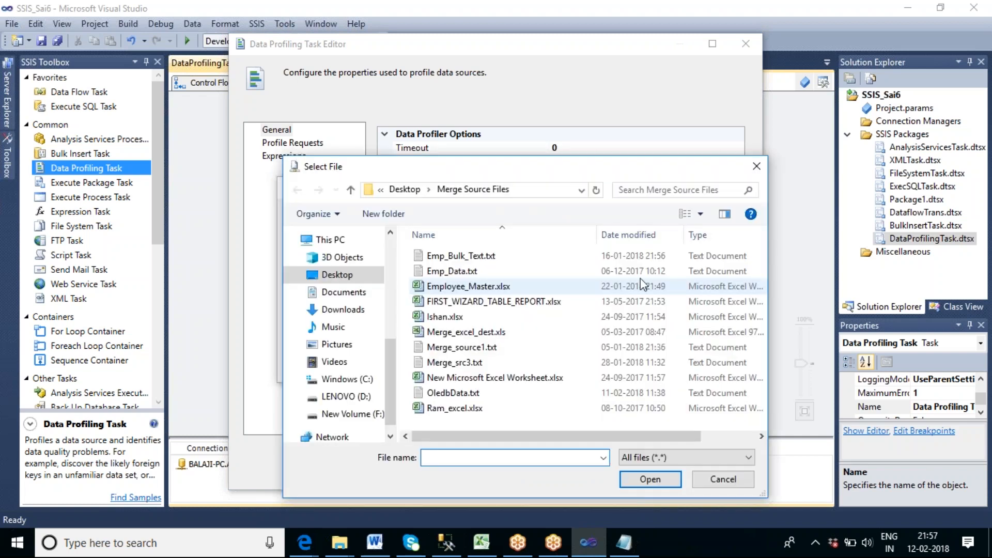
pyautogui.click(374, 413)
pyautogui.click(455, 334)
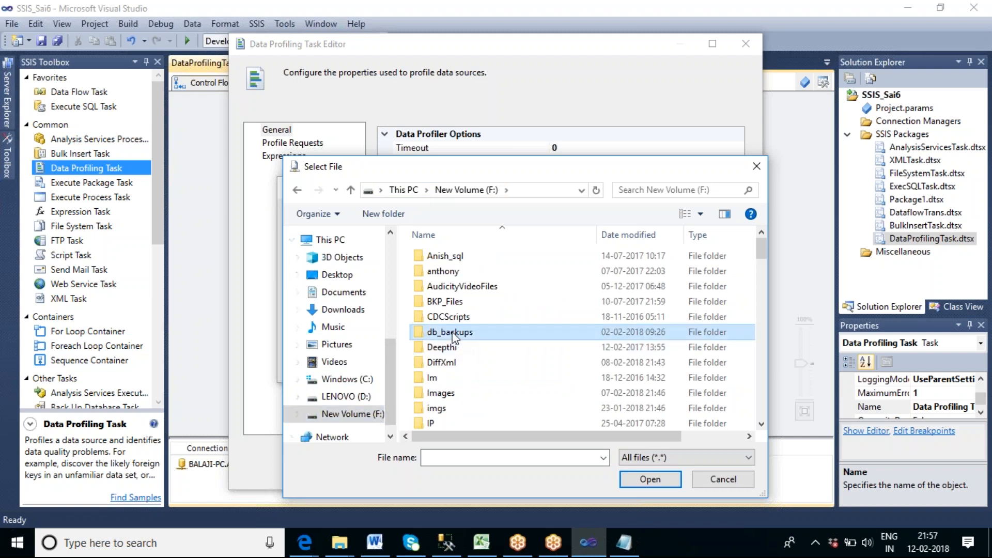
pyautogui.press('s')
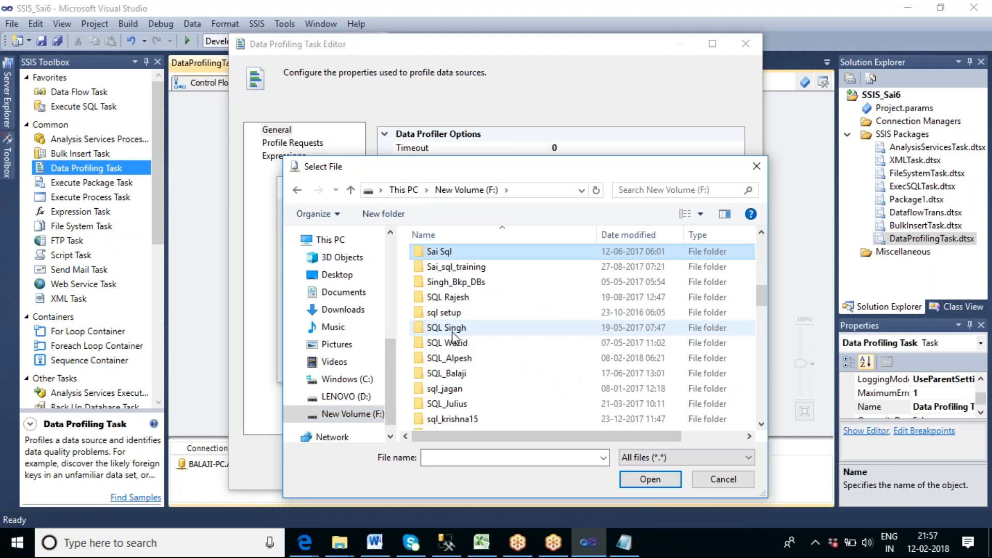
pyautogui.press('i')
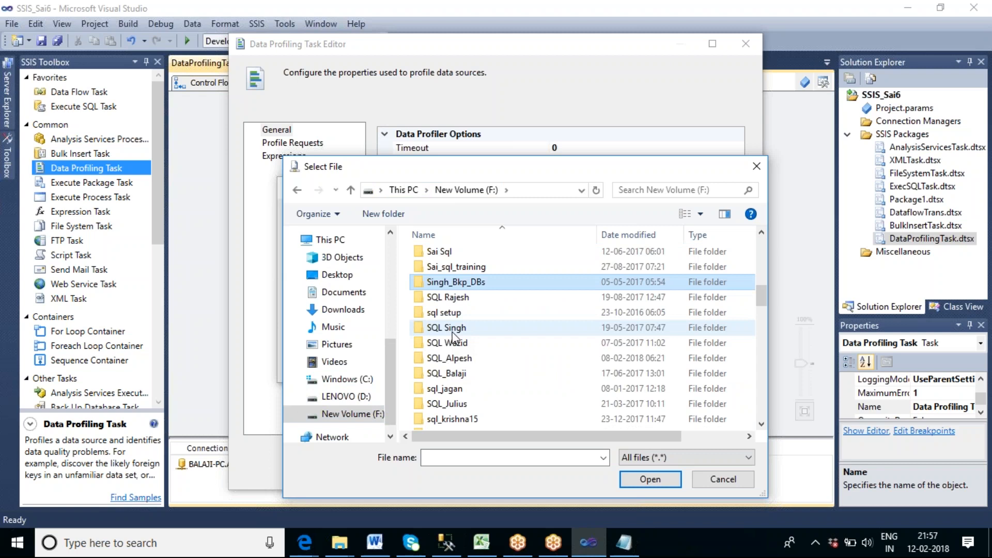
pyautogui.scroll(-3, 555, 335)
pyautogui.scroll(-4, 554, 335)
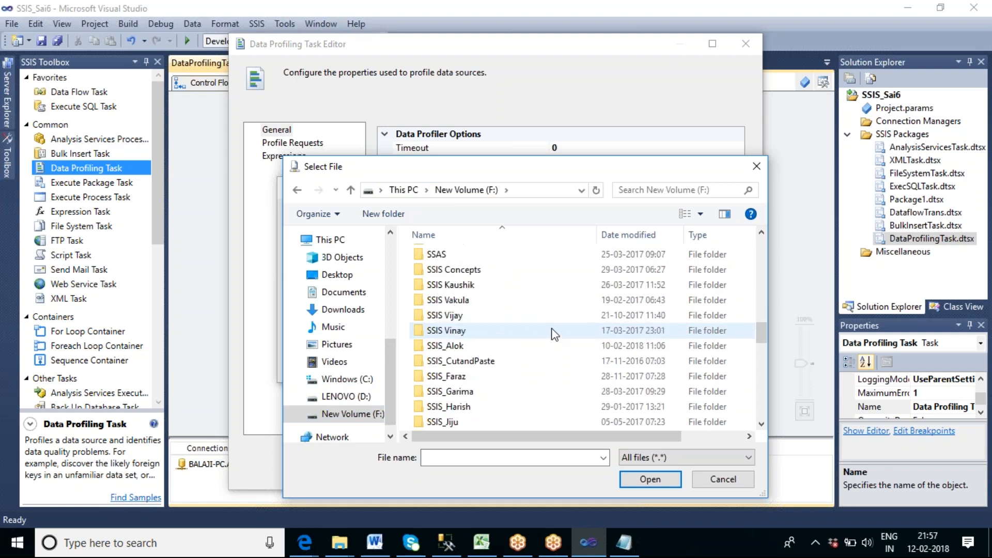
pyautogui.scroll(-1, 554, 335)
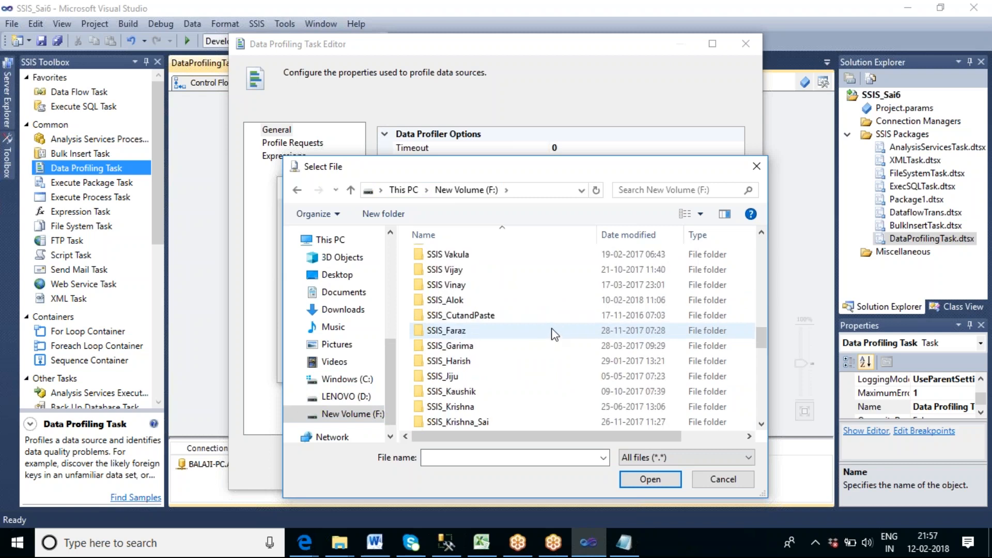
pyautogui.scroll(-5, 555, 335)
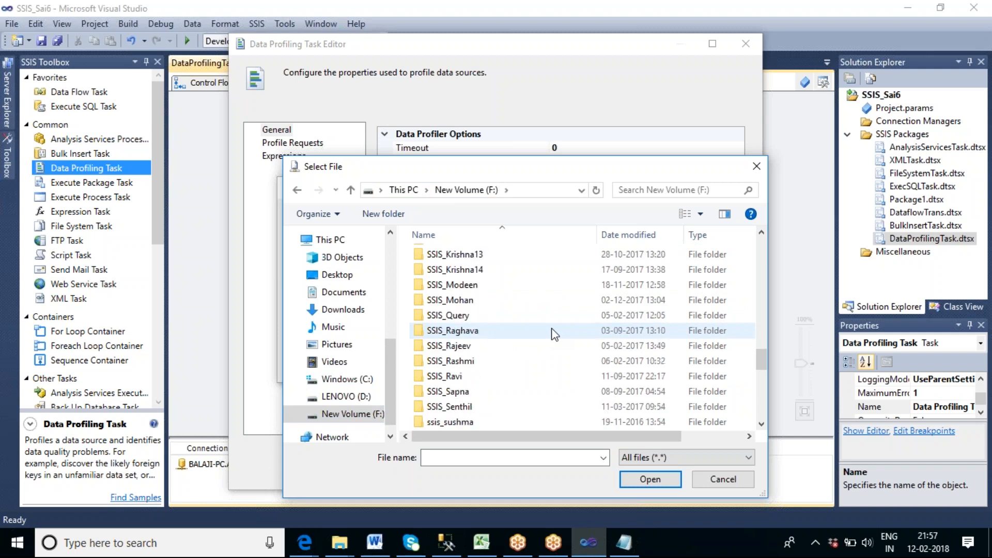
pyautogui.scroll(-1, 555, 335)
pyautogui.click(479, 347)
pyautogui.doubleClick(480, 351)
pyautogui.scroll(-1, 571, 345)
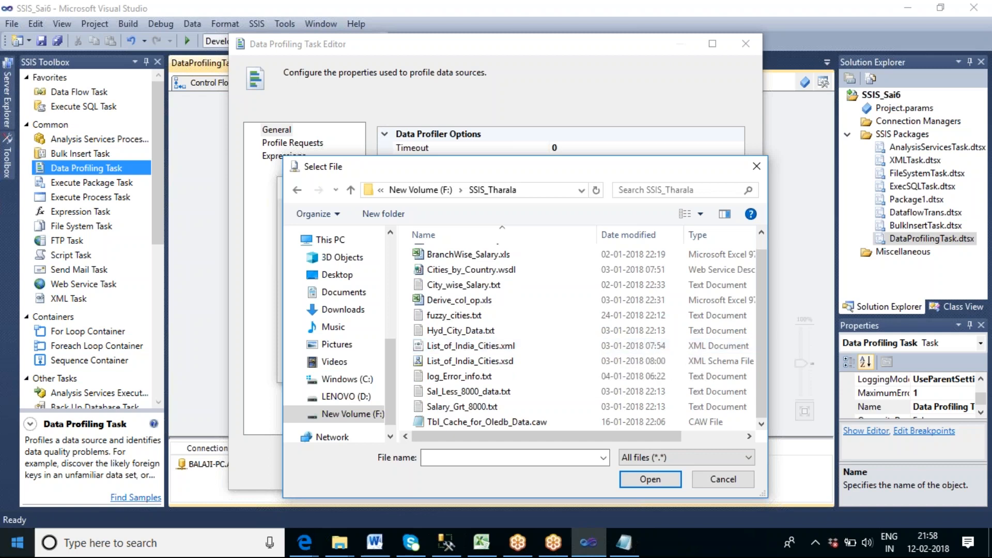
# Name the output file Data_Profiler_op.xml and save the file connection as the task's destination.
pyautogui.click(464, 457)
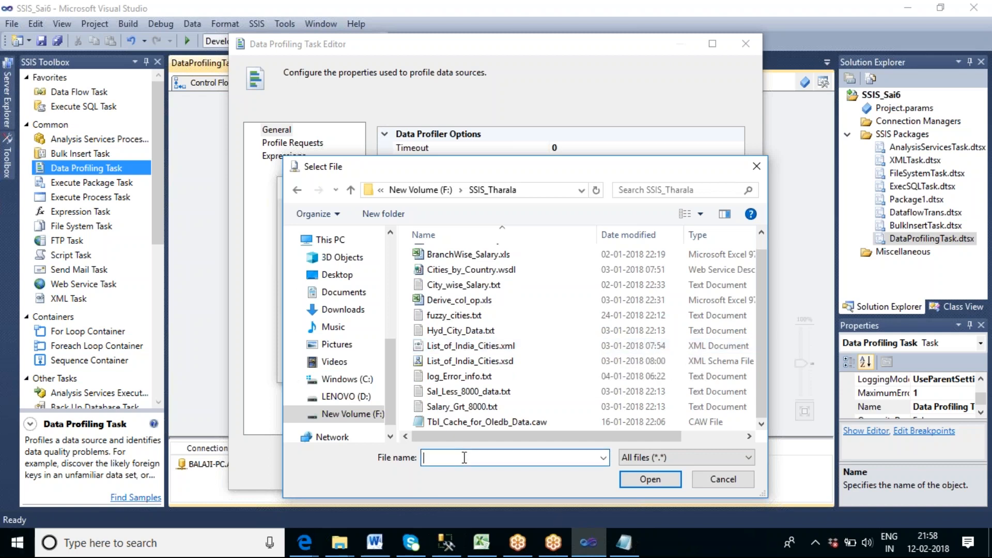
pyautogui.write('Da')
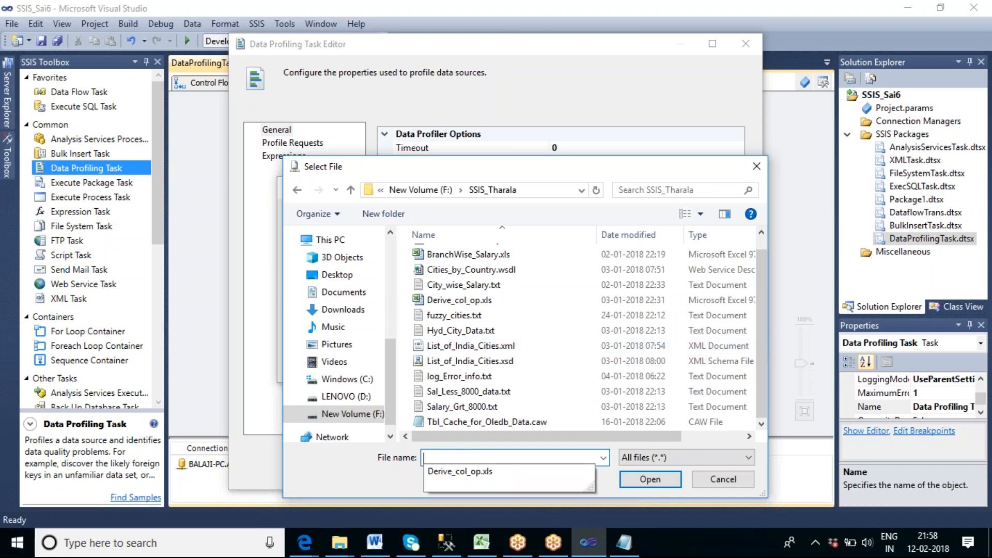
pyautogui.write('ta_Profiler_')
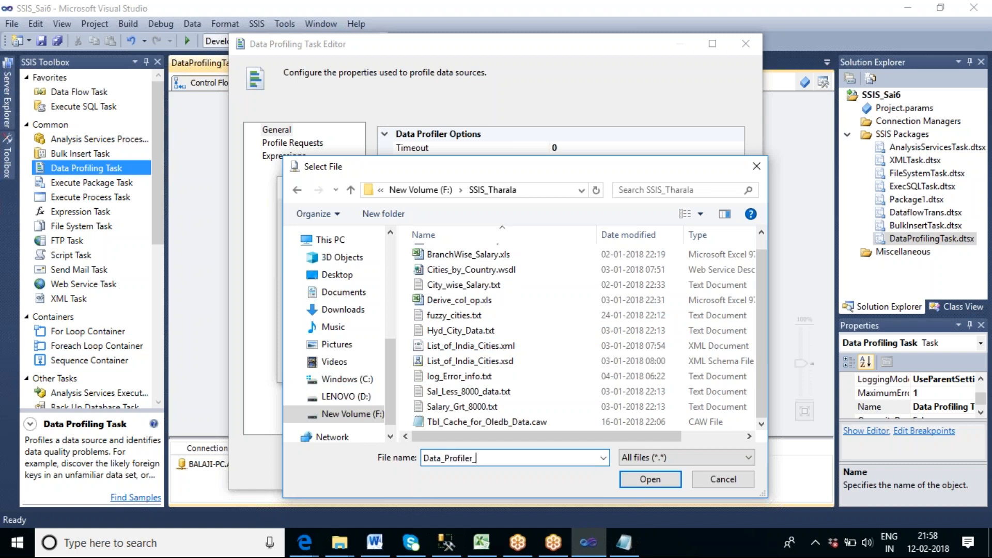
pyautogui.press('BackSpace')
pyautogui.write('_op.xml')
pyautogui.click(641, 480)
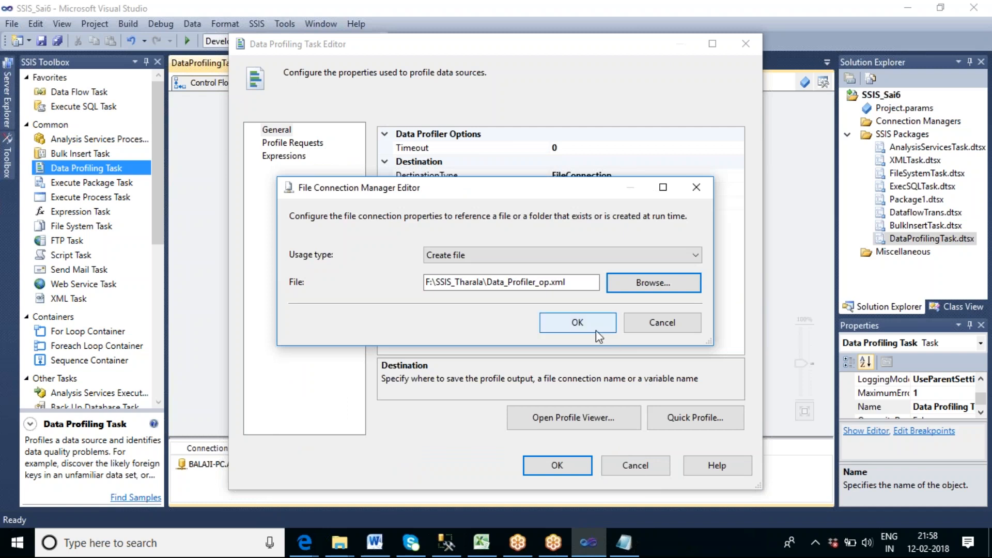
pyautogui.click(575, 324)
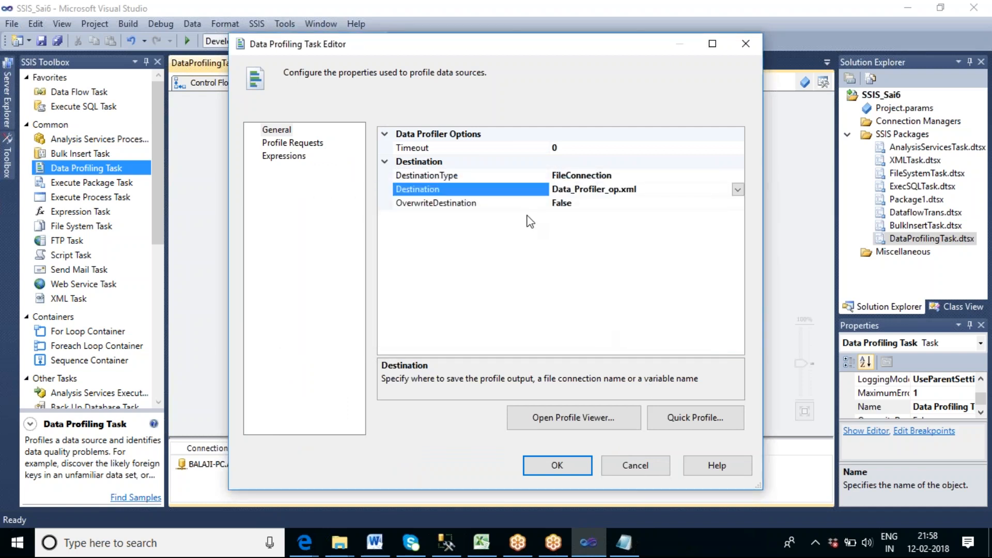
# Set OverwriteDestination to True and save the Data Profiling Task's configuration.
pyautogui.click(608, 207)
pyautogui.click(738, 203)
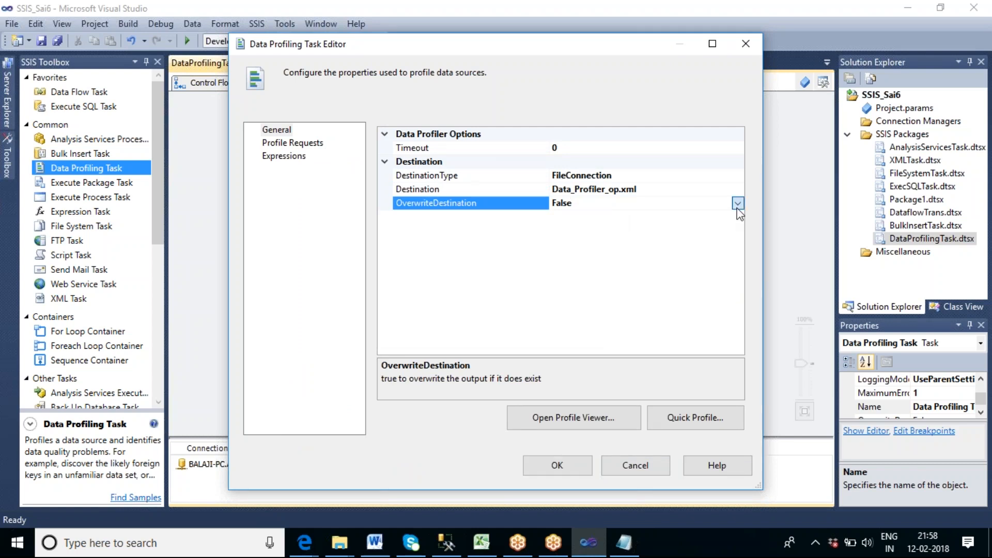
pyautogui.click(594, 218)
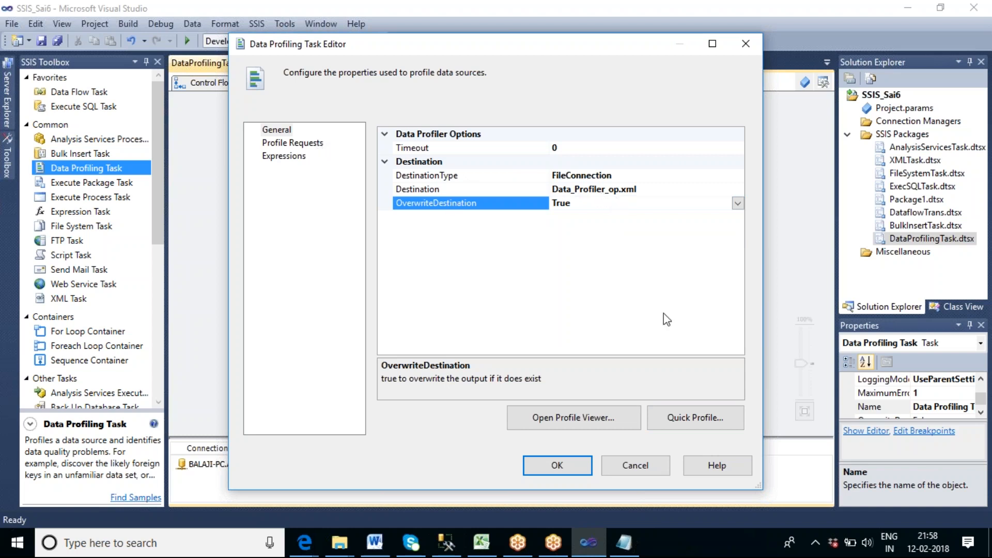
pyautogui.click(557, 467)
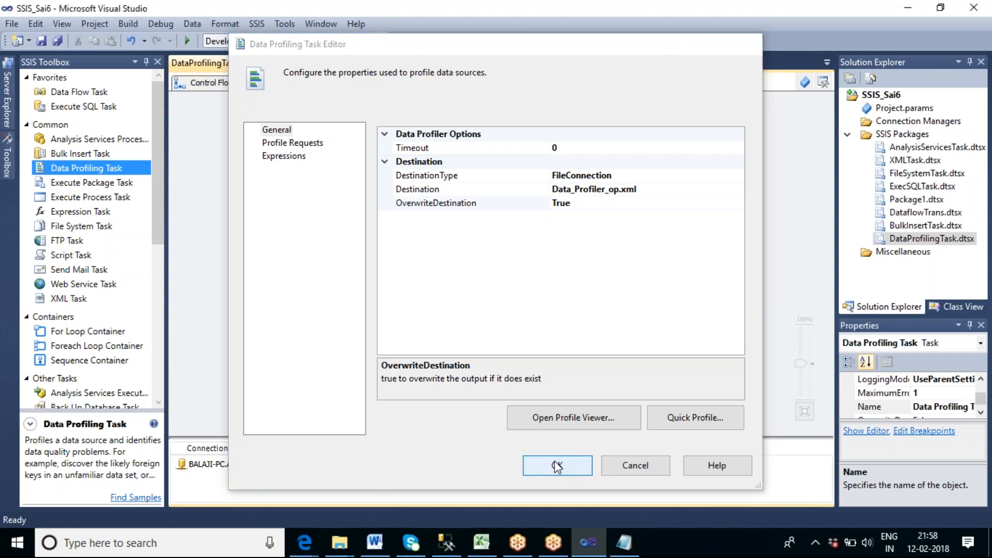
# Execute the Data Profiling Task on its own from the control flow.
pyautogui.click(574, 261)
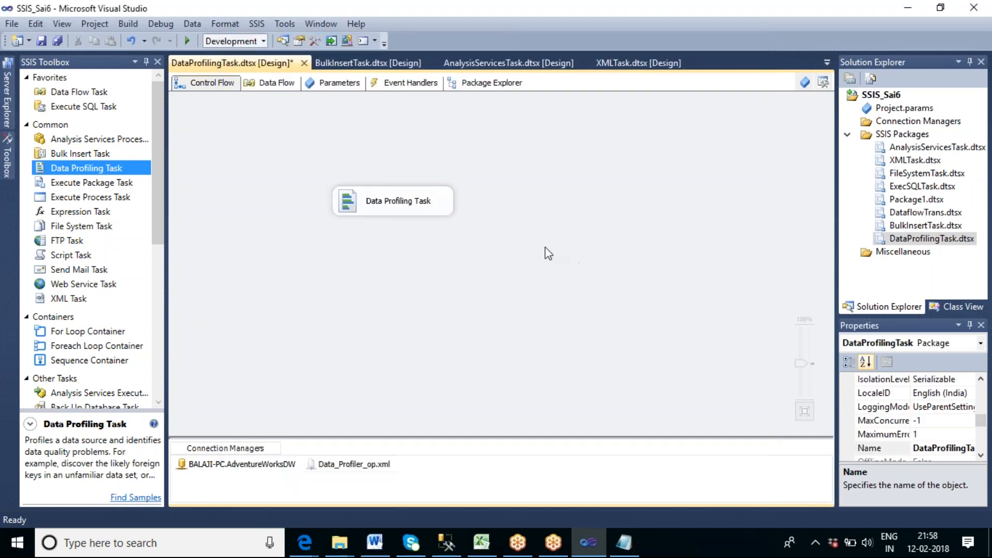
pyautogui.rightClick(440, 197)
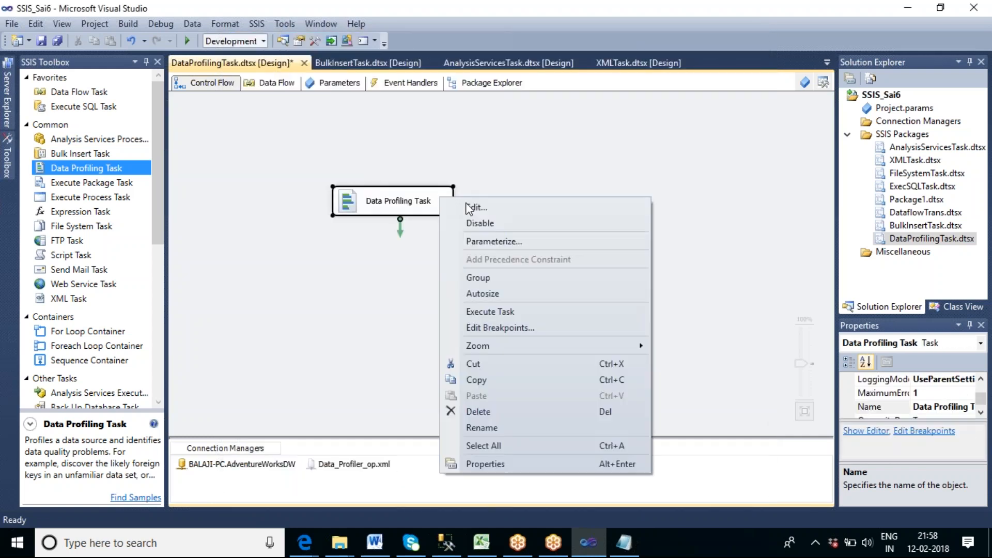
pyautogui.click(529, 311)
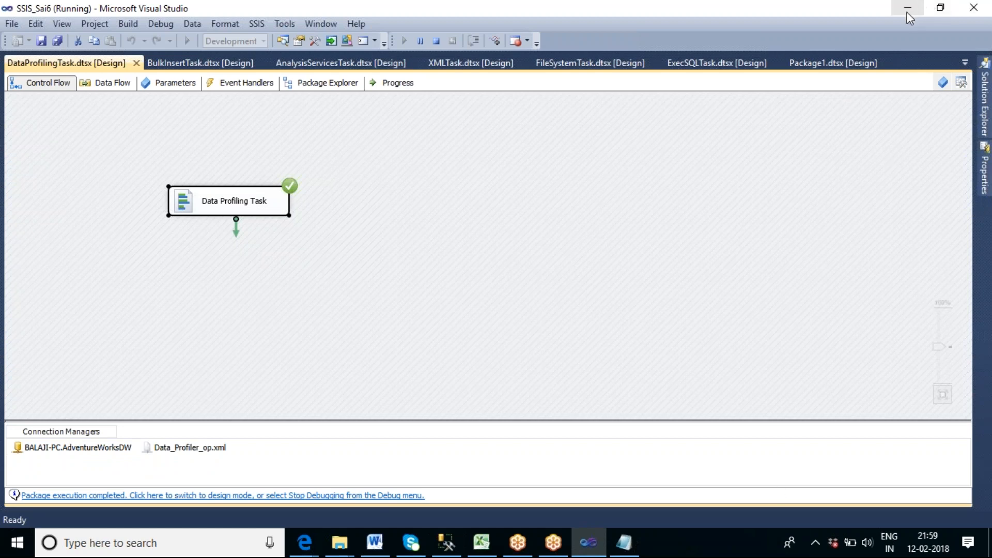
# Switch to File Explorer and open the SSIS_Tharala folder on New Volume (F:) to check for the profiler's output file.
pyautogui.click(340, 542)
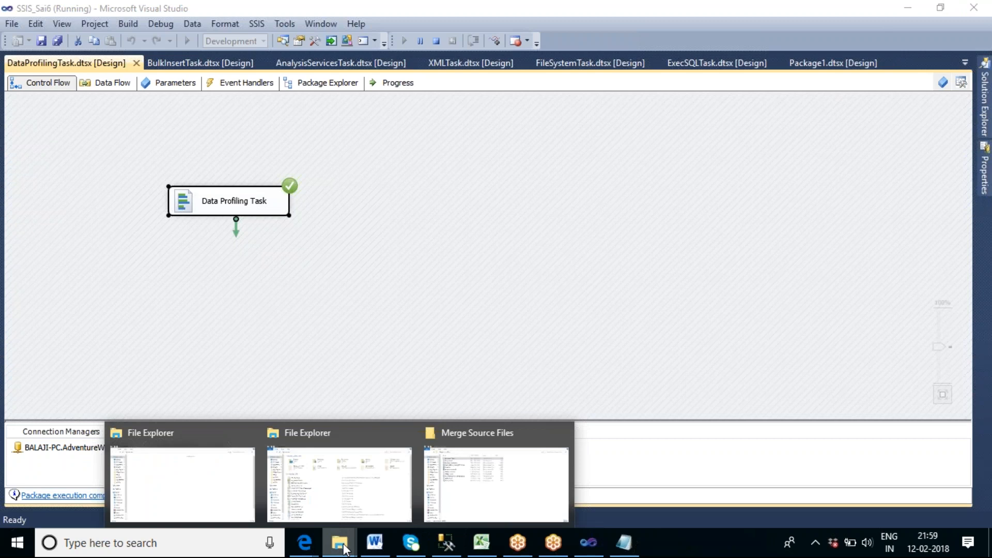
pyautogui.click(193, 481)
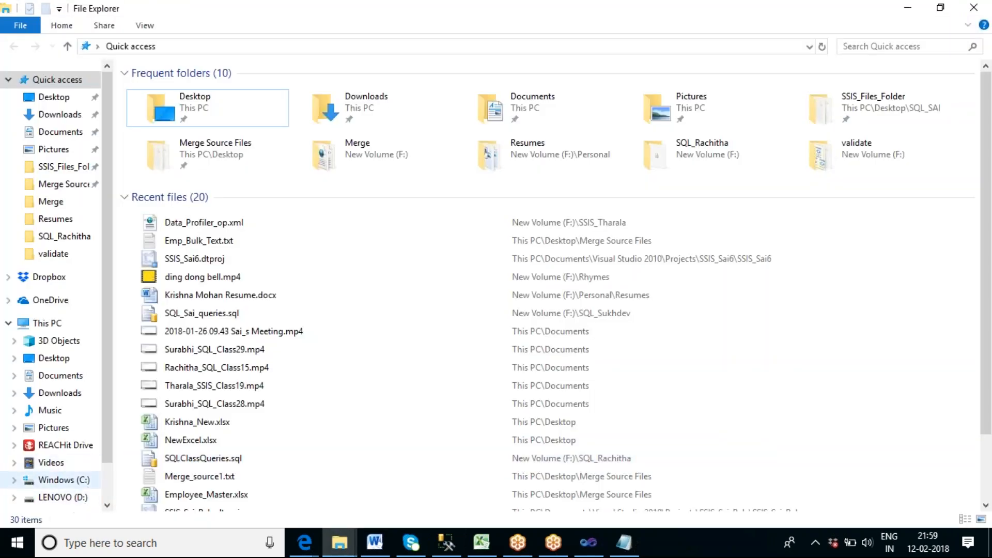
pyautogui.click(106, 480)
pyautogui.click(88, 468)
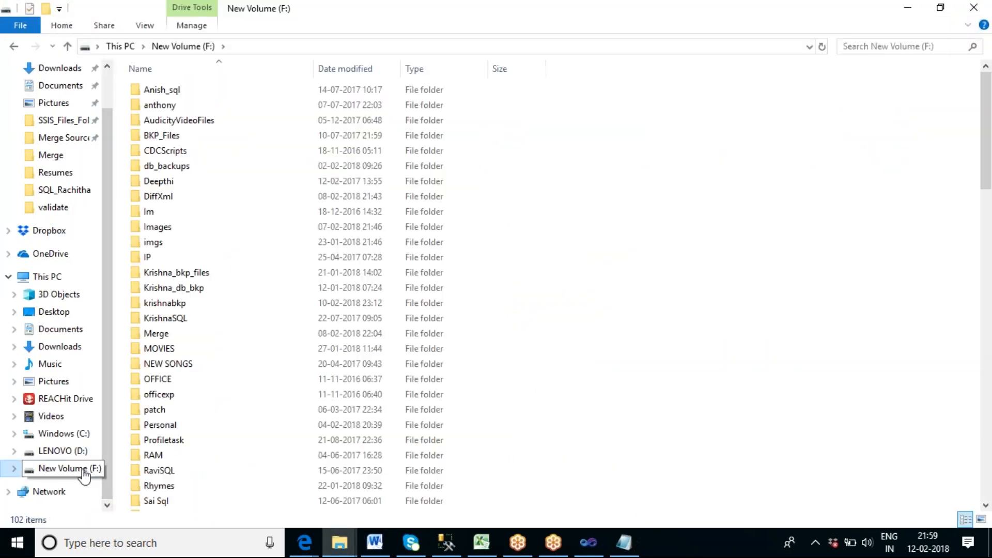
pyautogui.click(170, 366)
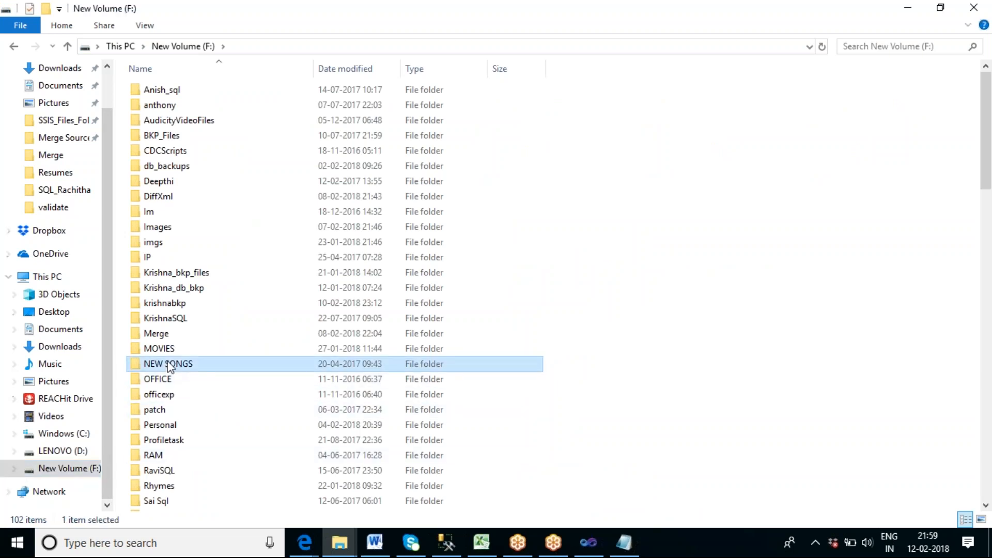
pyautogui.press('s')
pyautogui.press('s')
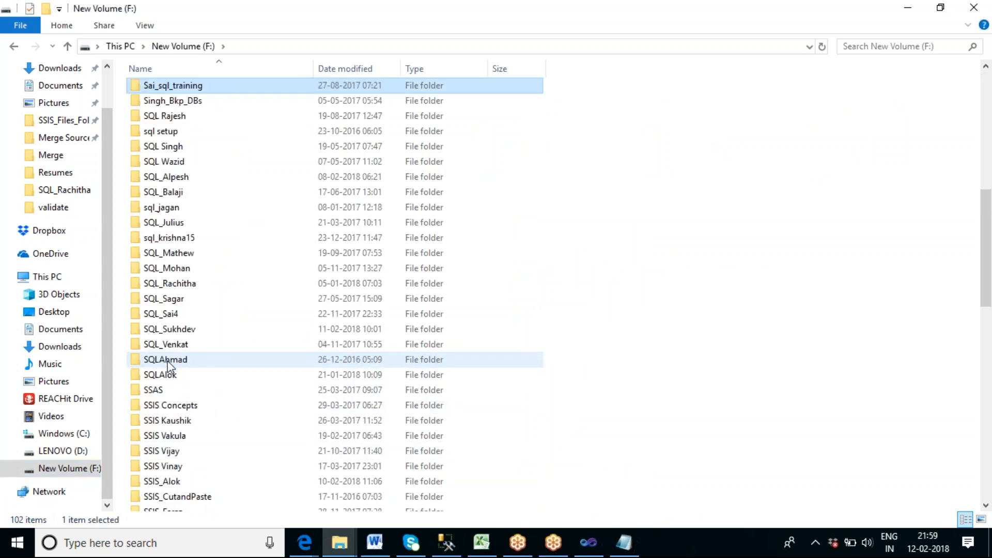
pyautogui.scroll(-4, 170, 366)
pyautogui.scroll(-4, 172, 371)
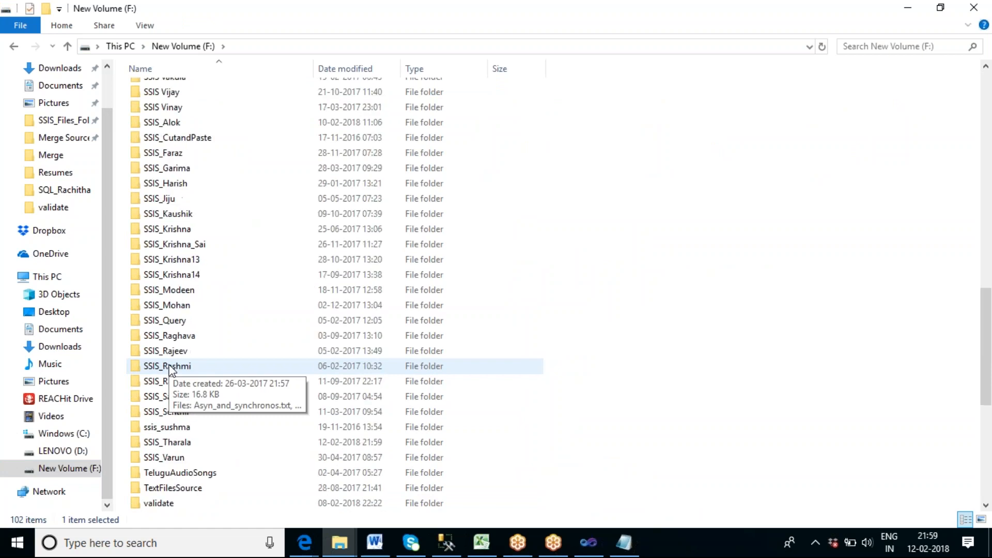
pyautogui.scroll(-1, 171, 369)
pyautogui.click(178, 401)
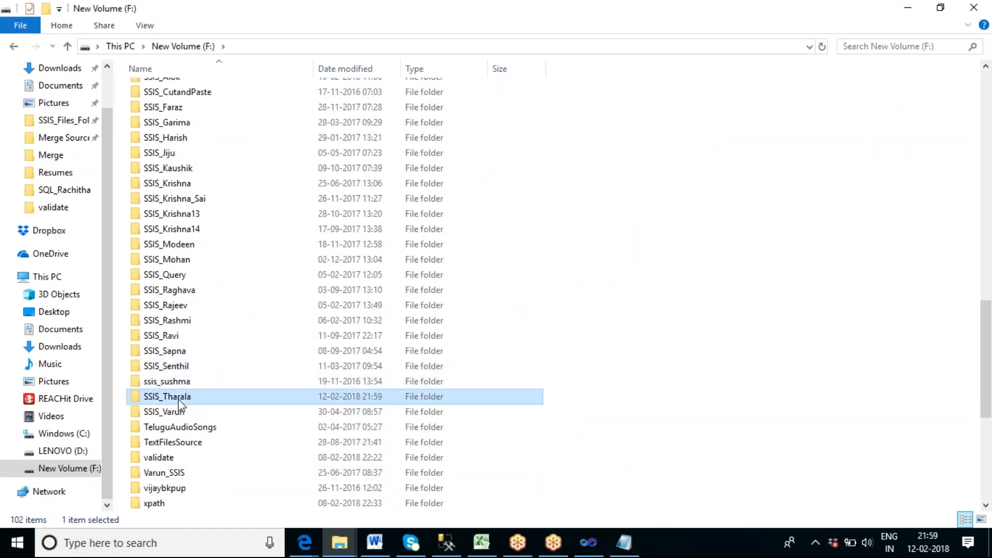
pyautogui.doubleClick(178, 399)
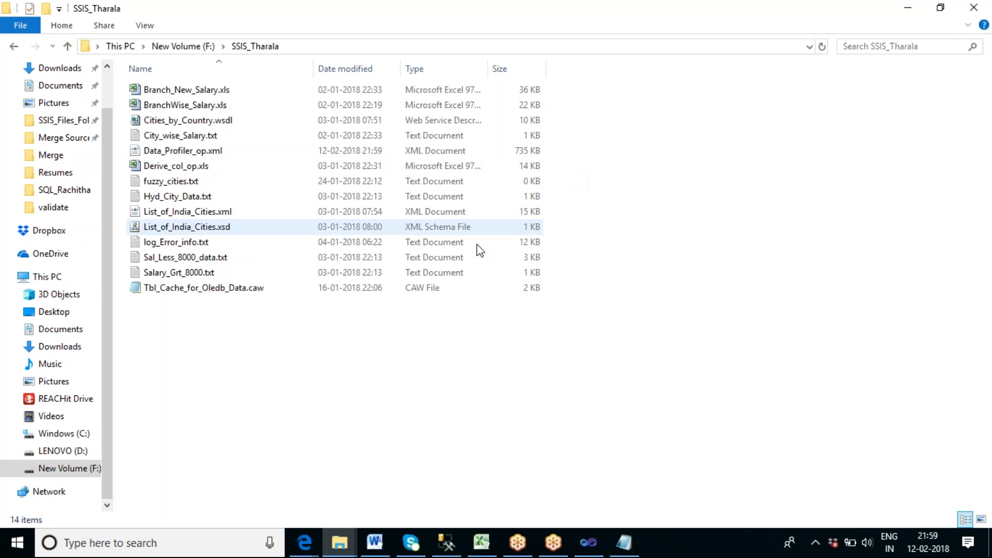
# Launch Data Profile Viewer from the Windows search and maximize its window.
pyautogui.click(163, 541)
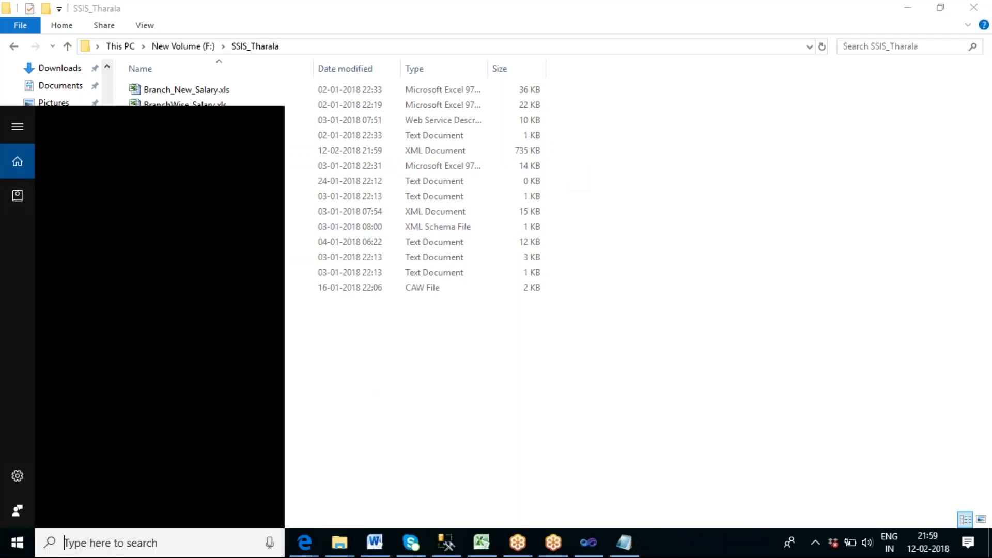
pyautogui.write('da')
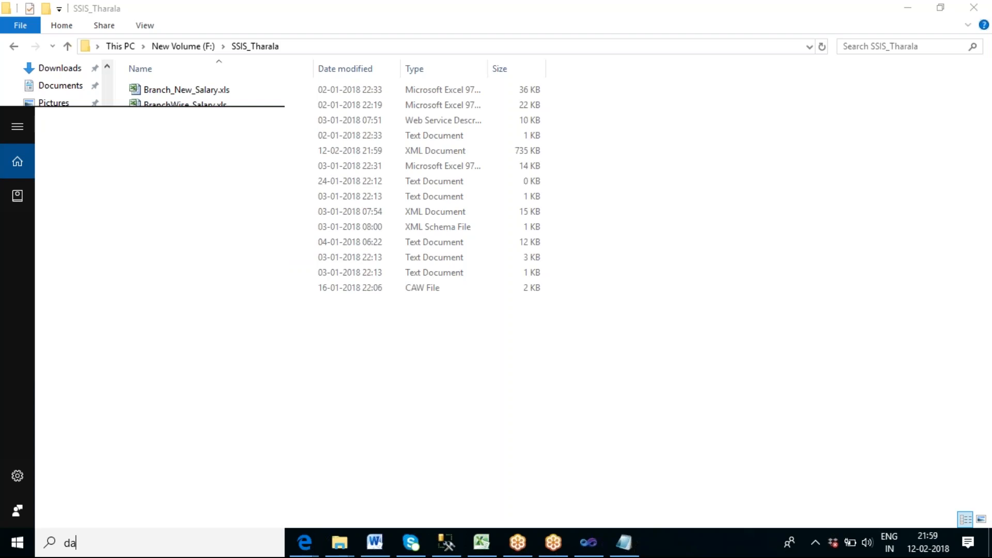
pyautogui.write('ta')
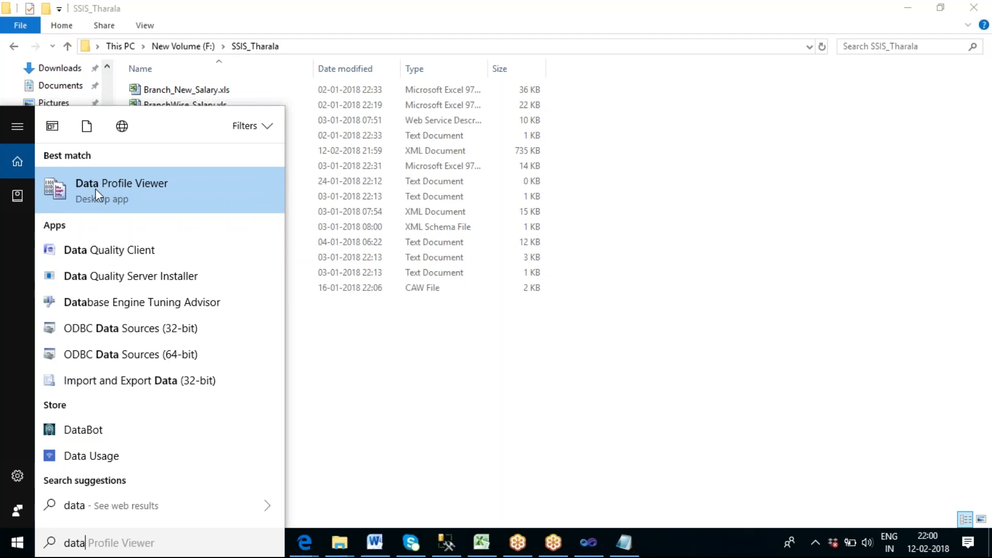
pyautogui.click(151, 194)
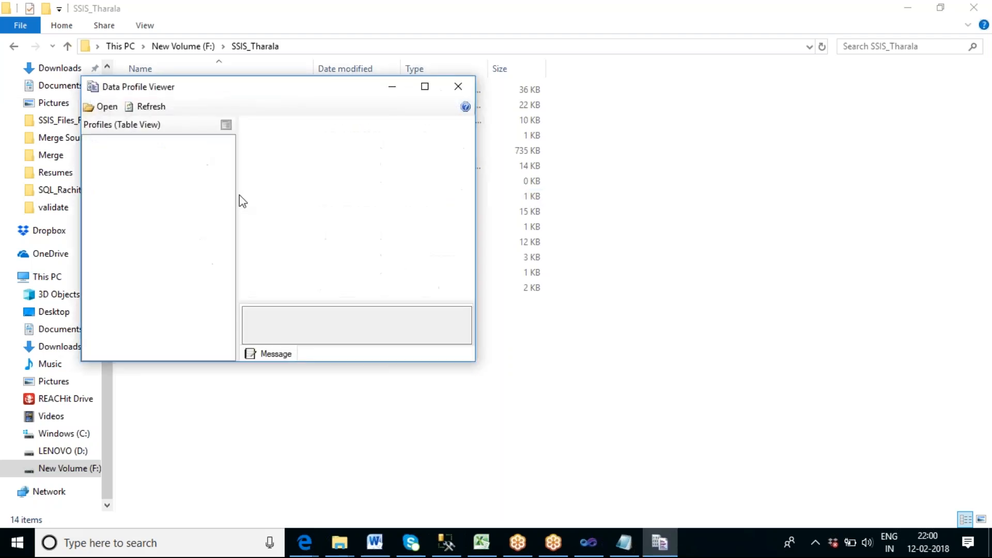
pyautogui.click(424, 87)
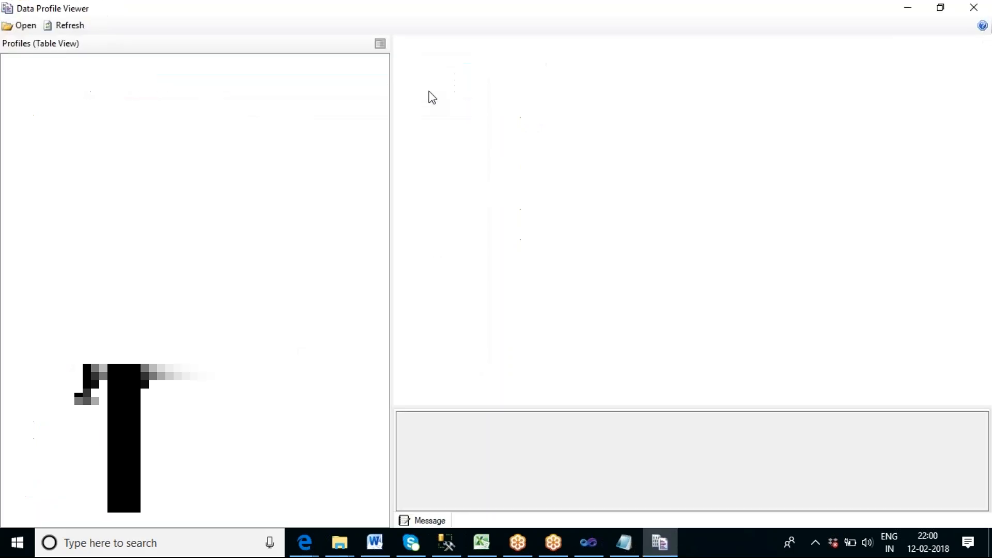
# Open Data_Profiler_op.xml from the SSIS_Tharala folder on New Volume (F:) in the viewer.
pyautogui.click(23, 25)
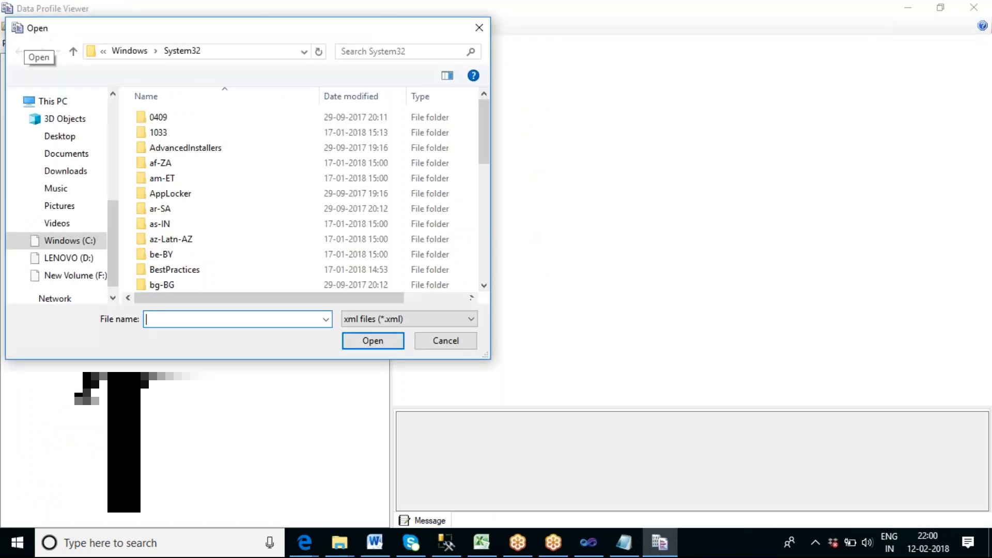
pyautogui.scroll(-3, 186, 192)
pyautogui.scroll(-9, 187, 194)
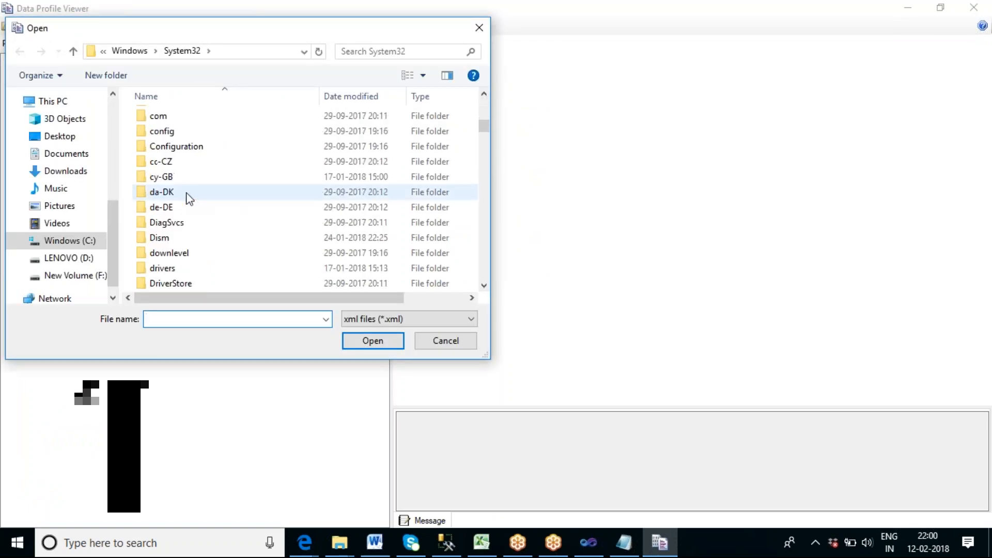
pyautogui.click(93, 280)
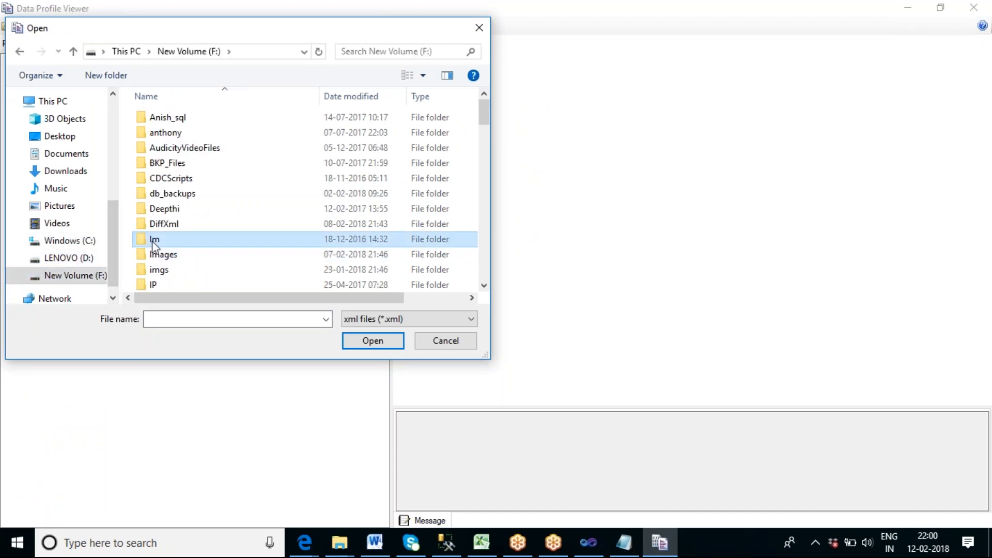
pyautogui.press('s')
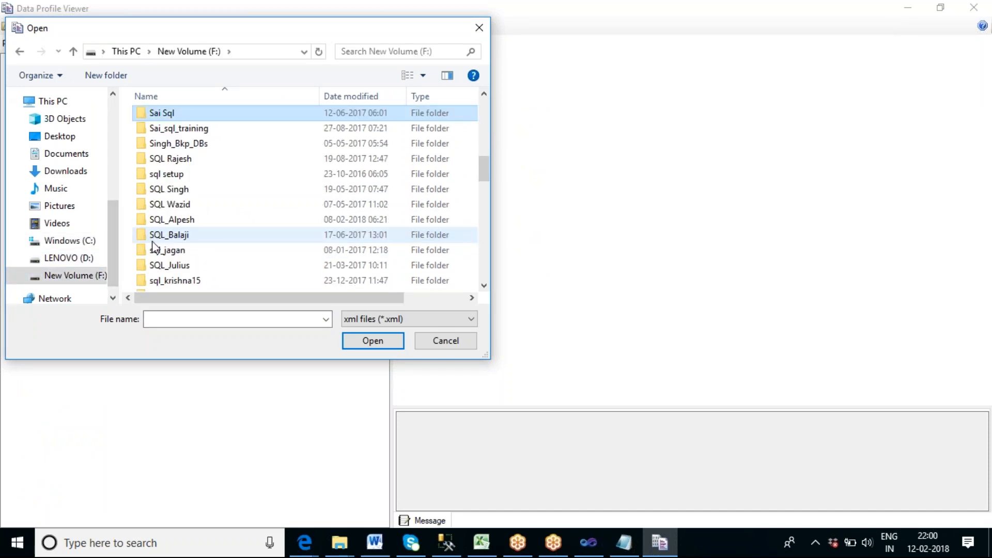
pyautogui.scroll(-12, 153, 246)
pyautogui.doubleClick(181, 255)
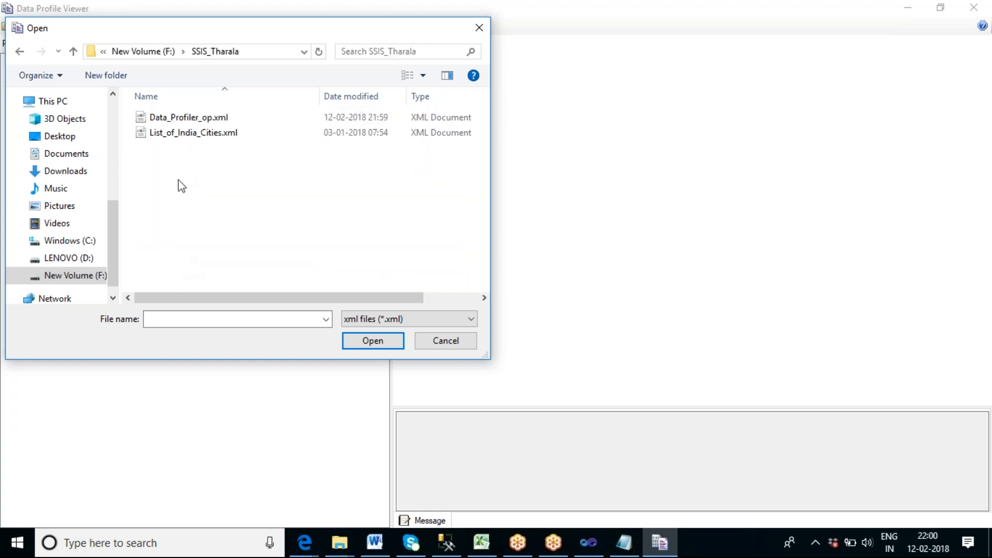
pyautogui.click(168, 121)
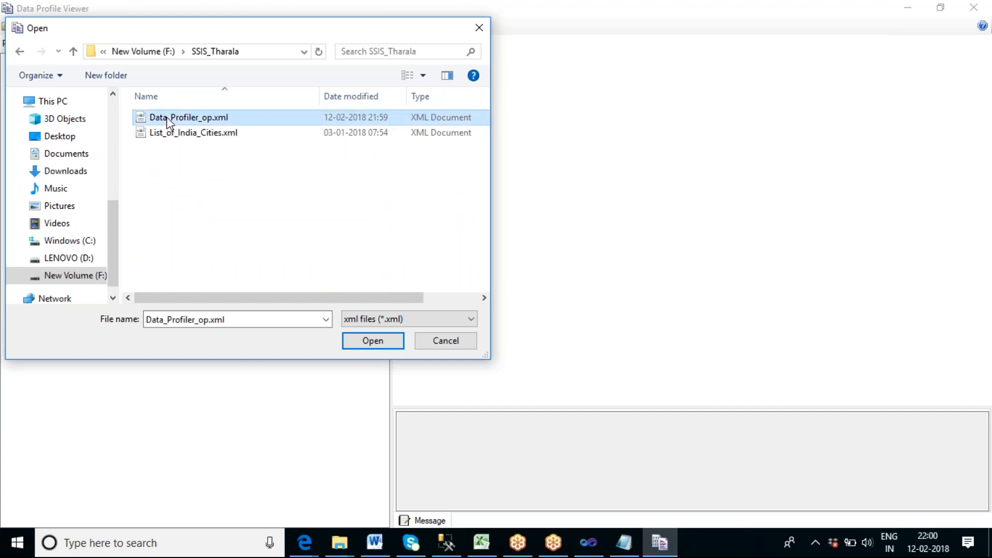
pyautogui.click(358, 347)
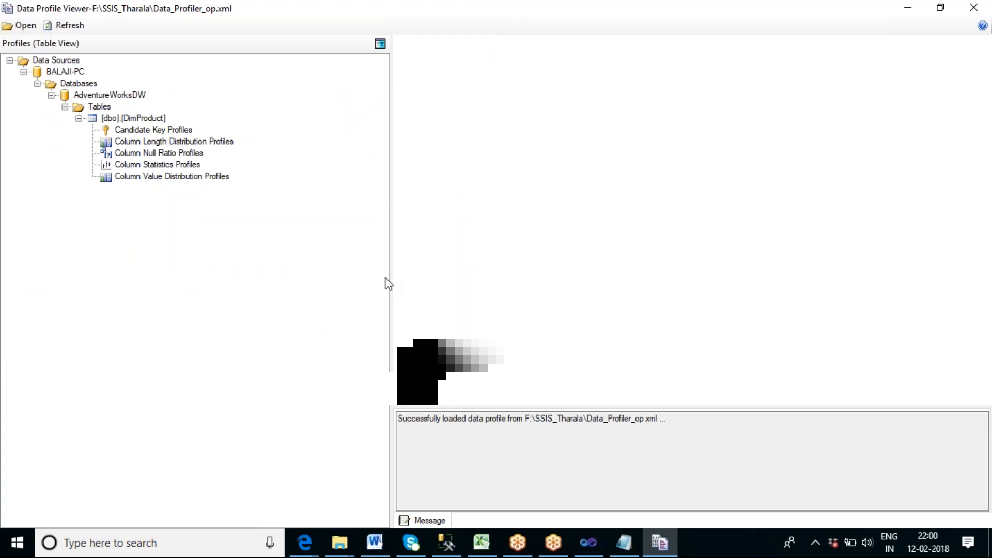
# Narrow the profiles tree pane and look over its server, AdventureWorksDW and [dbo].[DimProduct] nodes.
pyautogui.moveTo(391, 273); pyautogui.dragTo(245, 274)
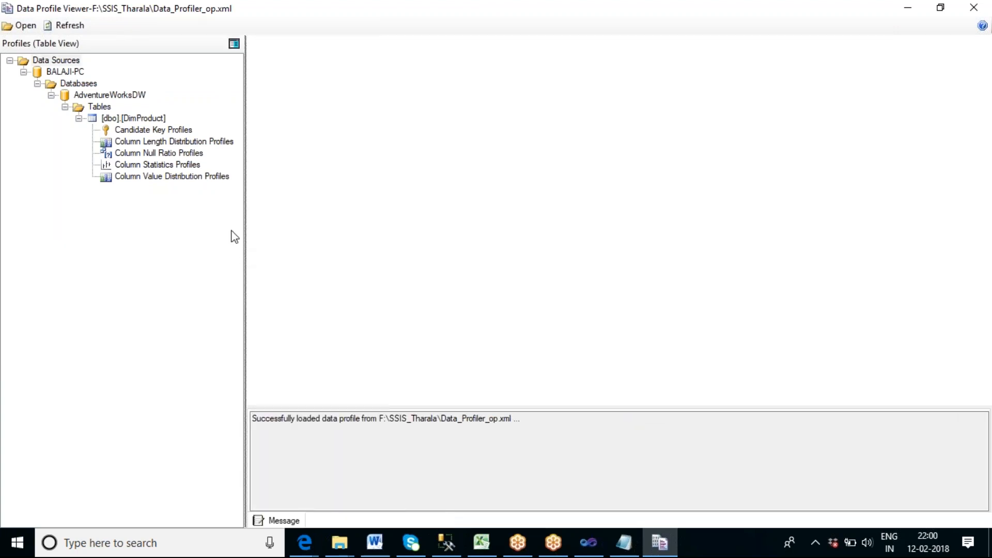
pyautogui.click(139, 120)
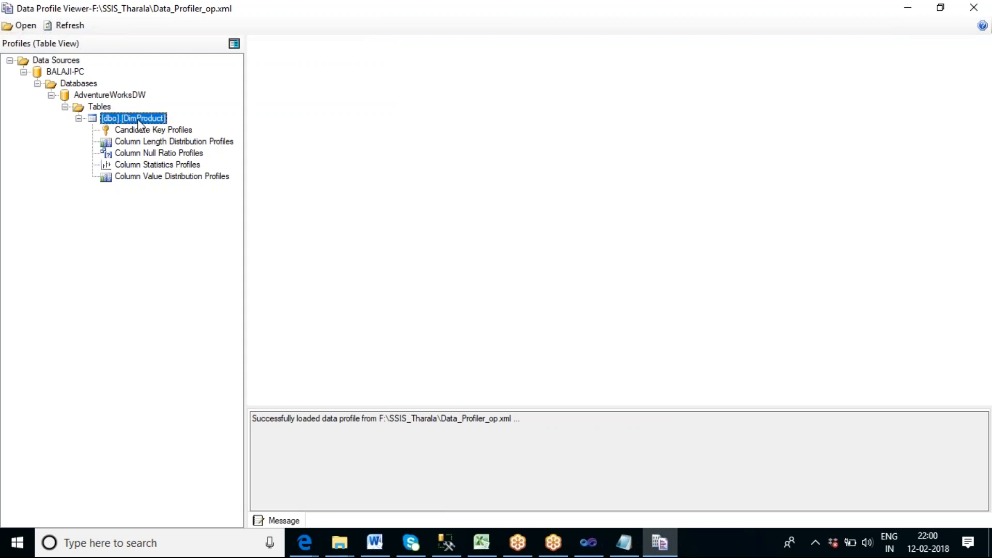
pyautogui.click(101, 97)
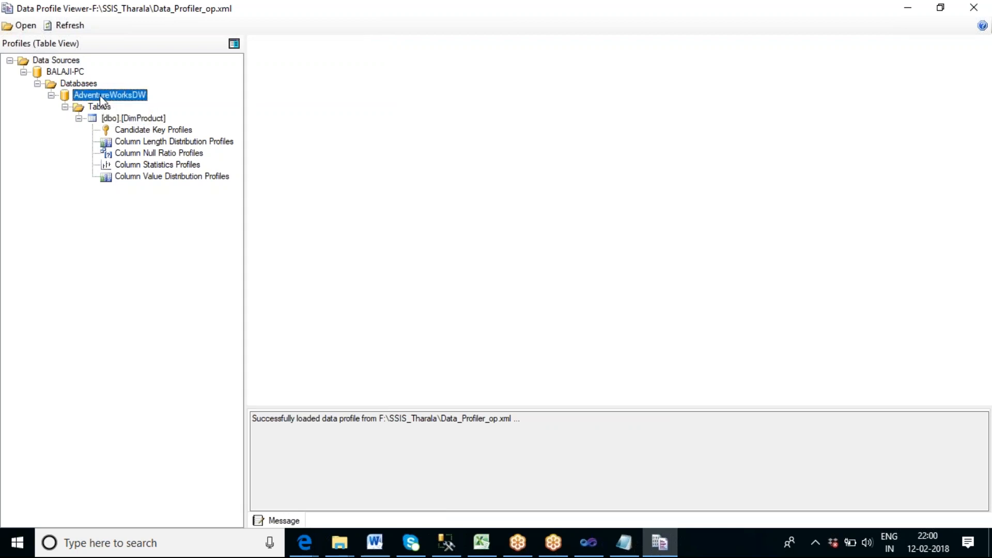
pyautogui.click(71, 74)
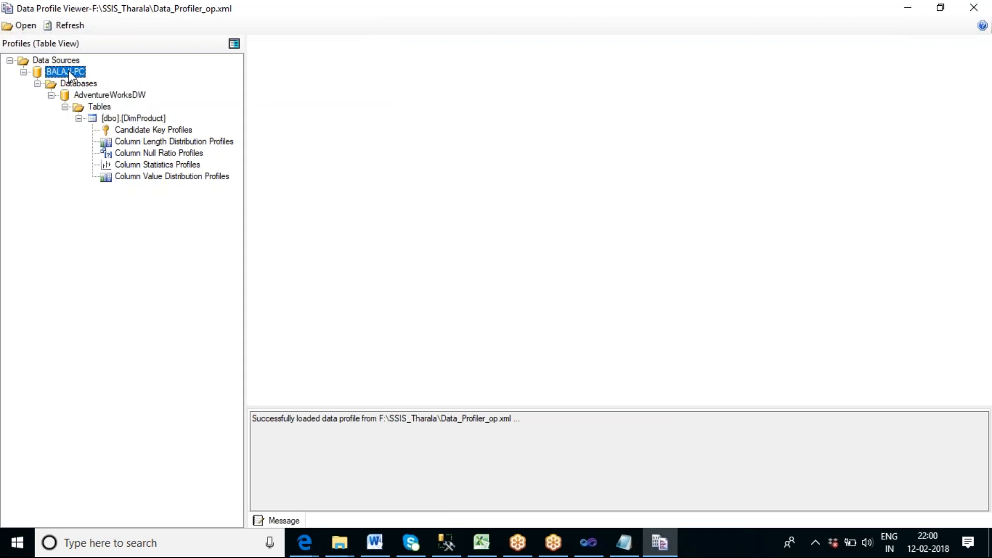
pyautogui.click(143, 120)
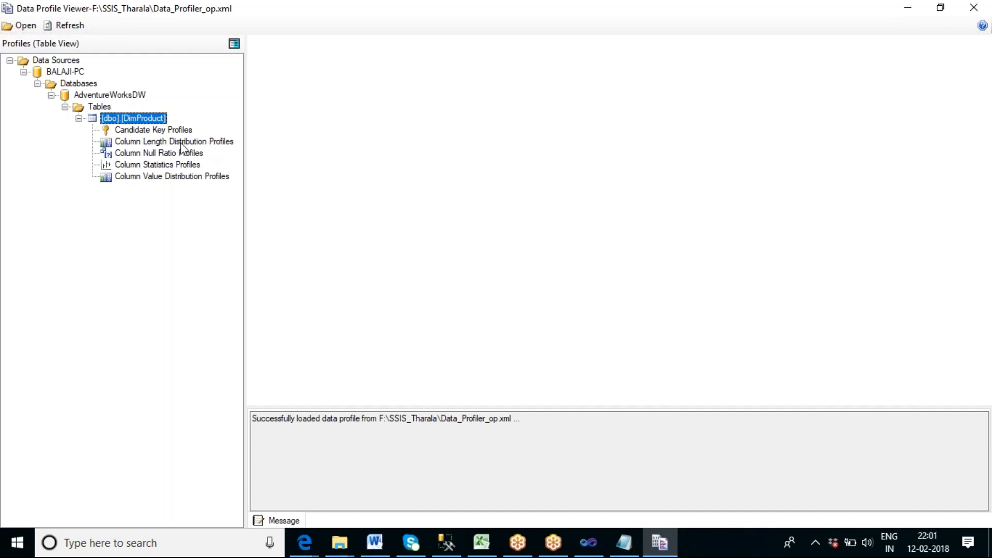
# Examine DimProduct's Column Length Distribution Profiles for the ArabicDescription, ChineseDescription, Class and Color columns.
pyautogui.click(163, 141)
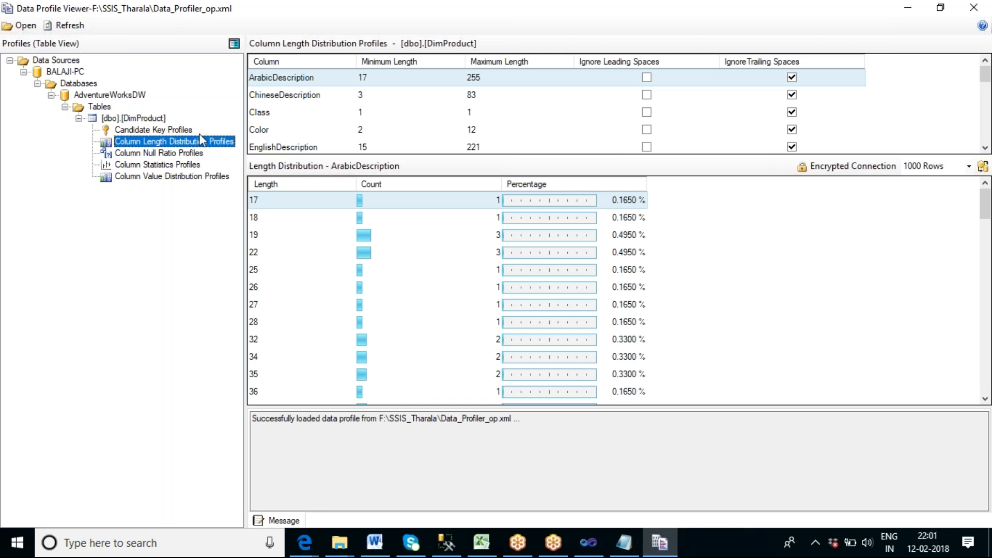
pyautogui.click(274, 95)
pyautogui.click(271, 113)
pyautogui.click(269, 130)
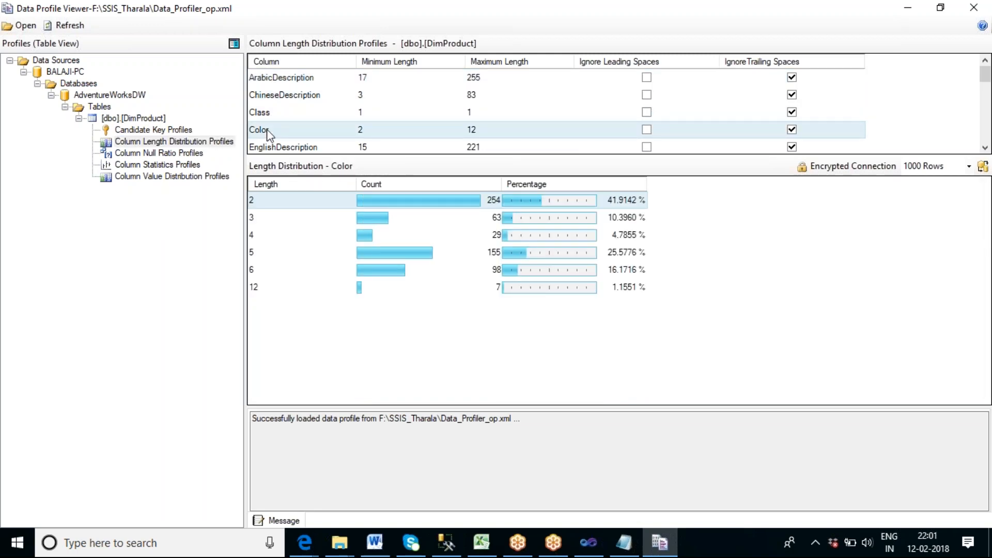
pyautogui.click(446, 542)
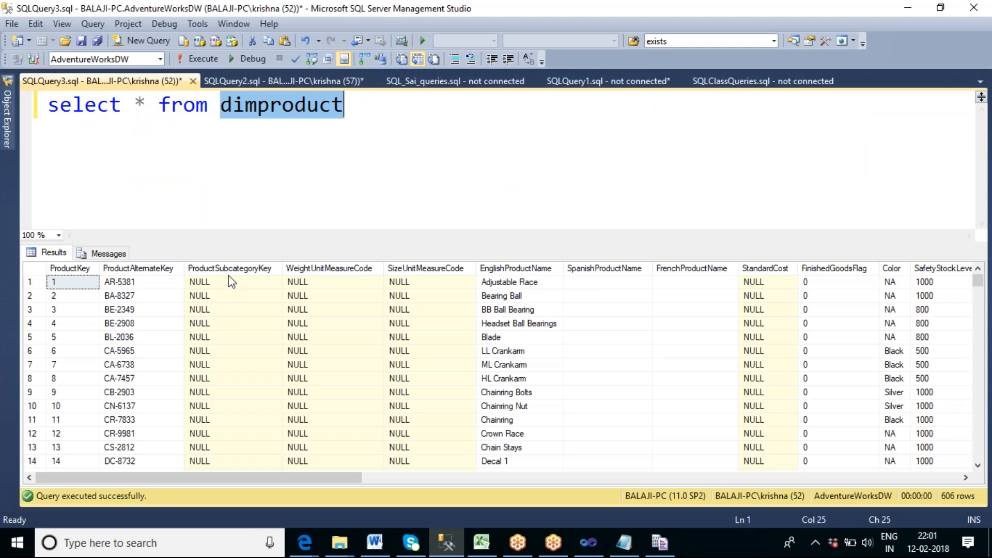
pyautogui.hotkey('alt', 'Tab')
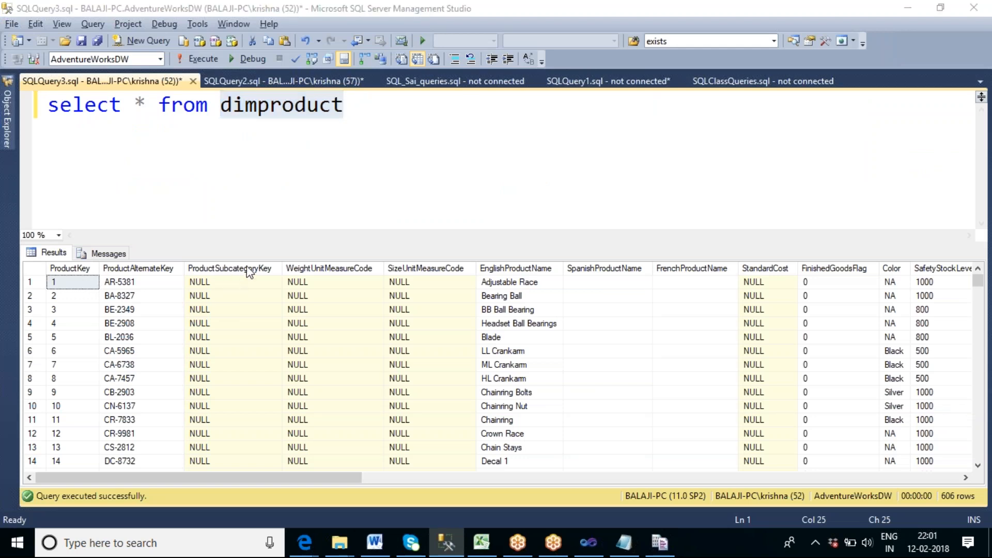
pyautogui.click(283, 78)
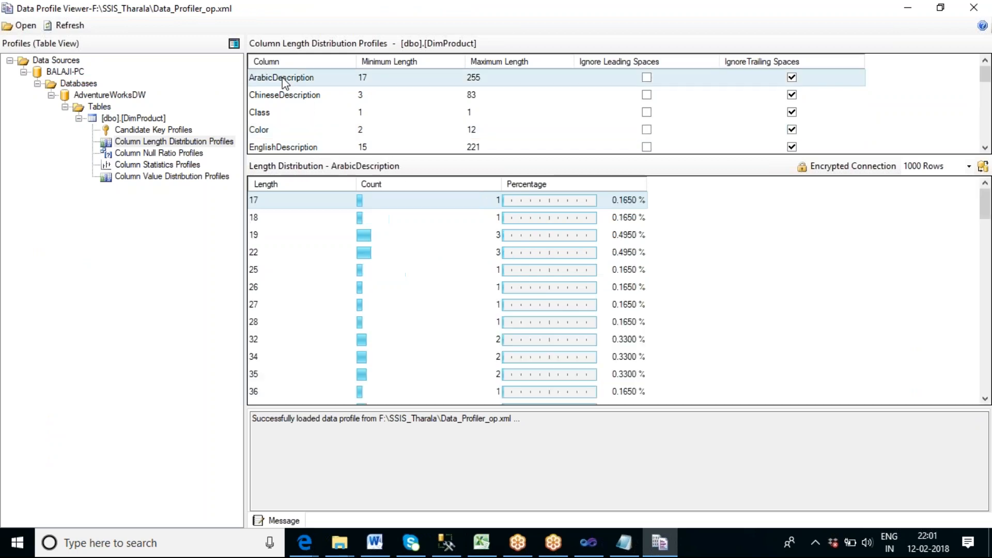
pyautogui.click(285, 97)
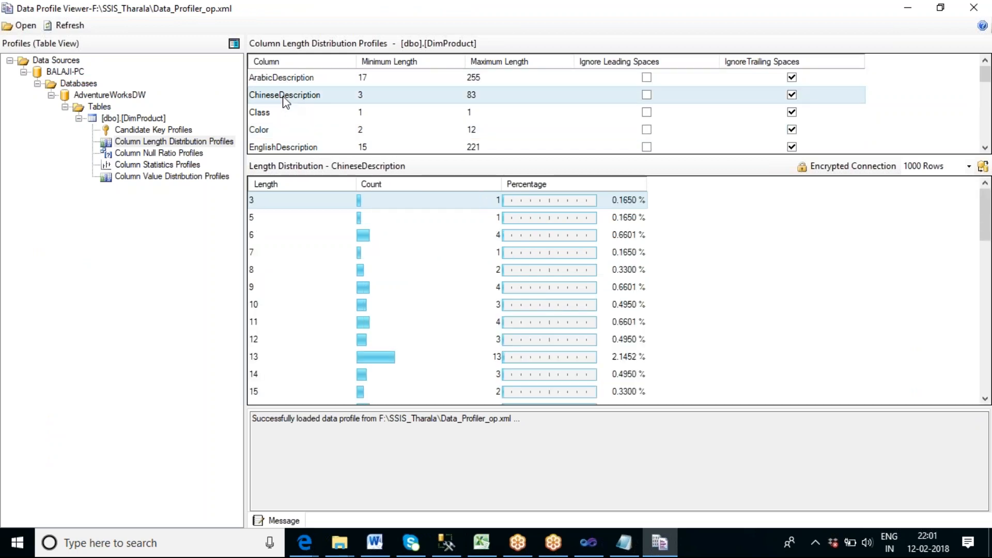
pyautogui.click(264, 132)
# Switch to SQL Server Management Studio, run "select color,* from dimproduct" and highlight the color column in the results.
pyautogui.hotkey('alt', 'Tab')
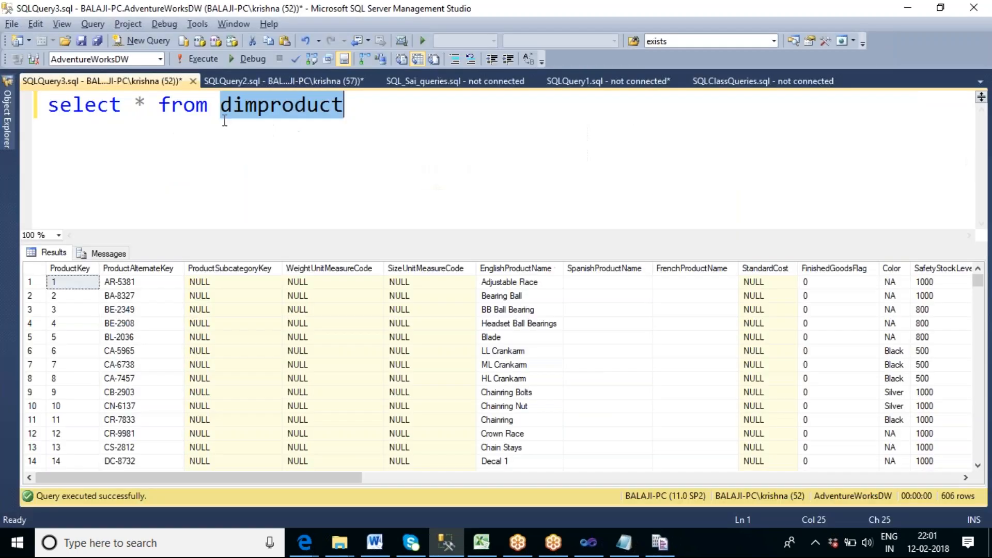
pyautogui.click(147, 104)
pyautogui.press('BackSpace')
pyautogui.write('color,')
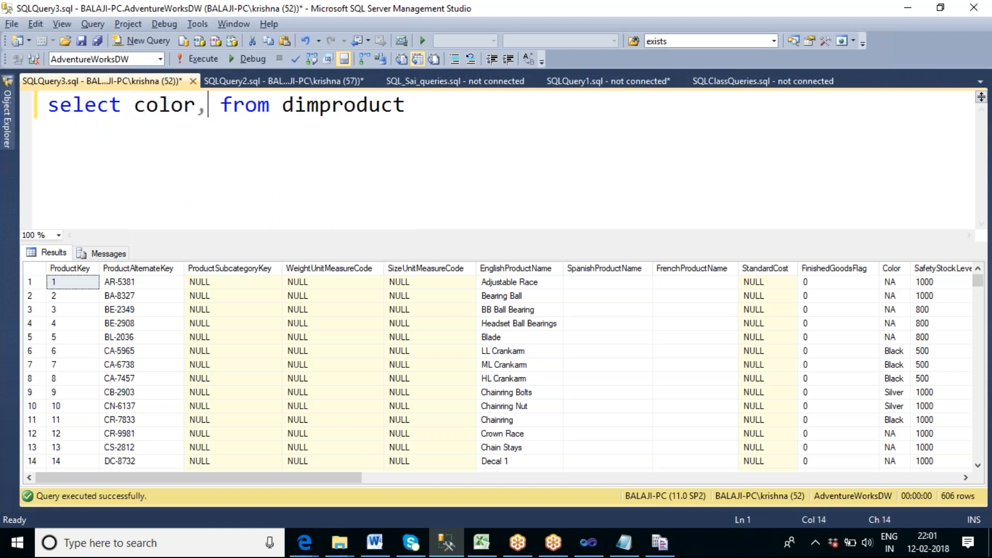
pyautogui.write('*')
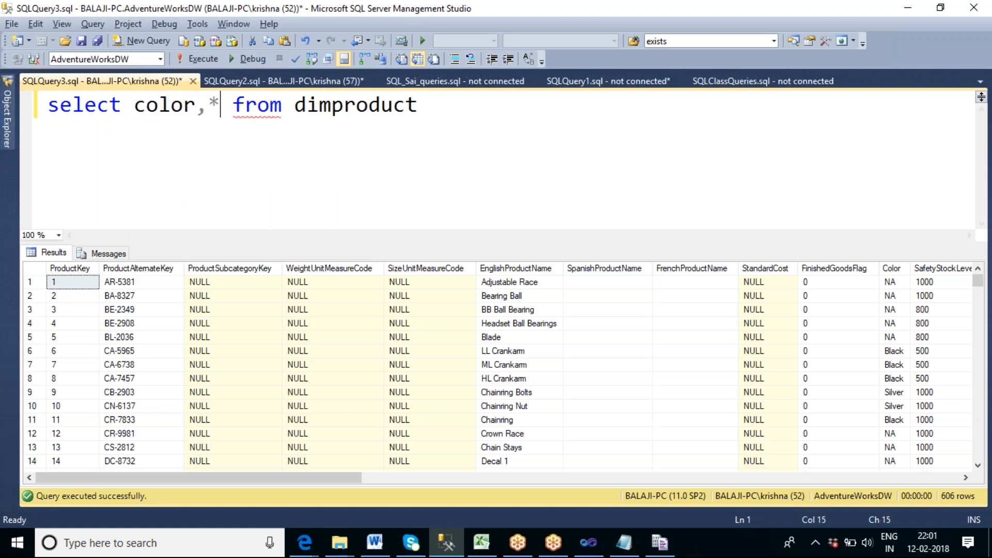
pyautogui.press('F5')
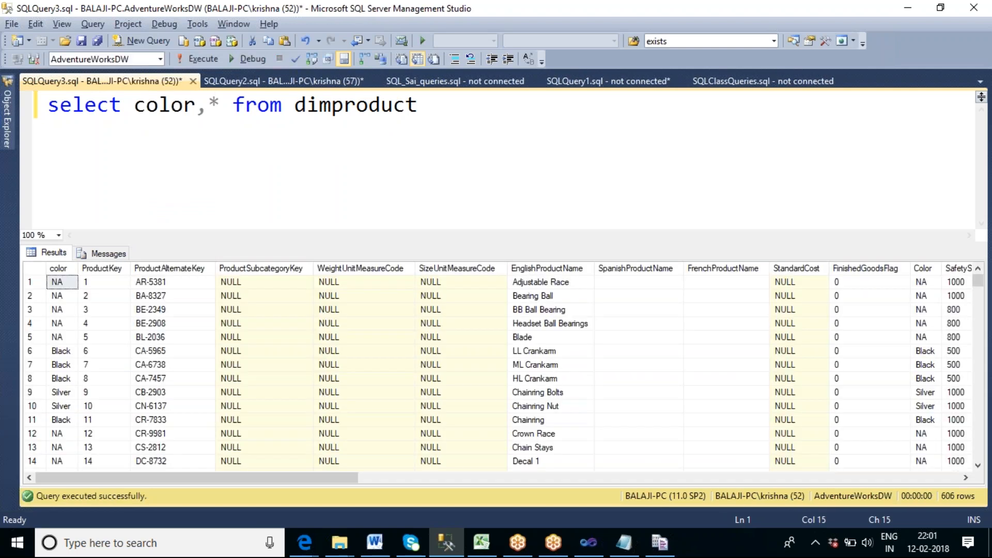
pyautogui.click(68, 271)
# Check the Color lengths in Data Profile Viewer, then run "select distinct color from dimproduct" in SQL Server Management Studio.
pyautogui.hotkey('alt', 'Tab')
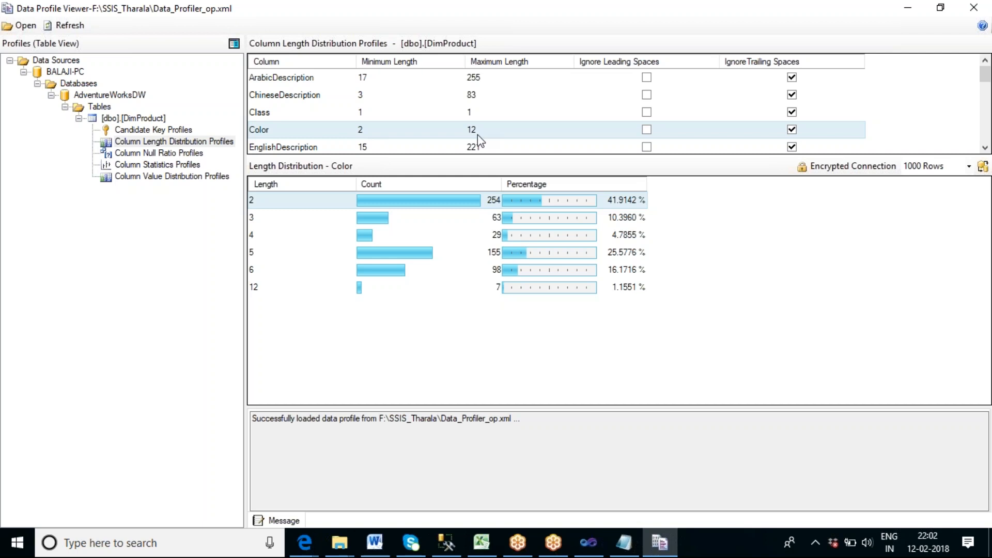
pyautogui.click(446, 543)
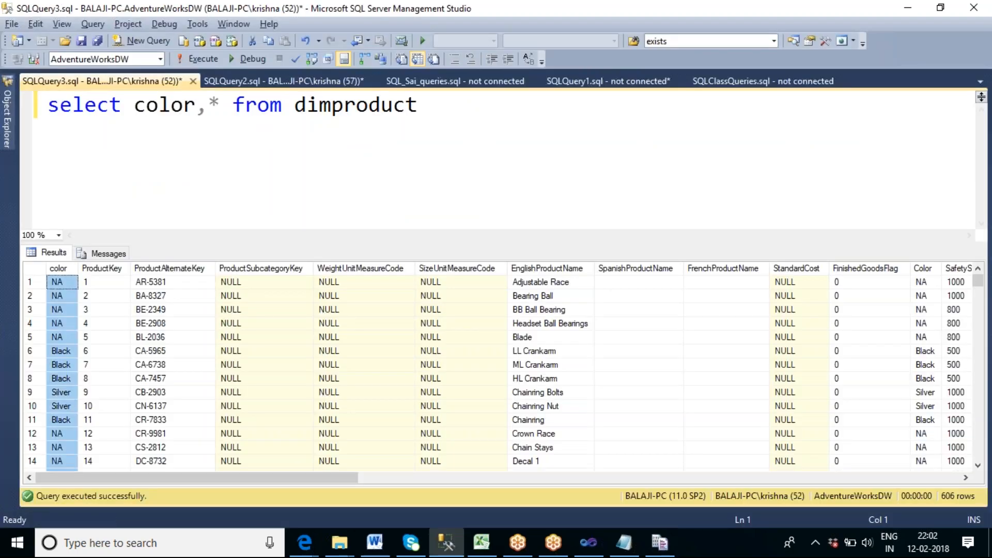
pyautogui.moveTo(232, 106); pyautogui.dragTo(134, 107)
pyautogui.write('distinct')
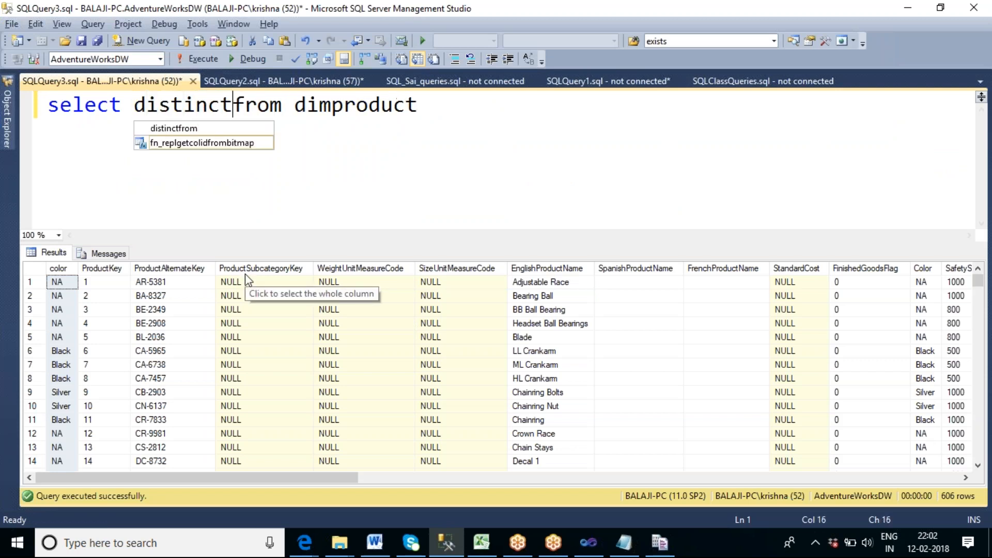
pyautogui.write(' colur')
pyautogui.press('BackSpace')
pyautogui.press('BackSpace')
pyautogui.write('o')
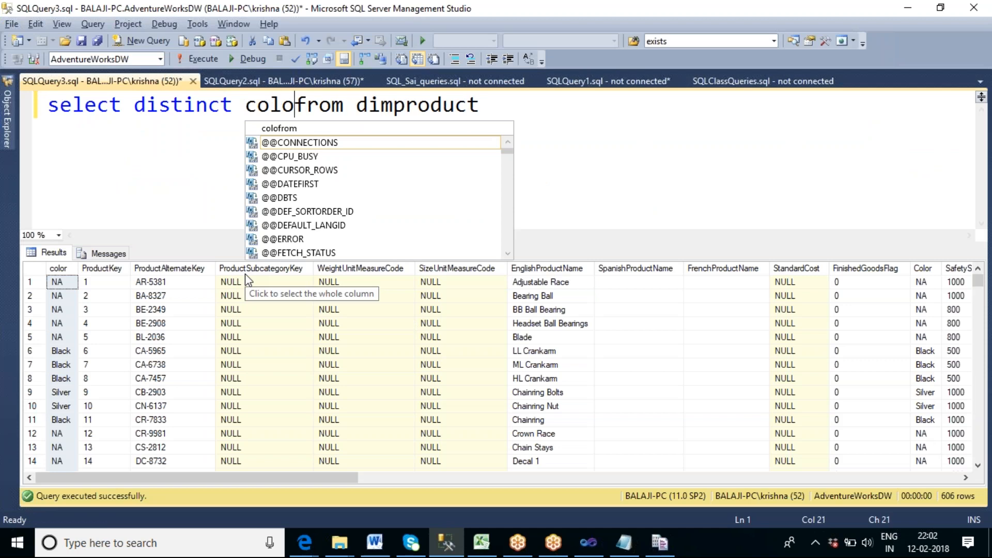
pyautogui.write('r')
pyautogui.press('F5')
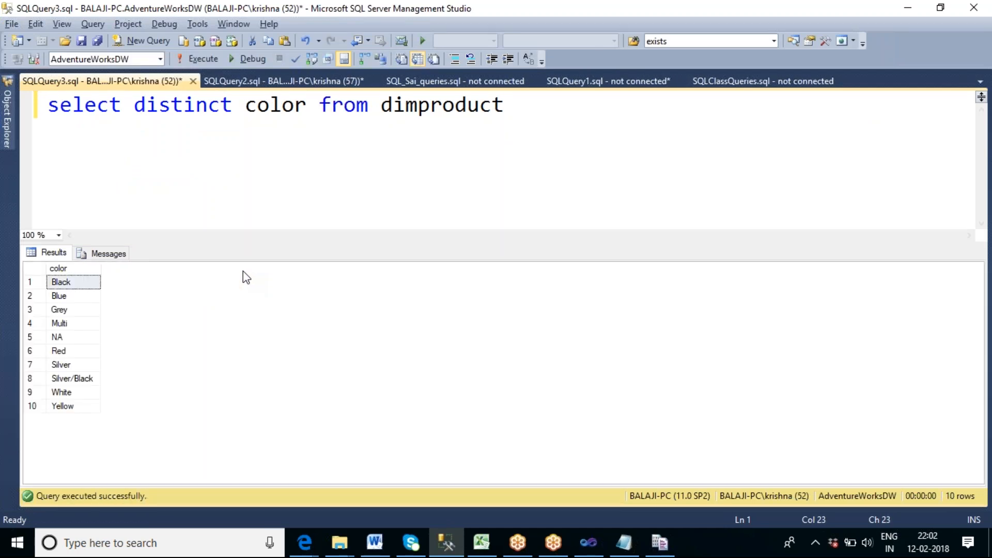
# Compare the NA and Silver/Black values with the Color column's minimum and maximum lengths in Data Profile Viewer.
pyautogui.click(85, 337)
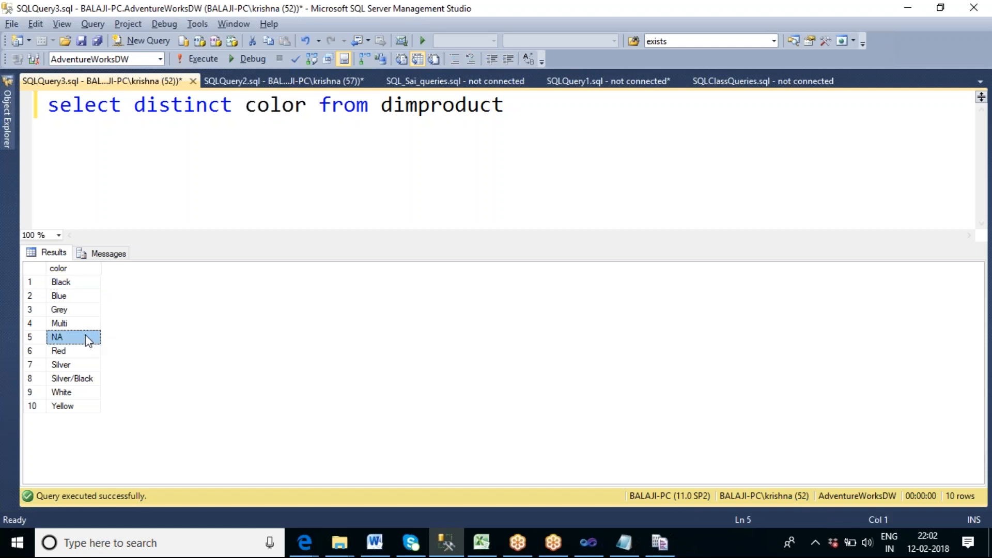
pyautogui.click(82, 380)
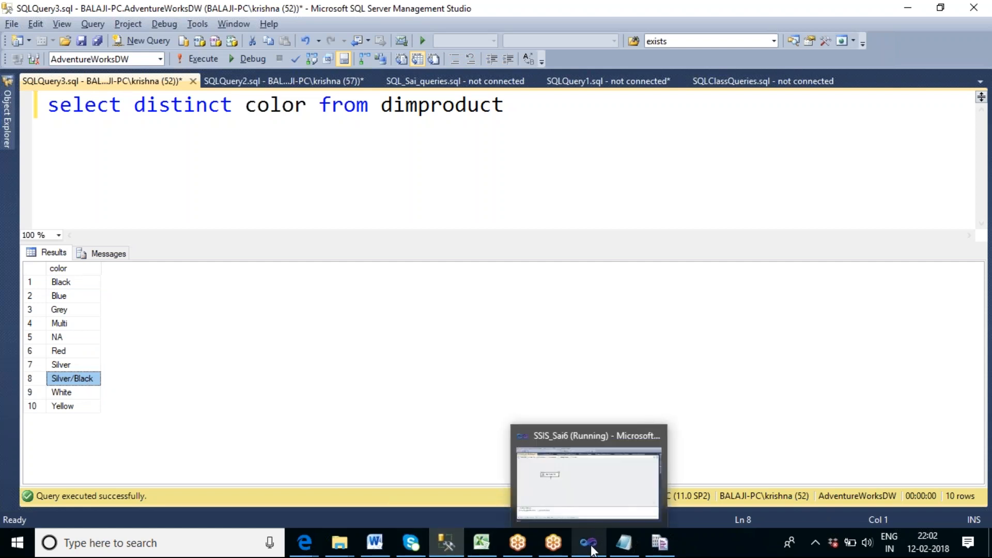
pyautogui.click(654, 548)
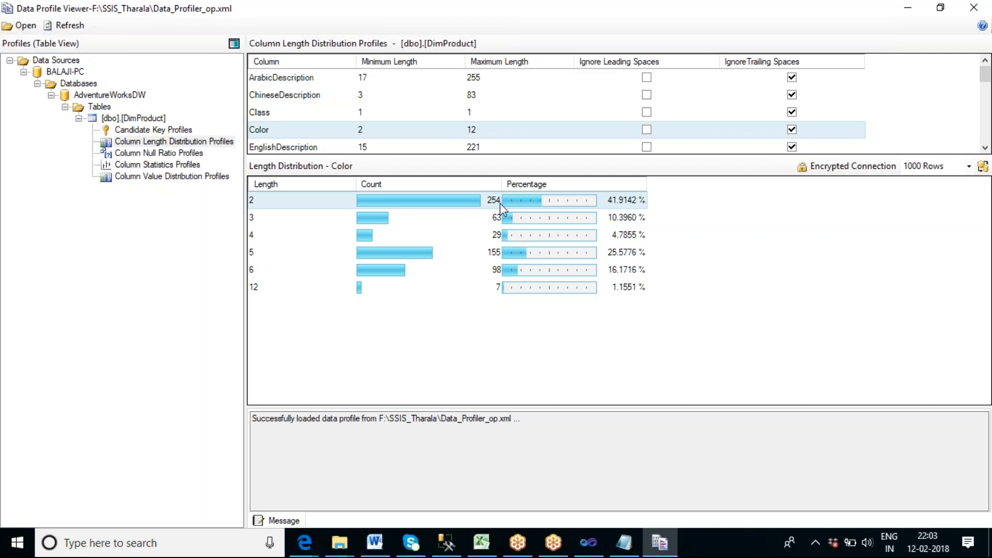
# Switch to SQL Server Management Studio and run "select count(*) from dimproduct where color='NA'".
pyautogui.hotkey('alt', 'Tab')
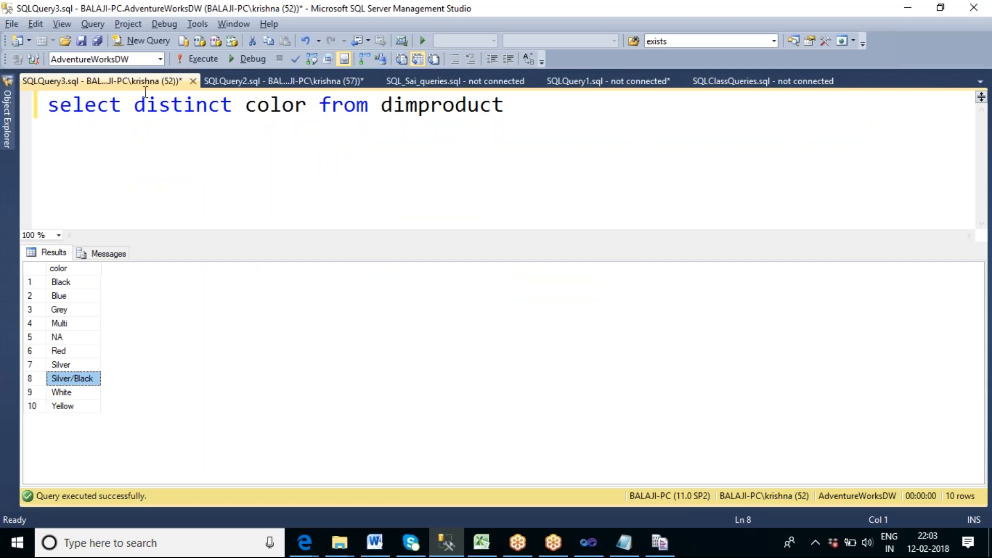
pyautogui.moveTo(133, 105); pyautogui.dragTo(305, 105)
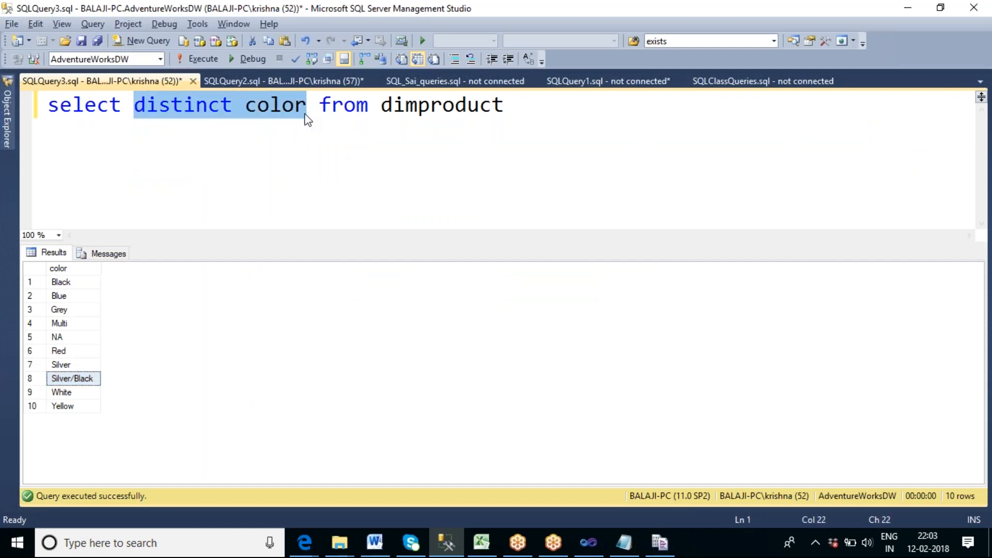
pyautogui.write('count')
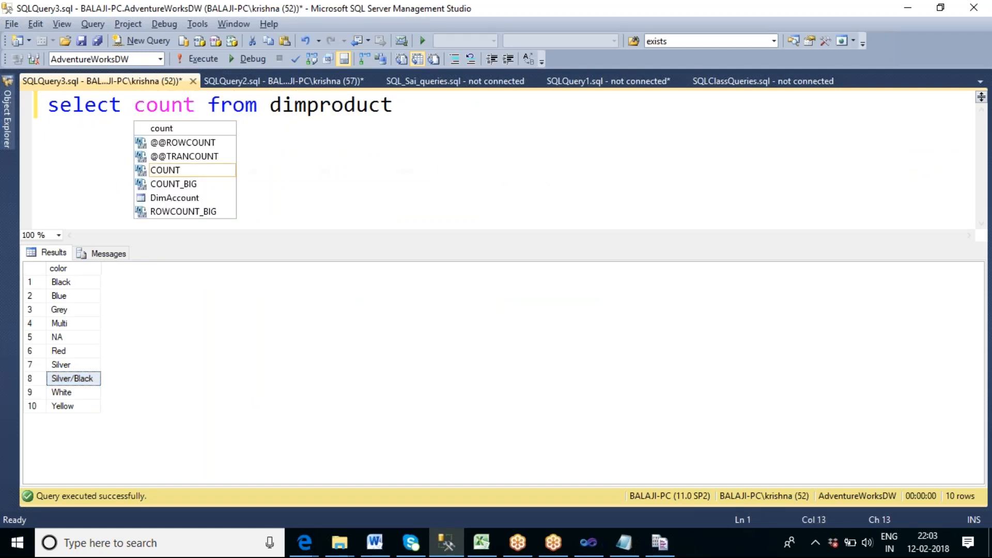
pyautogui.write('(*)')
pyautogui.press('End')
pyautogui.write('where col')
pyautogui.press('BackSpace')
pyautogui.press('BackSpace')
pyautogui.write("coluor='")
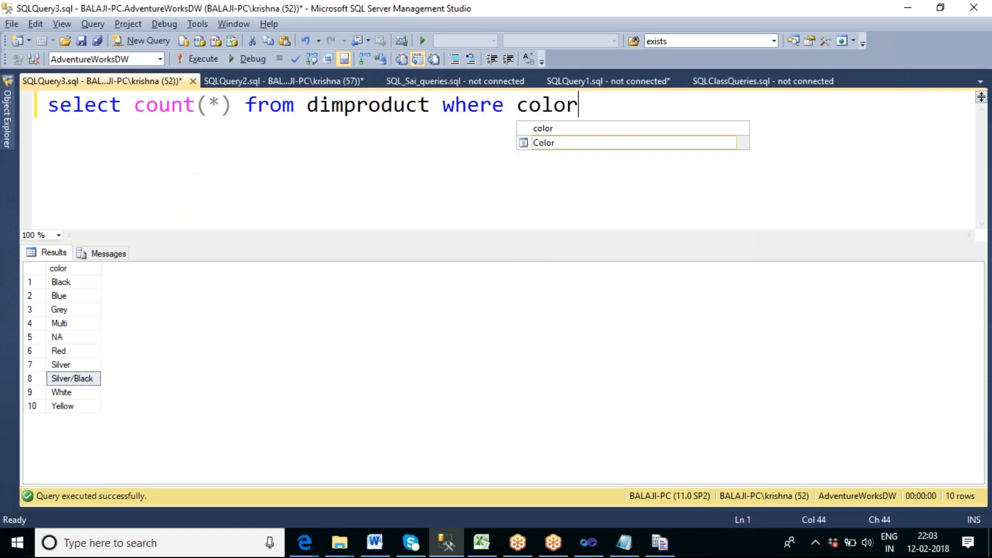
pyautogui.write("NA'")
pyautogui.press('F5')
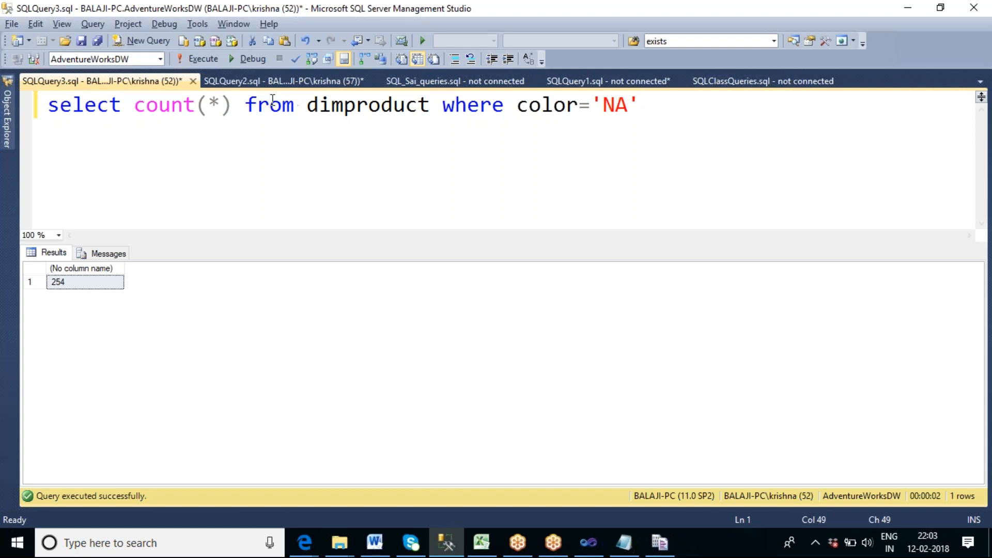
# Return to Data Profile Viewer and examine the length distributions of Color (length 5), ChineseDescription, EnglishDescription and EnglishProductName.
pyautogui.hotkey('alt', 'Tab')
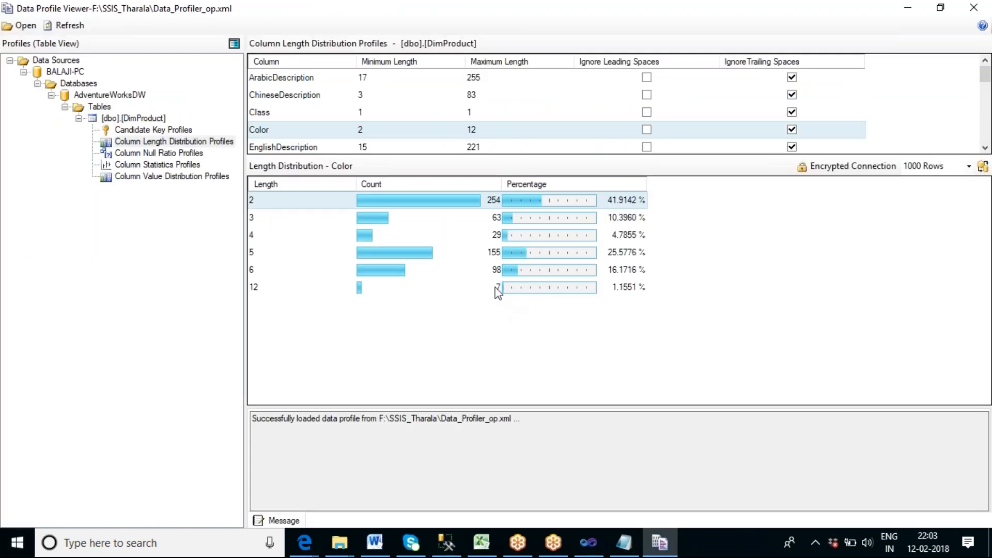
pyautogui.click(260, 254)
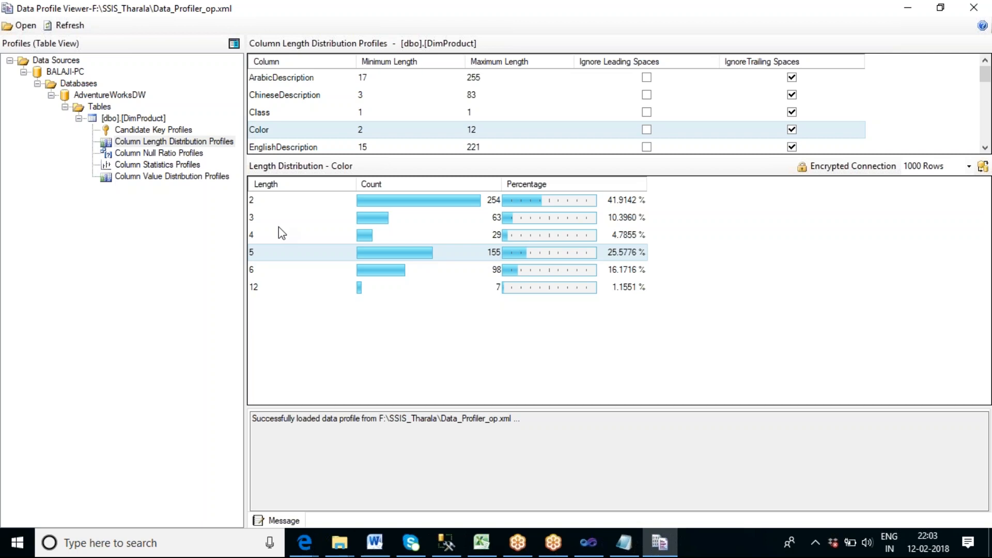
pyautogui.click(314, 98)
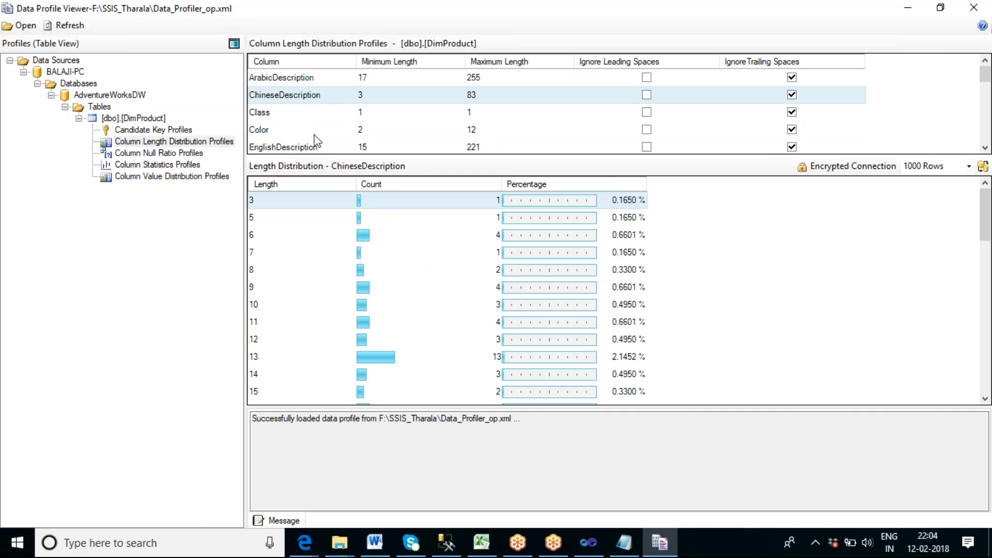
pyautogui.click(313, 148)
pyautogui.scroll(-1, 362, 129)
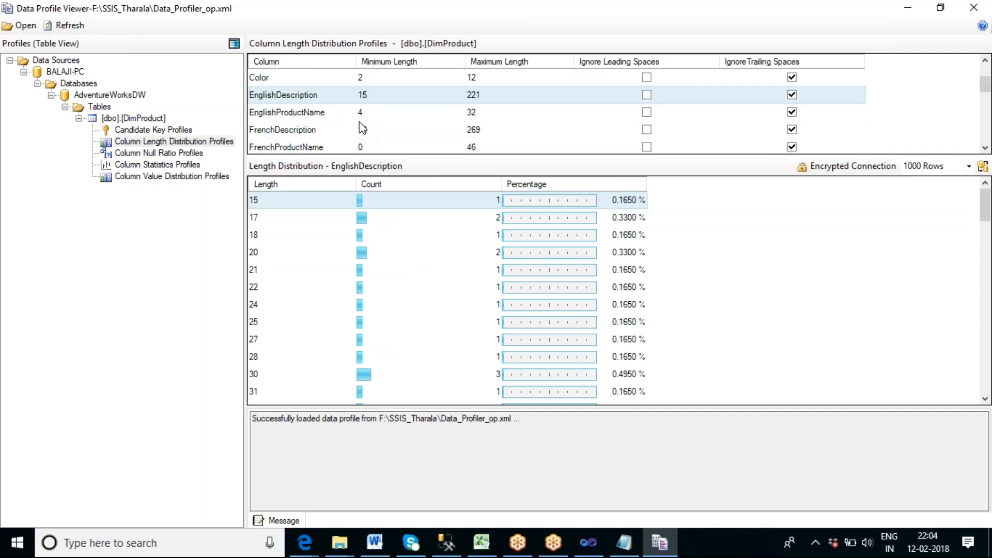
pyautogui.click(321, 114)
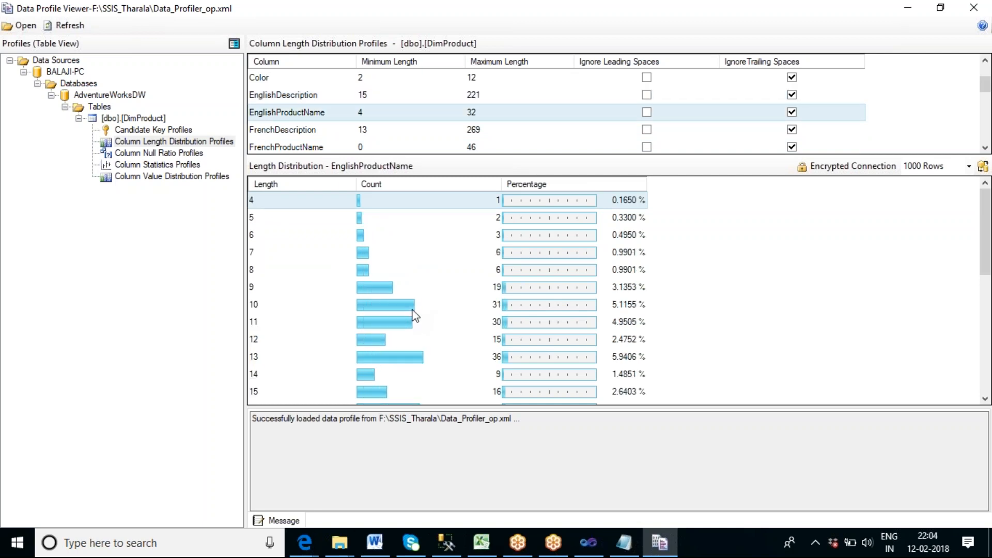
pyautogui.scroll(-3, 413, 315)
pyautogui.scroll(-3, 414, 314)
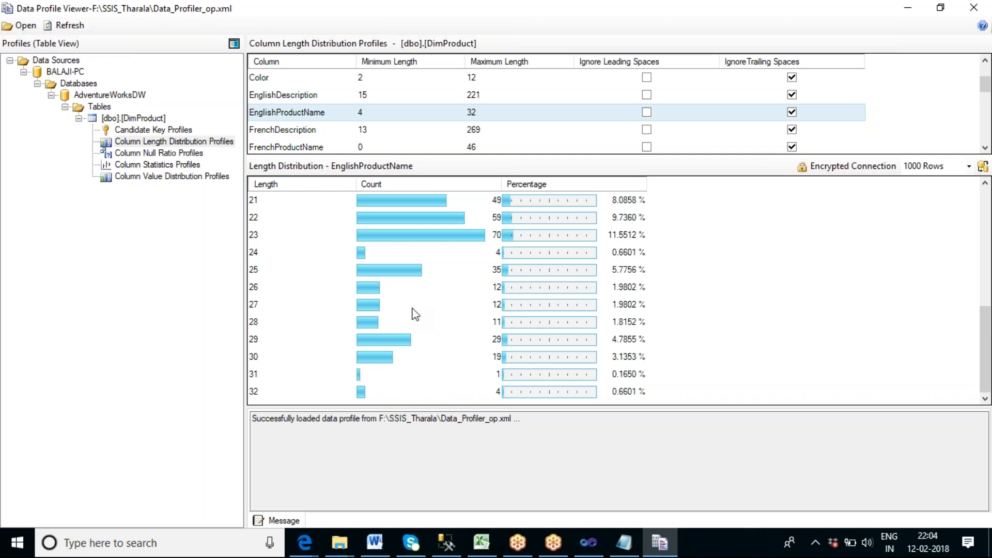
# Examine DimProduct's Column Value Distribution Profiles for the Color and ChineseDescription columns.
pyautogui.click(163, 179)
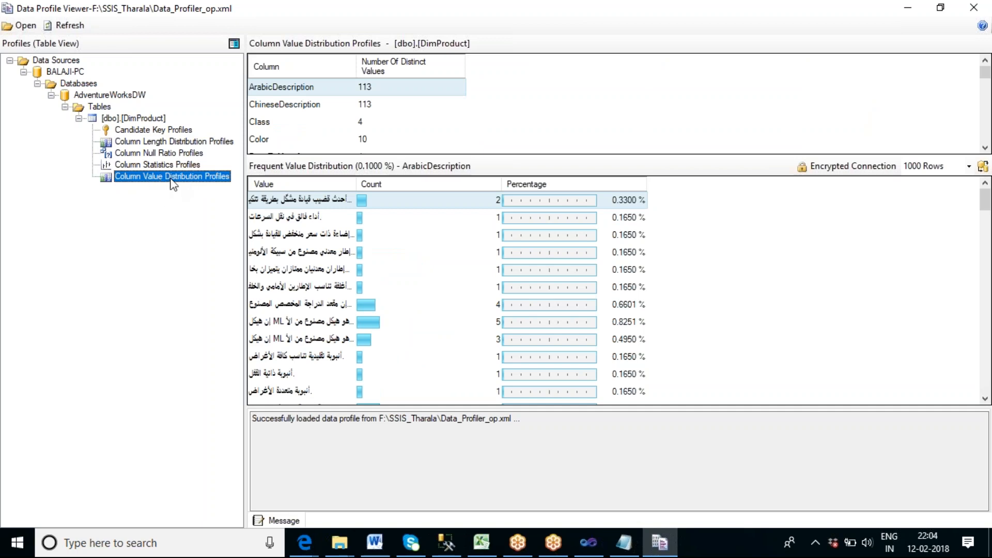
pyautogui.click(267, 145)
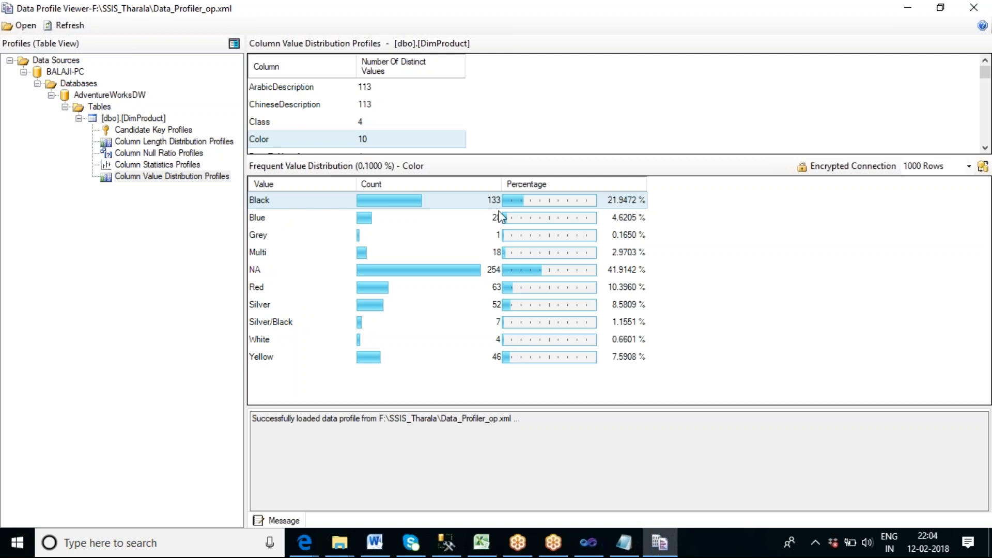
pyautogui.click(277, 107)
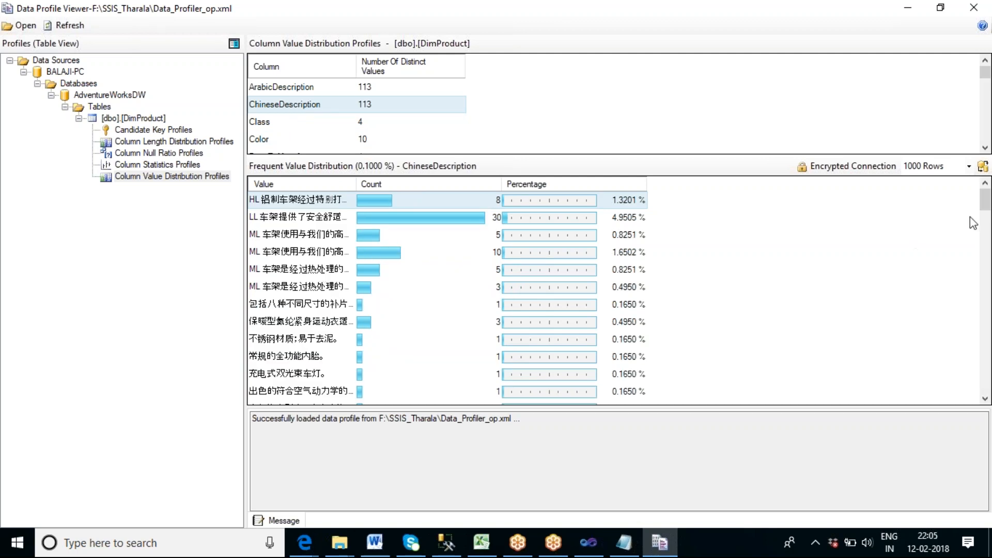
pyautogui.moveTo(985, 207); pyautogui.dragTo(986, 381)
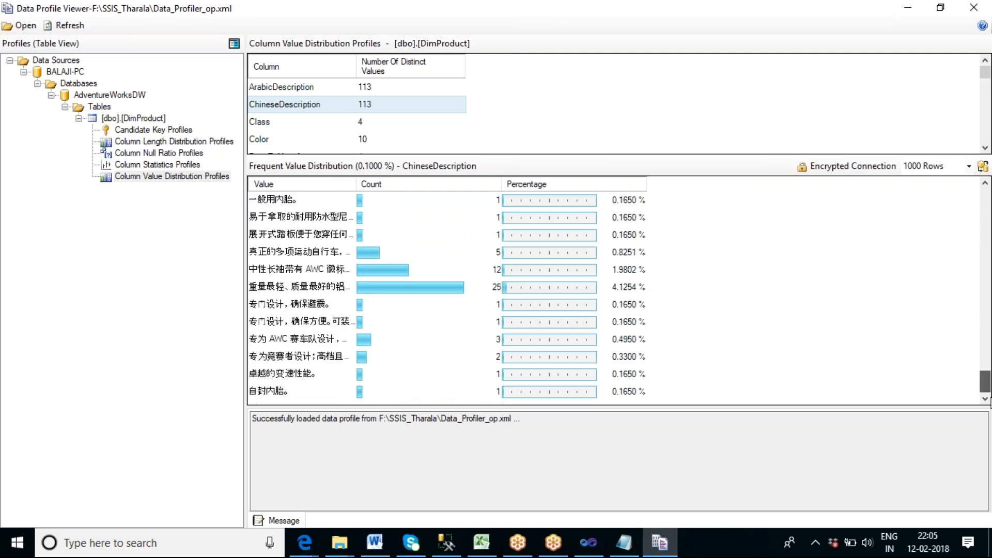
pyautogui.click(331, 288)
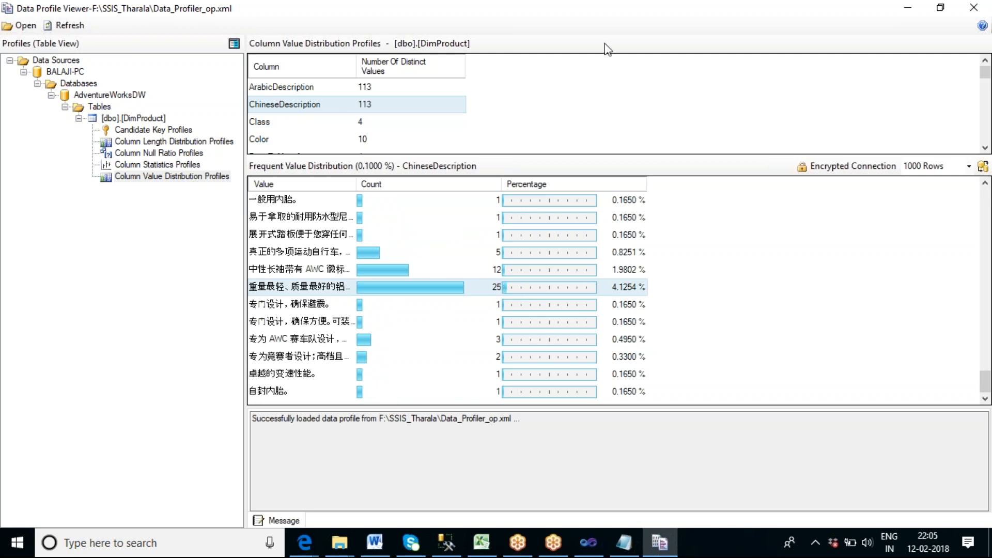
pyautogui.click(554, 11)
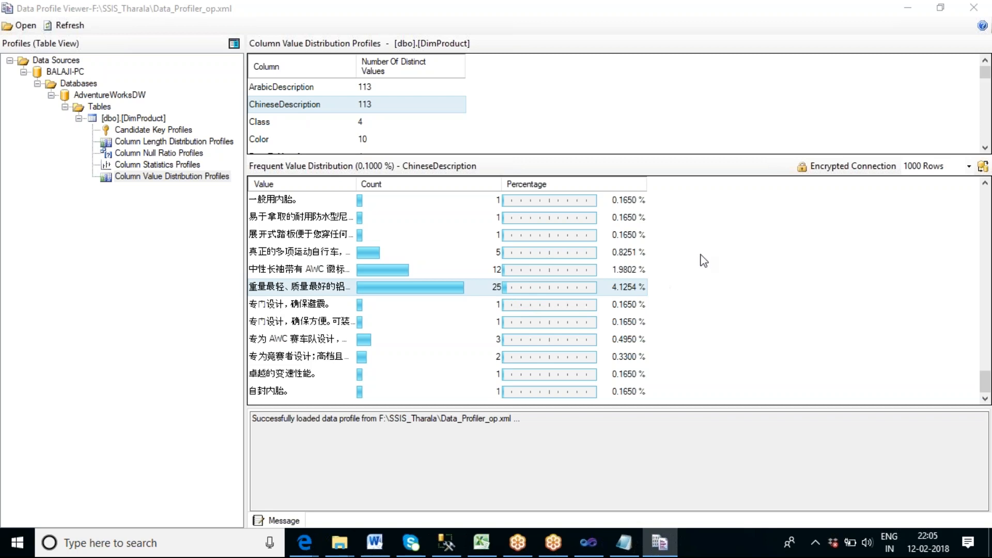
pyautogui.scroll(10, 709, 315)
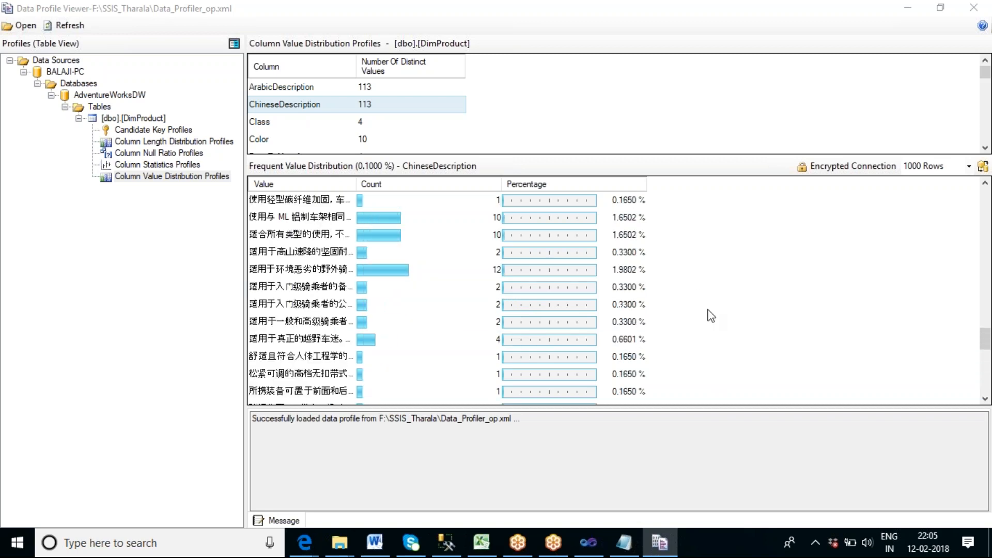
pyautogui.scroll(2, 708, 310)
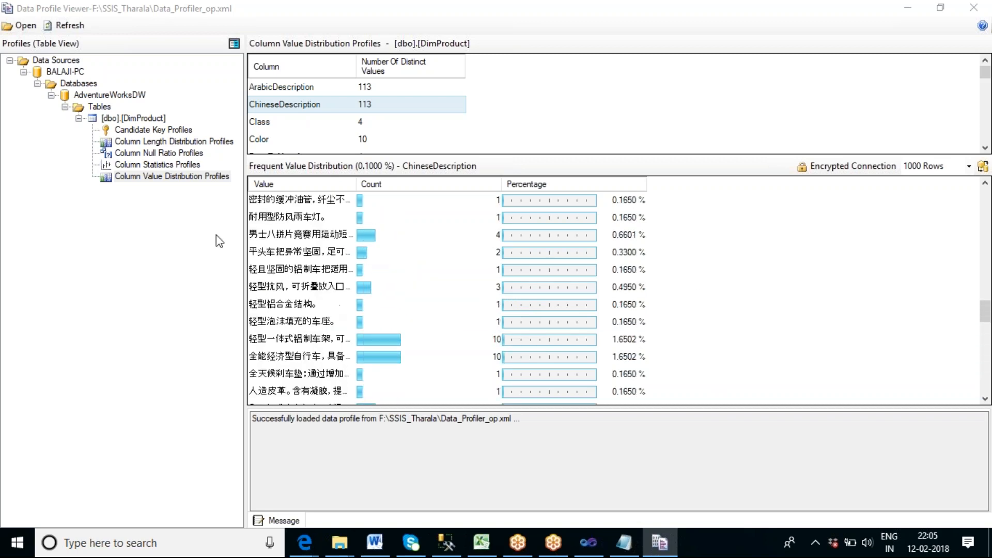
# Review DimProduct's Column Null Ratio Profiles, checking the null counts and percentages of EndDate and Status_New.
pyautogui.click(161, 153)
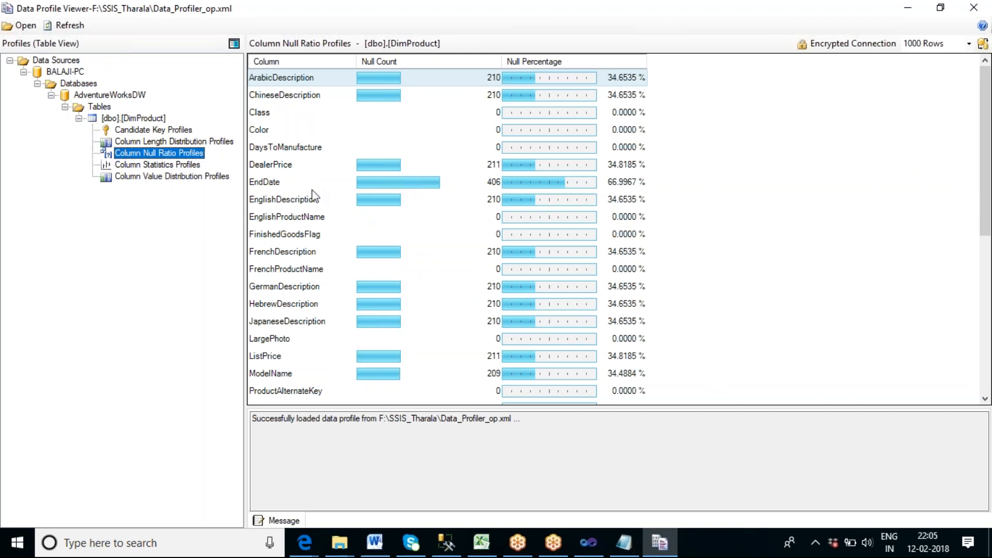
pyautogui.click(266, 183)
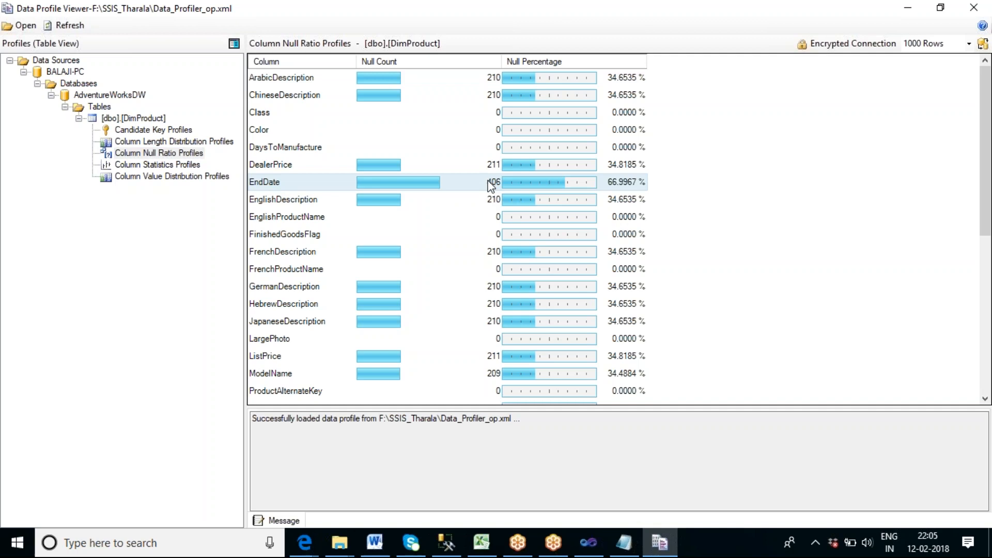
pyautogui.click(147, 119)
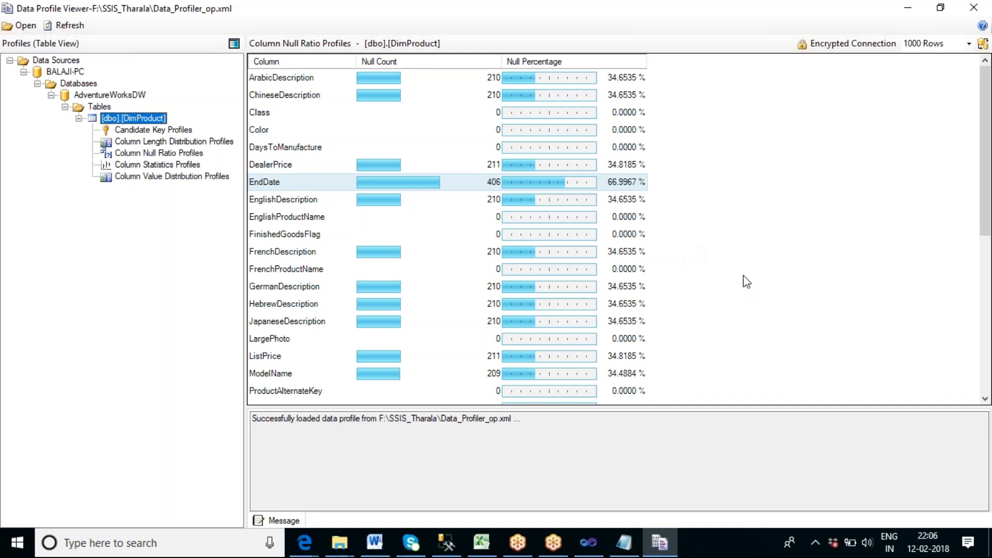
pyautogui.scroll(-6, 747, 282)
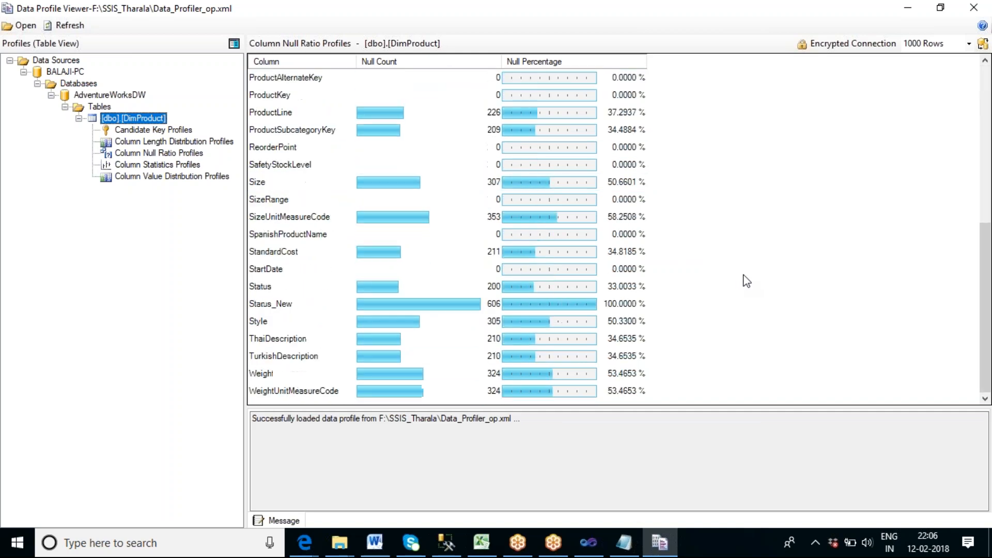
pyautogui.click(279, 306)
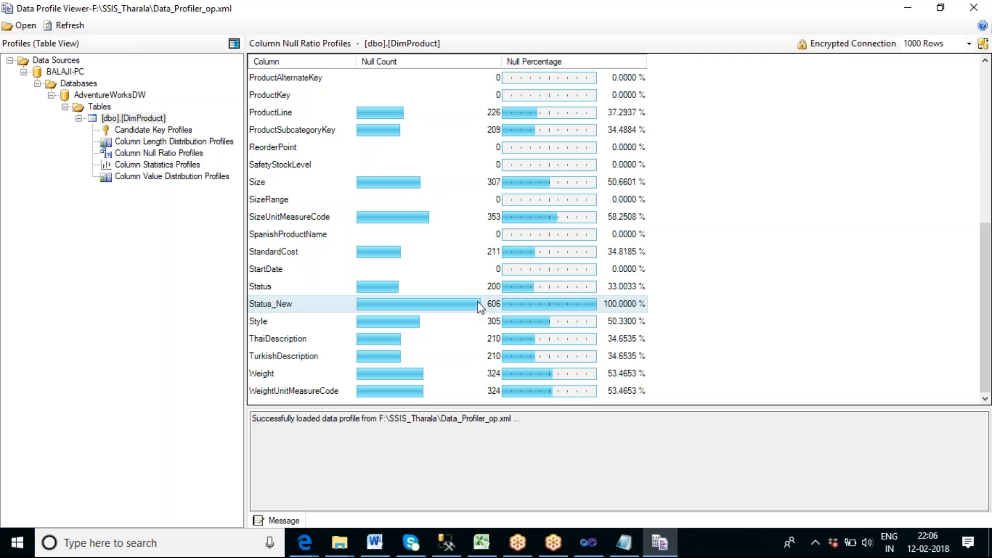
pyautogui.scroll(5, 481, 299)
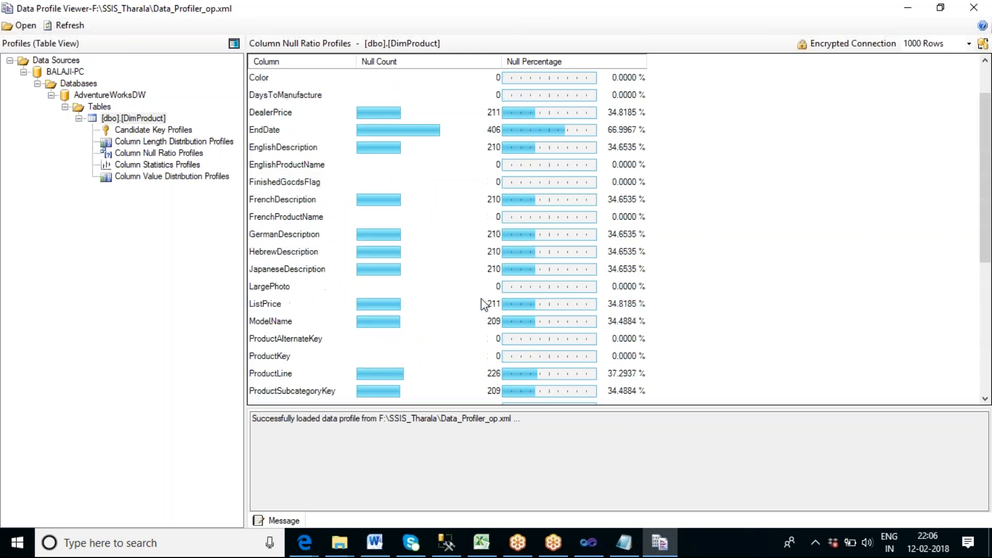
pyautogui.scroll(1, 481, 302)
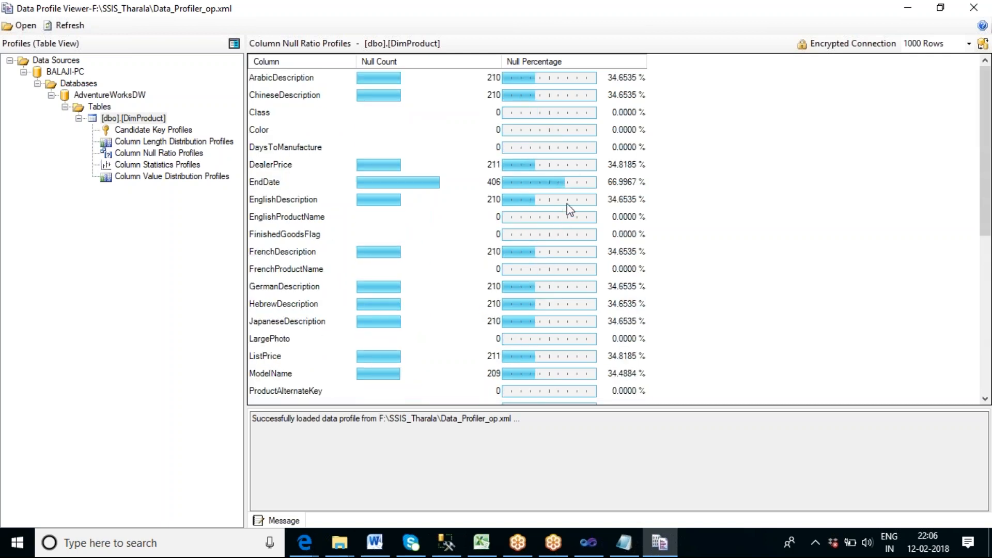
pyautogui.scroll(-6, 568, 209)
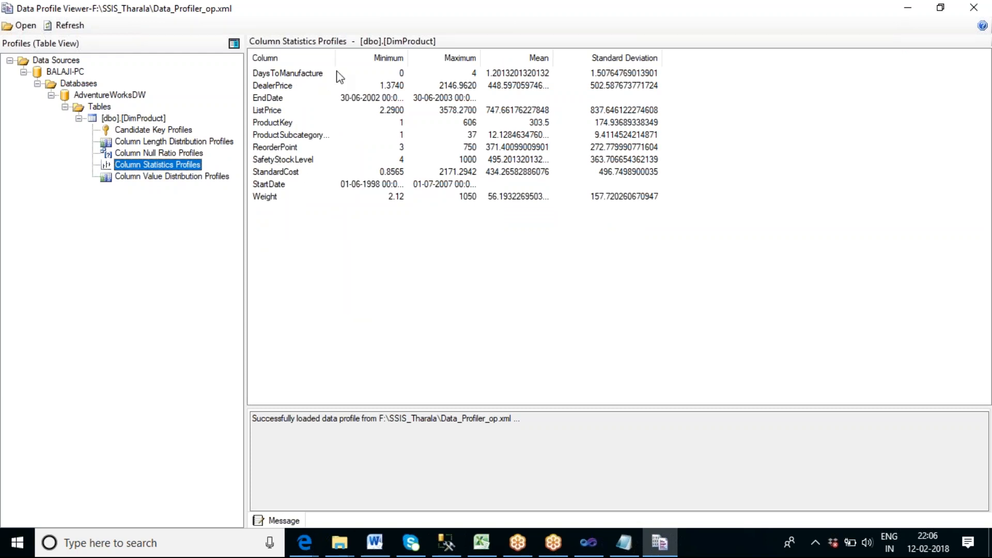
# Widen the column names in DimProduct's Column Statistics Profiles and inspect DealerPrice, ListPrice, ProductKey, ReorderPoint and StandardCost.
pyautogui.moveTo(340, 57); pyautogui.dragTo(382, 57)
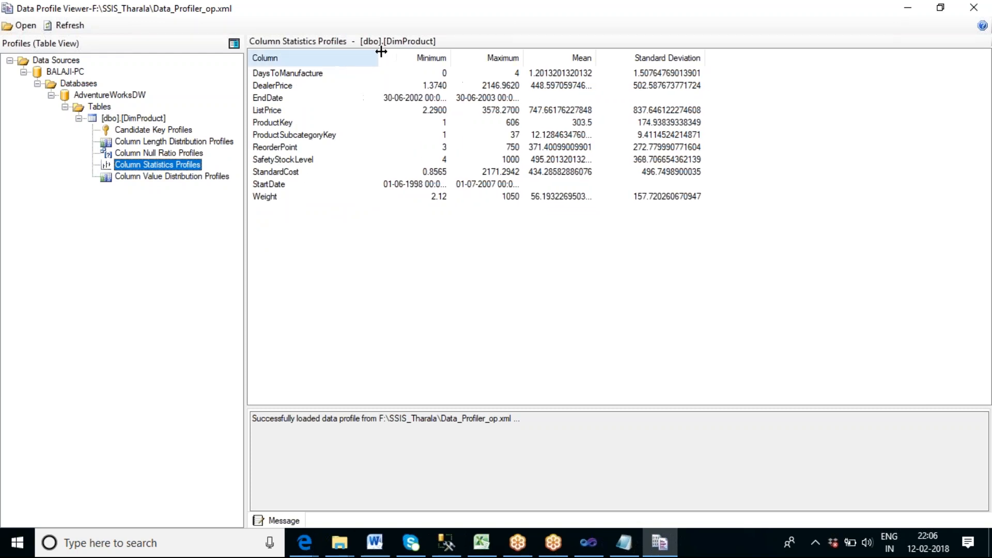
pyautogui.click(281, 87)
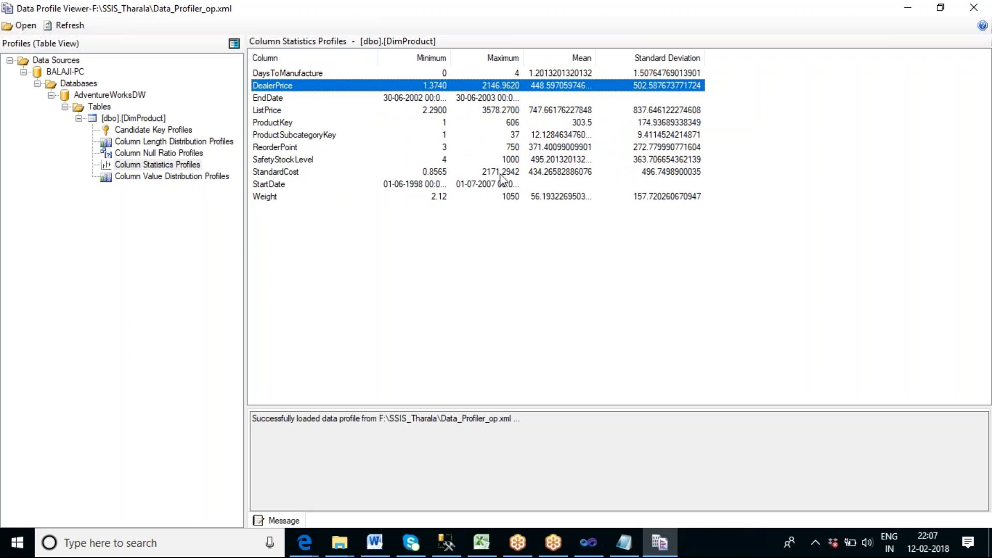
pyautogui.click(271, 110)
pyautogui.click(272, 123)
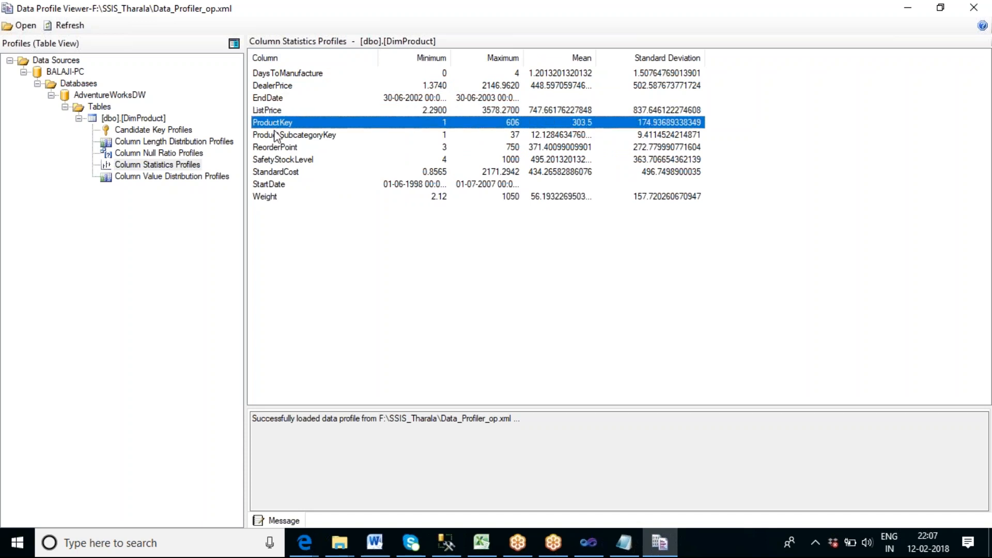
pyautogui.click(275, 147)
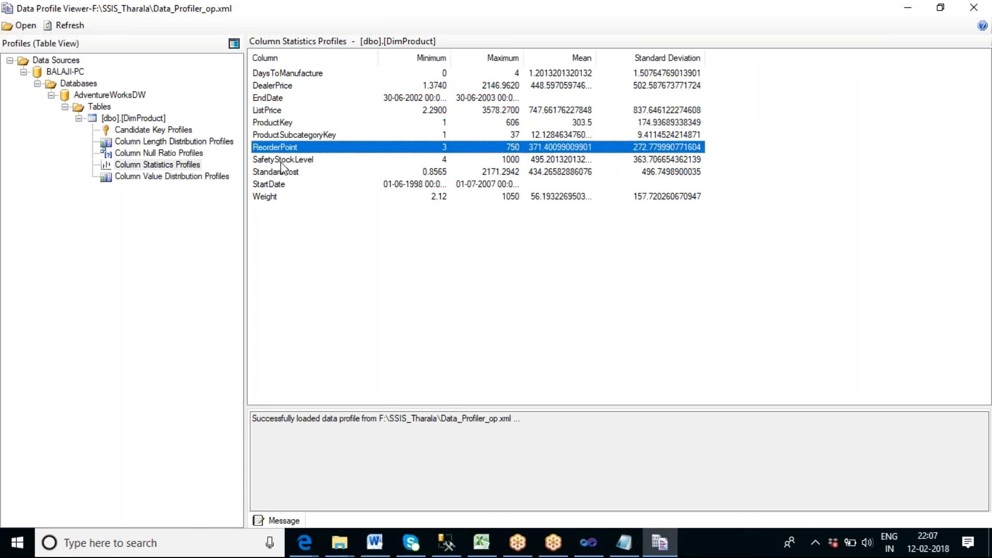
pyautogui.click(293, 174)
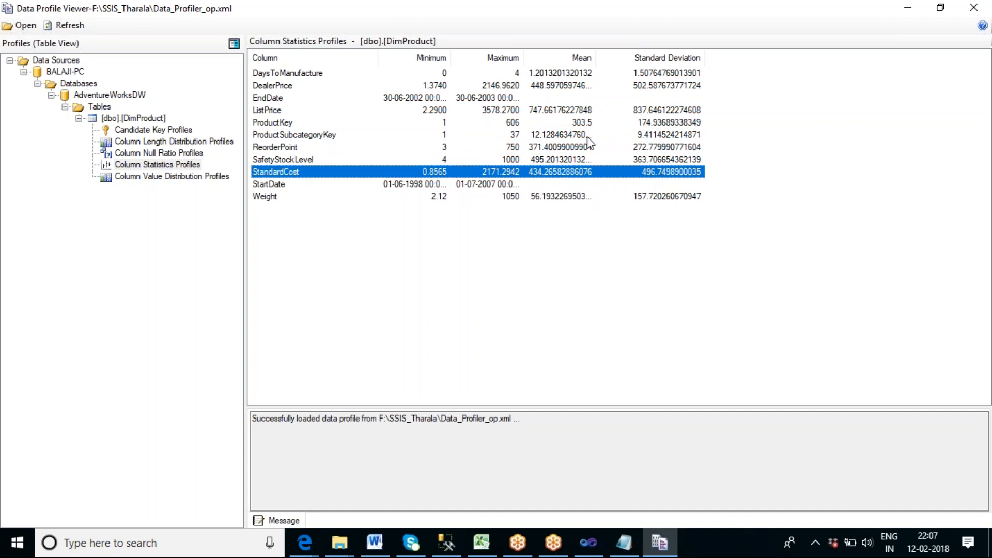
# Check the EndDate and StartDate minimum and maximum, glance at Column Value Distribution Profiles and return to Column Statistics Profiles.
pyautogui.click(274, 99)
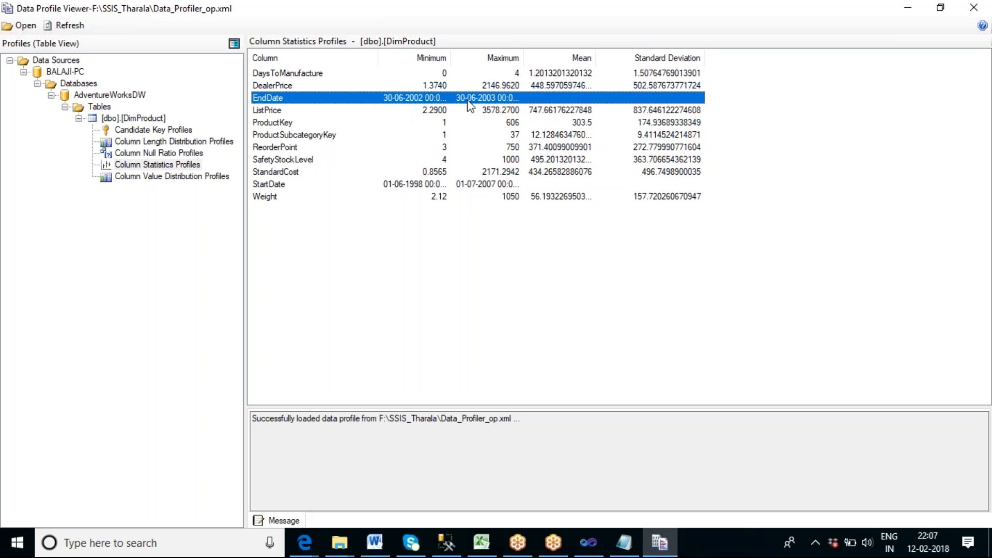
pyautogui.click(280, 185)
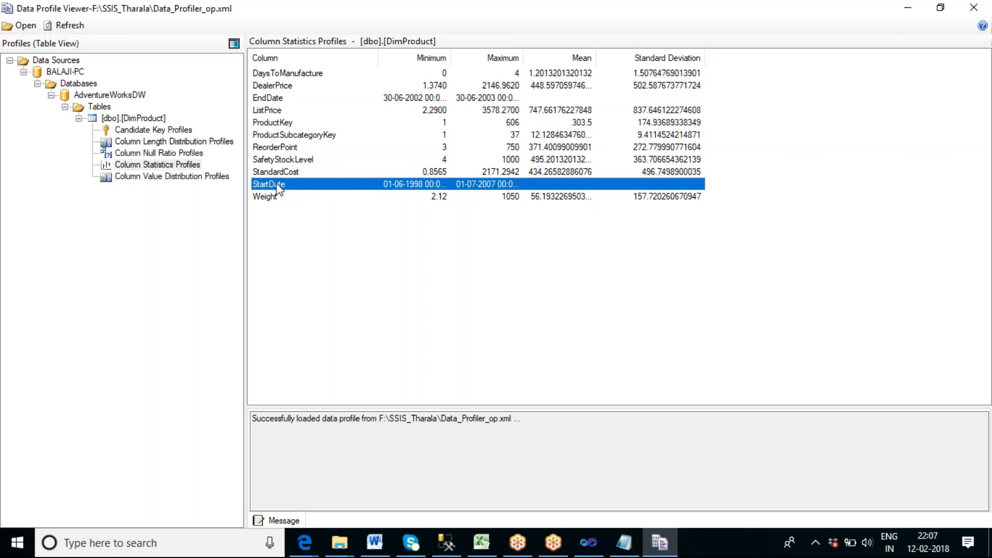
pyautogui.click(161, 175)
pyautogui.click(155, 164)
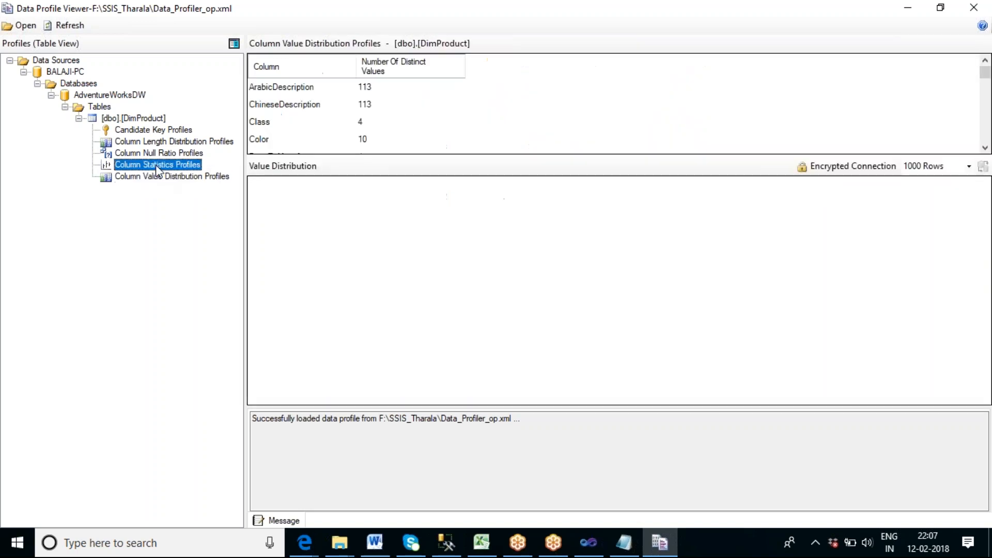
# Glance at DimProduct's Column Length Distribution Profiles, check ProductKey's strength in Candidate Key Profiles, and close the profile viewer.
pyautogui.click(150, 153)
pyautogui.click(148, 142)
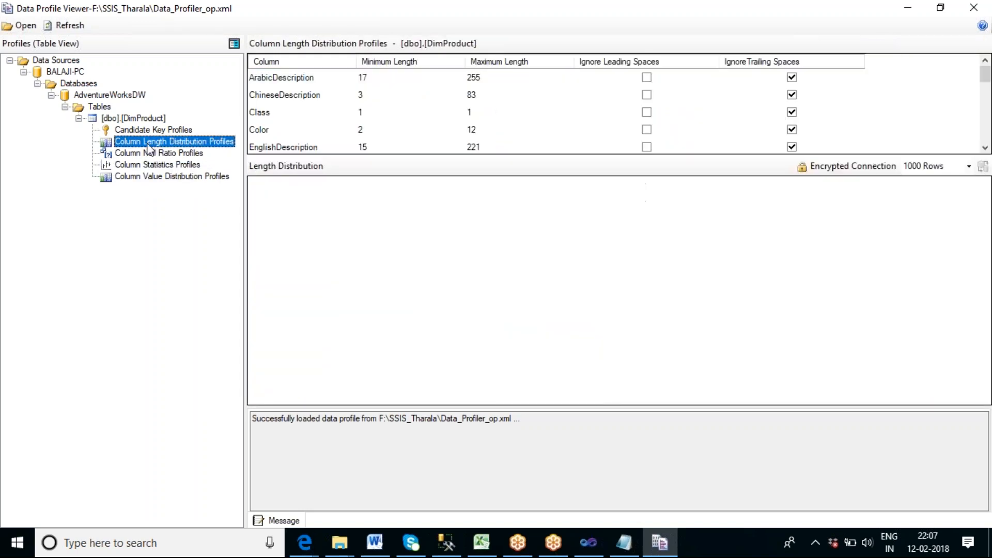
pyautogui.click(148, 130)
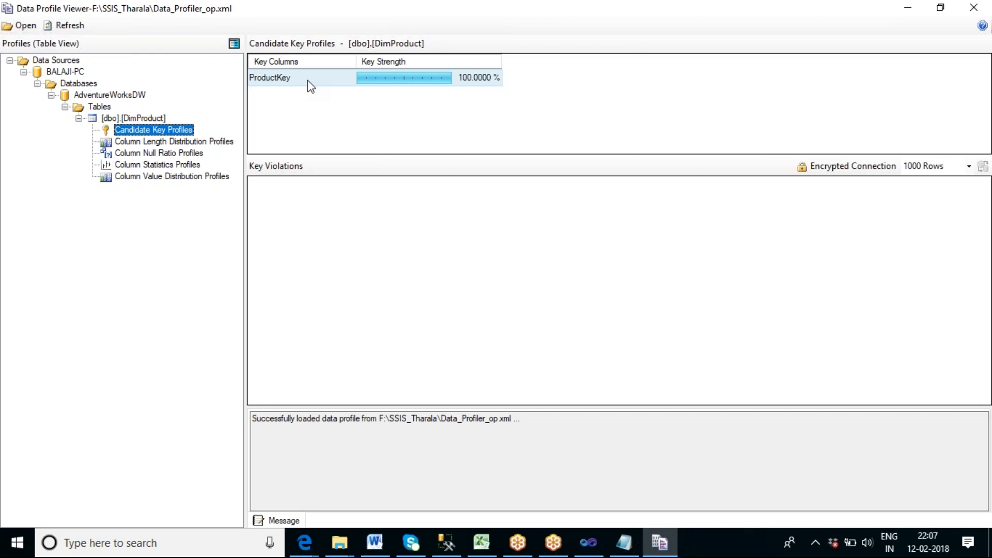
pyautogui.click(292, 82)
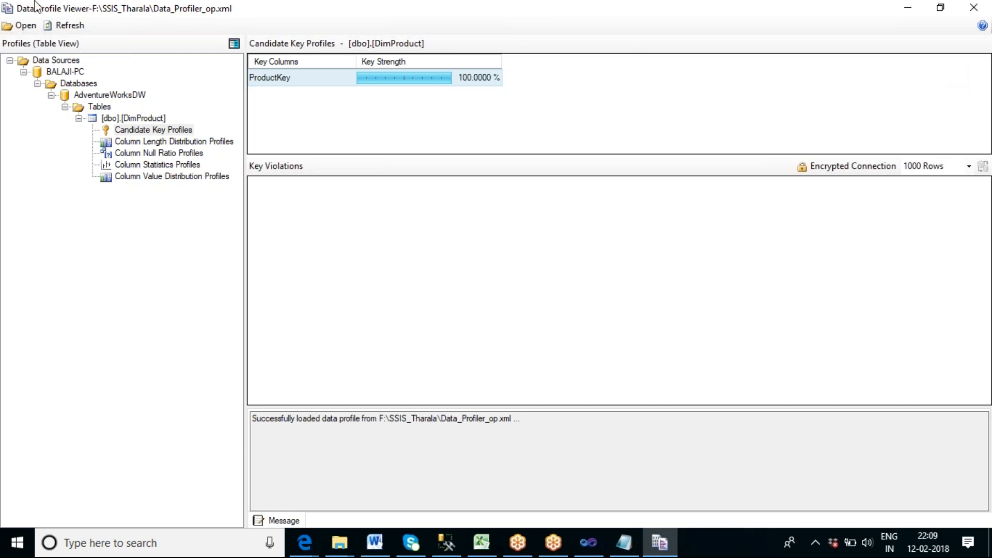
pyautogui.click(984, 15)
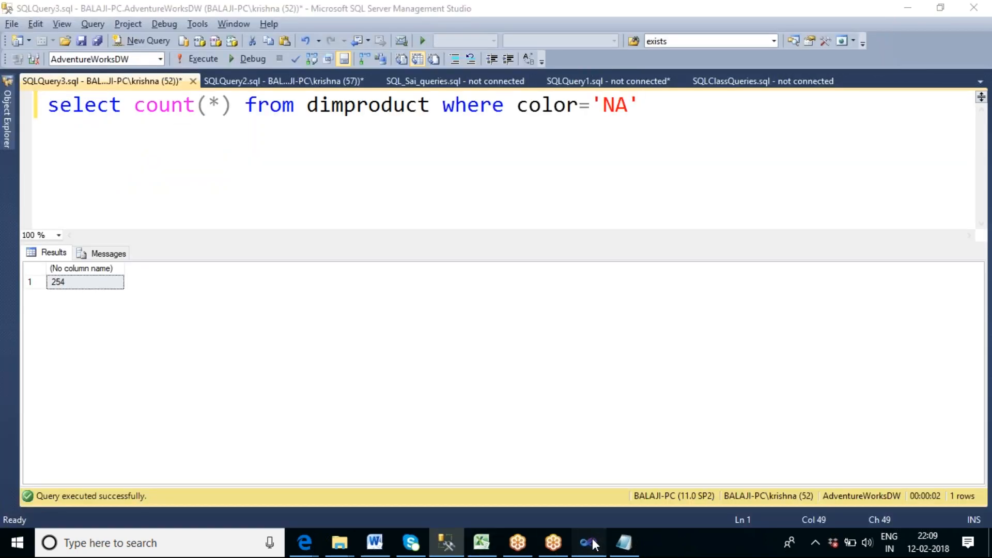
# Switch to Visual Studio, stop the package's debugging run and open the Data Profiling Task for editing.
pyautogui.click(589, 542)
pyautogui.click(438, 41)
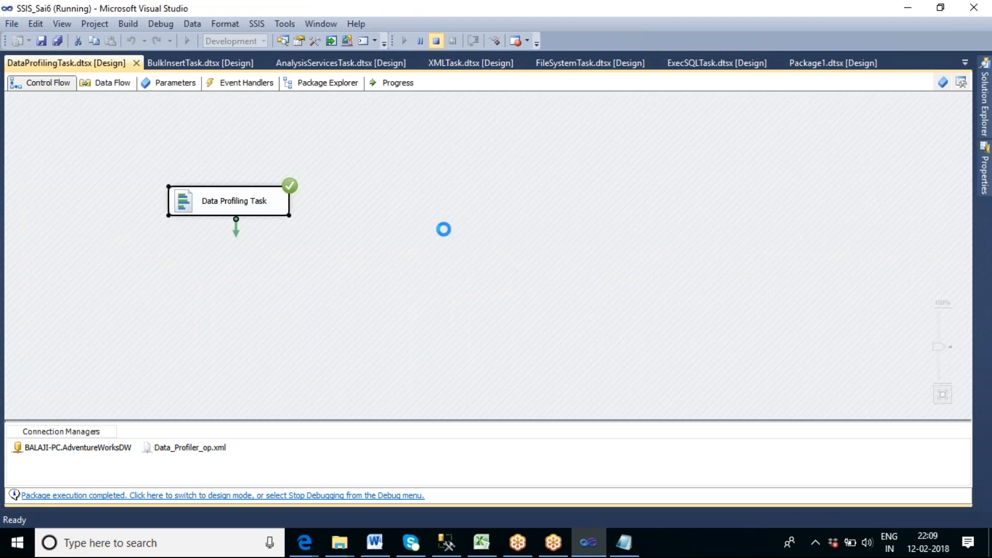
pyautogui.doubleClick(442, 216)
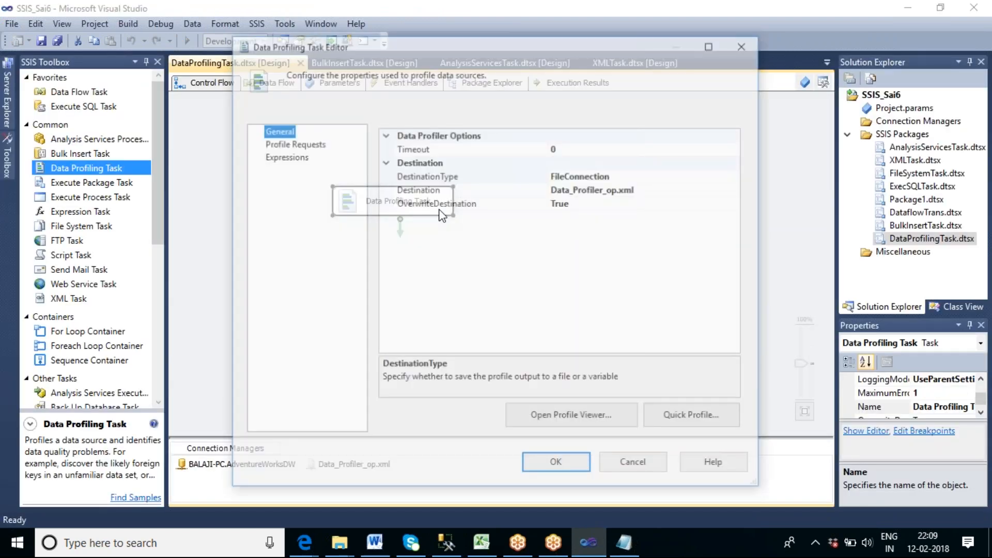
# Start a new file connection for the task's Destination and browse for its file in the SSIS_Tharala folder.
pyautogui.click(682, 192)
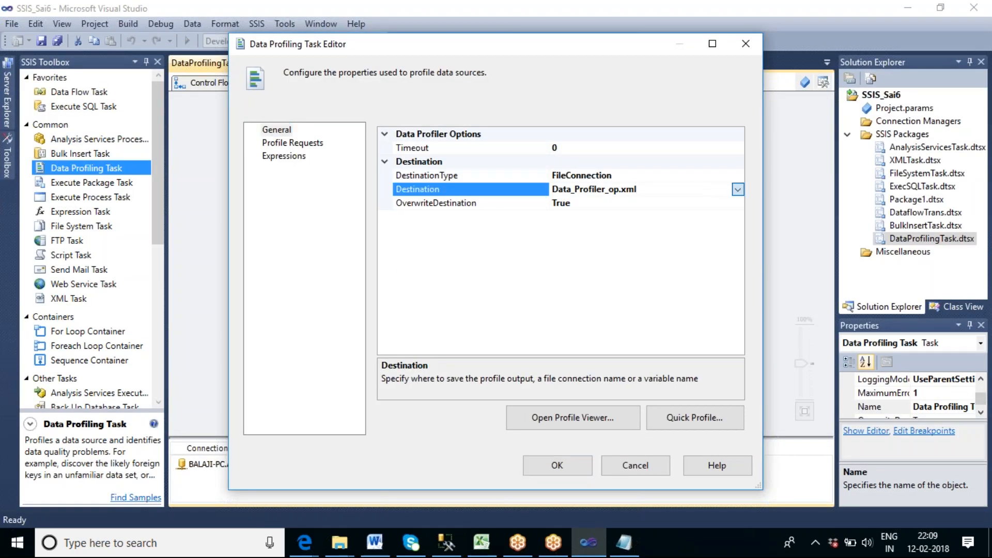
pyautogui.click(738, 189)
pyautogui.click(667, 205)
pyautogui.click(512, 259)
pyautogui.click(503, 269)
pyautogui.click(615, 285)
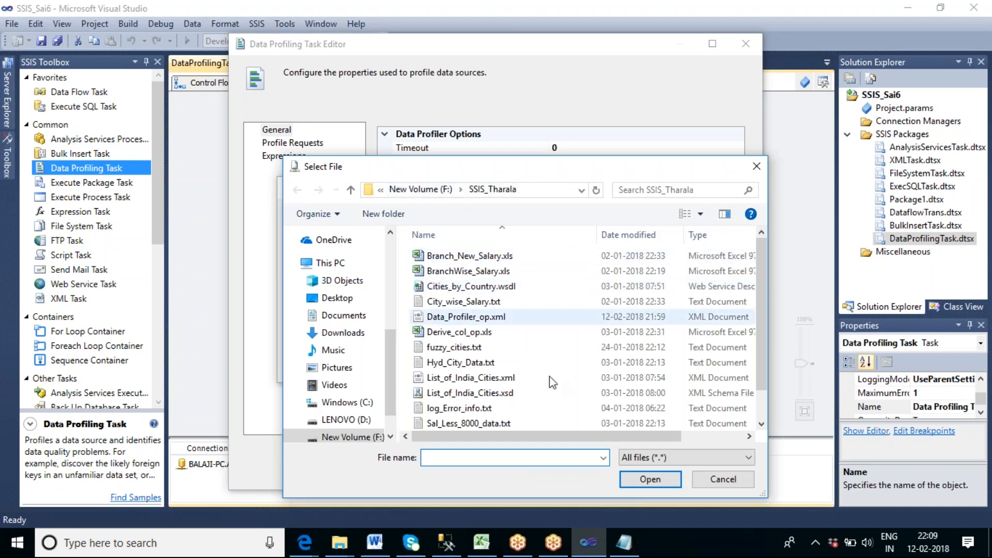
# Name the connection's file Krishna_Profile.txt and save it as the Data Profiling Task's destination.
pyautogui.write('Krishna')
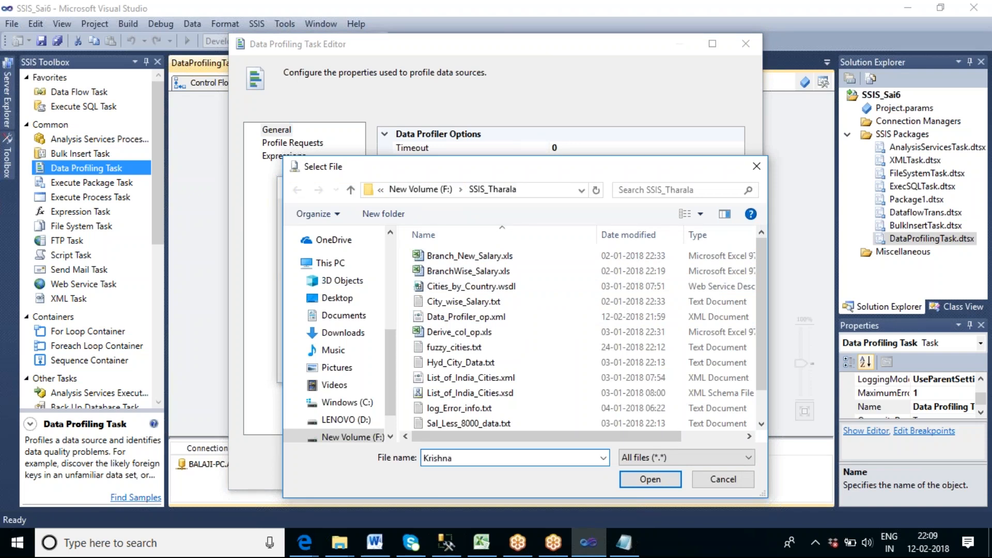
pyautogui.write('_Profile.txt')
pyautogui.click(650, 479)
pyautogui.click(591, 321)
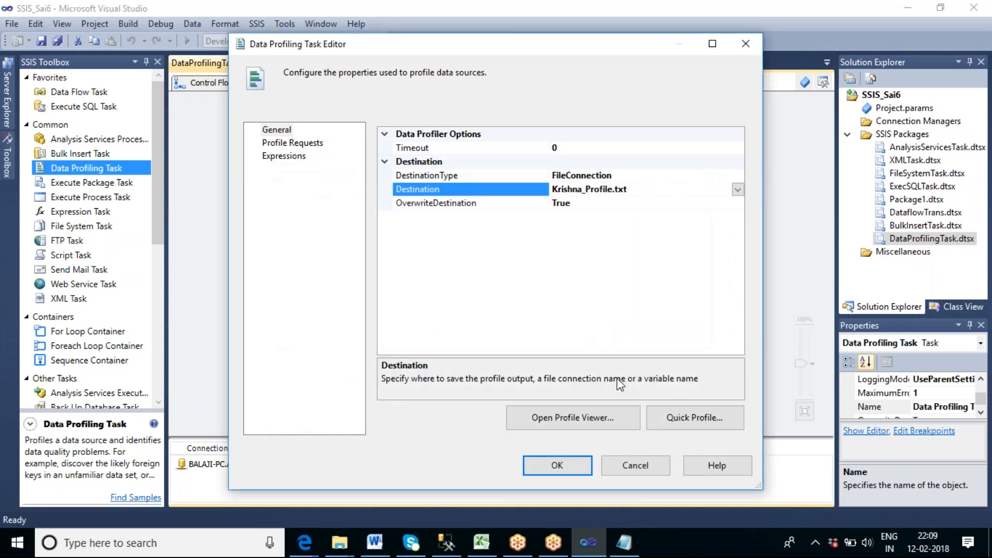
pyautogui.click(564, 471)
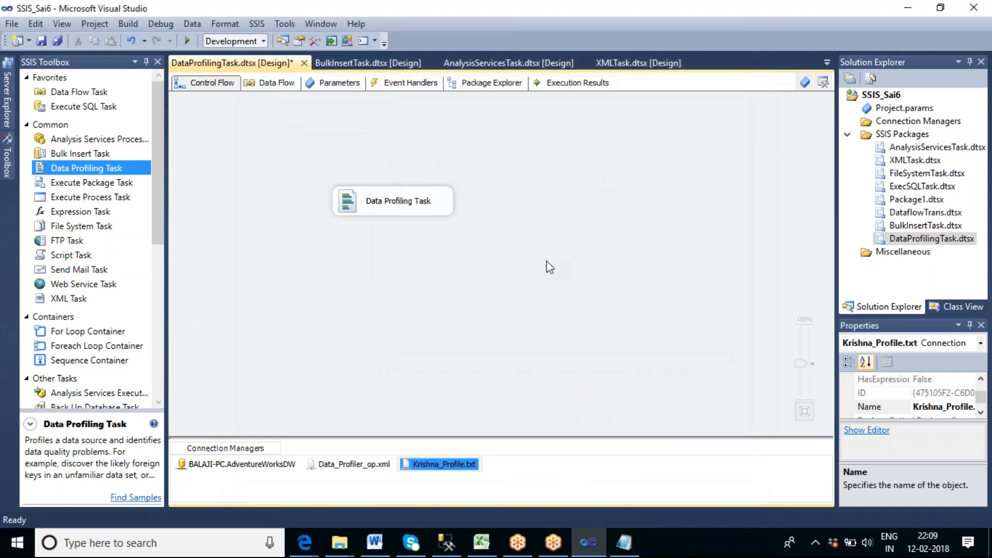
# Execute the Data Profiling Task and locate its output file Krishna_Profile.txt in the SSIS_Tharala folder.
pyautogui.rightClick(430, 202)
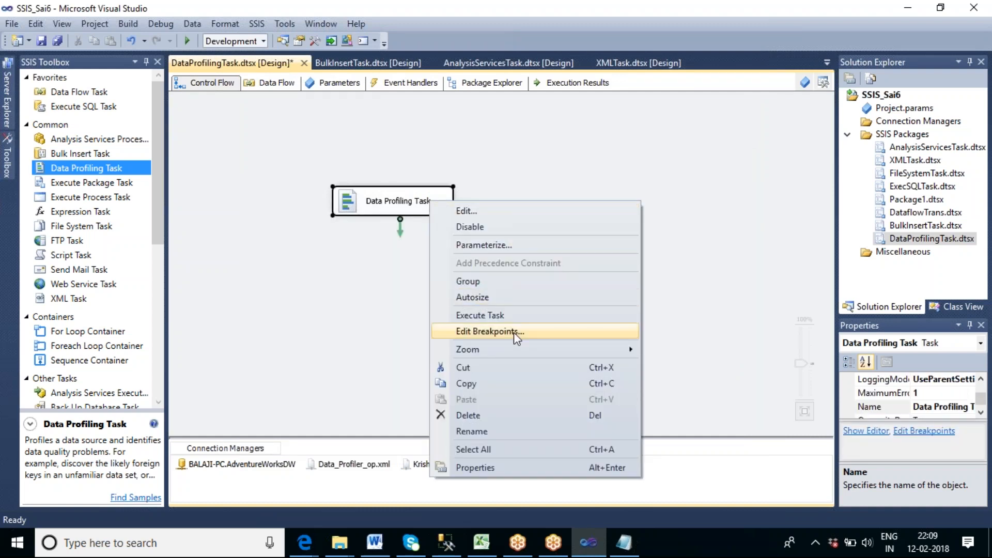
pyautogui.click(481, 316)
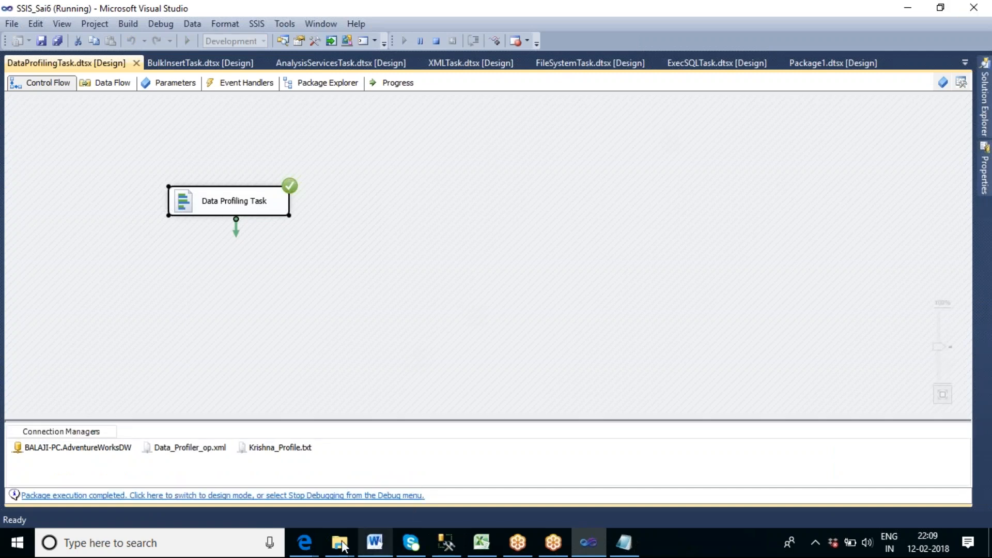
pyautogui.moveTo(339, 543)
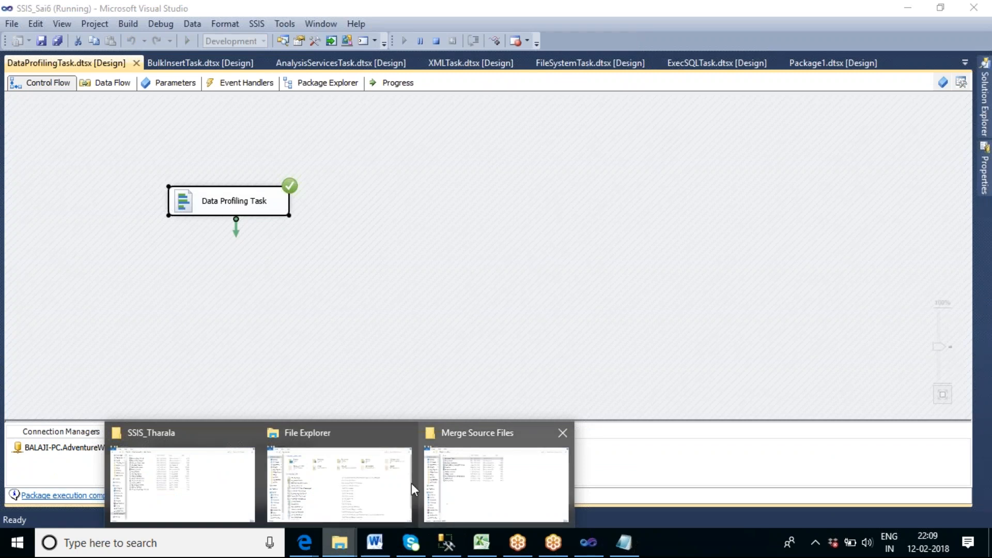
pyautogui.click(217, 490)
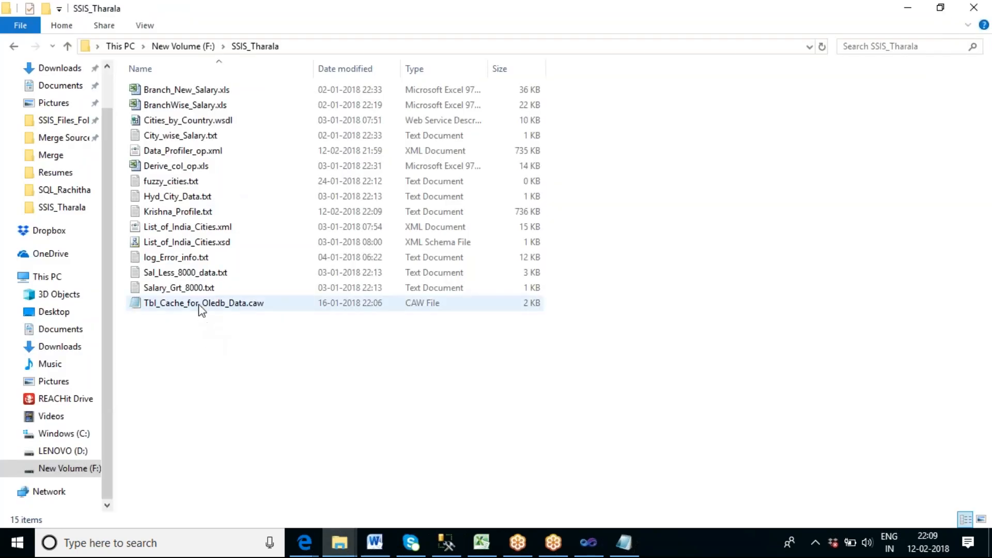
pyautogui.click(195, 217)
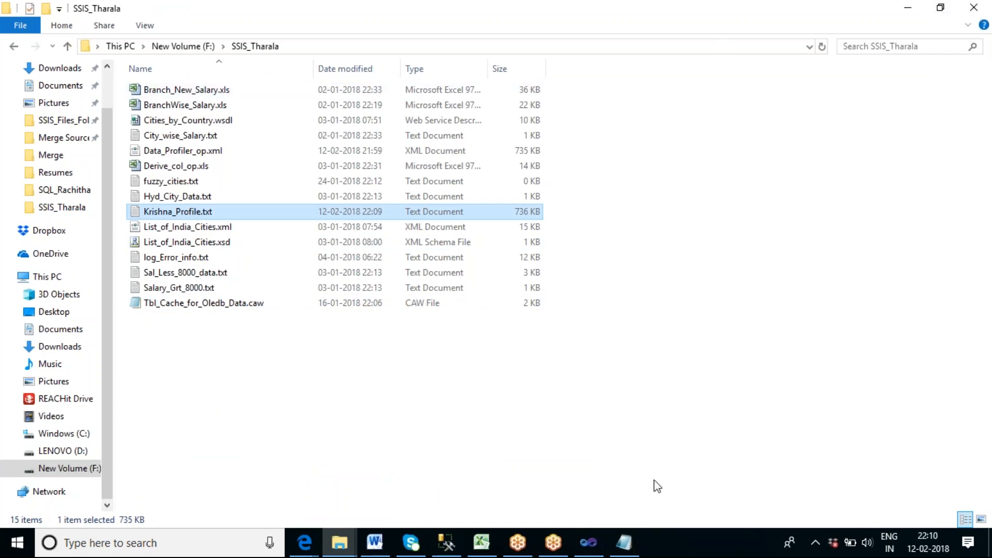
# Return to Visual Studio to stop debugging, and launch Data Profile Viewer.
pyautogui.click(598, 550)
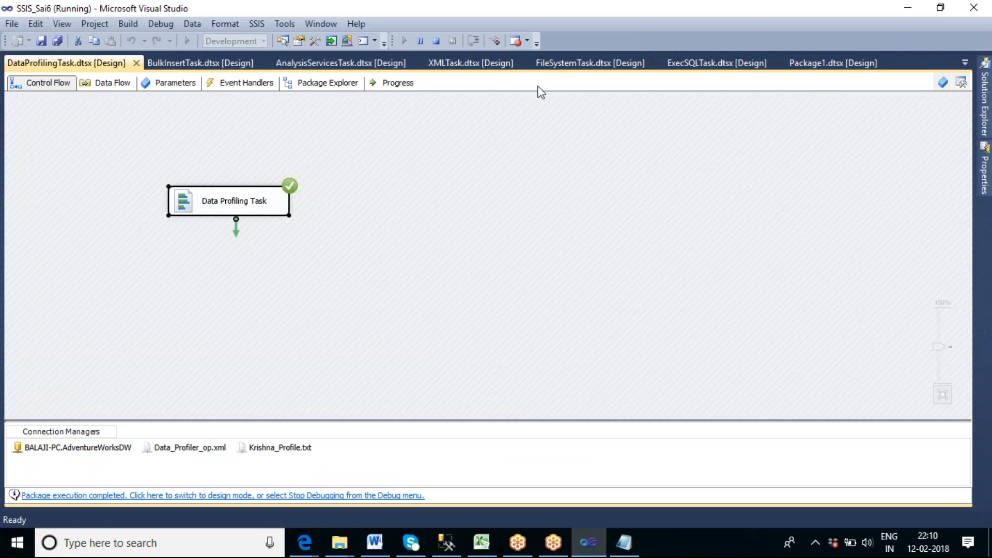
pyautogui.click(435, 42)
pyautogui.click(211, 544)
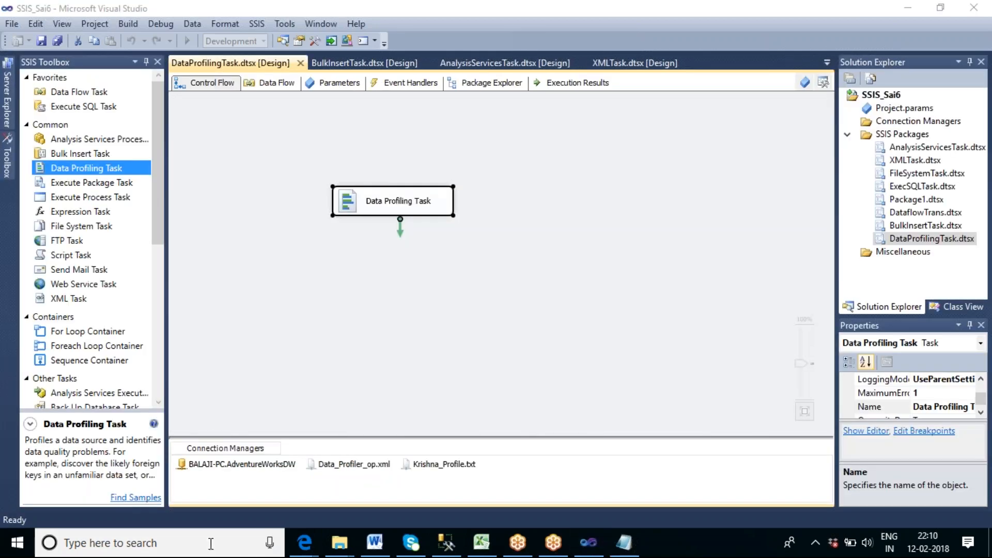
pyautogui.write('d')
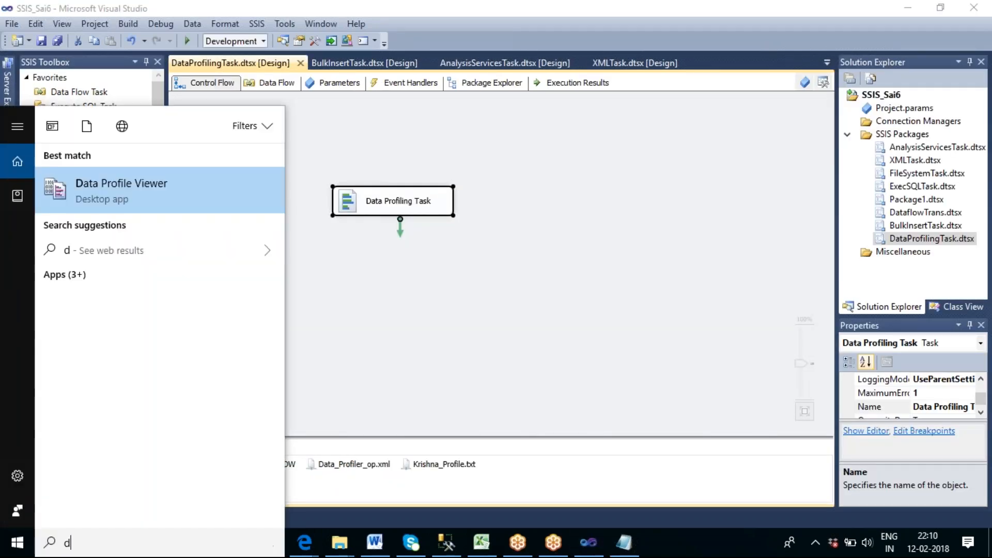
pyautogui.write('at')
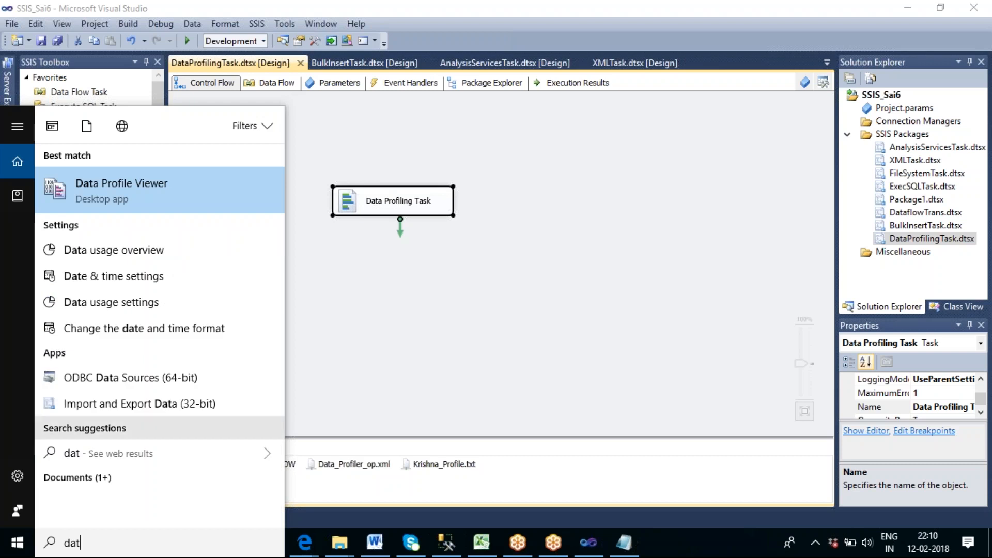
pyautogui.click(117, 201)
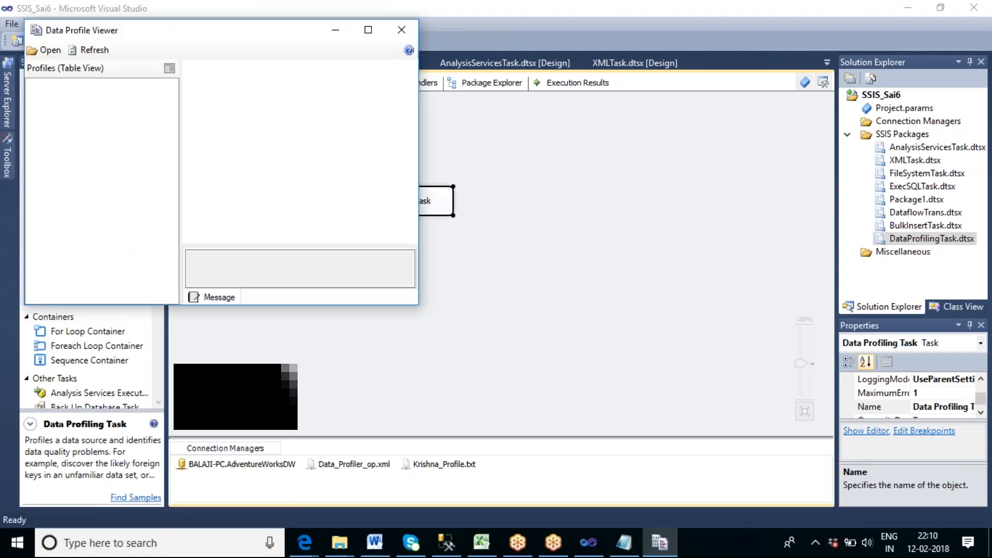
# Load Krishna_Profile.txt from SSIS_Tharala by showing all file types, and maximize the profile viewer.
pyautogui.click(50, 50)
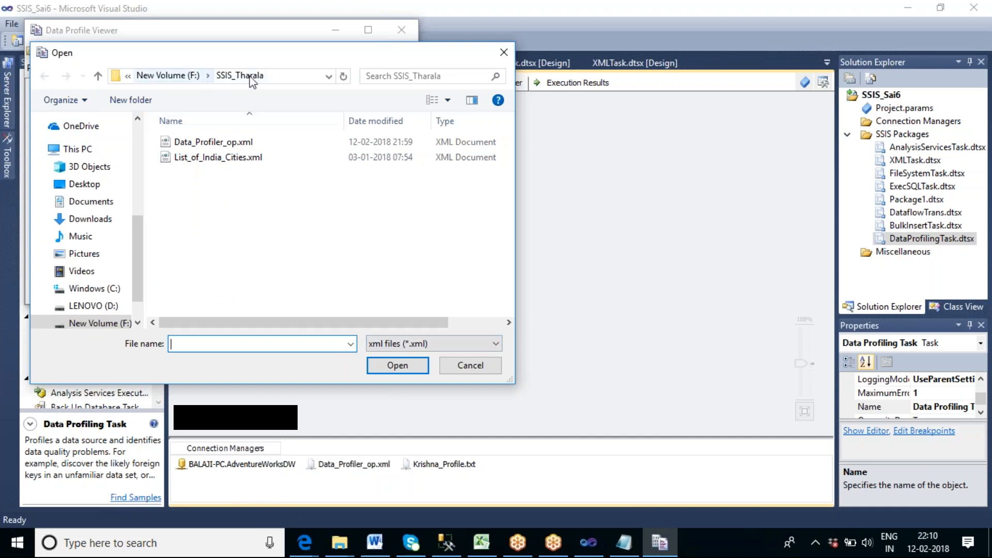
pyautogui.click(408, 346)
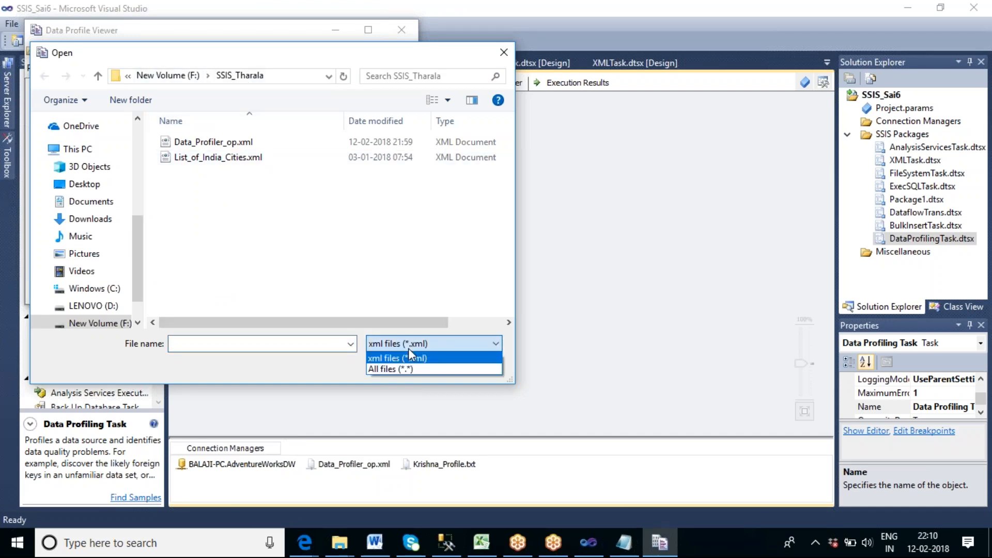
pyautogui.click(409, 369)
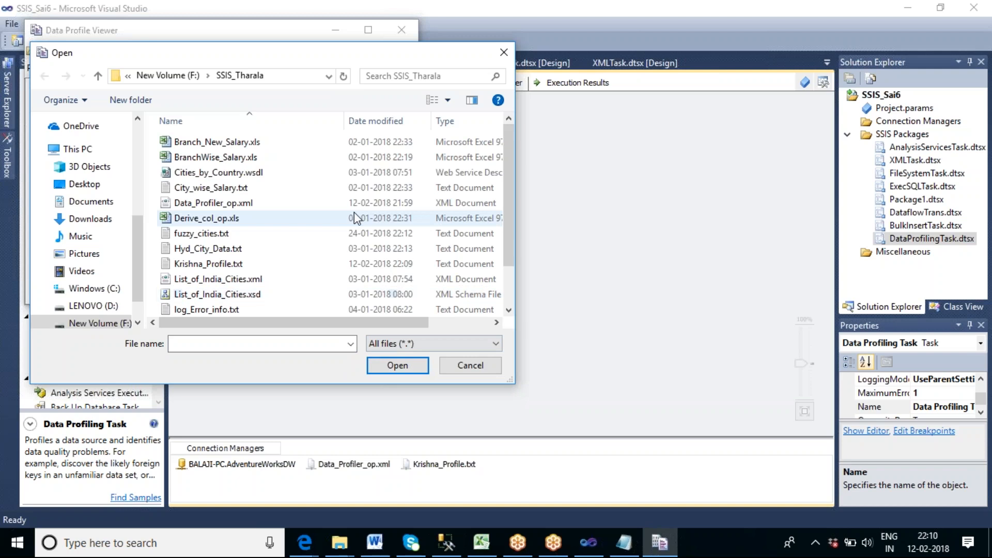
pyautogui.click(258, 263)
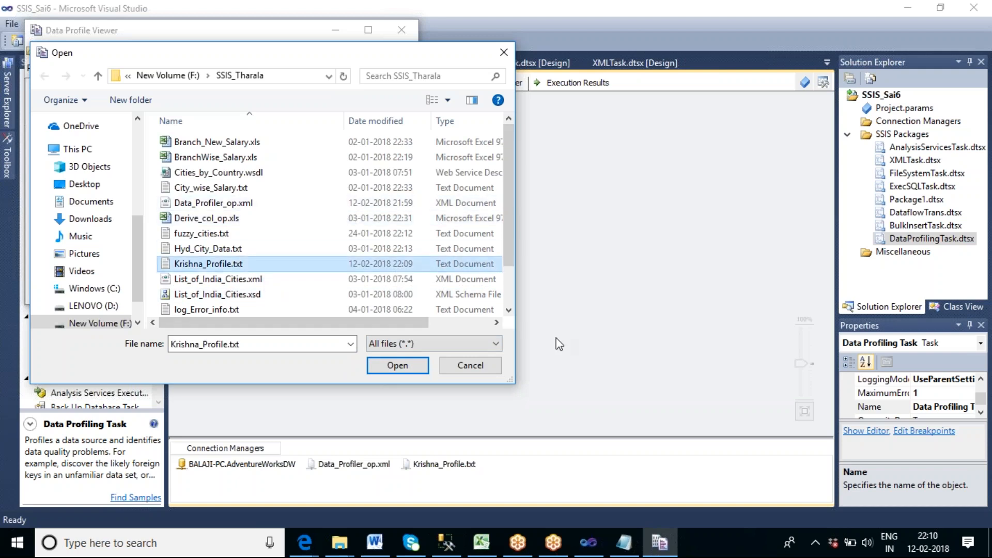
pyautogui.click(395, 366)
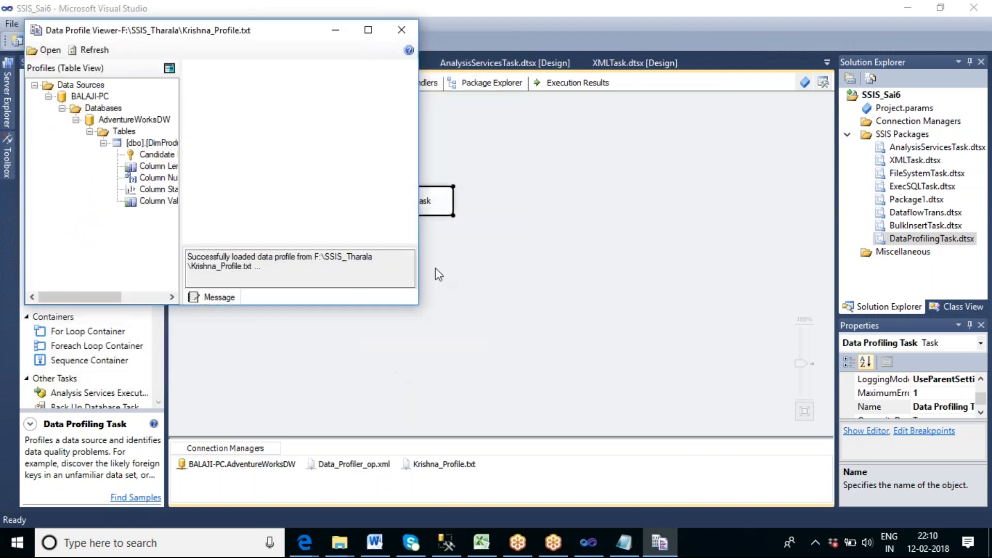
pyautogui.click(368, 29)
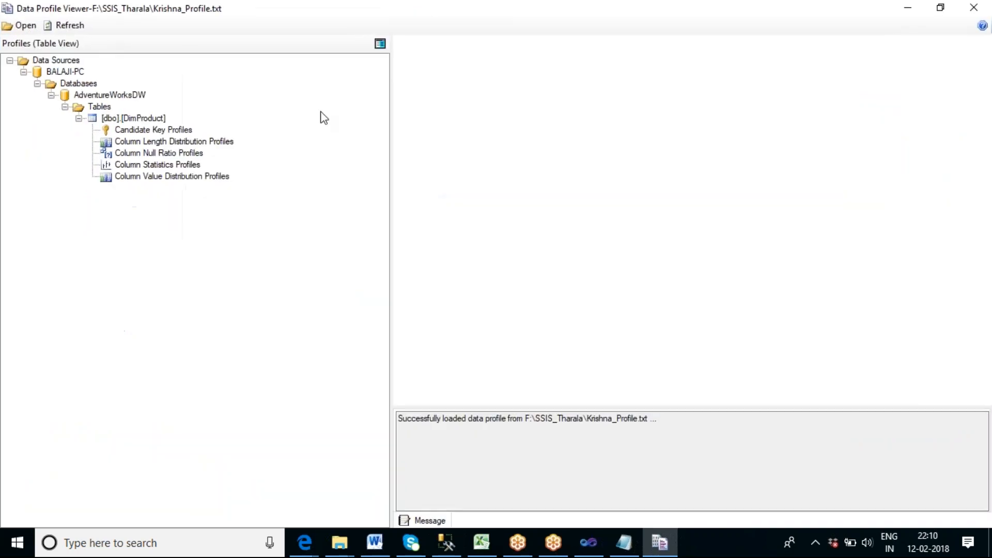
# Look through DimProduct's length distribution, null ratio, statistics and value distribution profiles in the loaded text file.
pyautogui.click(149, 142)
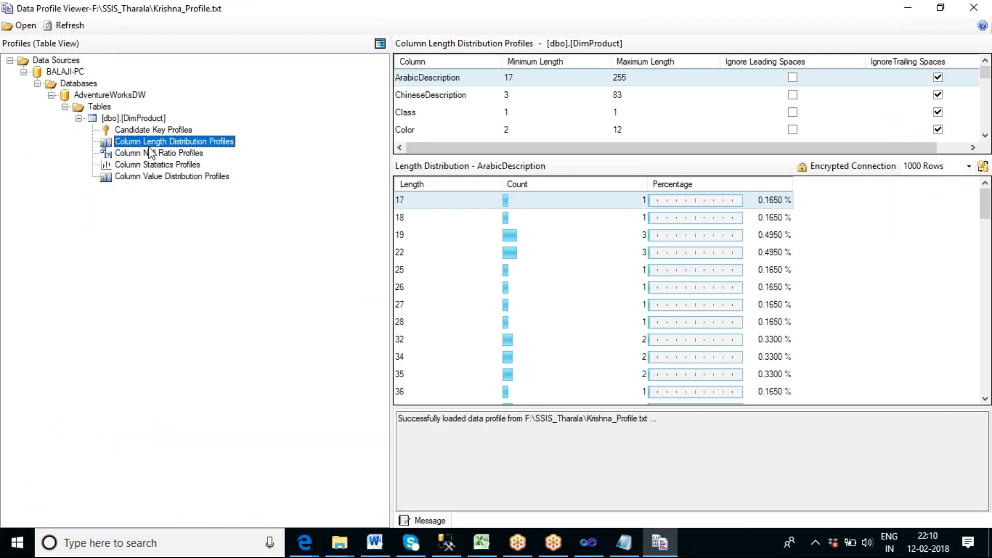
pyautogui.click(151, 153)
pyautogui.click(157, 165)
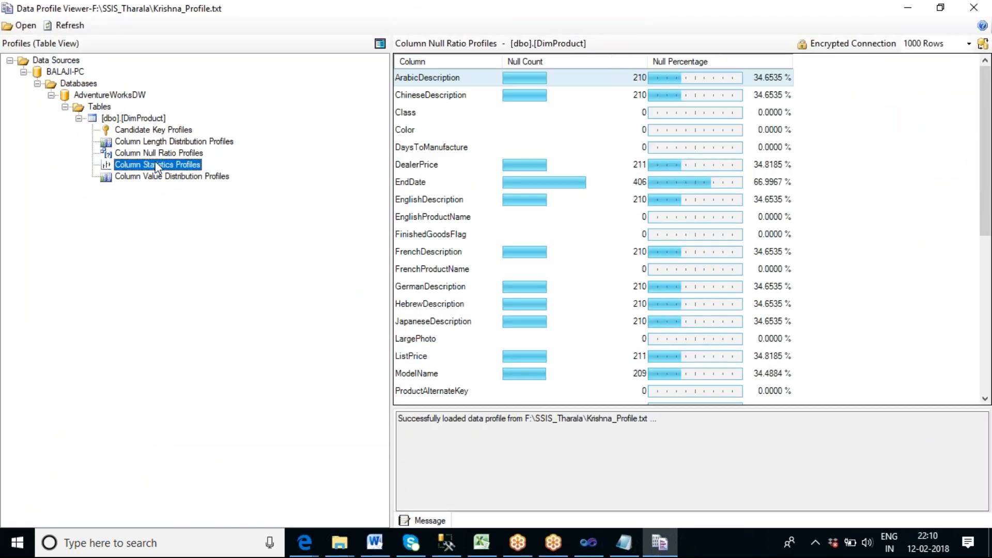
pyautogui.click(161, 178)
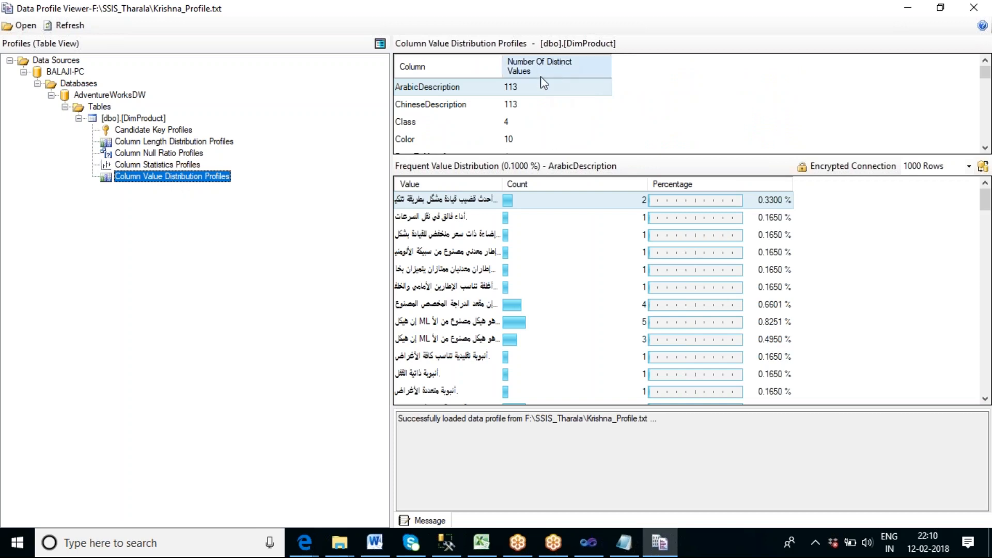
# Examine the Color column's value distribution and the distinct value counts of the columns down to ProductKey, then minimize the viewer.
pyautogui.click(477, 138)
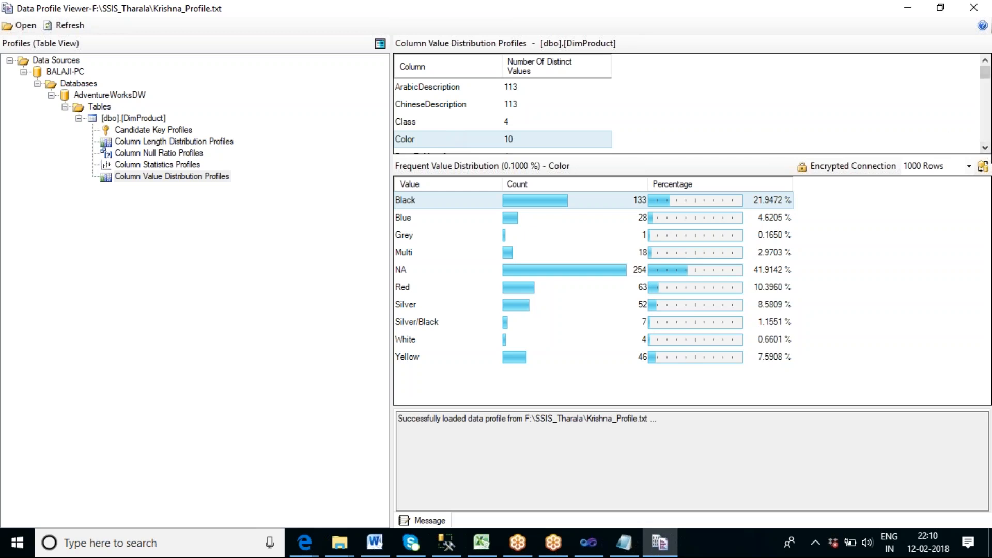
pyautogui.click(986, 148)
pyautogui.click(985, 148)
pyautogui.click(985, 148)
pyautogui.click(986, 148)
pyautogui.click(985, 148)
pyautogui.click(985, 148)
pyautogui.click(986, 148)
pyautogui.click(985, 148)
pyautogui.click(986, 148)
pyautogui.click(986, 148)
pyautogui.click(985, 147)
pyautogui.click(985, 148)
pyautogui.click(985, 148)
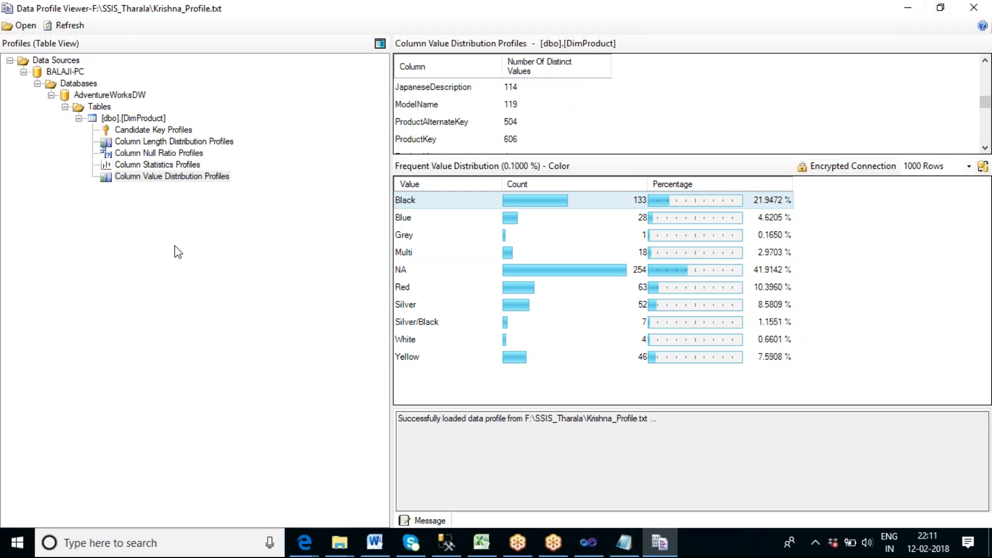
pyautogui.click(908, 9)
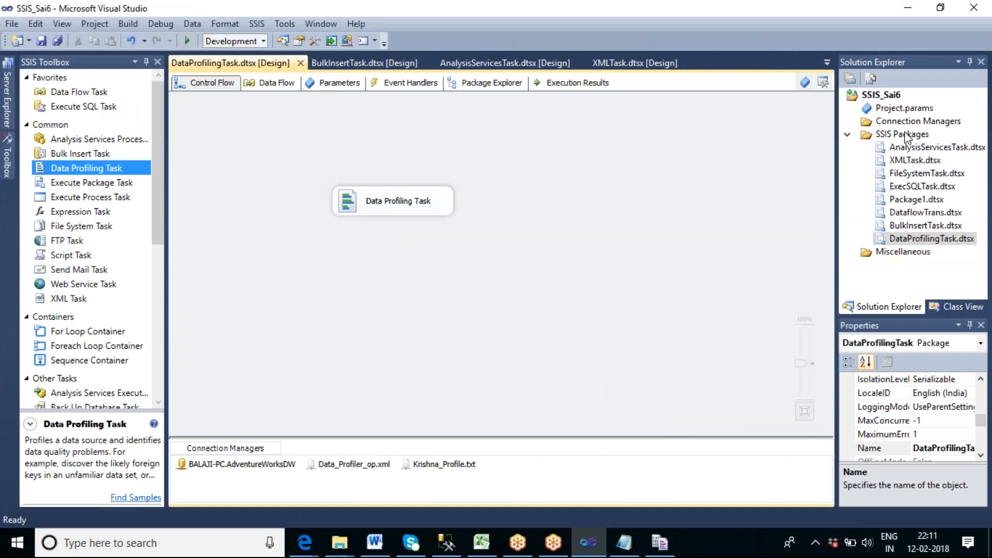
# Create a new SSIS package in the SSIS_Sai6 project for the Execute Package Task.
pyautogui.click(72, 183)
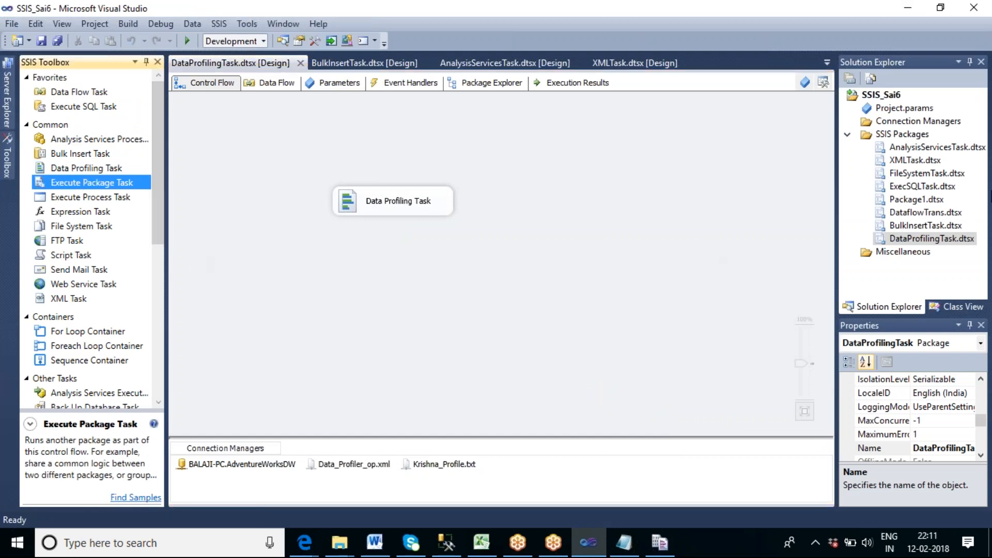
pyautogui.rightClick(891, 135)
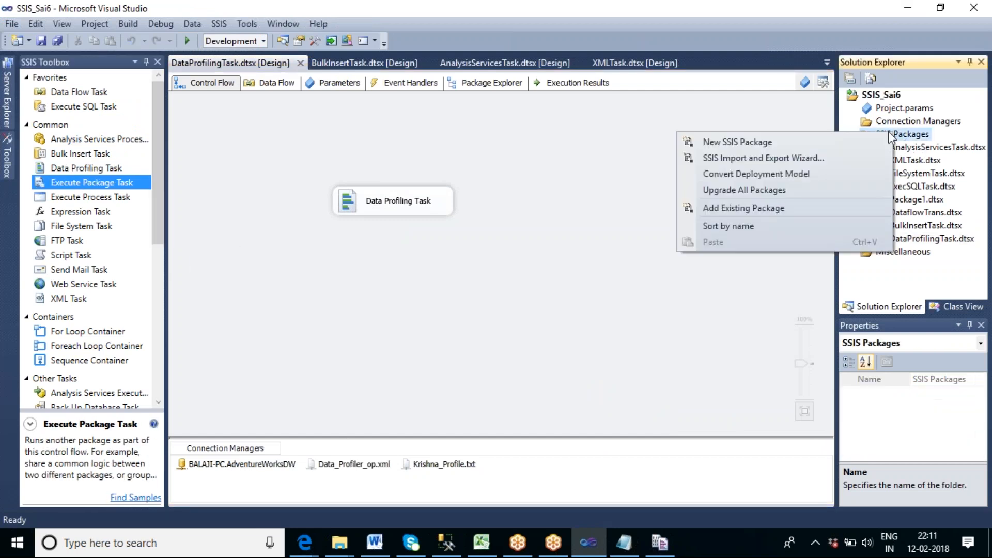
pyautogui.click(775, 142)
# Rename the new package Package2.dtsx as ExecPackageTask.dtsx.
pyautogui.rightClick(904, 251)
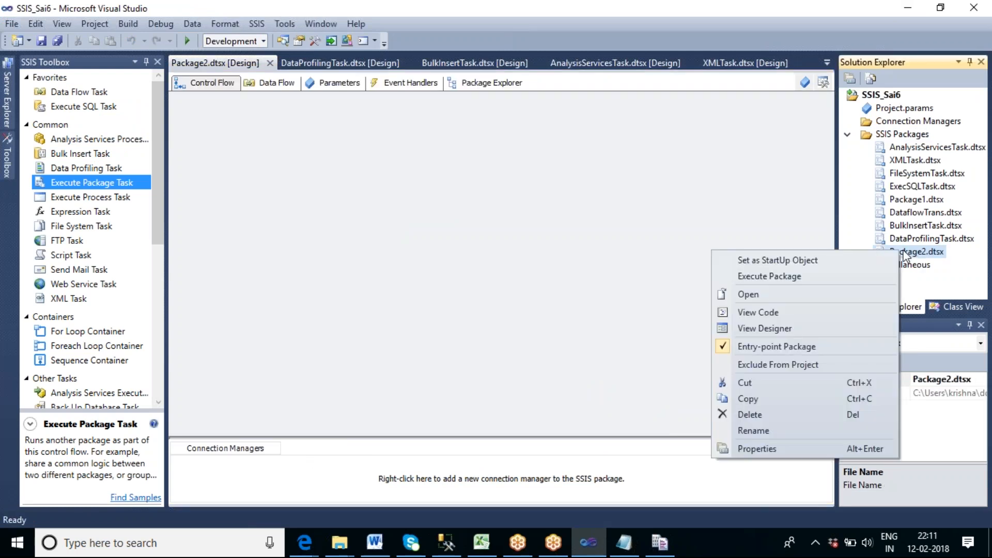
pyautogui.click(761, 431)
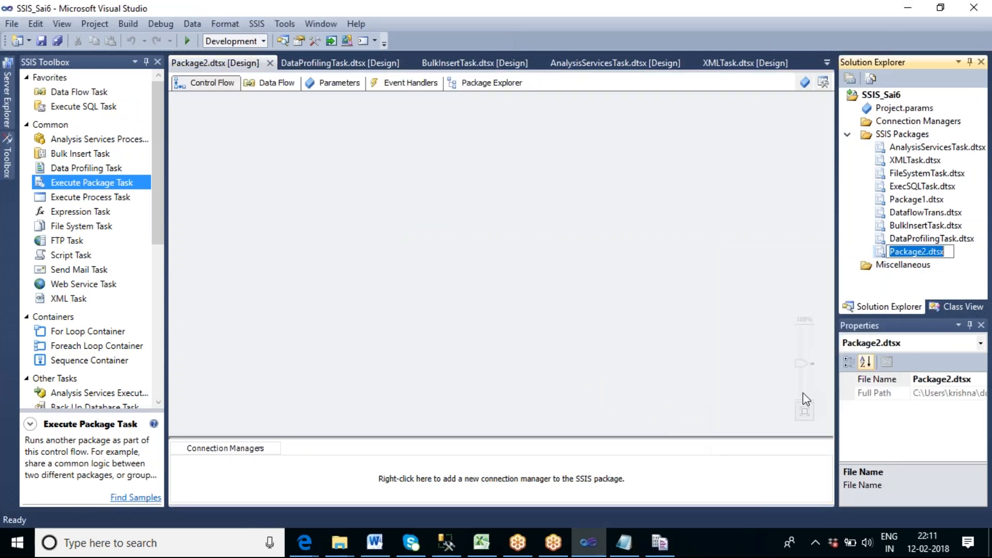
pyautogui.click(931, 252)
pyautogui.moveTo(931, 252); pyautogui.dragTo(887, 252)
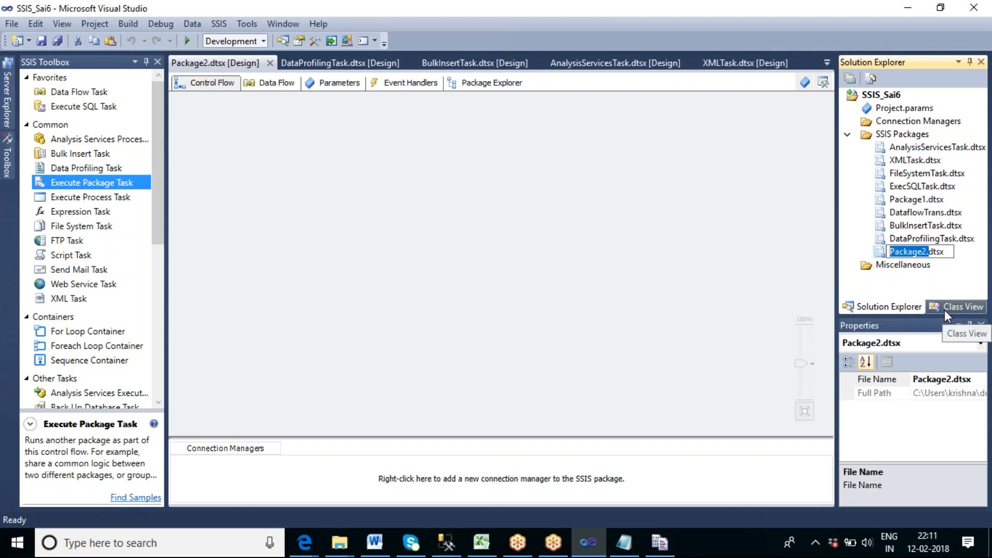
pyautogui.press('BackSpace')
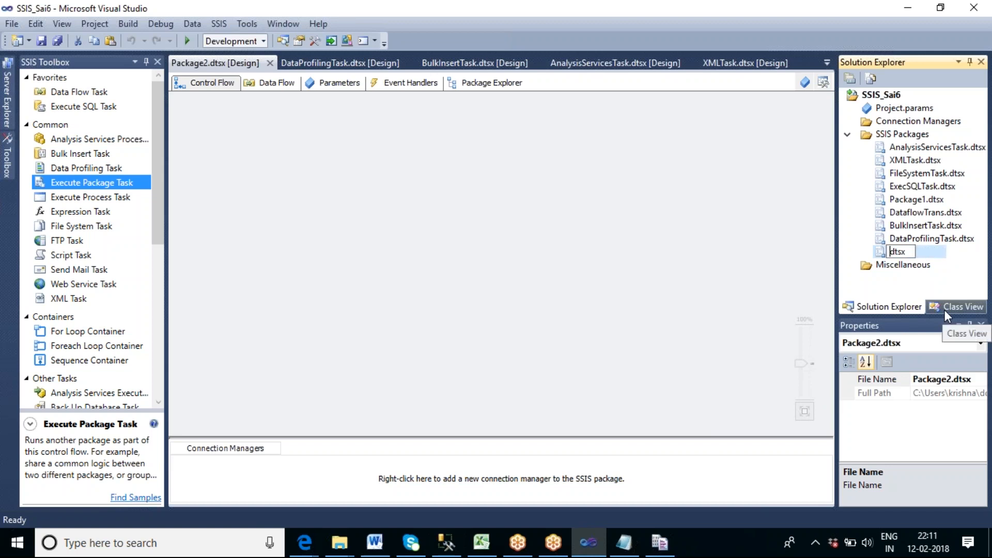
pyautogui.write('ExecPackage')
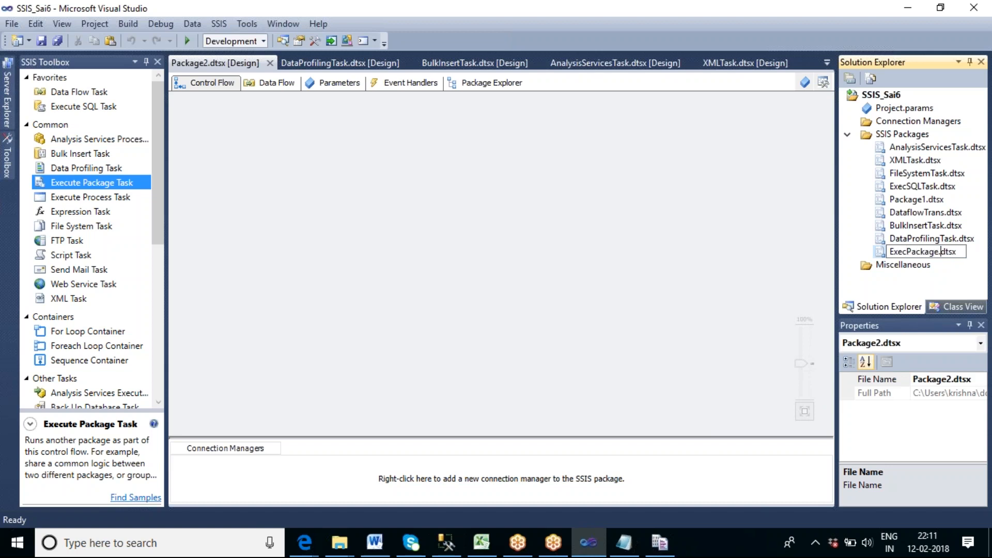
pyautogui.write('Task.')
pyautogui.click(664, 313)
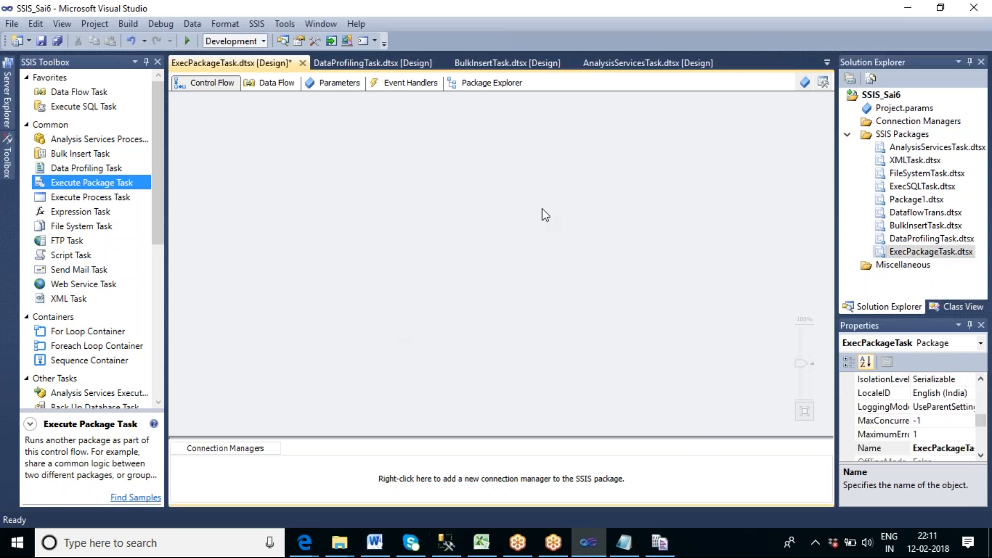
# Place an Execute Package Task in the upper middle of the ExecPackageTask control flow.
pyautogui.moveTo(113, 181); pyautogui.dragTo(368, 146)
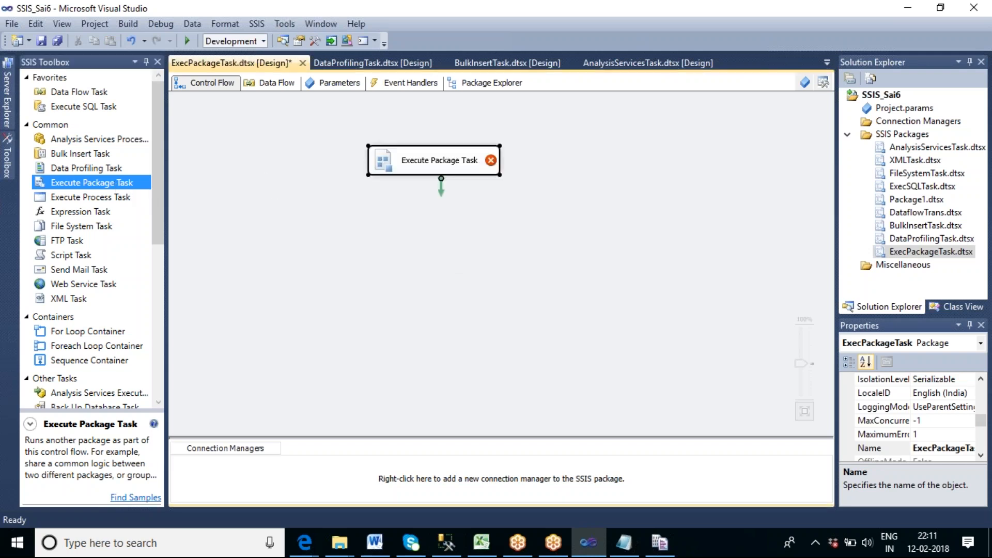
pyautogui.click(511, 227)
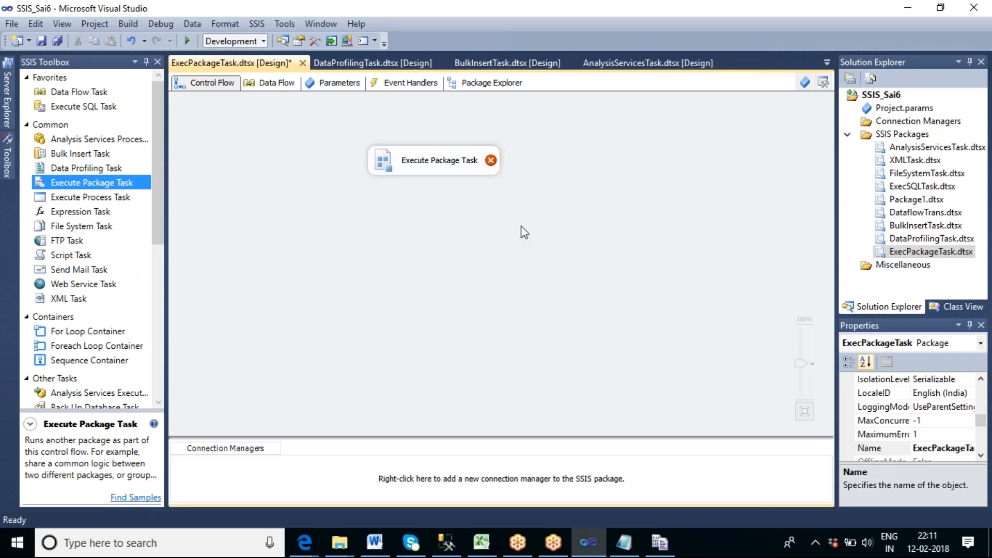
# Look through the project's existing packages, such as XMLTask, FileSystemTask, ExecSQLTask, DataflowTrans, BulkInsertTask and DataProfilingTask, as possible child packages.
pyautogui.click(914, 151)
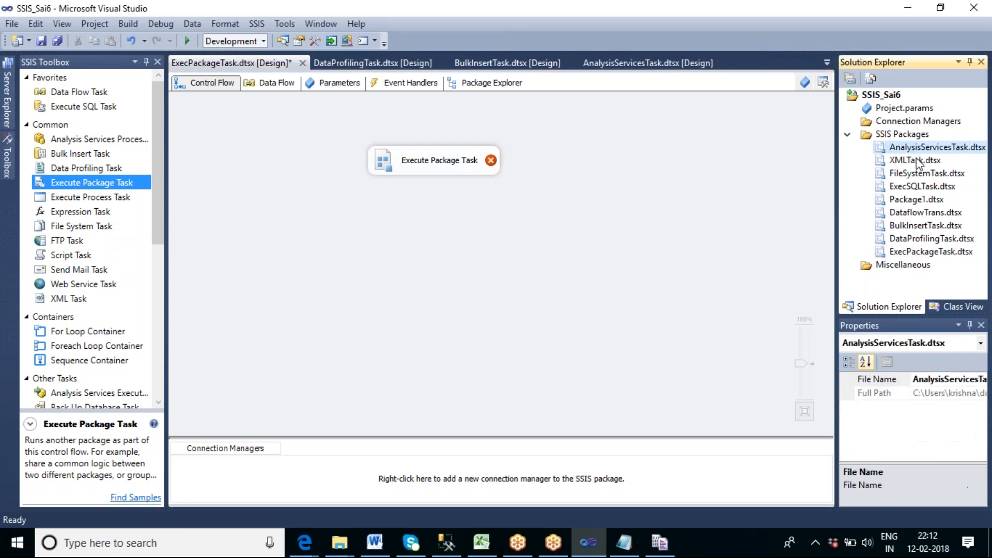
pyautogui.click(917, 161)
pyautogui.click(919, 174)
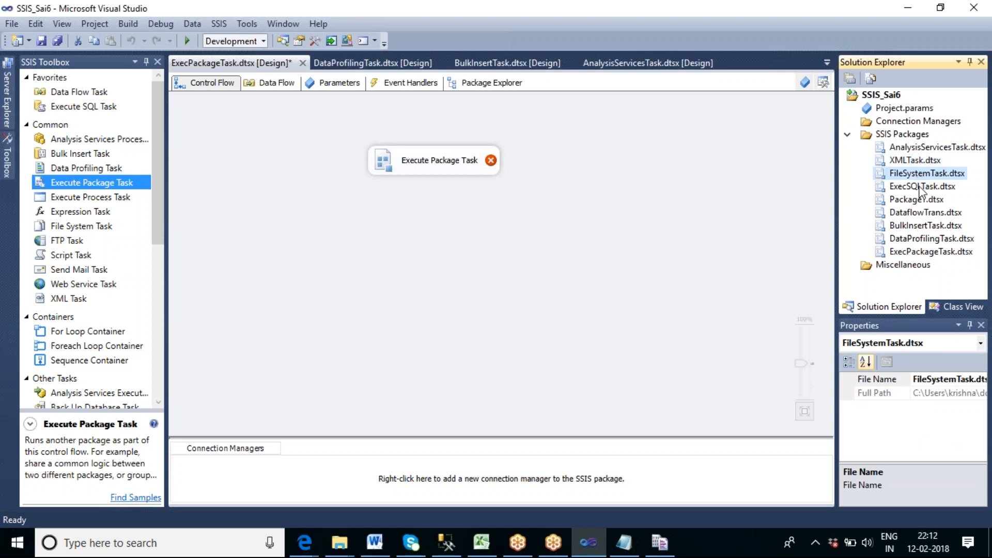
pyautogui.click(921, 187)
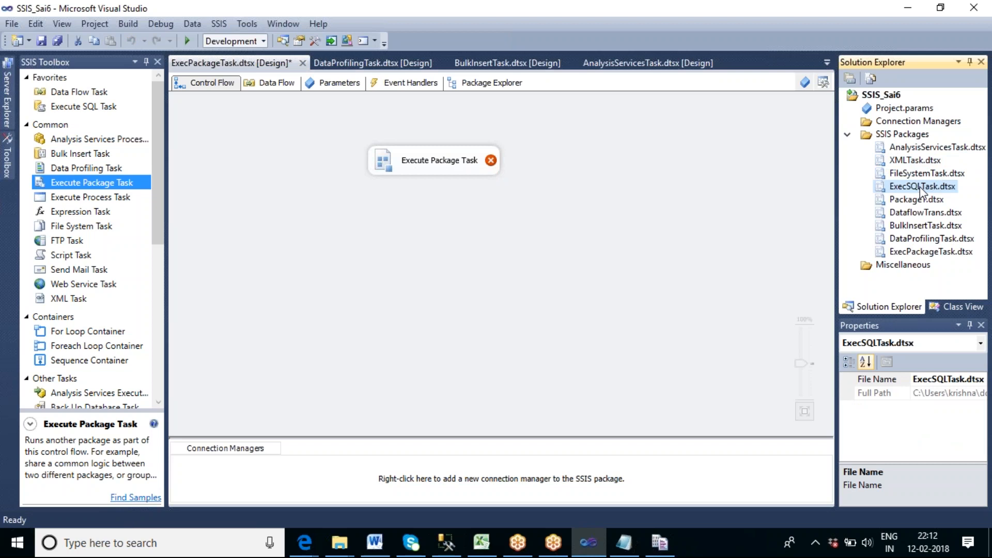
pyautogui.click(916, 163)
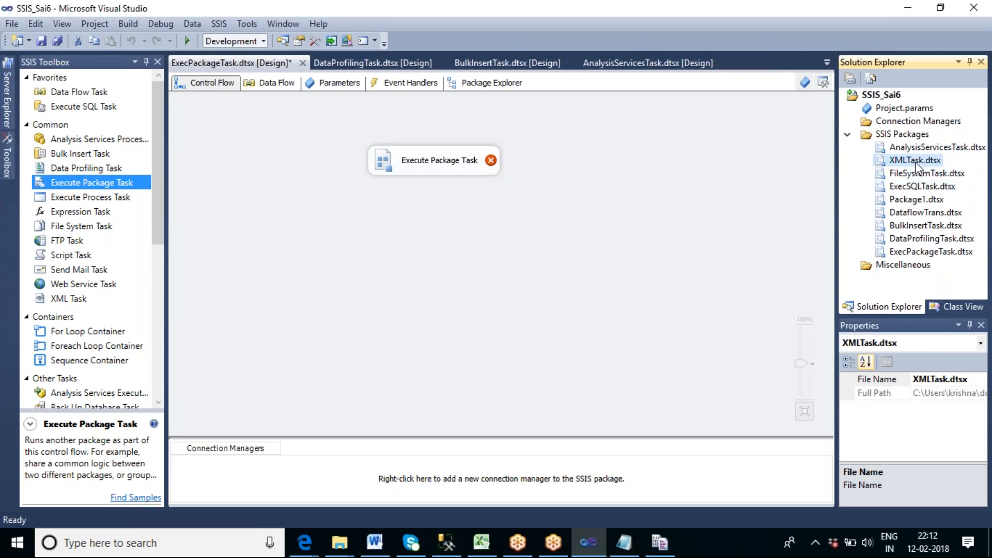
pyautogui.click(922, 216)
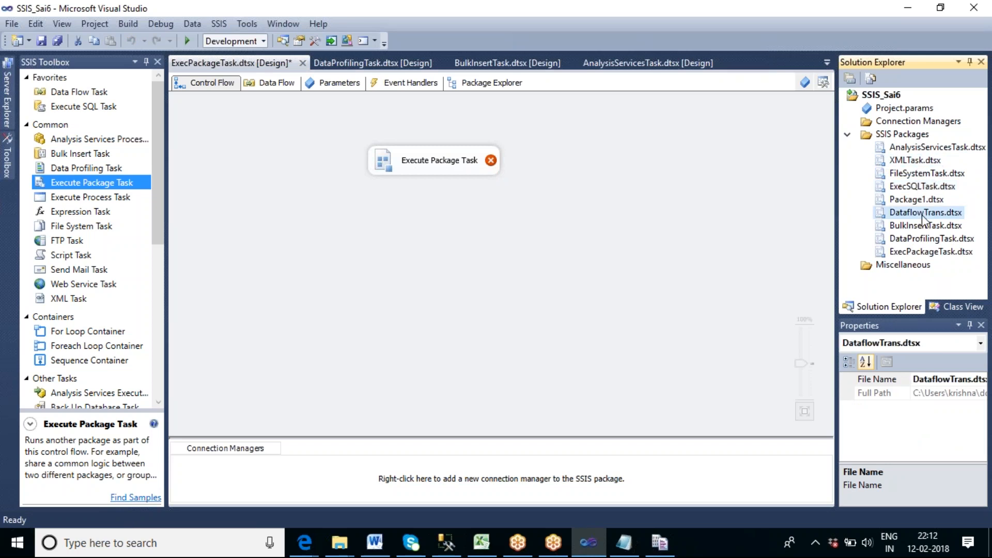
pyautogui.click(904, 230)
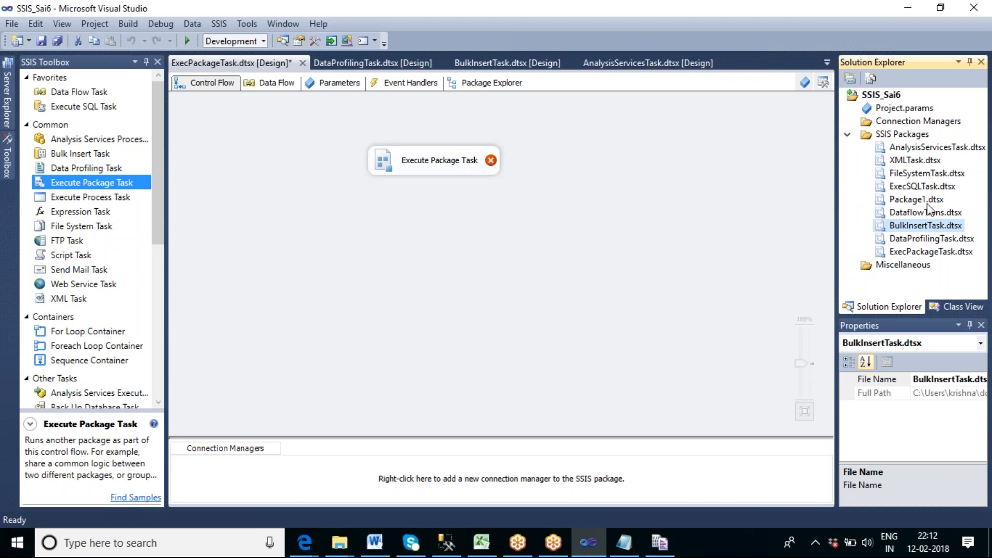
pyautogui.click(943, 239)
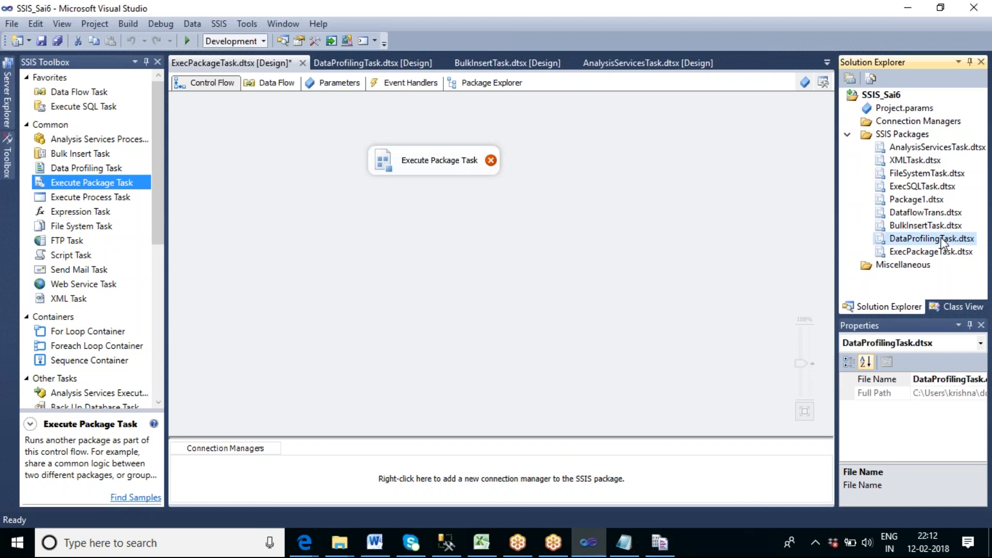
pyautogui.click(929, 175)
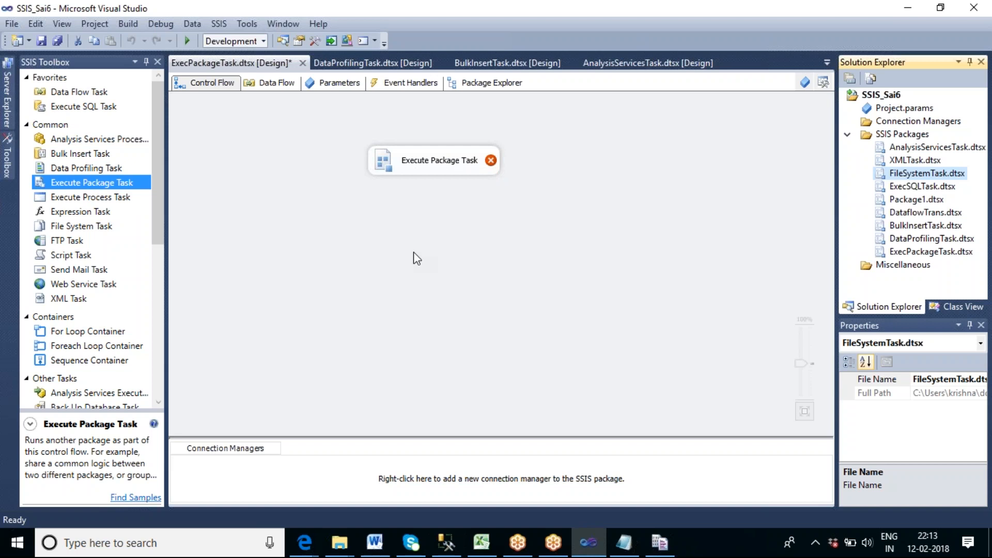
# Configure the Execute Package Task to run the child package BulkInsertTask.dtsx through a project reference.
pyautogui.click(464, 172)
pyautogui.doubleClick(464, 172)
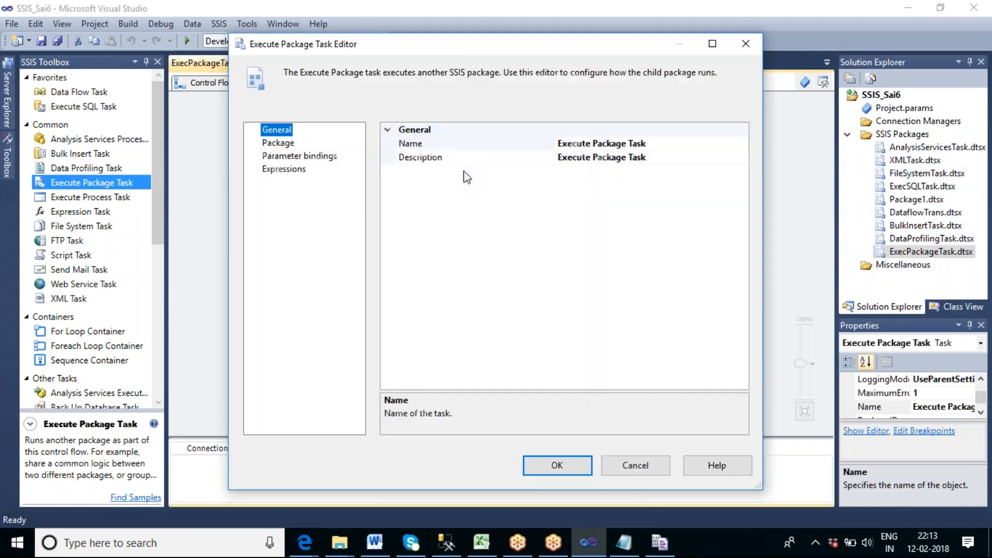
pyautogui.click(289, 147)
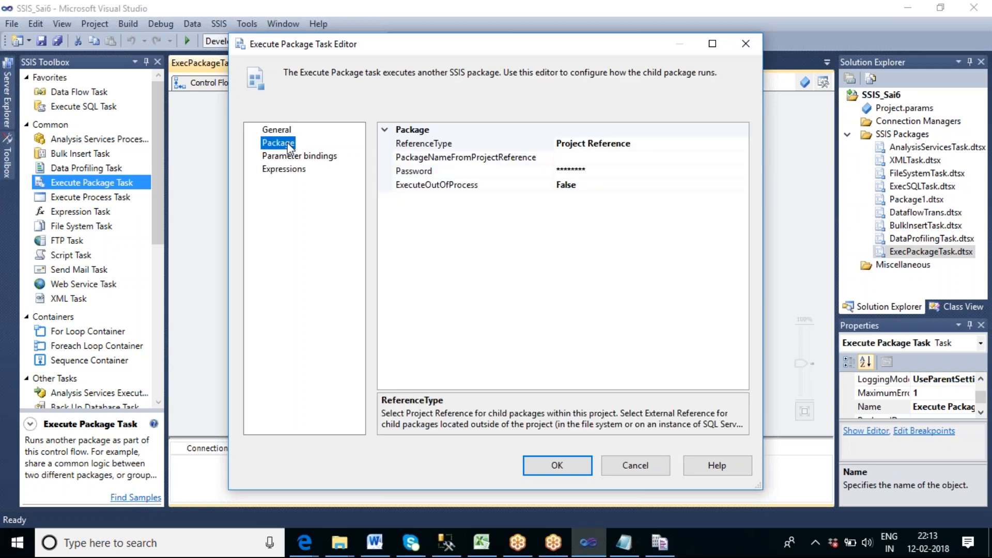
pyautogui.click(603, 156)
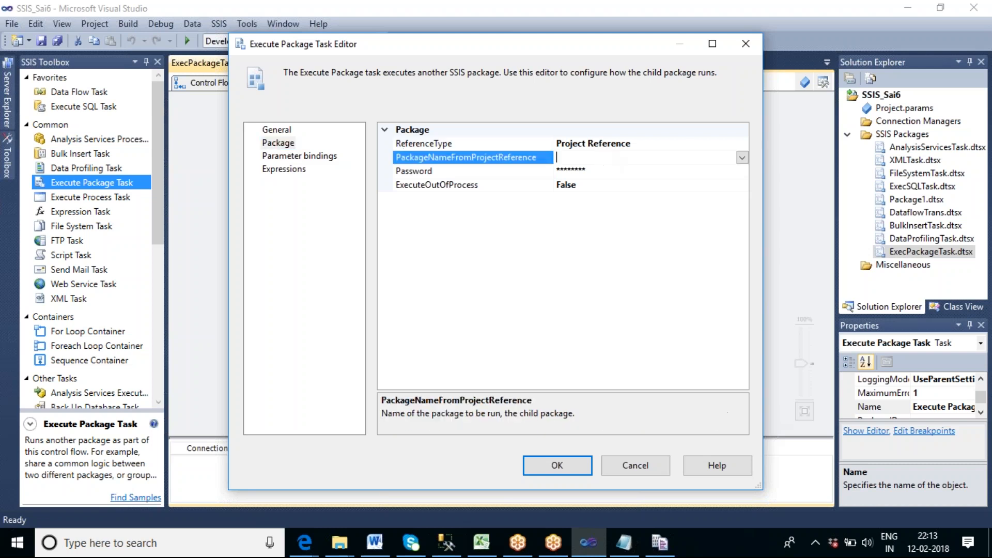
pyautogui.click(742, 157)
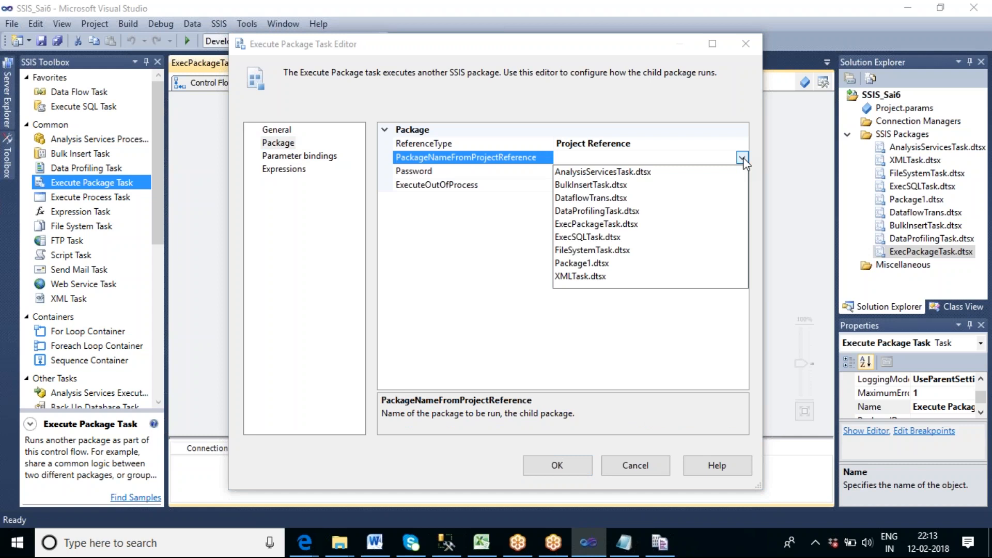
pyautogui.click(603, 184)
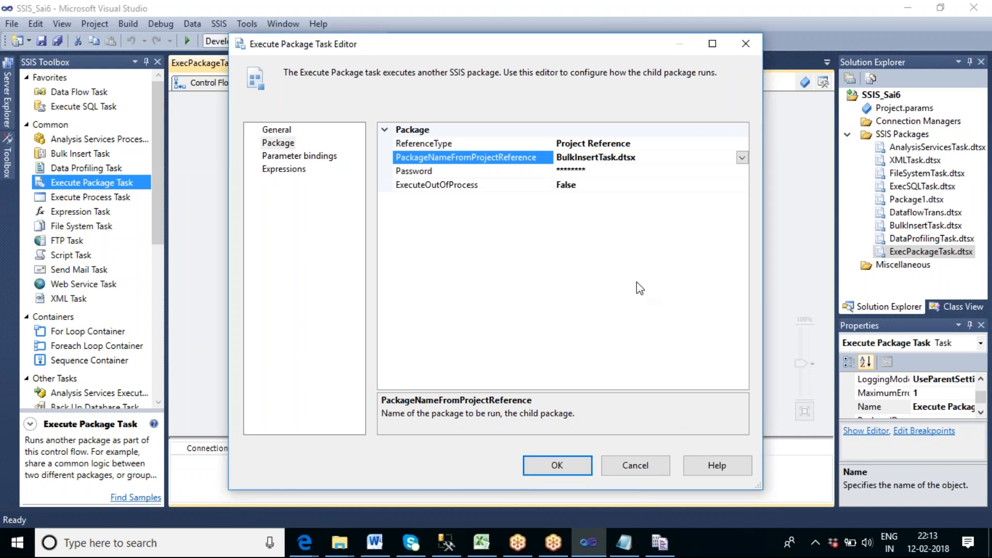
pyautogui.click(553, 467)
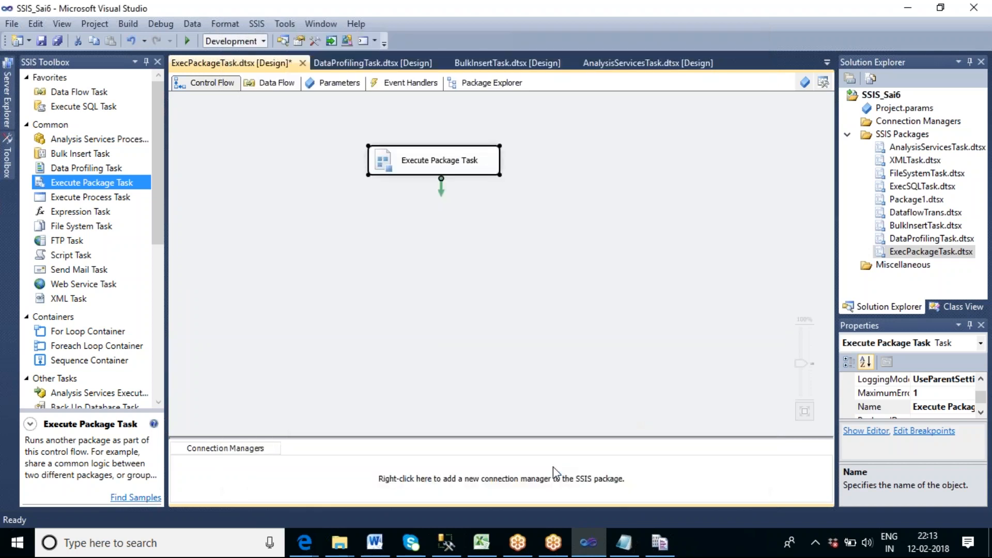
# Try to rename the Execute Package Task directly on the control flow.
pyautogui.click(453, 161)
pyautogui.click(451, 161)
pyautogui.write('E')
pyautogui.doubleClick(452, 162)
pyautogui.click(479, 211)
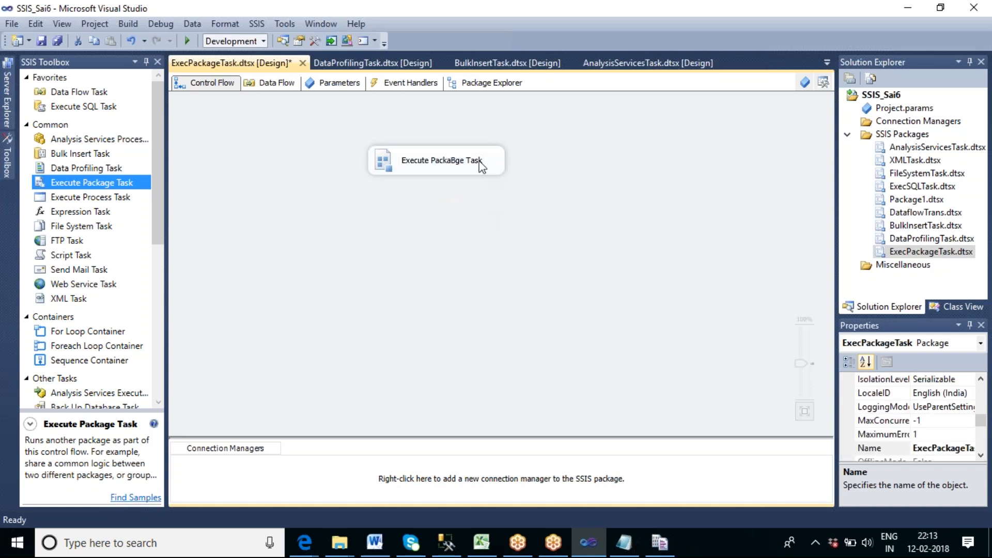
# Set the name of the Execute Package Task to Bulk Insert Task in its general properties.
pyautogui.doubleClick(479, 162)
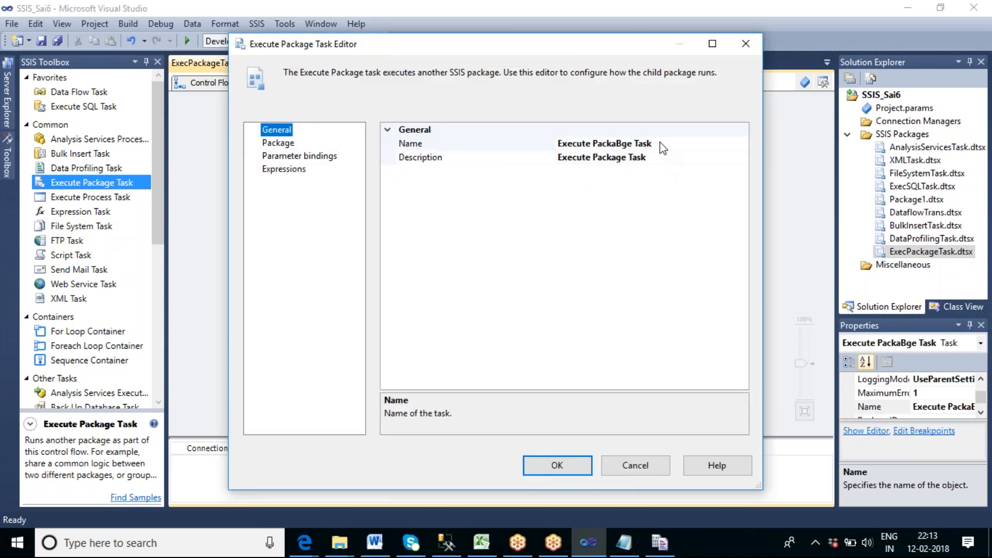
pyautogui.click(662, 147)
pyautogui.click(661, 147)
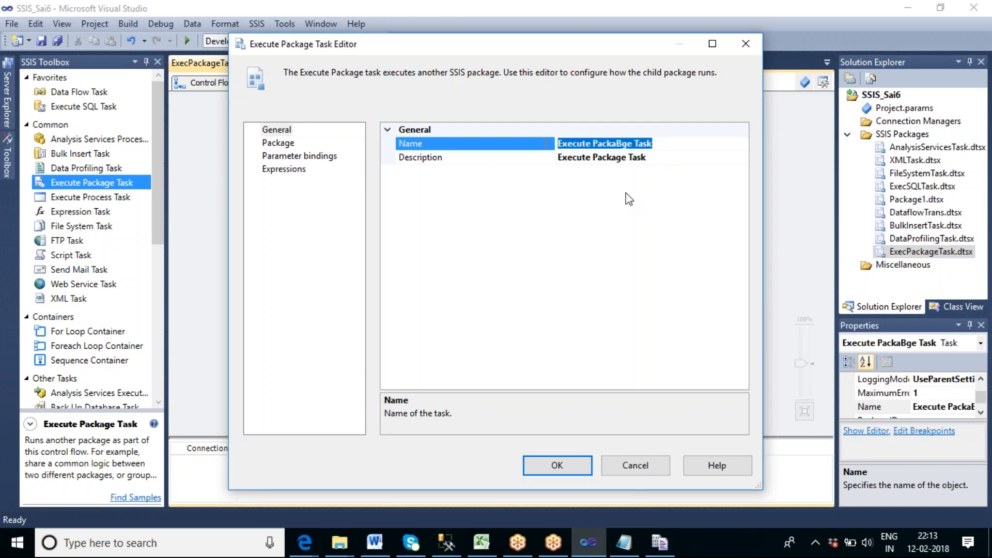
pyautogui.write('bU')
pyautogui.press('BackSpace')
pyautogui.press('BackSpace')
pyautogui.write('B')
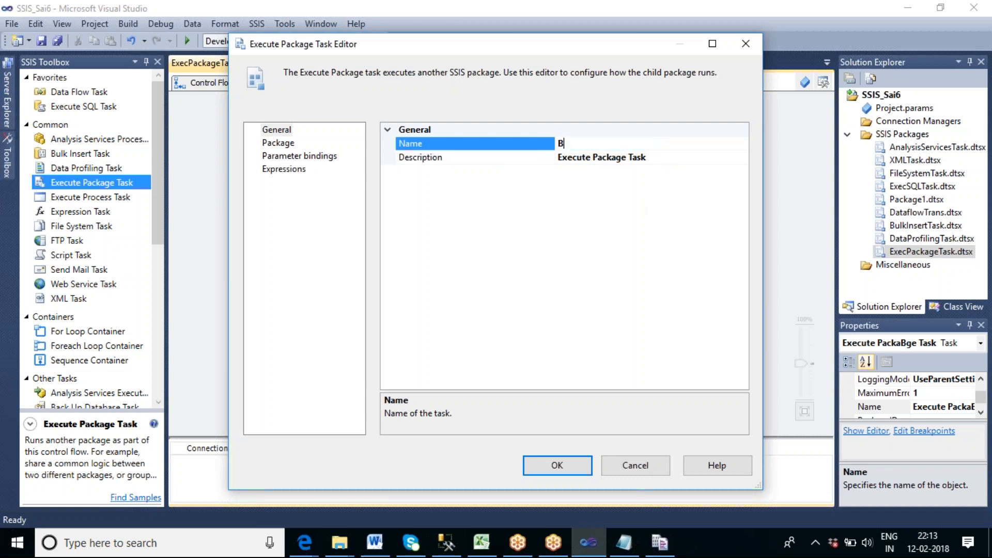
pyautogui.write('ulk Insert Task')
pyautogui.click(553, 465)
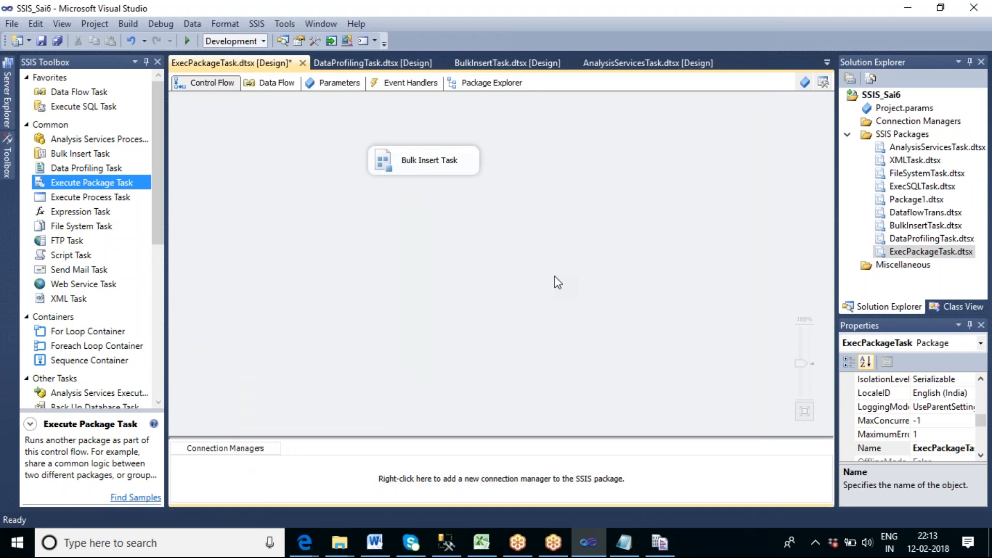
# Extend the task's label on the control flow to Bulk Insert Task Pkg.
pyautogui.click(457, 161)
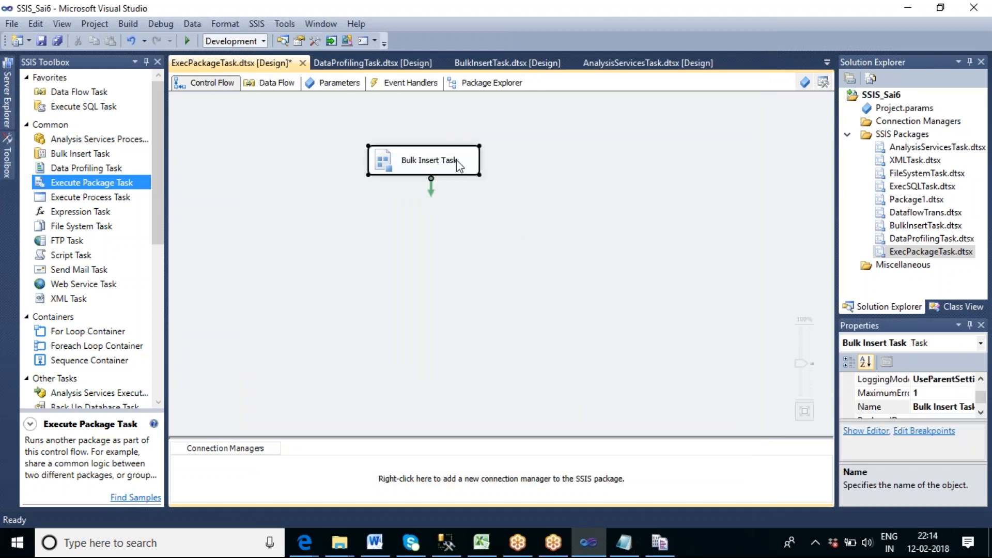
pyautogui.click(459, 164)
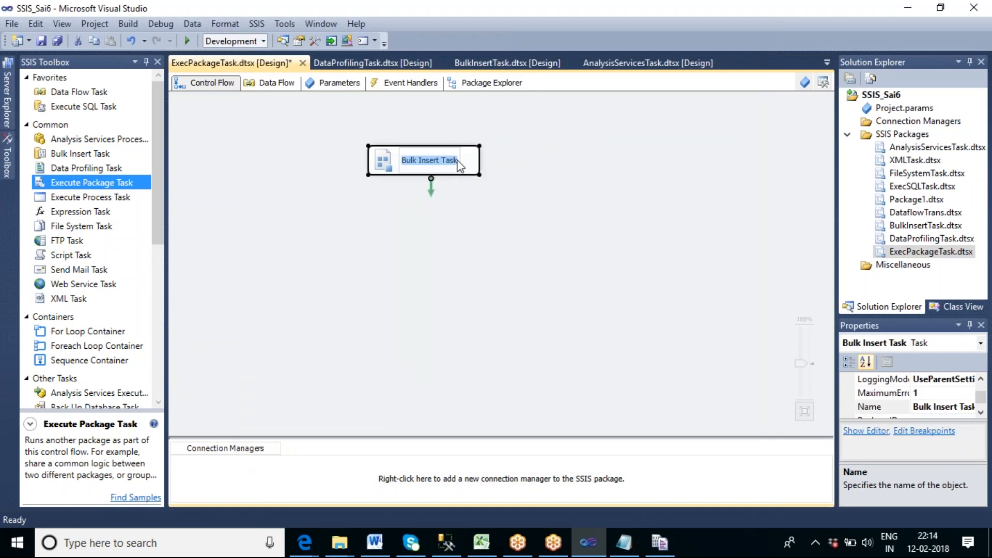
pyautogui.press('Return')
pyautogui.write('Pkg')
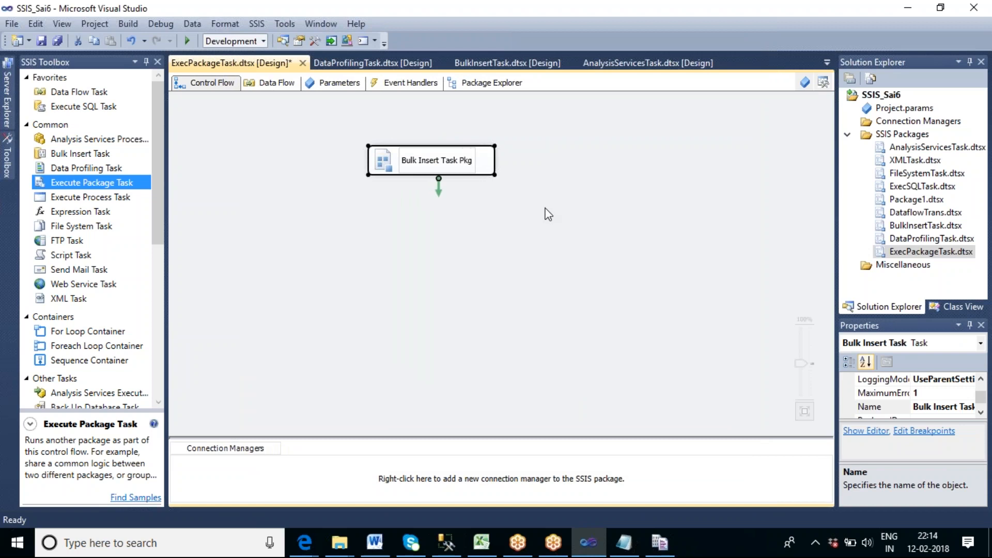
pyautogui.click(554, 245)
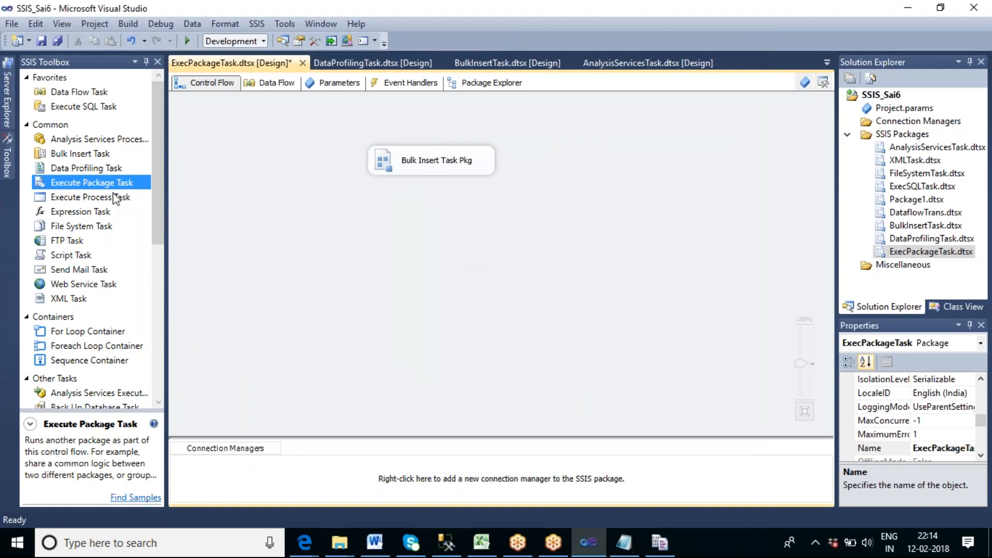
# Add a second Execute Package Task to the control flow below Bulk Insert Task Pkg.
pyautogui.moveTo(95, 183); pyautogui.dragTo(375, 231)
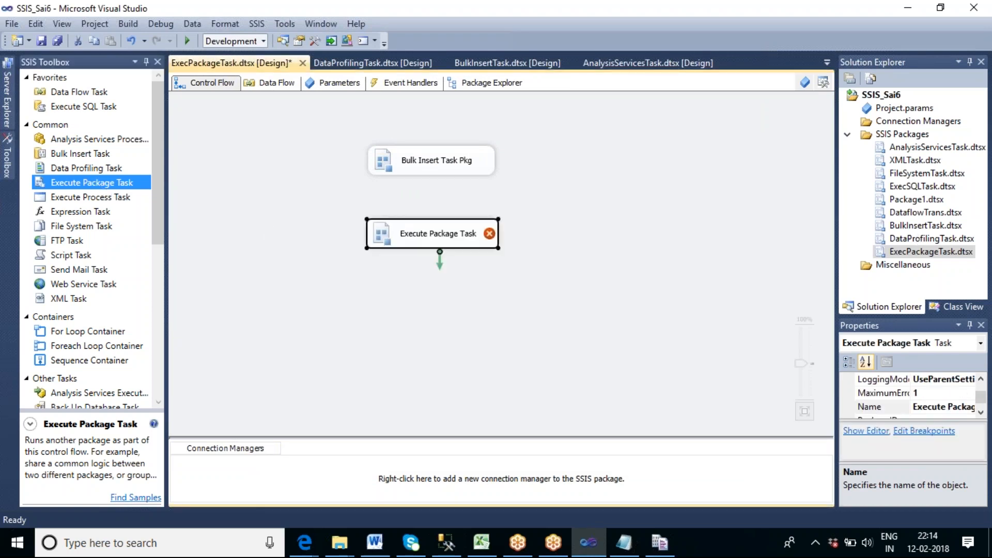
pyautogui.click(625, 271)
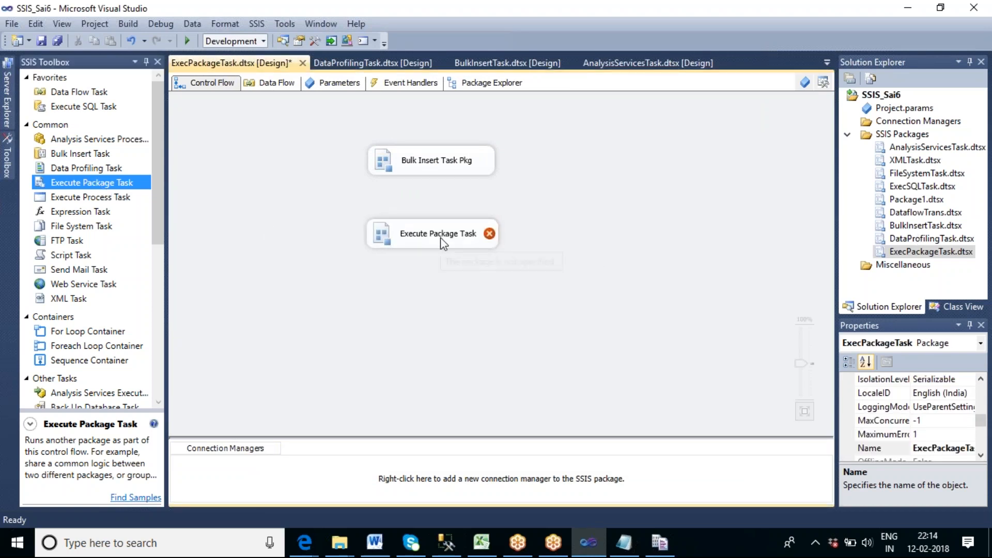
# Set the second Execute Package Task to run DataProfilingTask.dtsx through its project reference.
pyautogui.click(441, 239)
pyautogui.doubleClick(440, 239)
pyautogui.click(282, 144)
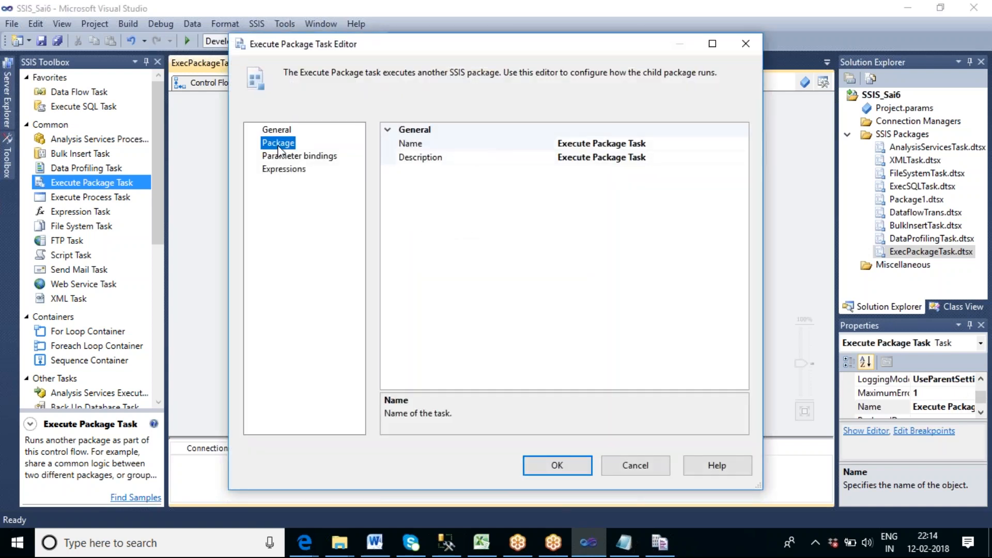
pyautogui.click(640, 157)
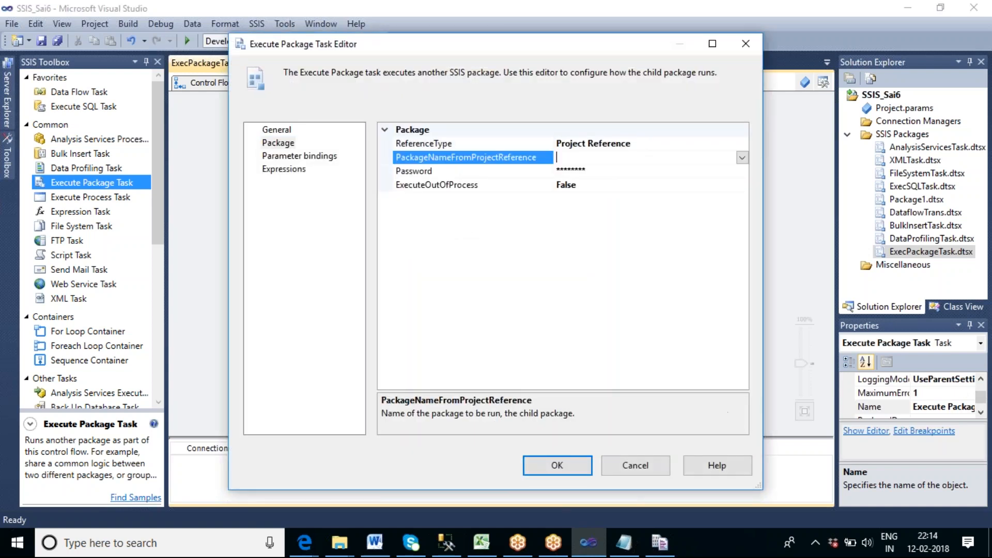
pyautogui.click(743, 157)
pyautogui.click(600, 211)
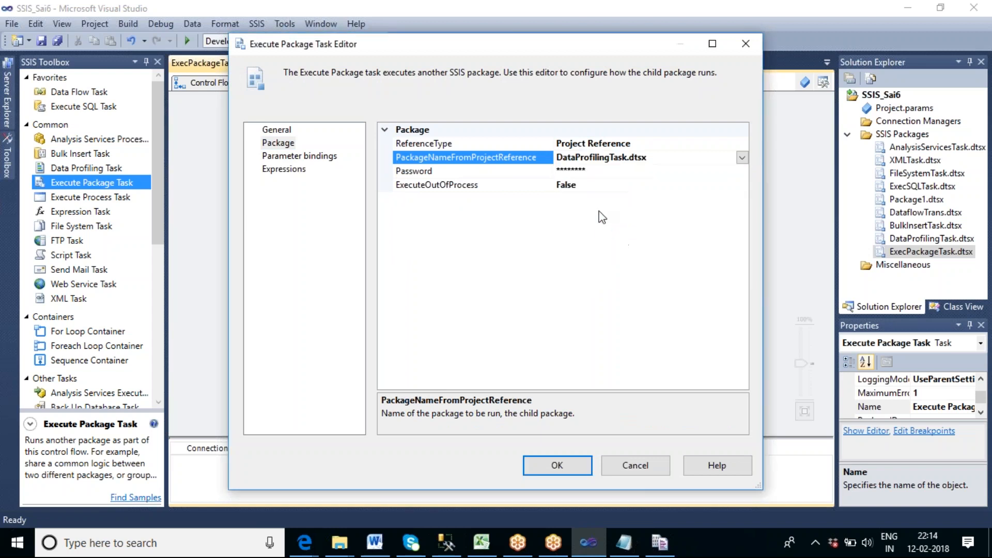
# Name the second Execute Package Task Exec Data Profiling Task pkg and accept its settings.
pyautogui.click(275, 129)
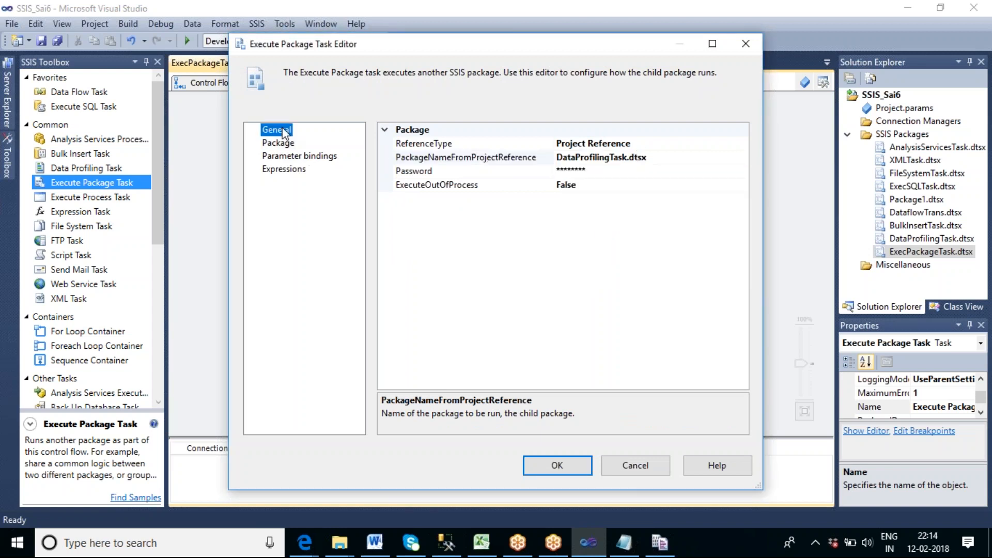
pyautogui.click(653, 144)
pyautogui.moveTo(673, 145); pyautogui.dragTo(545, 144)
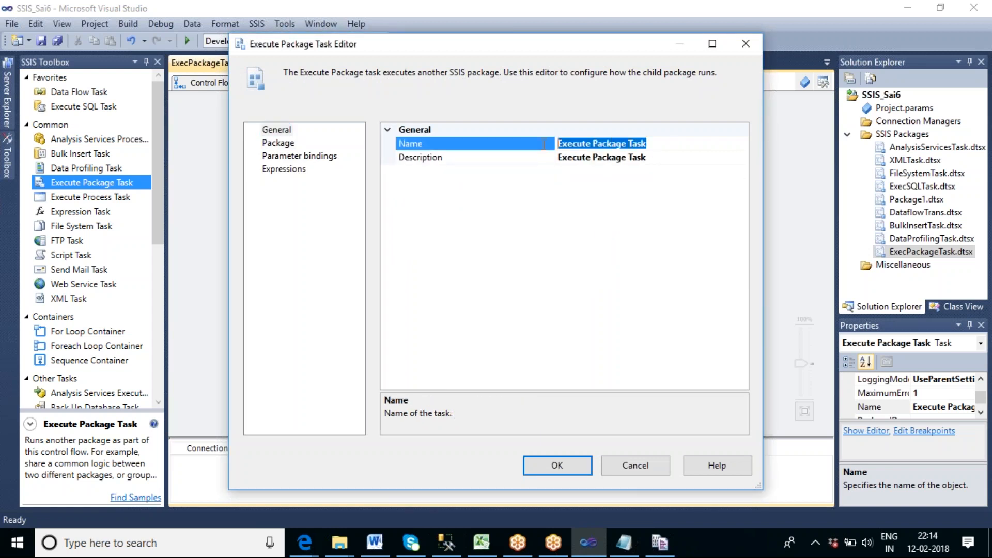
pyautogui.write('Exec DAta Profi')
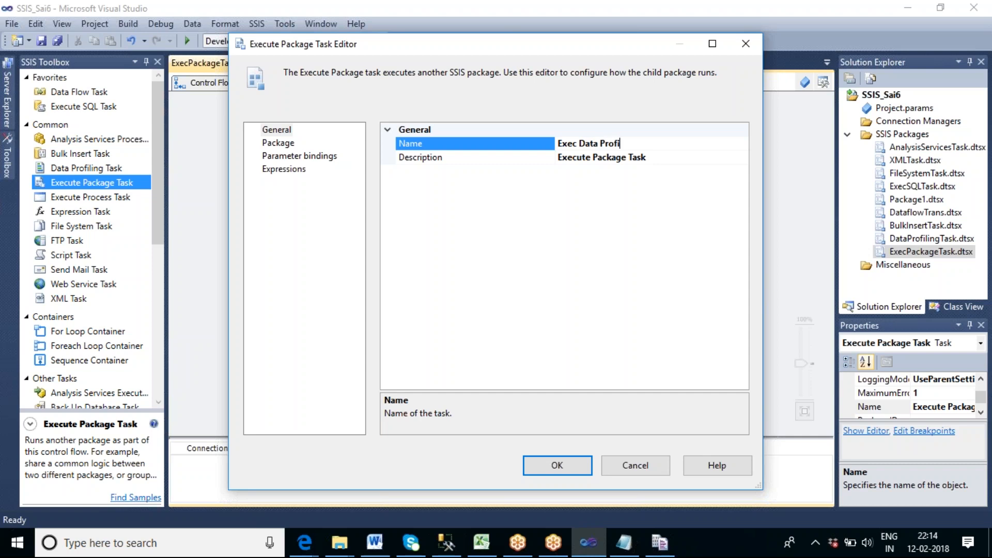
pyautogui.write('ling Task pkg')
pyautogui.click(587, 465)
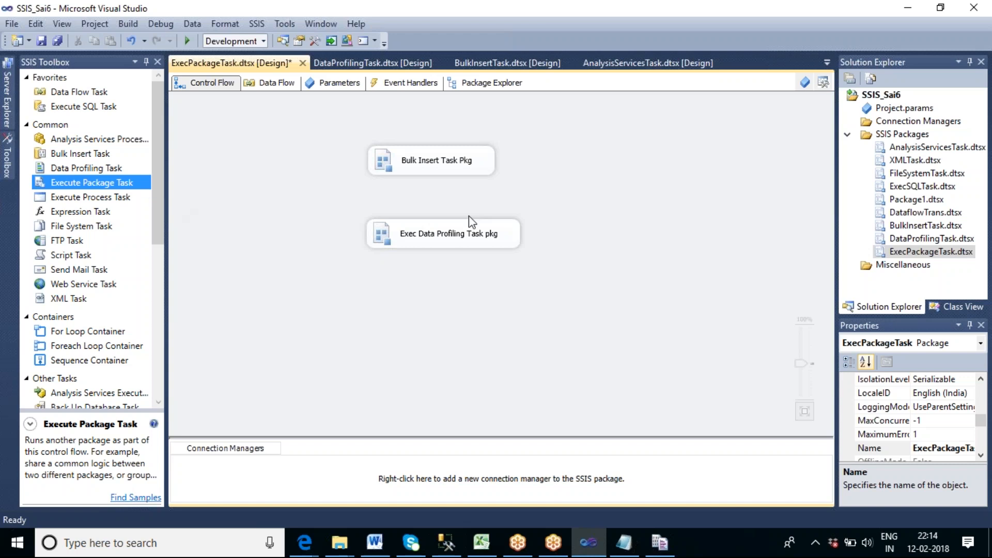
# Connect Bulk Insert Task Pkg to Exec Data Profiling Task pkg and add a third Execute Package Task below them.
pyautogui.click(439, 166)
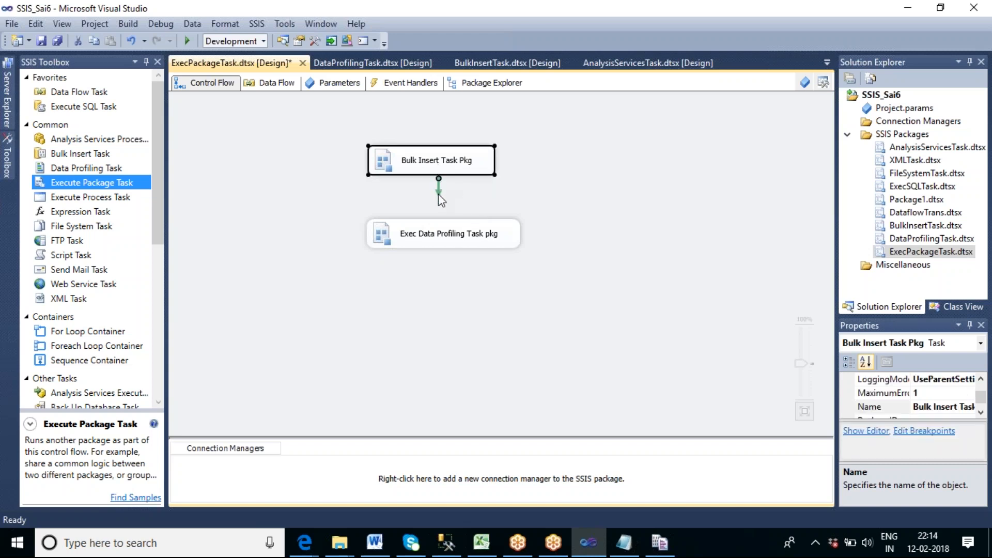
pyautogui.moveTo(438, 195); pyautogui.dragTo(445, 240)
pyautogui.click(465, 308)
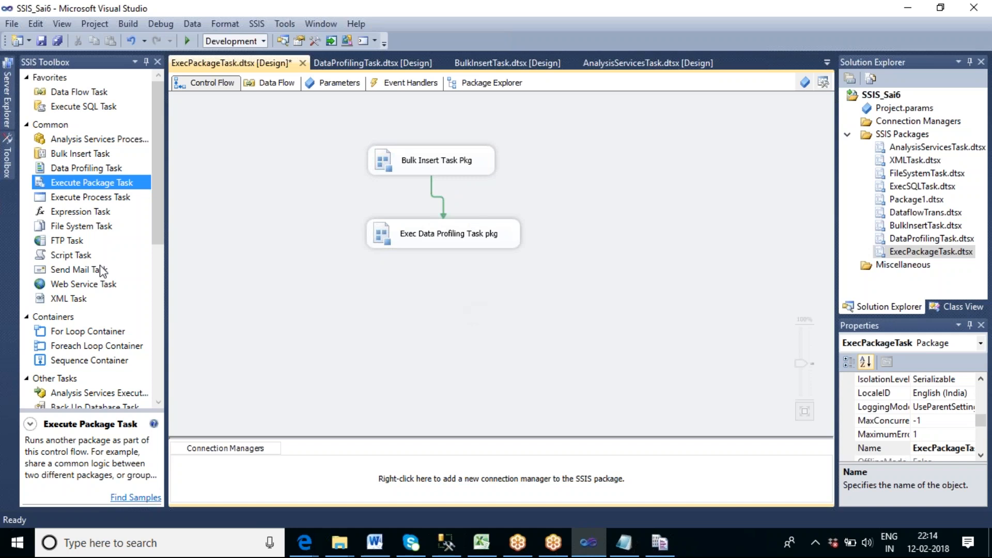
pyautogui.moveTo(89, 186); pyautogui.dragTo(409, 301)
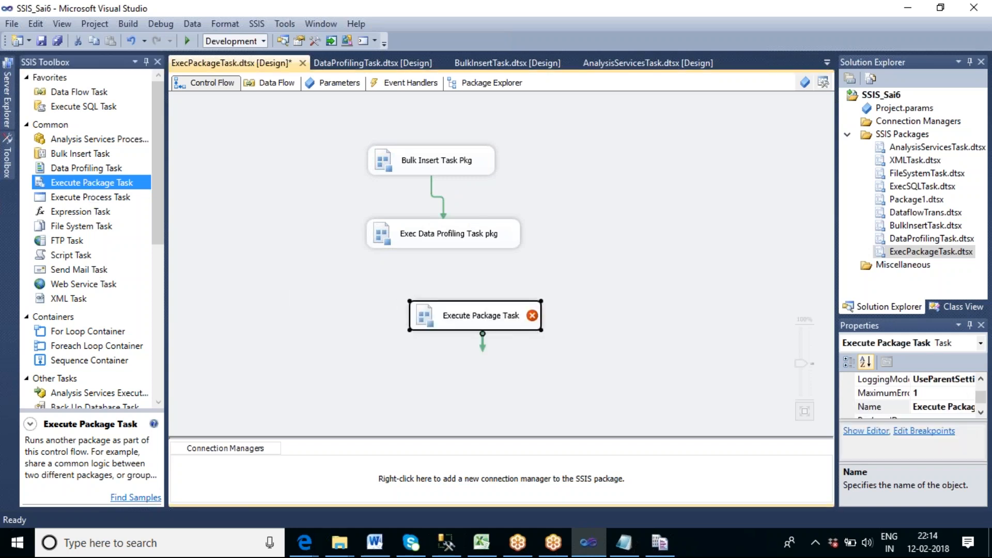
# Check the data flow of Package1.dtsx and rename the package file to FuzzyGroupPkg.dtsx.
pyautogui.doubleClick(921, 202)
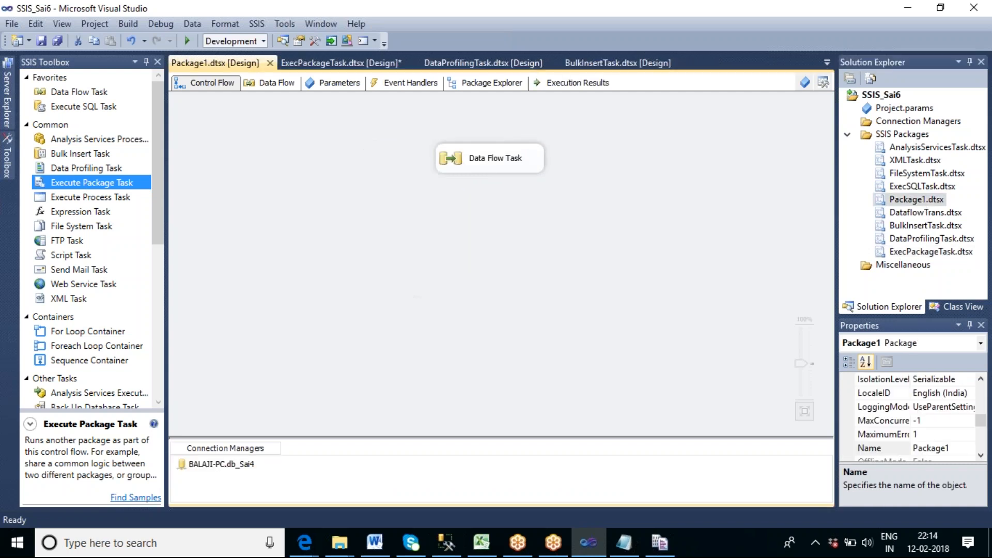
pyautogui.doubleClick(517, 160)
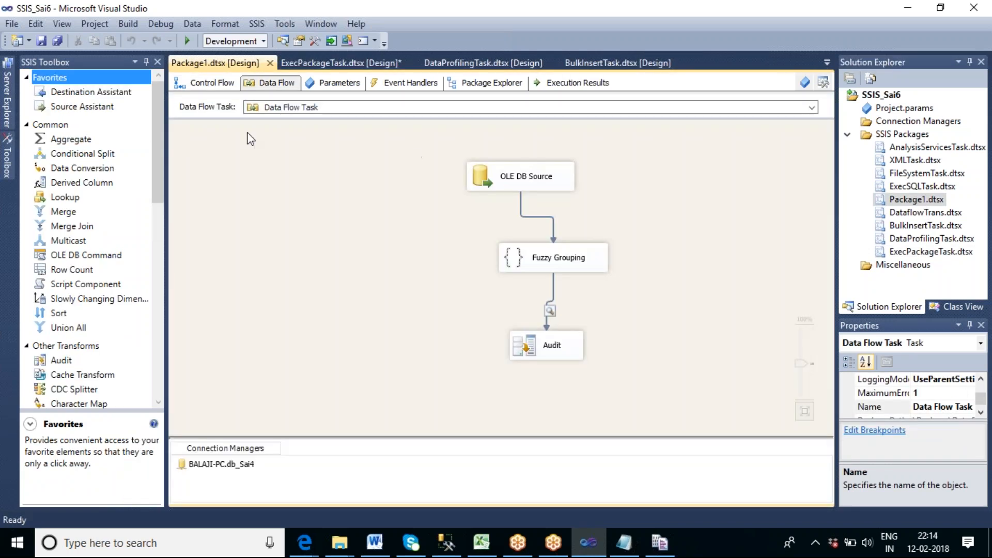
pyautogui.click(208, 84)
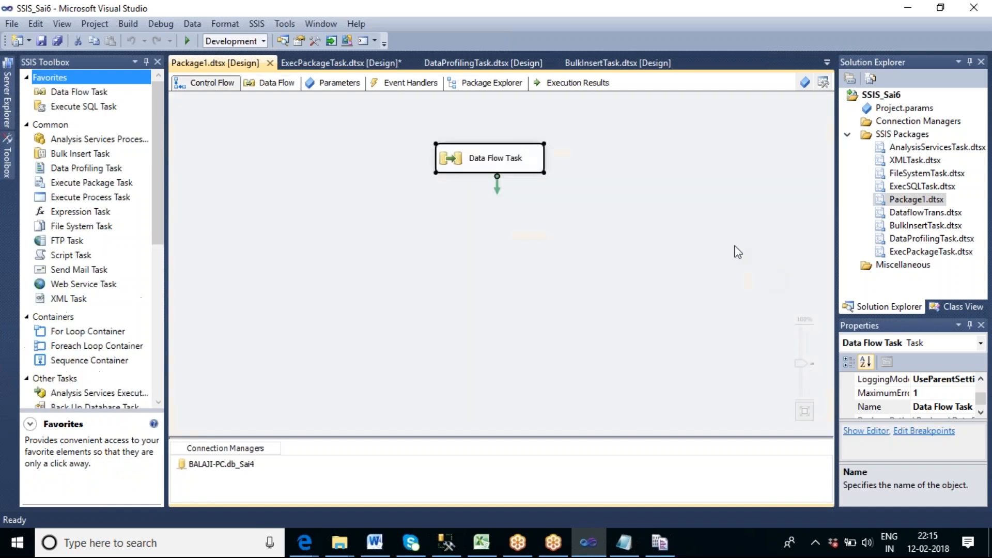
pyautogui.rightClick(909, 203)
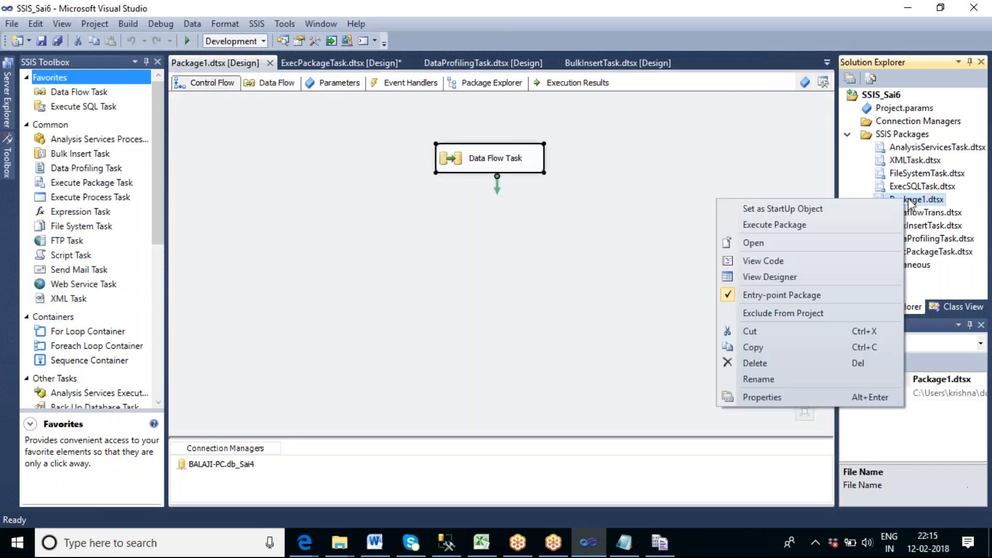
pyautogui.click(776, 379)
pyautogui.moveTo(925, 199); pyautogui.dragTo(889, 199)
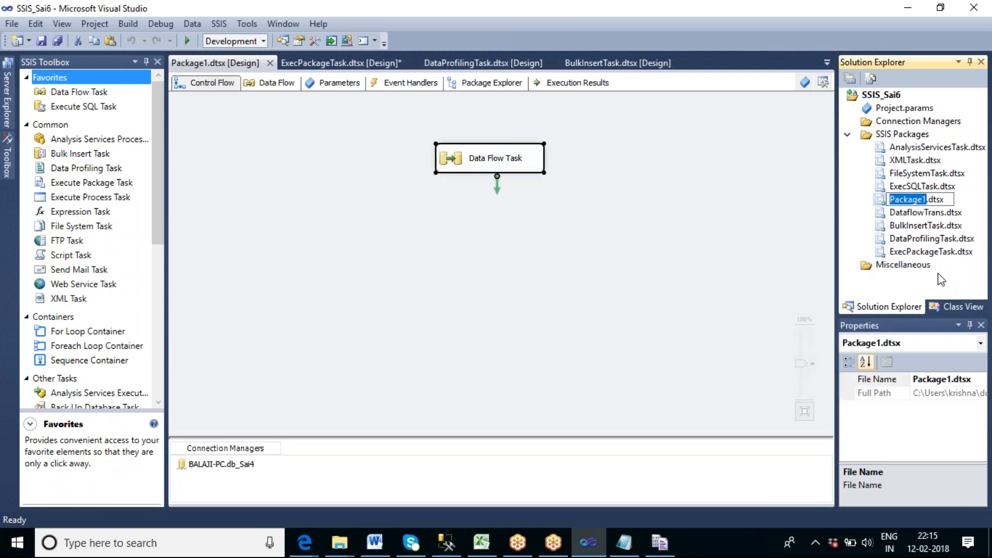
pyautogui.write('FuzzyGroupPkg')
pyautogui.click(680, 371)
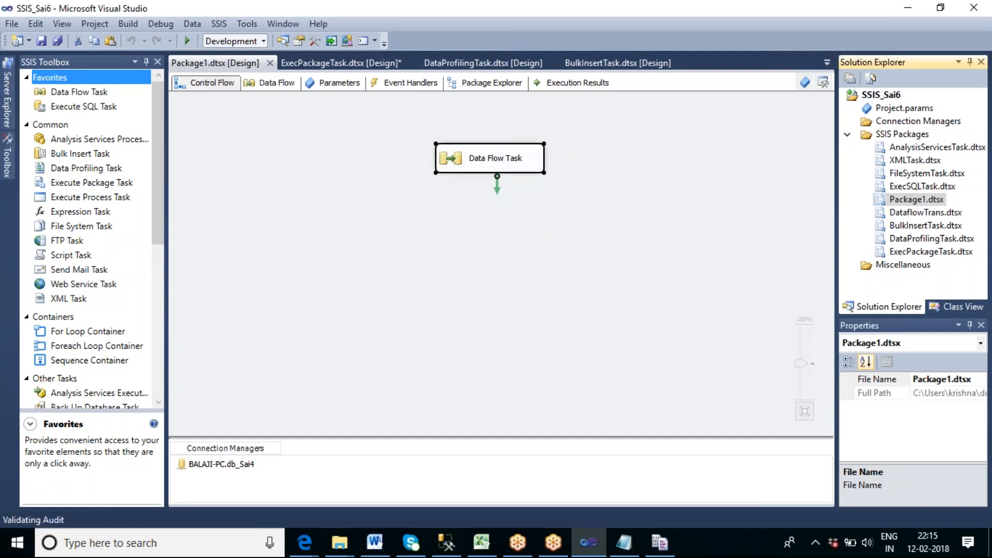
# In ExecPackageTask.dtsx, connect Exec Data Profiling Task pkg to the third Execute Package Task.
pyautogui.click(364, 67)
pyautogui.click(450, 244)
pyautogui.moveTo(449, 253); pyautogui.dragTo(478, 313)
pyautogui.click(505, 355)
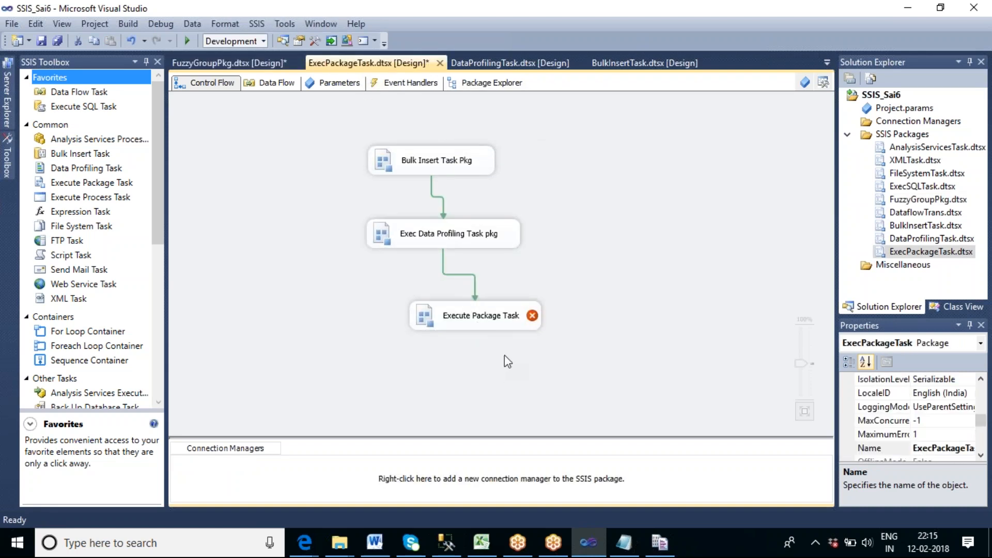
# Set the third Execute Package Task to run FuzzyGroupPkg.dtsx through its project reference.
pyautogui.doubleClick(486, 326)
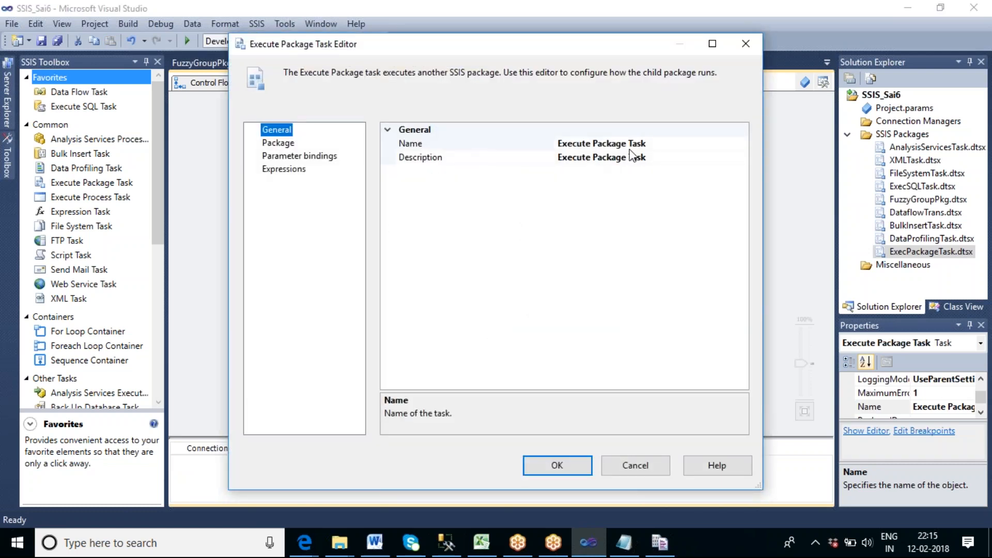
pyautogui.click(287, 146)
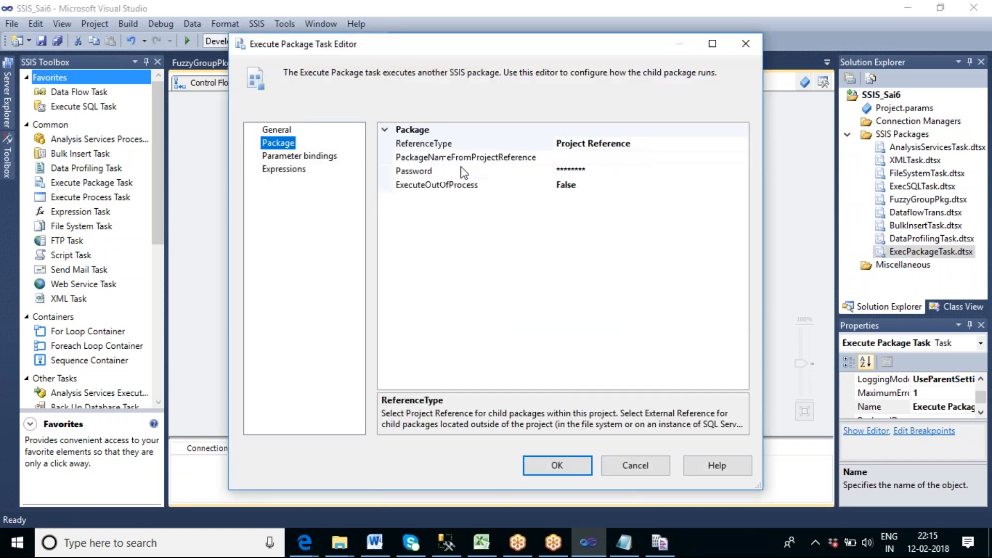
pyautogui.click(669, 158)
pyautogui.click(743, 158)
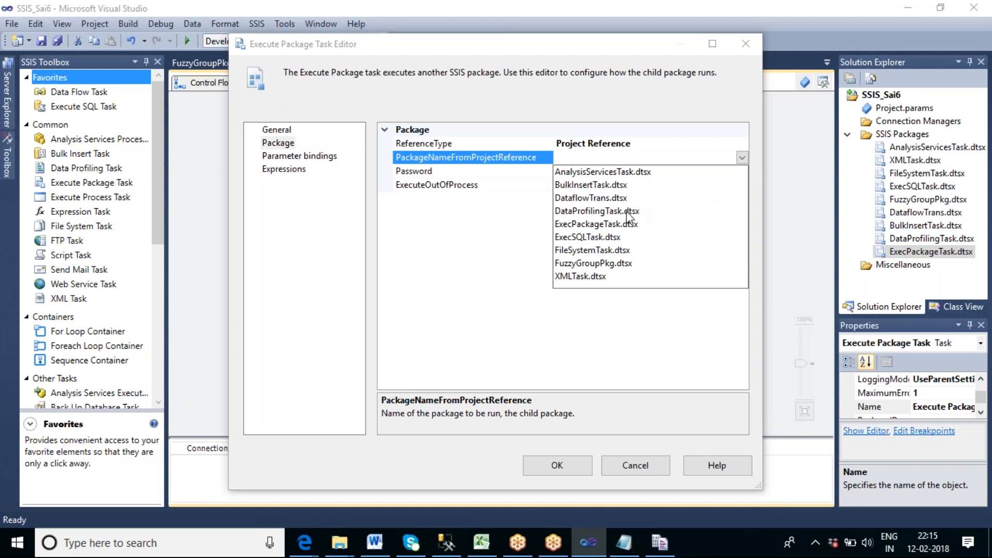
pyautogui.click(609, 263)
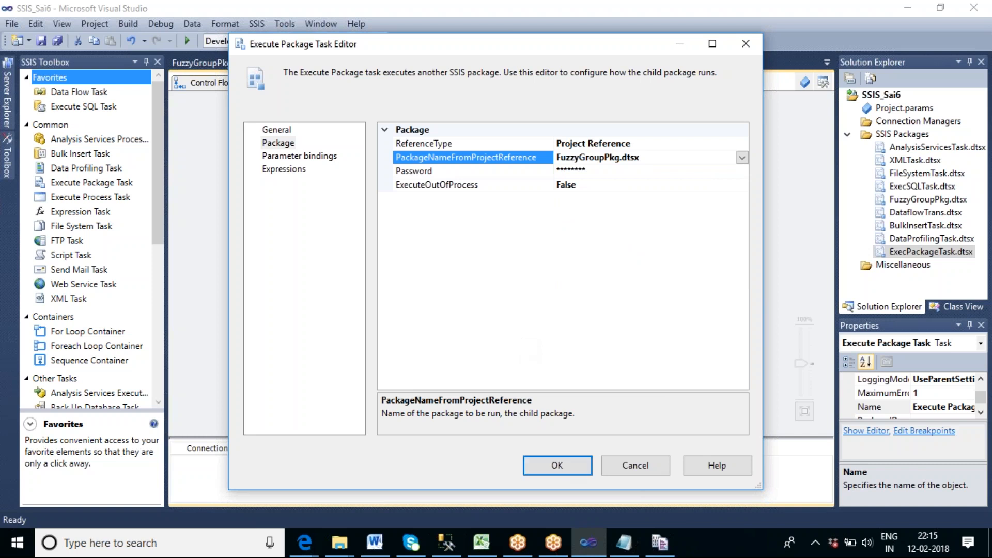
# Name the third Execute Package Task Fuzzy Grouping pkg and accept its settings.
pyautogui.click(274, 129)
pyautogui.click(673, 143)
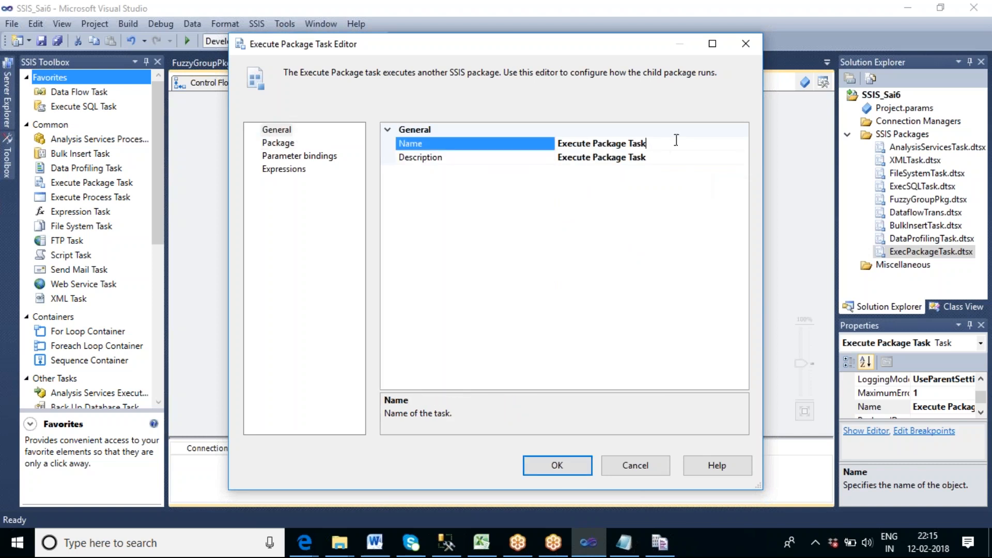
pyautogui.moveTo(683, 142); pyautogui.dragTo(554, 144)
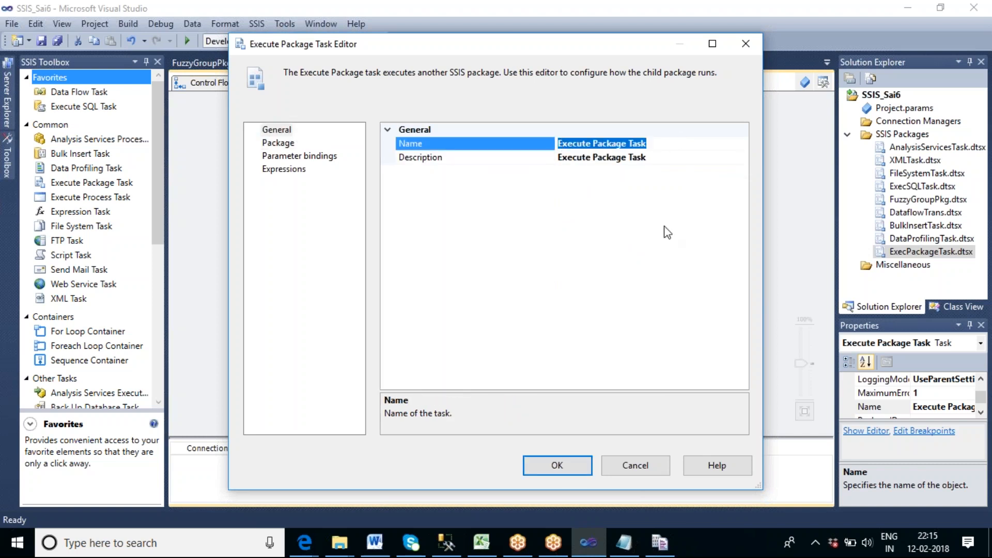
pyautogui.write('Fu')
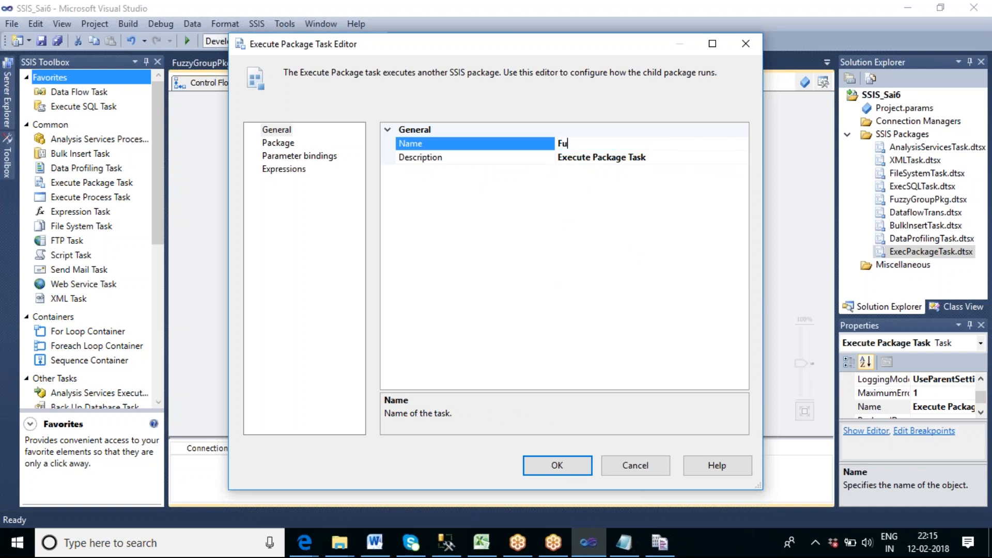
pyautogui.write('zzy Grouping pkg')
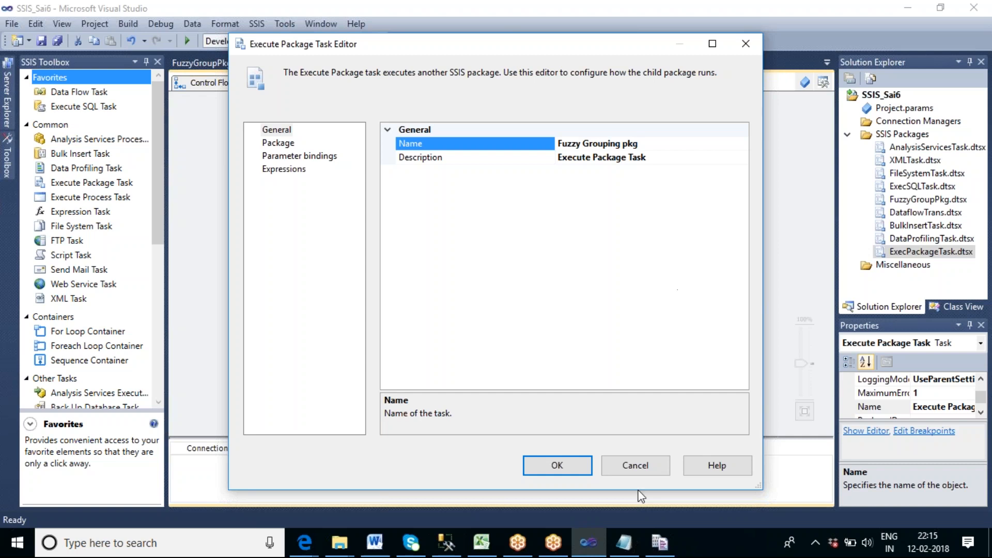
pyautogui.click(558, 468)
pyautogui.click(615, 331)
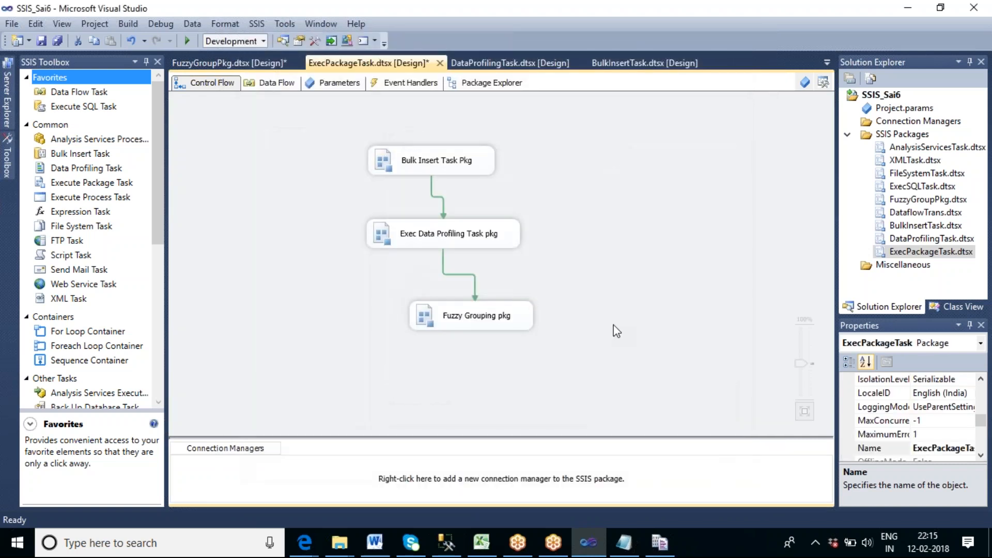
# Align Fuzzy Grouping pkg and Exec Data Profiling Task pkg vertically beneath Bulk Insert Task Pkg.
pyautogui.moveTo(508, 327); pyautogui.dragTo(469, 303)
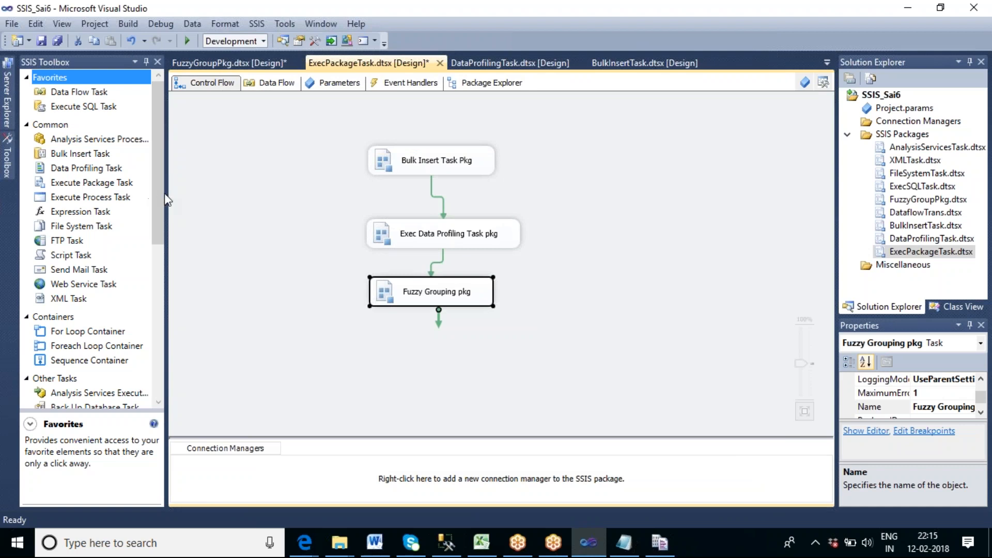
pyautogui.click(436, 220)
pyautogui.moveTo(435, 223); pyautogui.dragTo(426, 209)
pyautogui.click(608, 250)
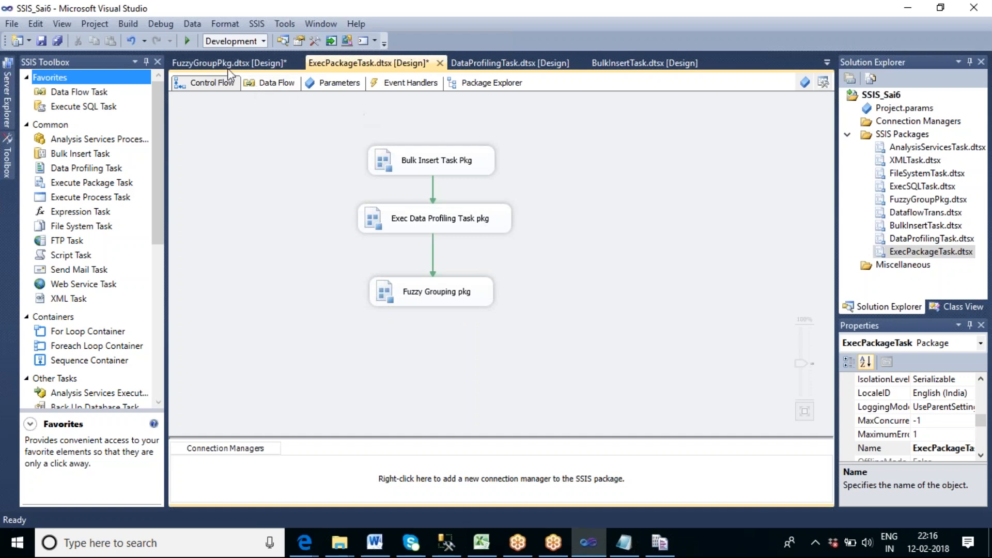
# Run the ExecPackageTask package, check the execution status of its three tasks, and stop debugging.
pyautogui.click(187, 42)
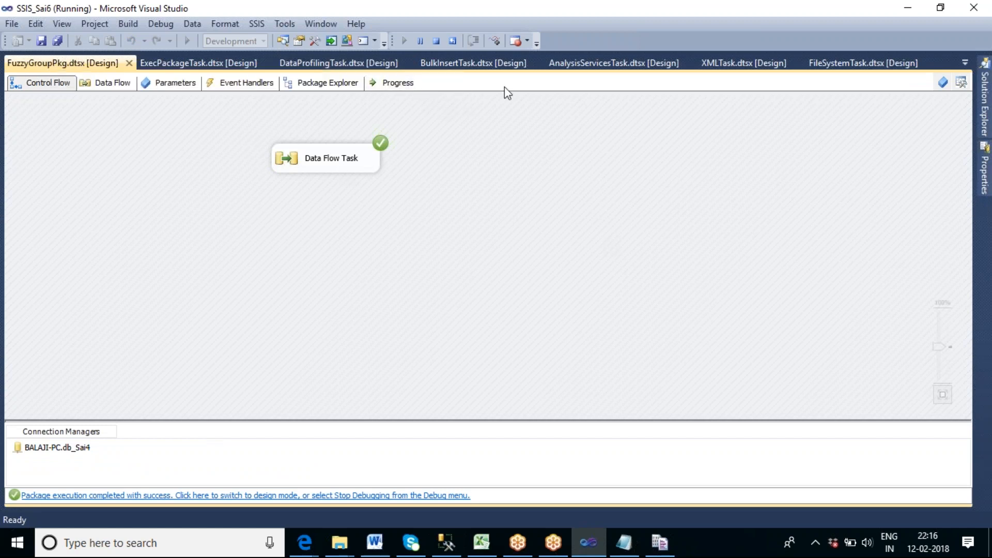
pyautogui.click(204, 65)
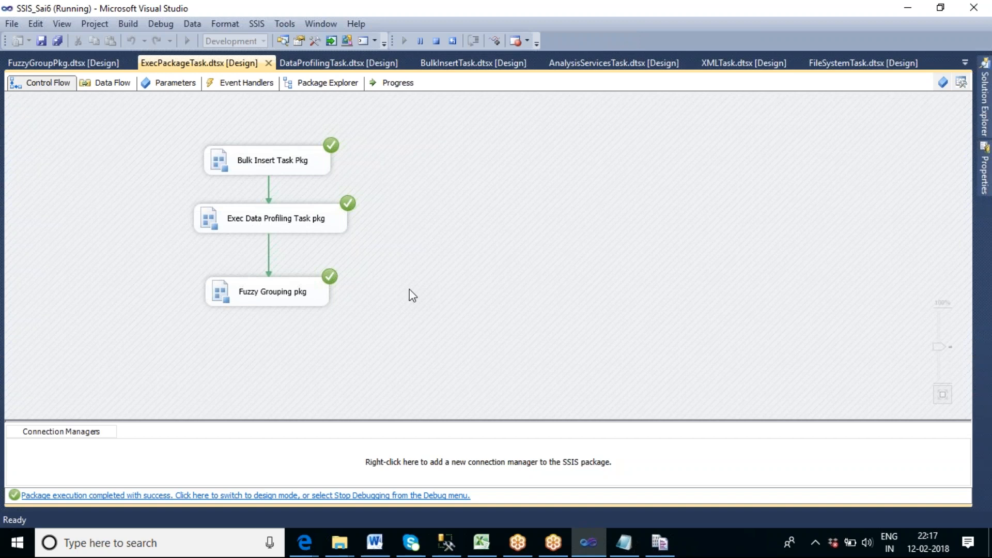
pyautogui.click(439, 46)
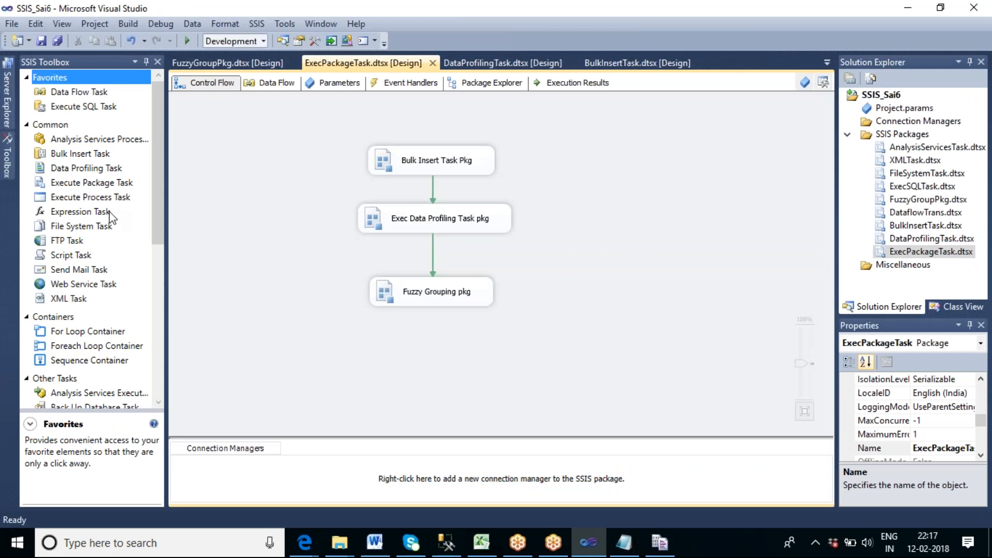
pyautogui.click(91, 184)
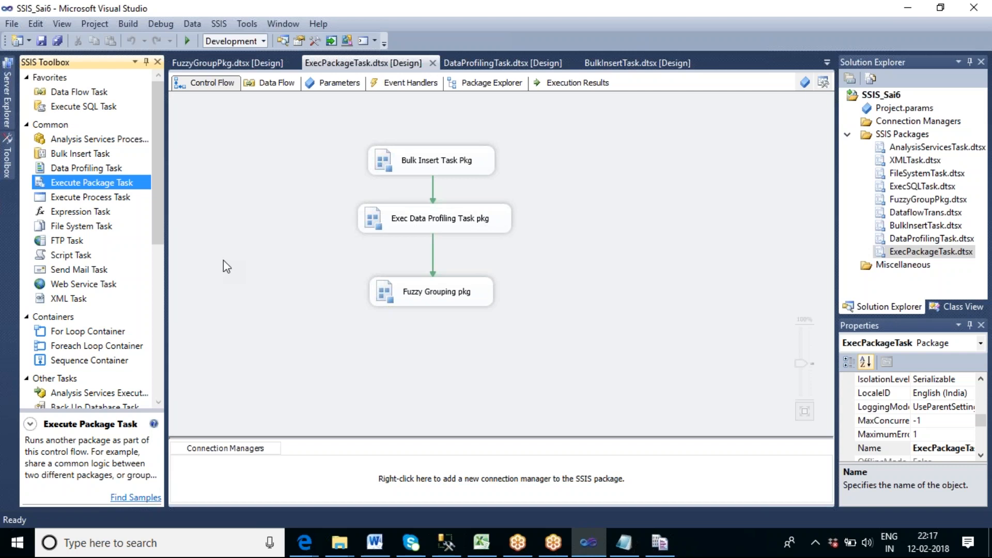
pyautogui.click(639, 245)
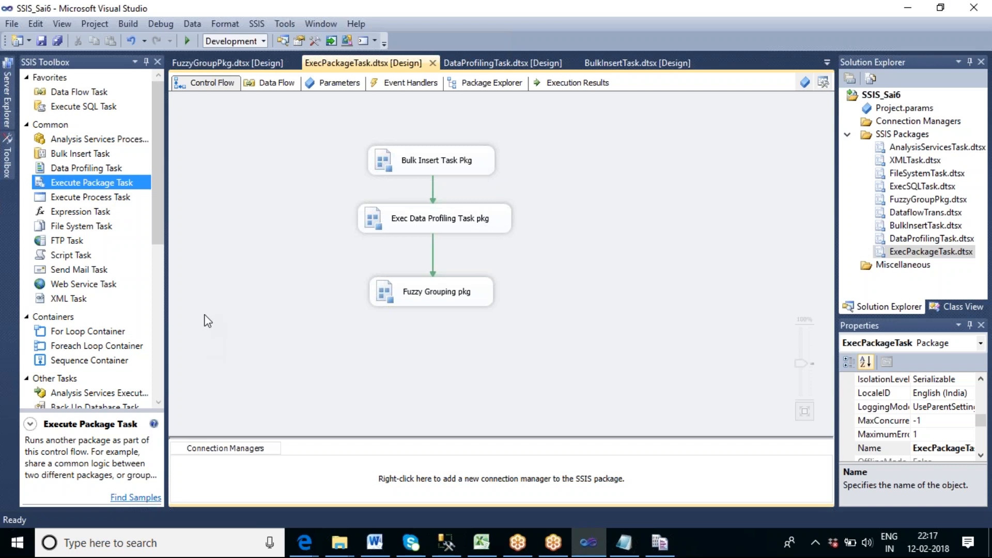
pyautogui.click(93, 198)
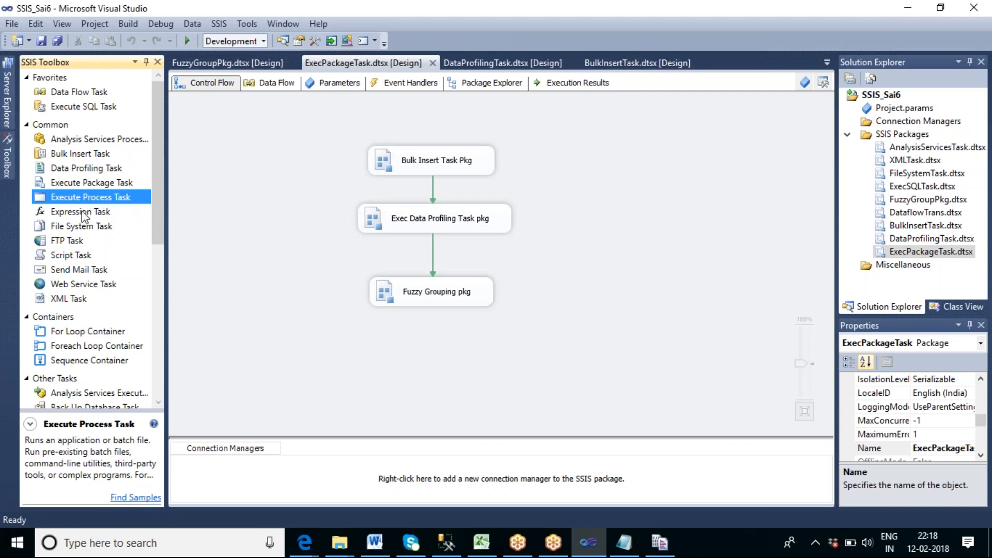
pyautogui.click(576, 293)
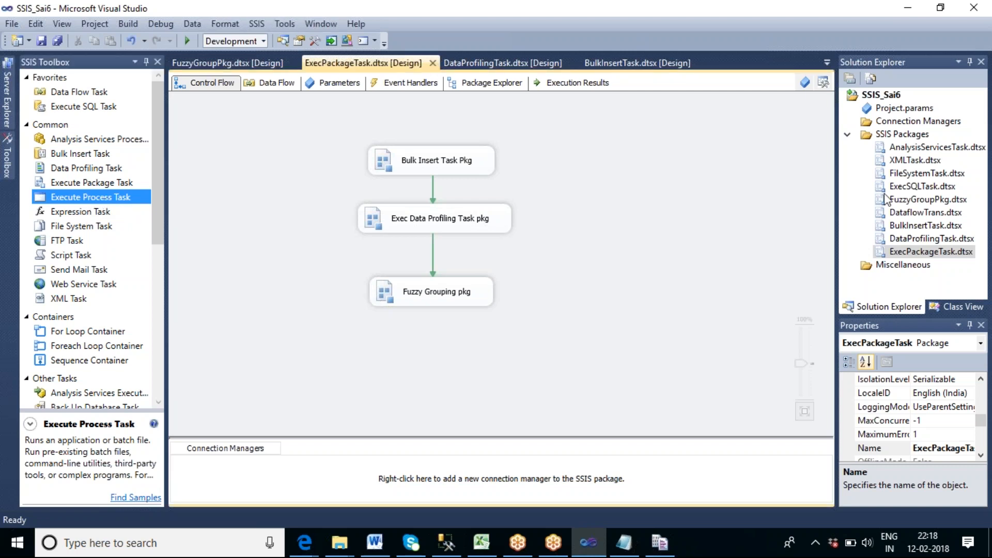
# Create a new SSIS package in the project and add an Execute Process Task to its control flow.
pyautogui.rightClick(905, 136)
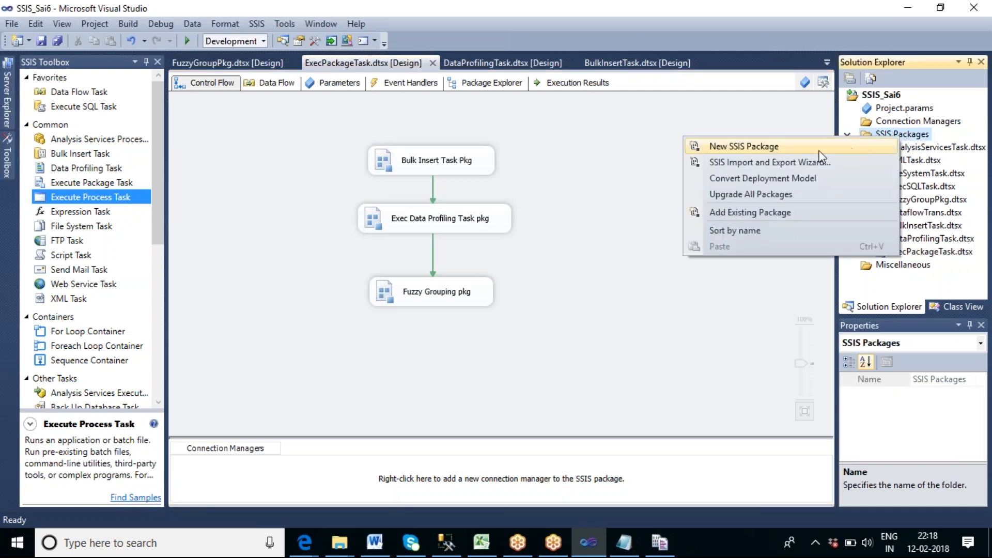
pyautogui.click(814, 149)
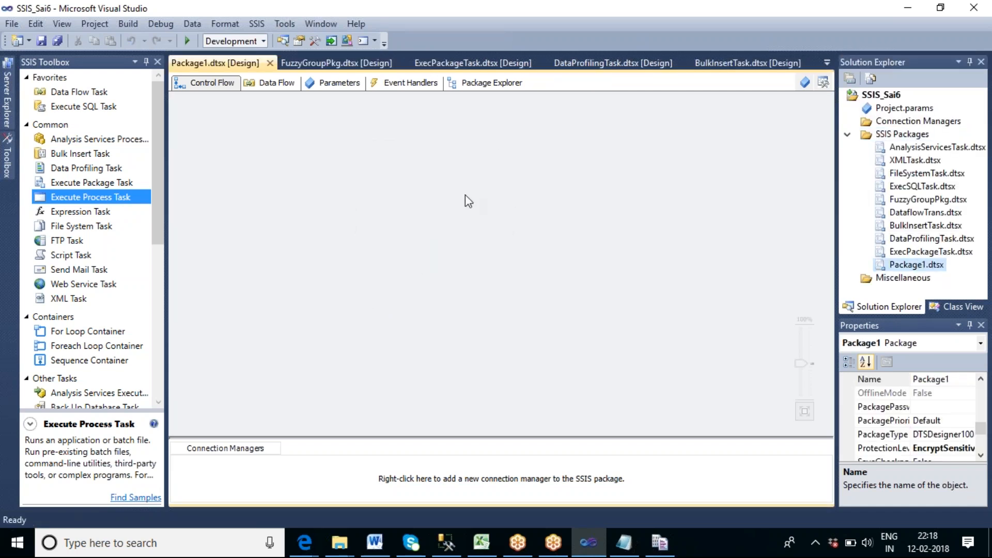
pyautogui.moveTo(53, 201); pyautogui.dragTo(334, 142)
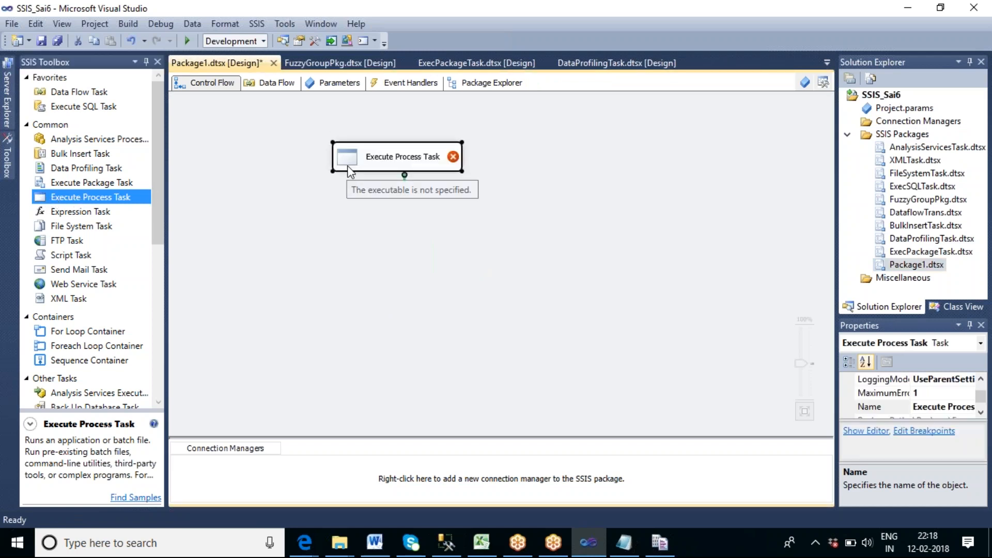
pyautogui.click(483, 215)
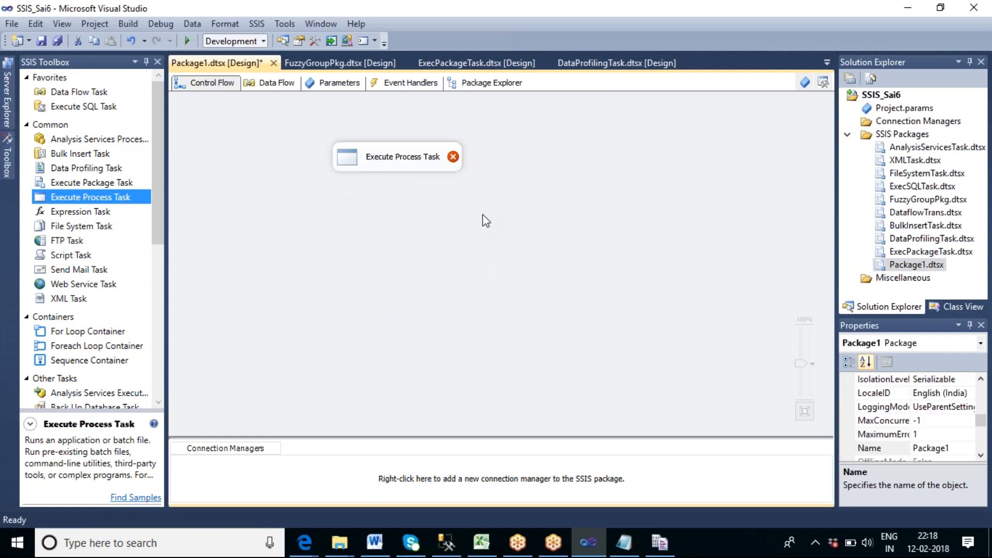
# Set the Execute Process Task's executable to notepad.exe in its process settings.
pyautogui.click(398, 171)
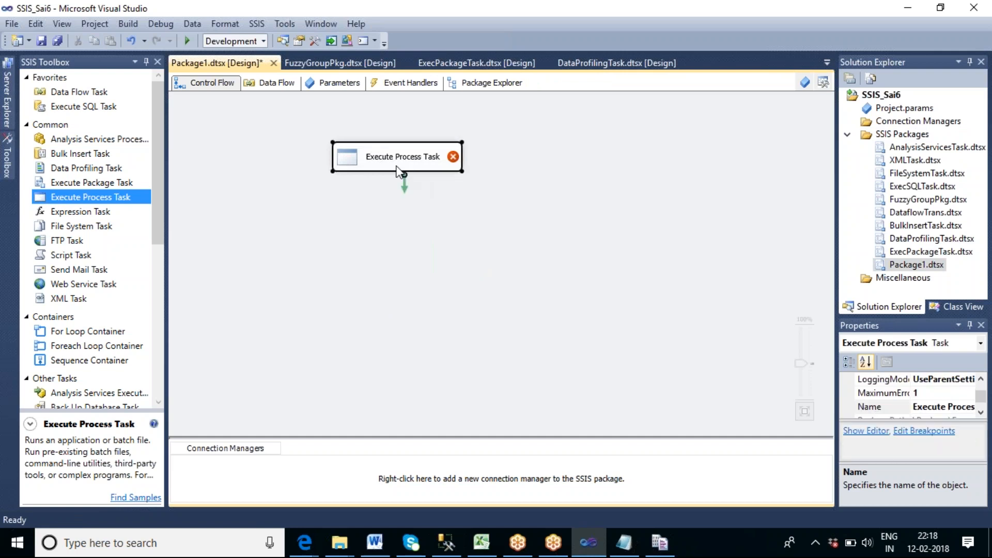
pyautogui.doubleClick(398, 171)
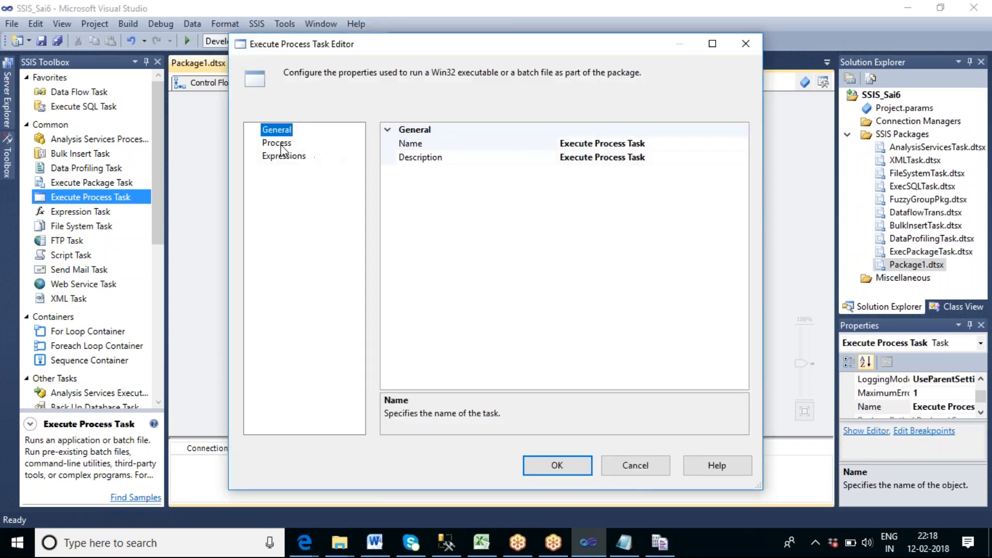
pyautogui.click(277, 143)
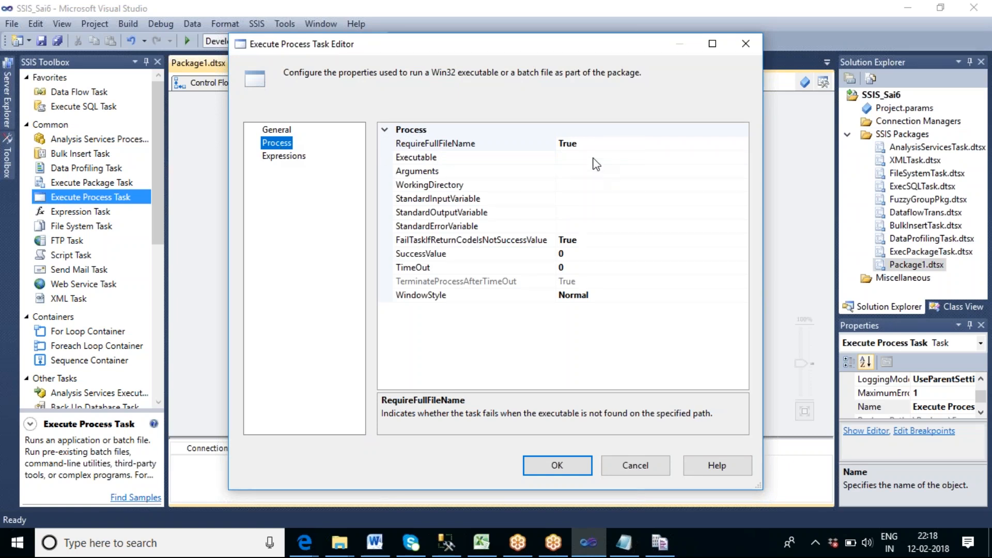
pyautogui.click(593, 159)
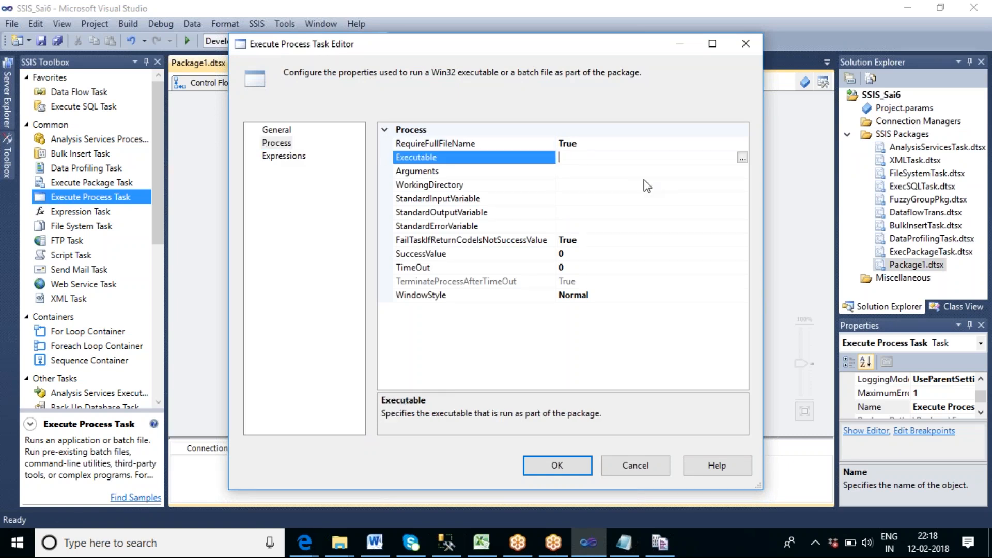
pyautogui.write('notepad.exe')
# Name the task Opening New text file and accept its settings.
pyautogui.click(289, 130)
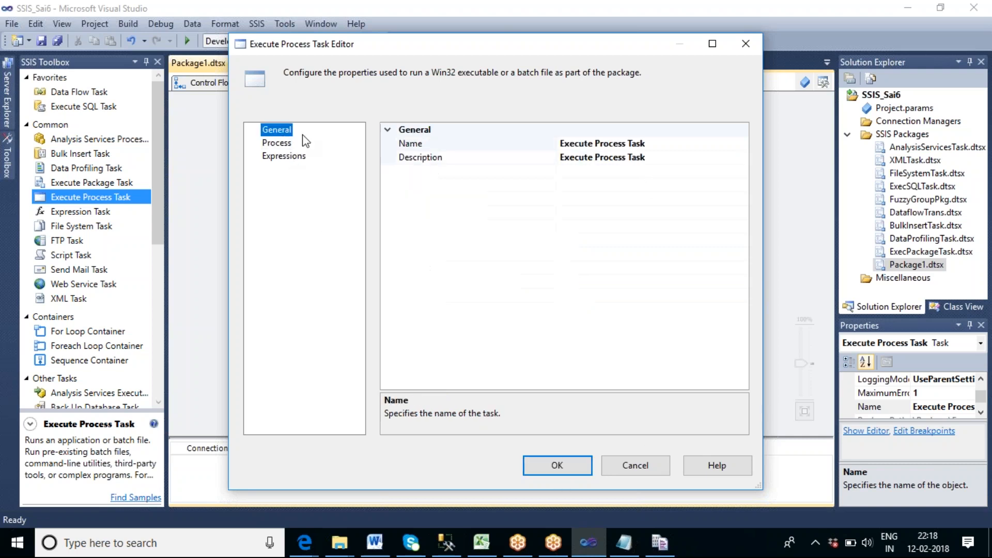
pyautogui.click(660, 143)
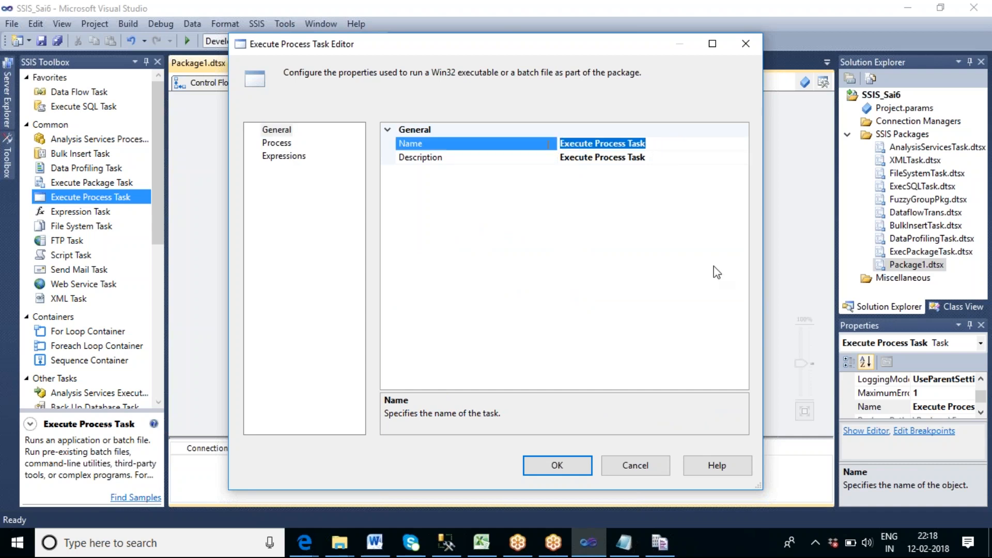
pyautogui.write('Ope')
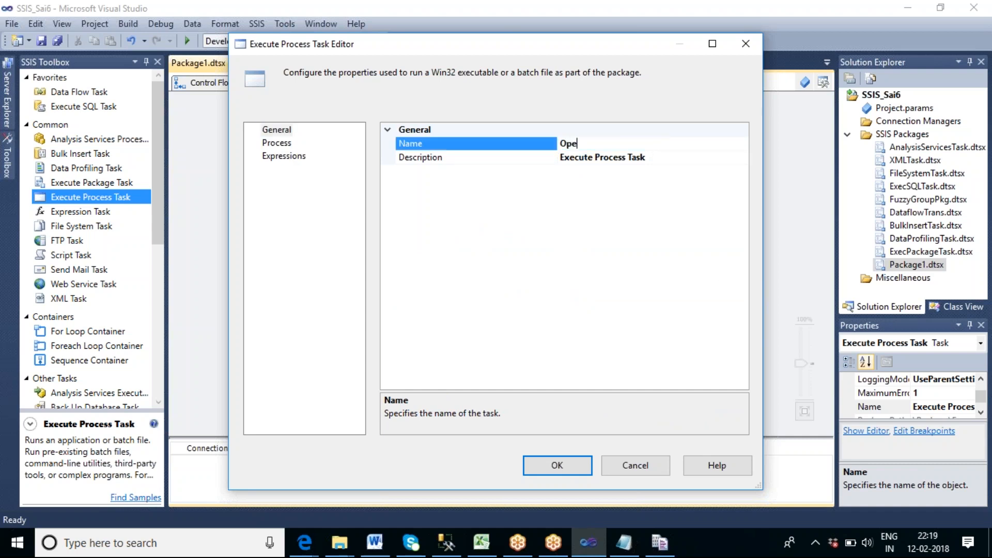
pyautogui.write('ning New text file')
pyautogui.click(284, 145)
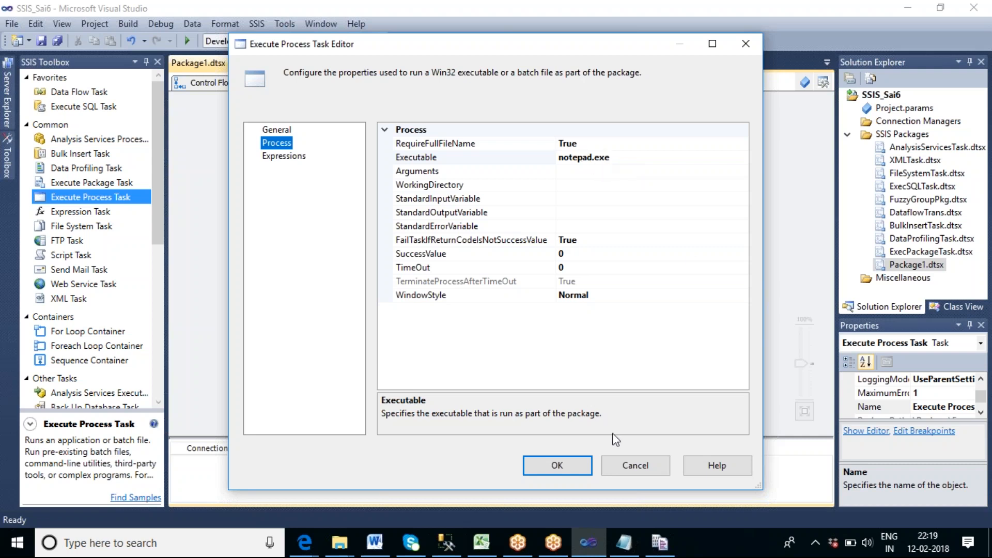
pyautogui.click(572, 460)
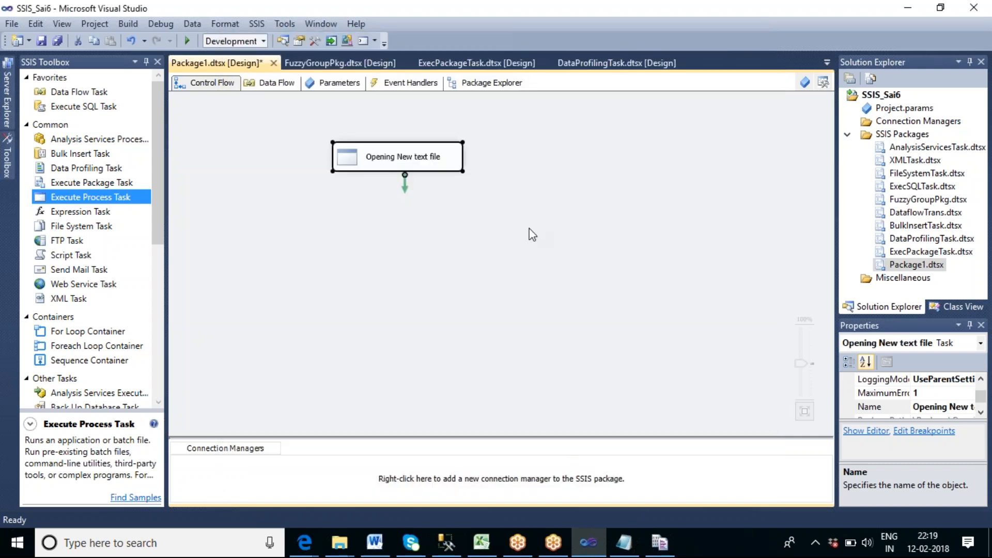
pyautogui.click(529, 228)
# Execute only the Opening New text file task, close the Notepad window it launches, and stop debugging.
pyautogui.rightClick(432, 166)
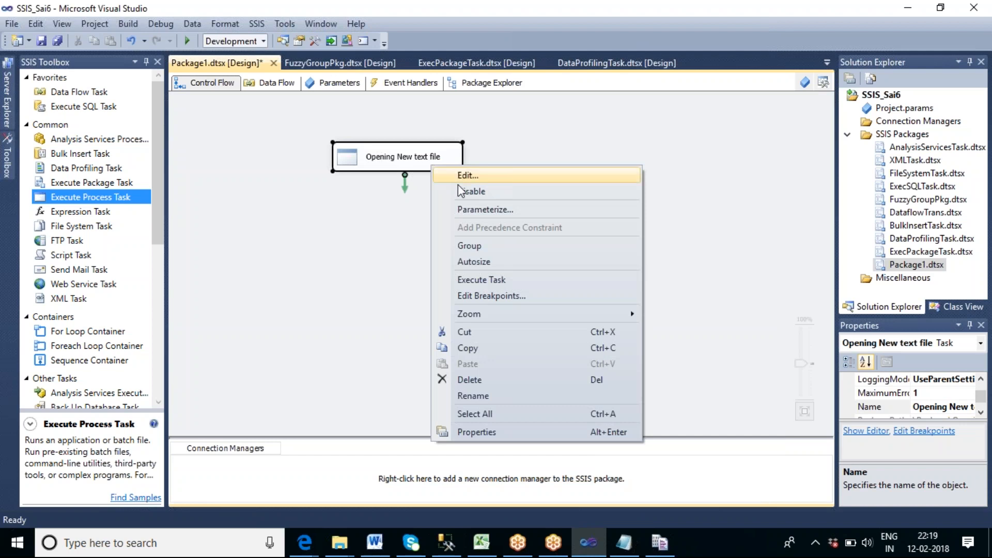
pyautogui.click(528, 281)
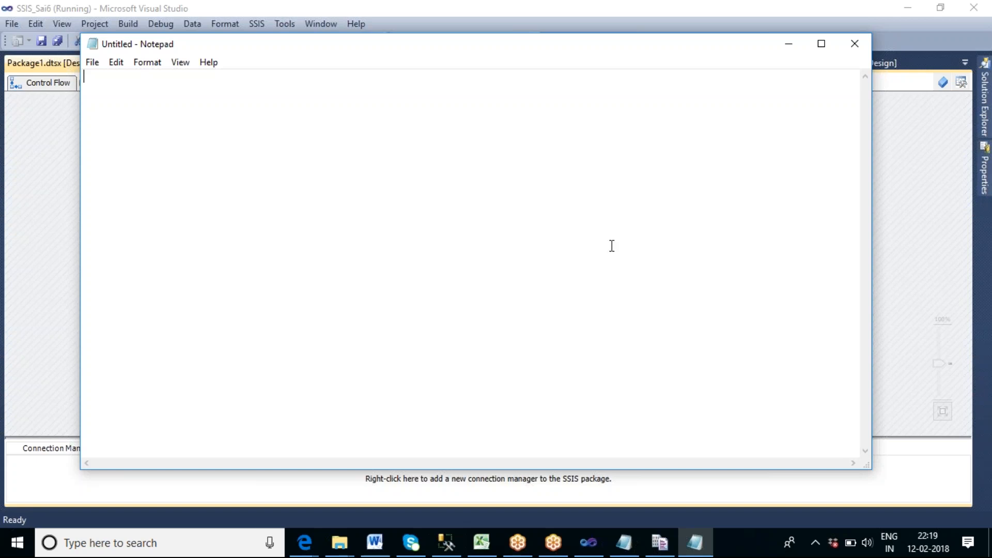
pyautogui.click(853, 46)
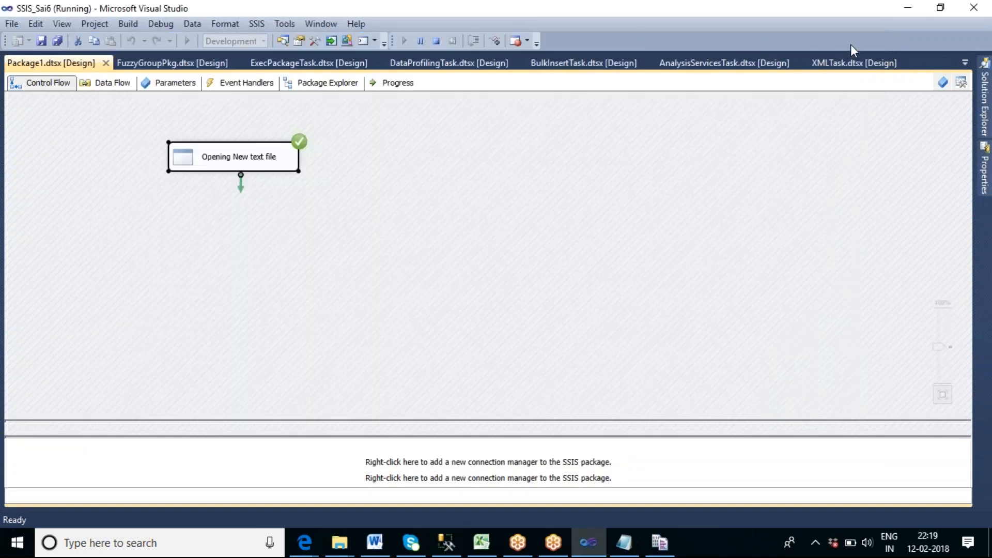
pyautogui.click(437, 42)
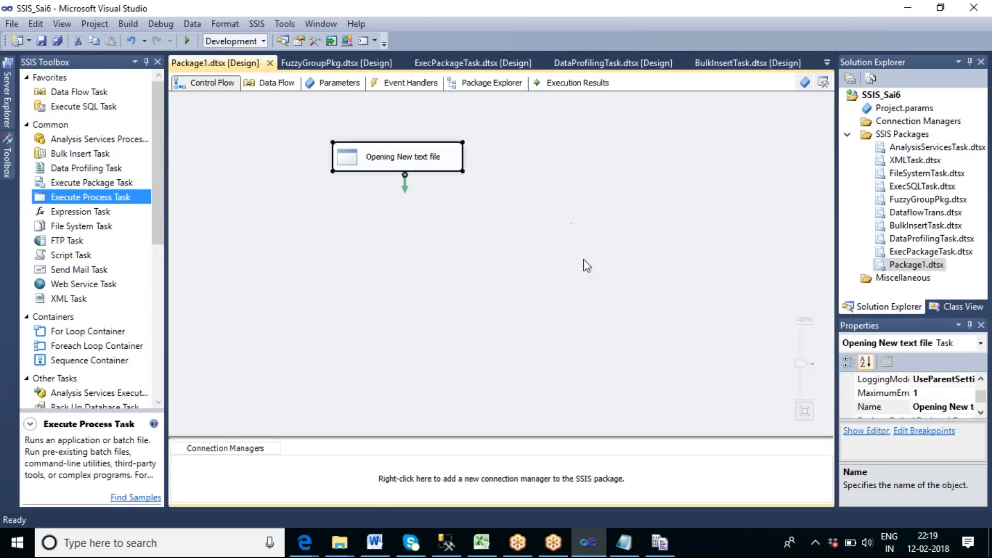
pyautogui.click(584, 261)
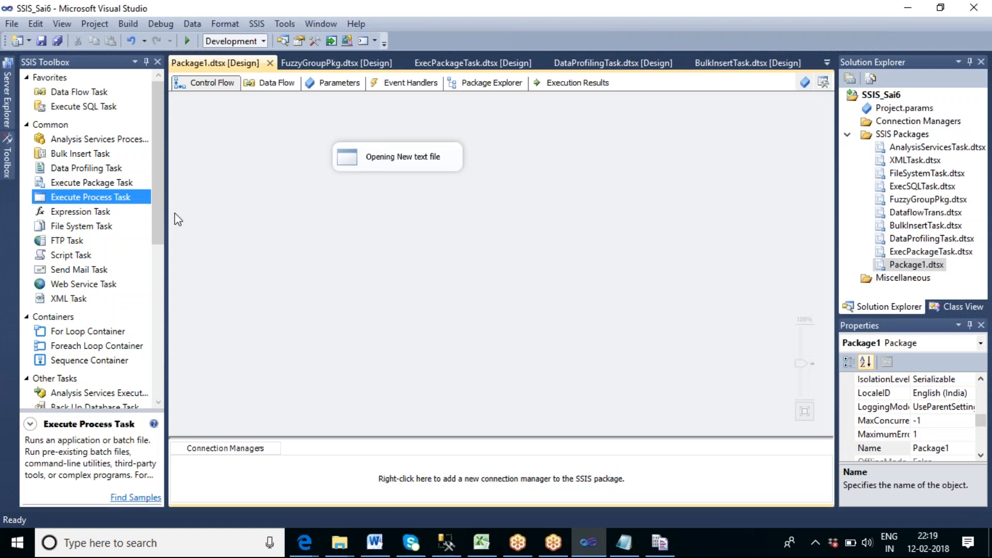
# Add a second Execute Process Task beside Opening New text file and name it Open Excel File.
pyautogui.moveTo(114, 201); pyautogui.dragTo(523, 153)
pyautogui.click(582, 184)
pyautogui.doubleClick(576, 171)
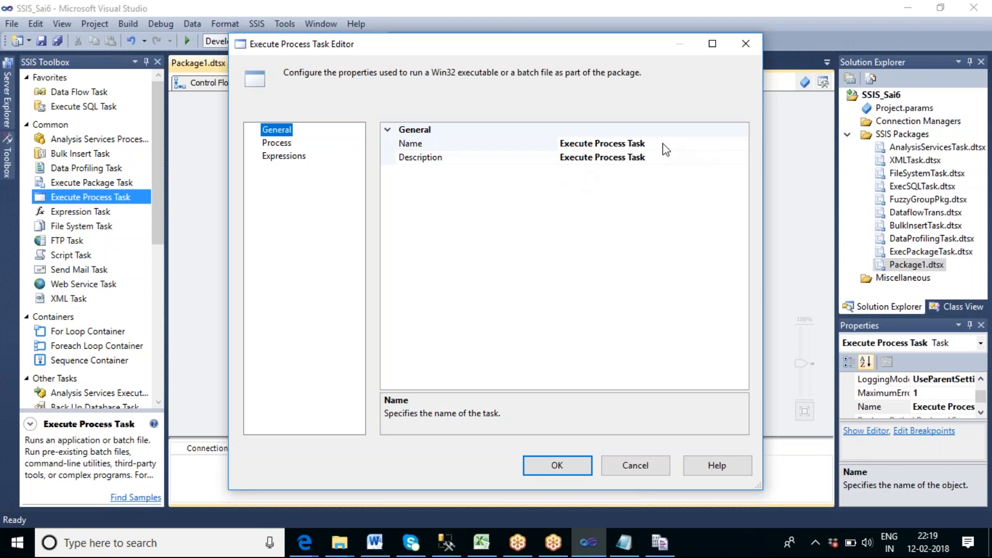
pyautogui.moveTo(670, 143); pyautogui.dragTo(558, 147)
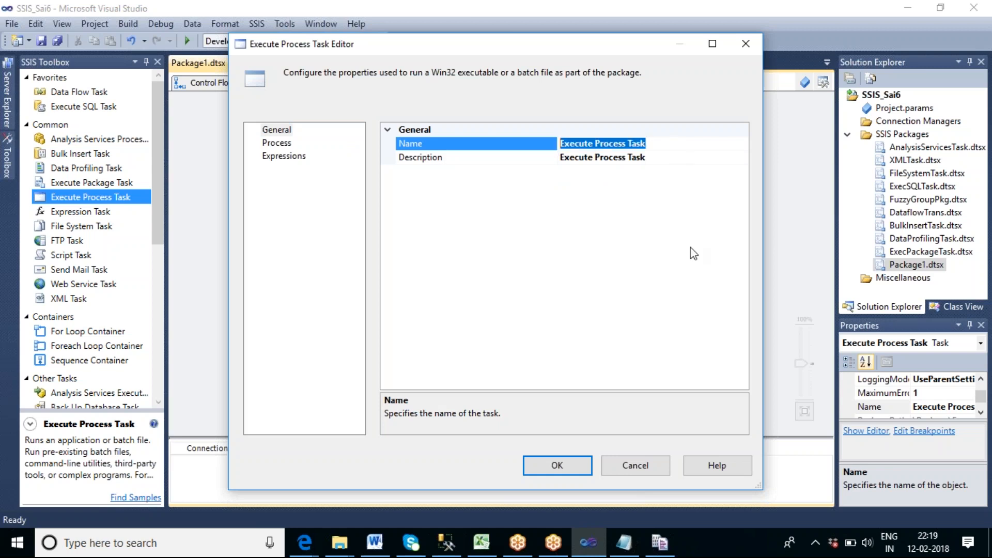
pyautogui.write('Open')
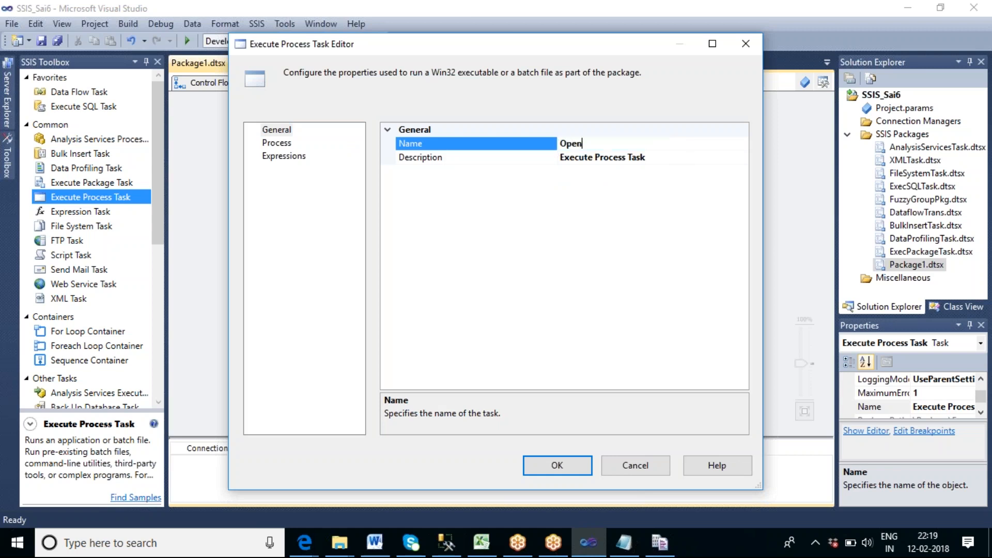
pyautogui.write(' Excel File')
# Set the Open Excel File task's executable to Excel.exe, accept the settings, and check the task's validation status.
pyautogui.click(278, 144)
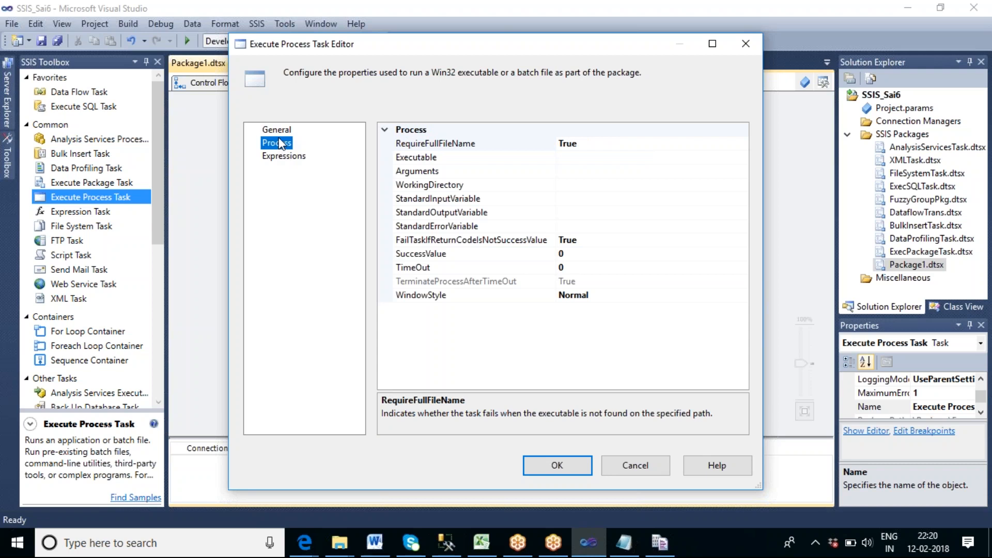
pyautogui.click(454, 157)
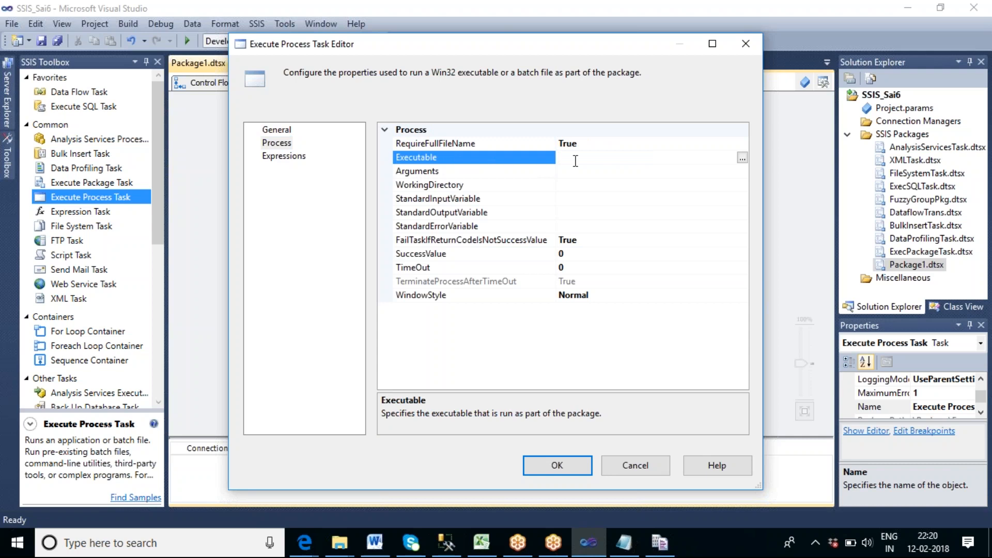
pyautogui.write('Excel.exe')
pyautogui.click(578, 464)
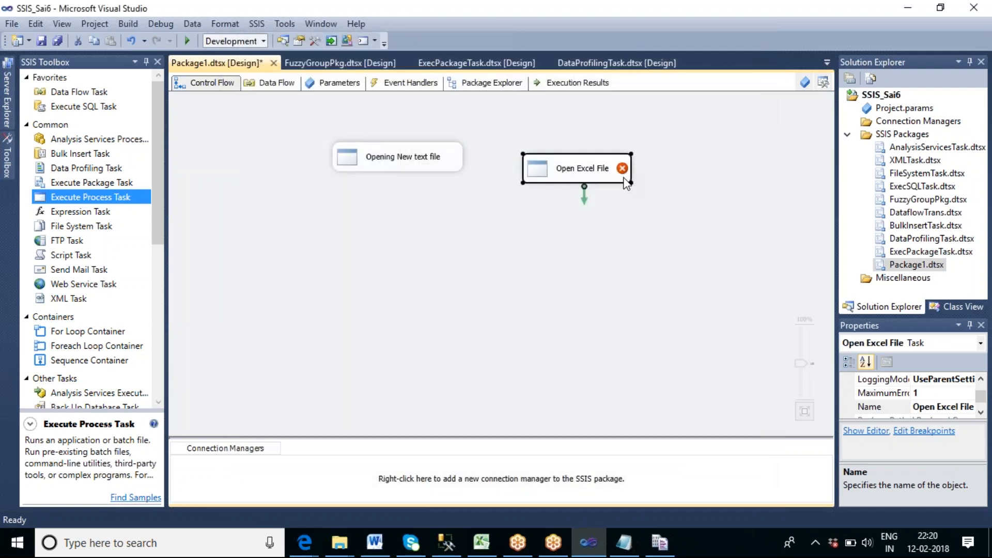
pyautogui.moveTo(625, 172)
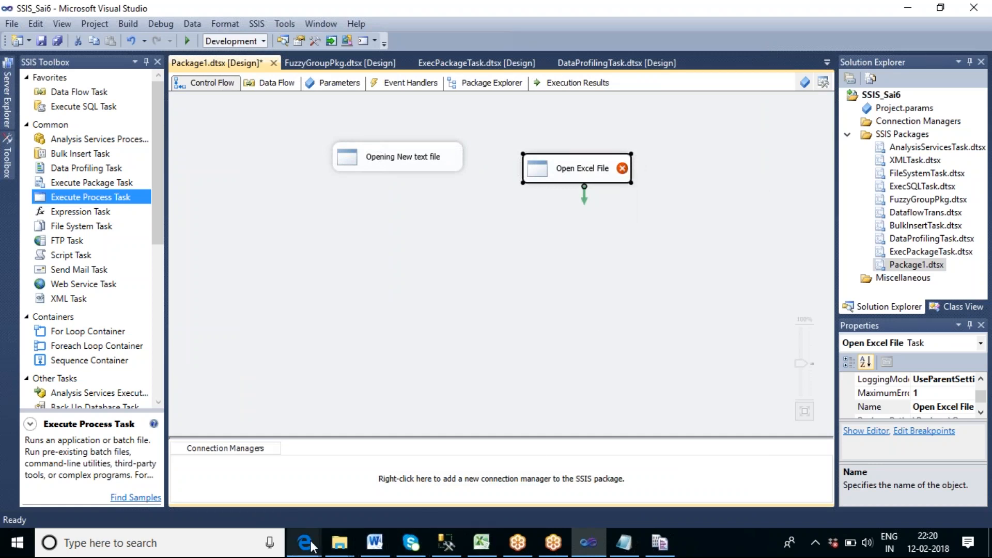
# Switch to File Explorer and look for the Excel executable in C:\Program Files\Microsoft Office\Office14.
pyautogui.moveTo(312, 543)
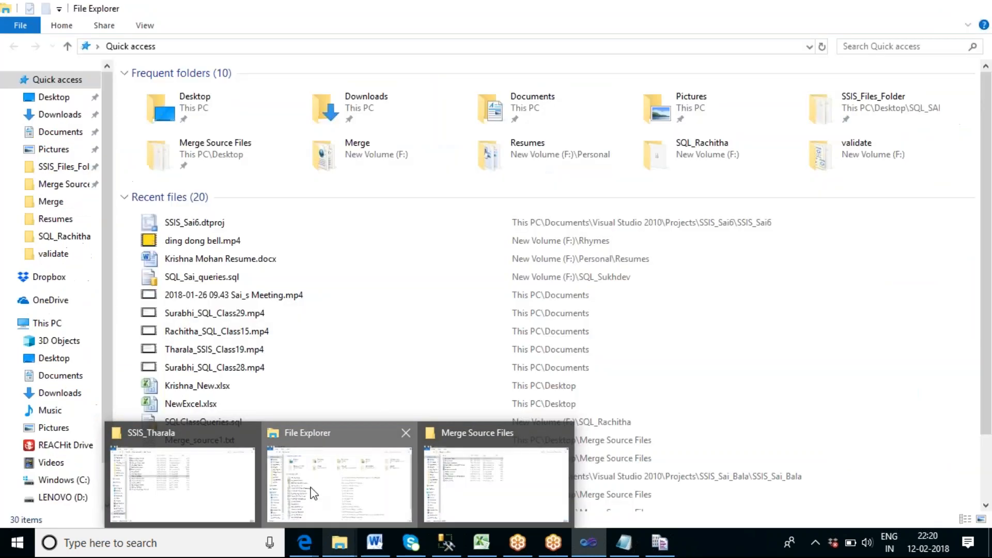
pyautogui.click(311, 491)
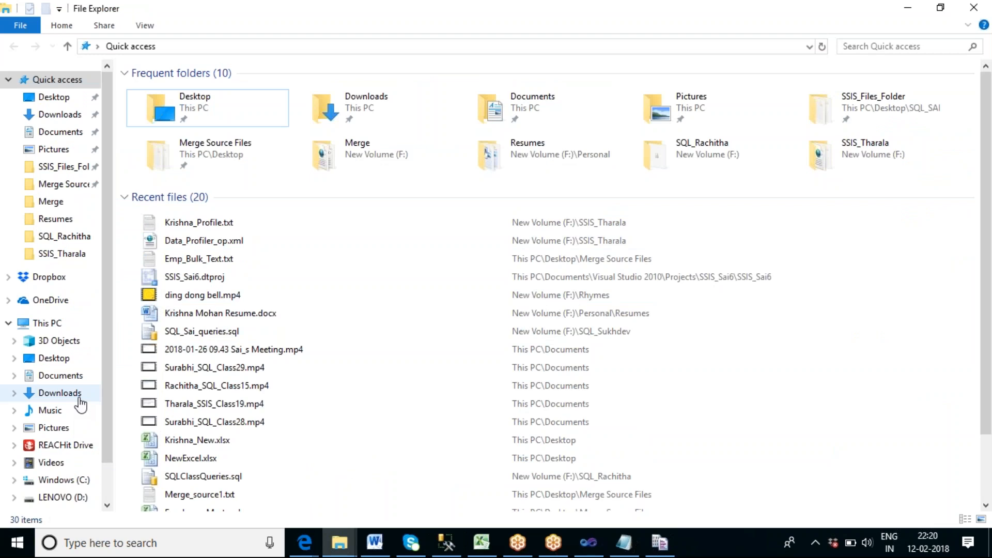
pyautogui.click(72, 484)
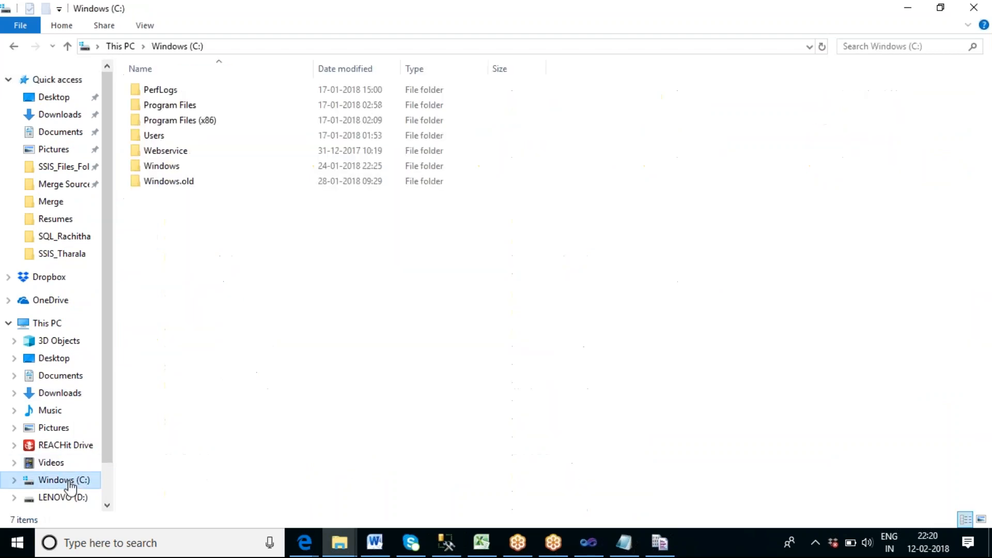
pyautogui.click(164, 109)
pyautogui.doubleClick(164, 107)
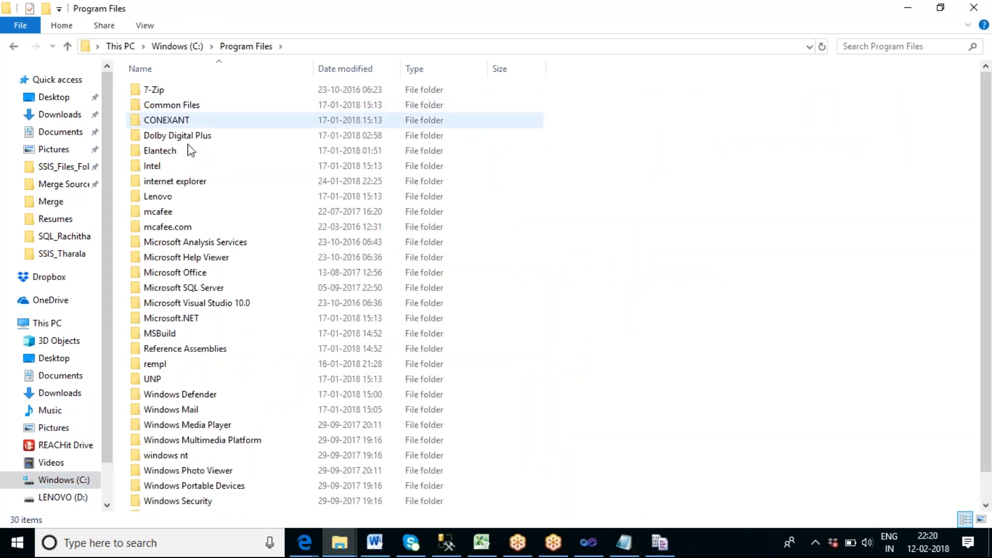
pyautogui.doubleClick(204, 274)
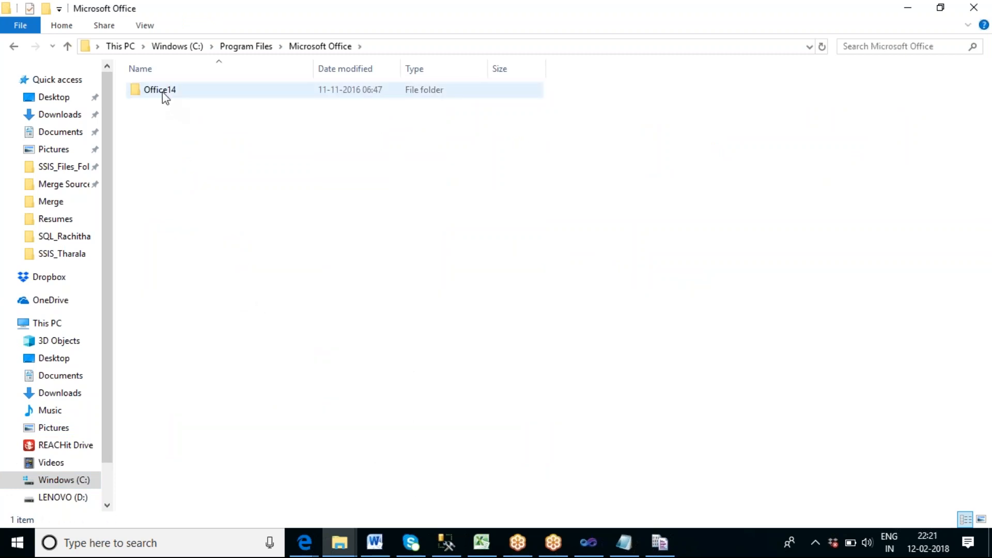
pyautogui.doubleClick(162, 92)
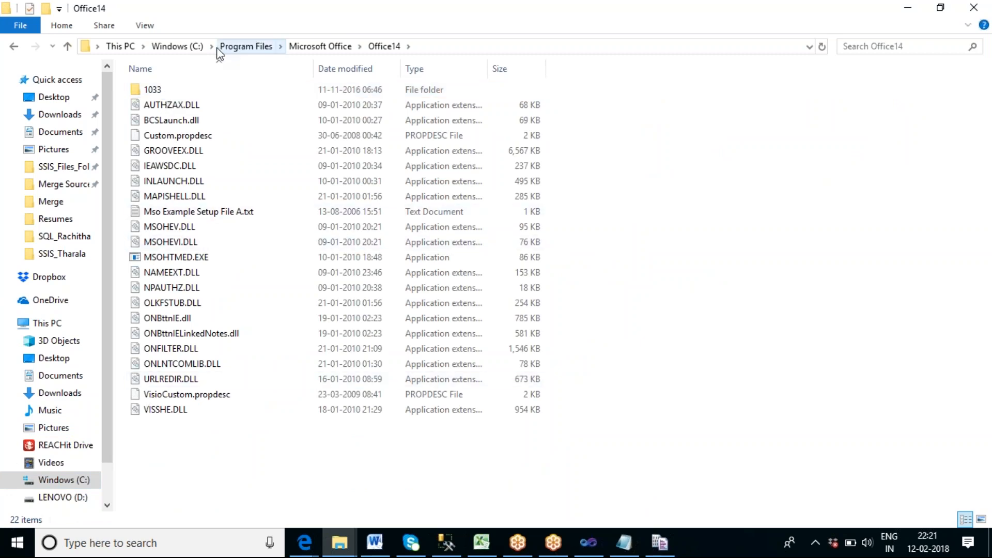
# Open the folder C:\Program Files (x86)\Microsoft Office\Office14 to locate the Excel executable.
pyautogui.click(190, 54)
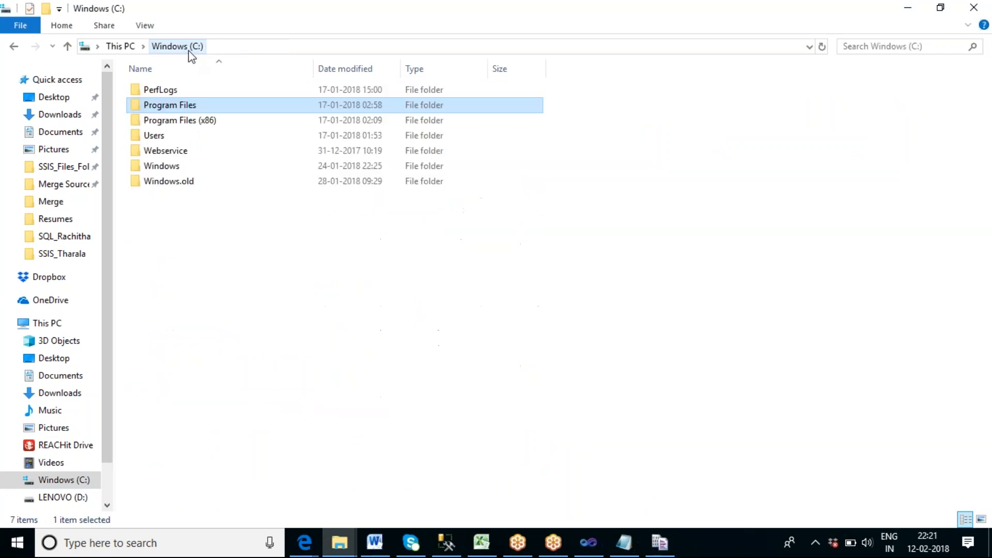
pyautogui.doubleClick(206, 128)
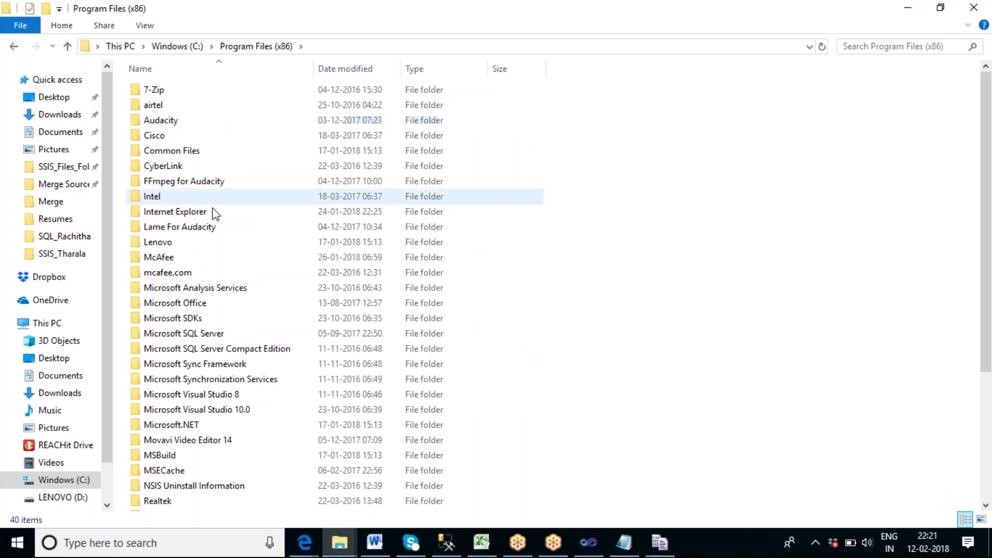
pyautogui.click(202, 305)
pyautogui.doubleClick(203, 305)
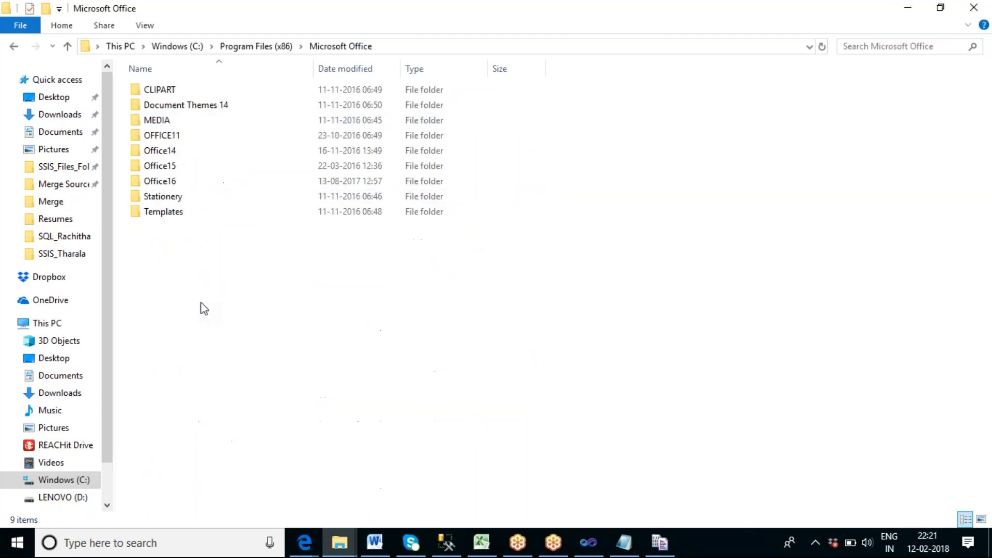
pyautogui.doubleClick(159, 150)
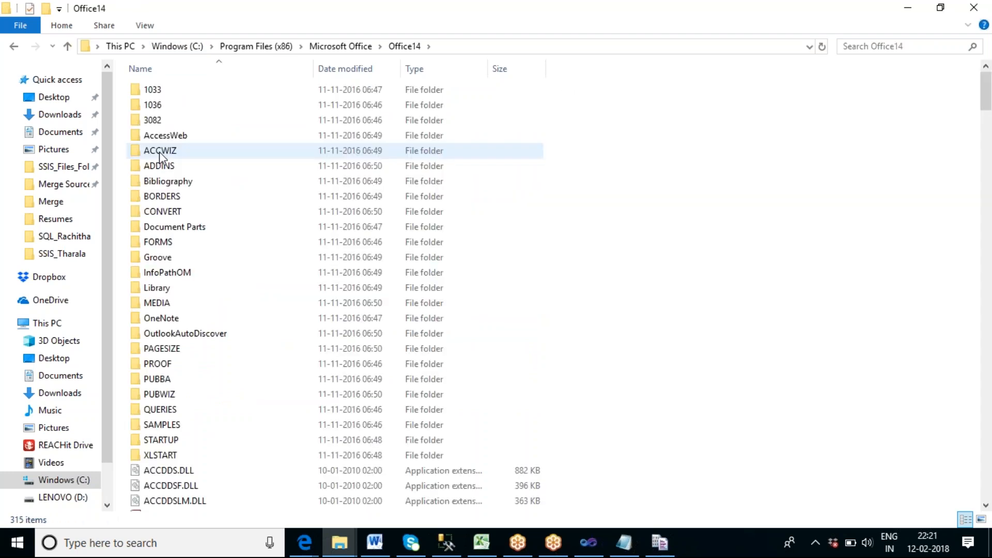
# Find EXCEL.EXE in the Office14 folder and copy the folder's full path.
pyautogui.scroll(-15, 212, 179)
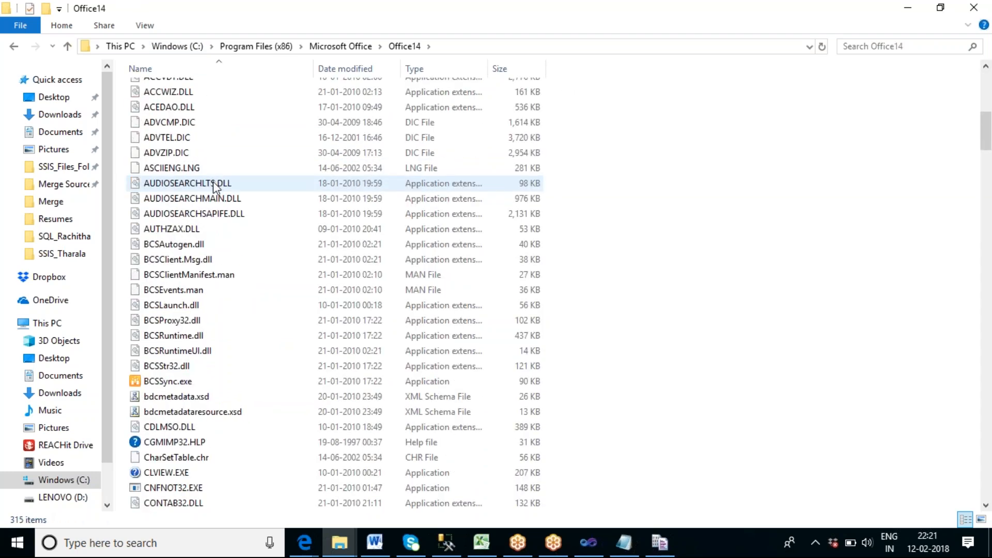
pyautogui.scroll(-5, 215, 186)
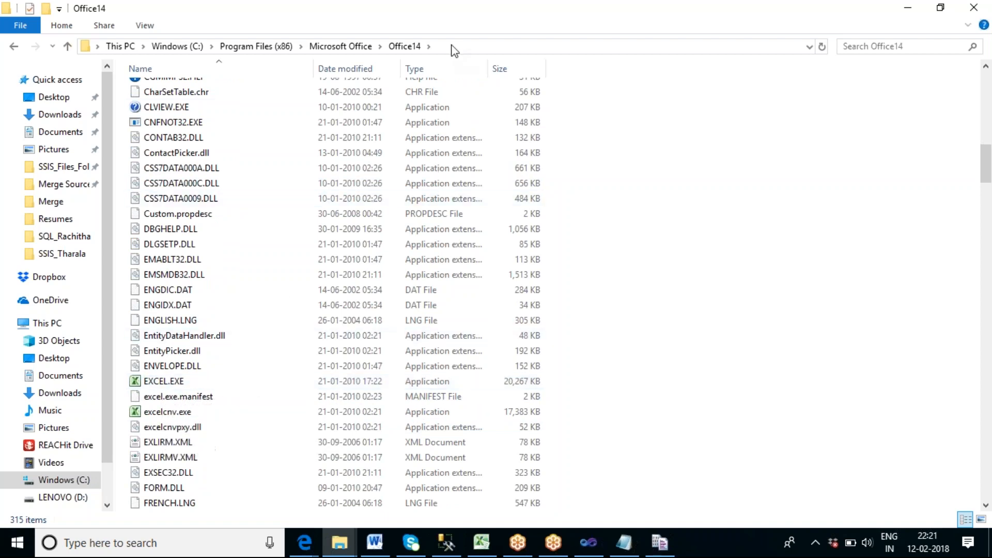
pyautogui.click(451, 46)
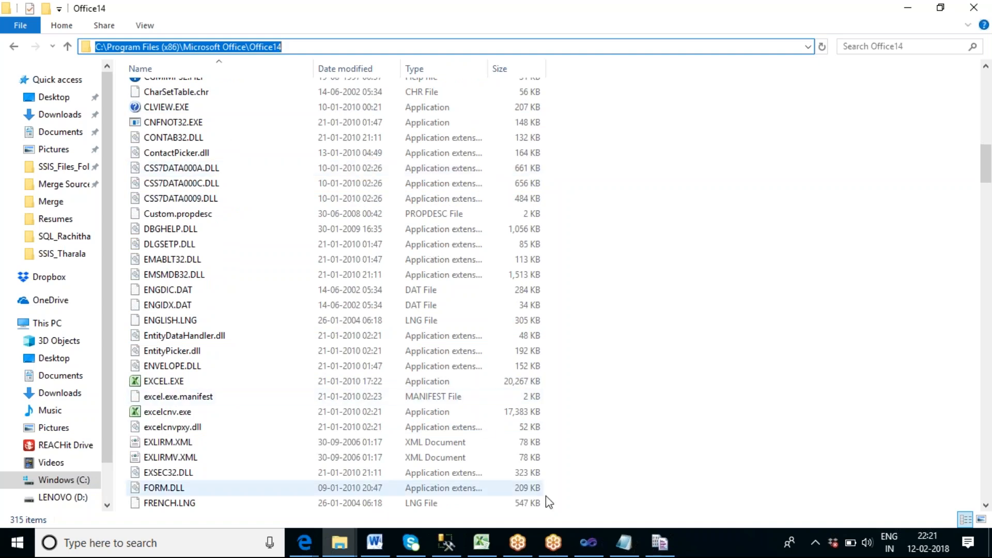
# Switch to Visual Studio and set the Open Excel File task's executable to C:\Program Files (x86)\Microsoft Office\Office14\Excel.exe, then accept the settings.
pyautogui.click(588, 542)
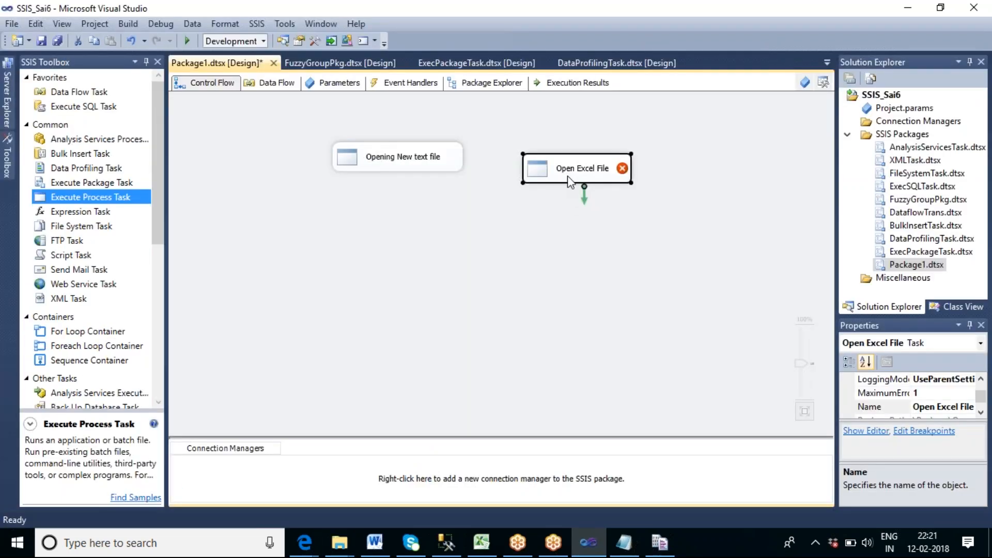
pyautogui.rightClick(568, 176)
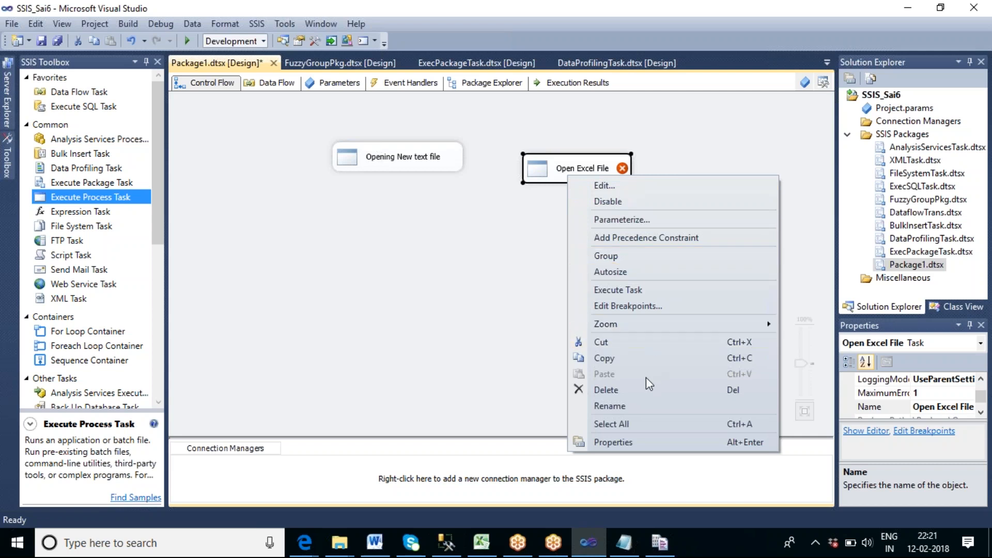
pyautogui.click(618, 187)
pyautogui.click(284, 143)
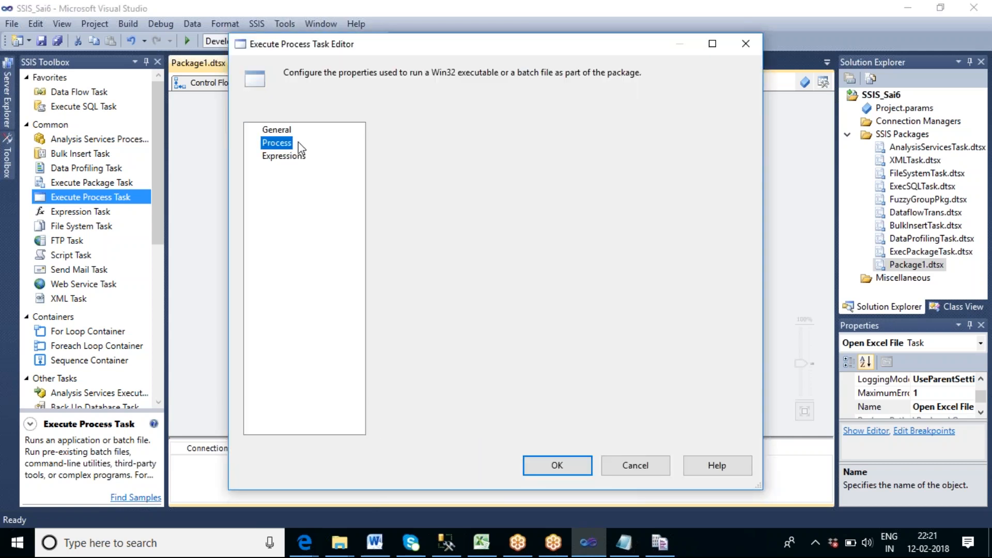
pyautogui.click(597, 158)
pyautogui.click(614, 160)
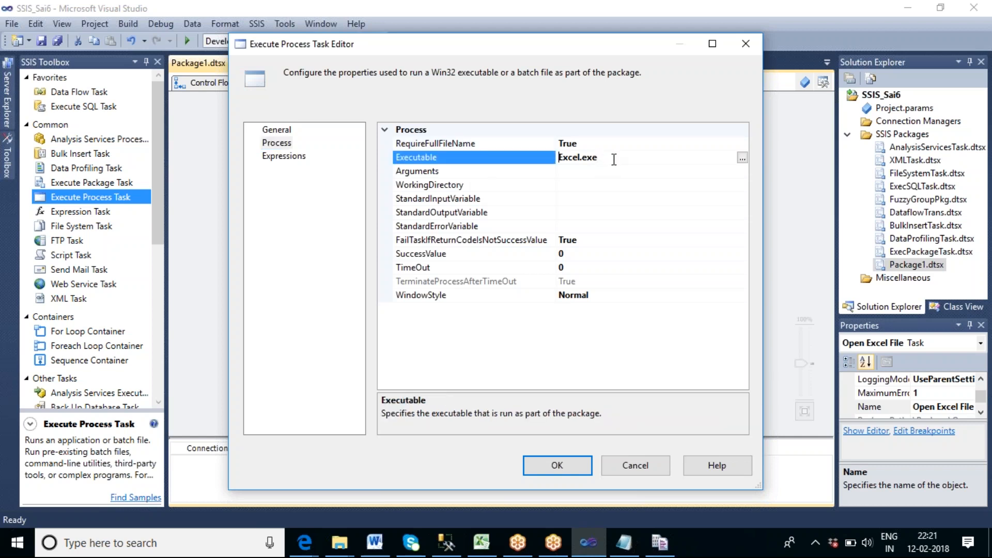
pyautogui.hotkey('ctrl', 'v')
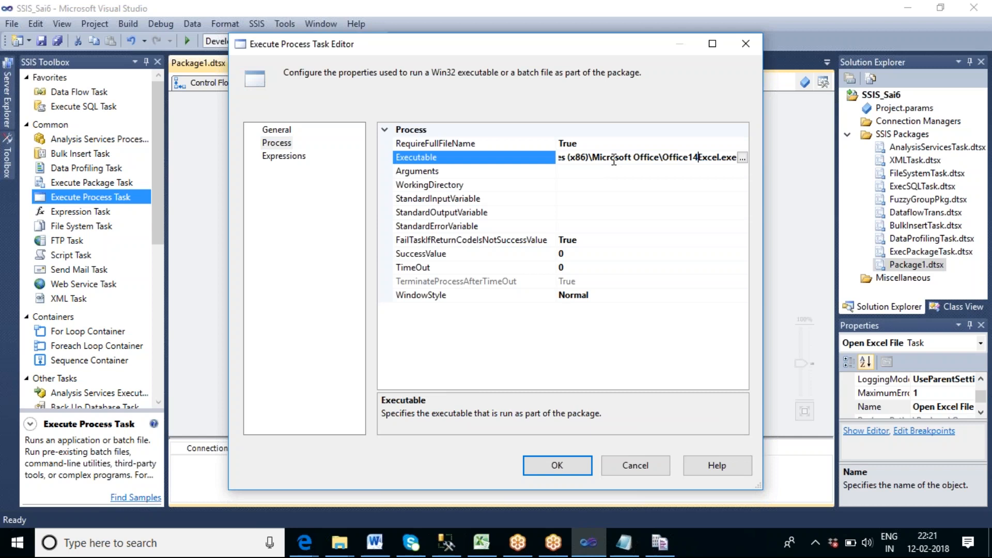
pyautogui.write('\\')
pyautogui.press('Home')
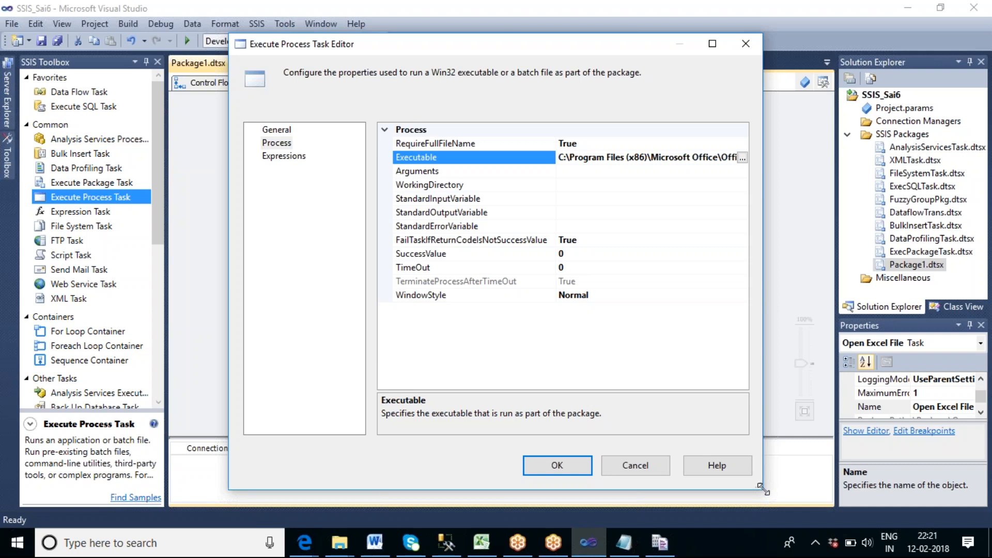
pyautogui.moveTo(758, 487); pyautogui.dragTo(948, 498)
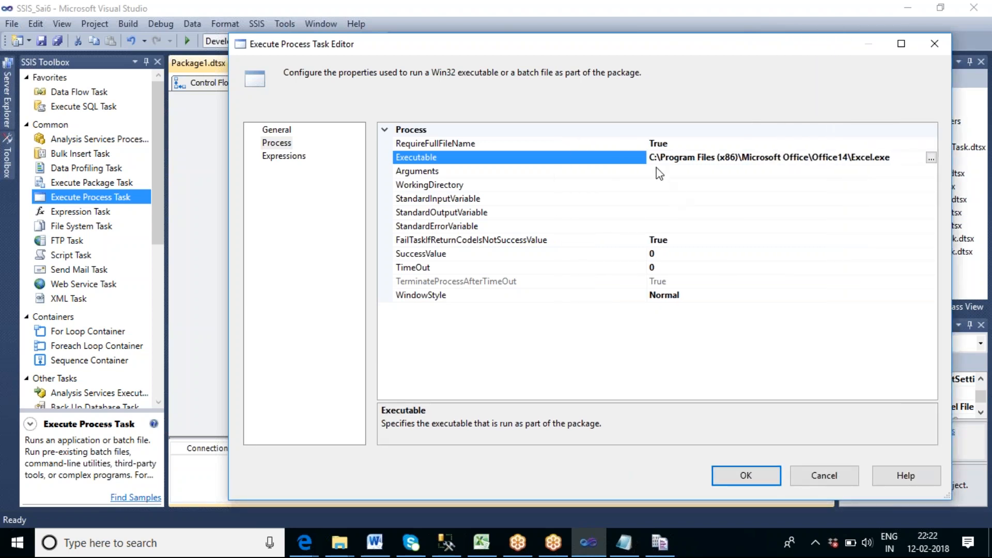
pyautogui.moveTo(646, 145); pyautogui.dragTo(487, 146)
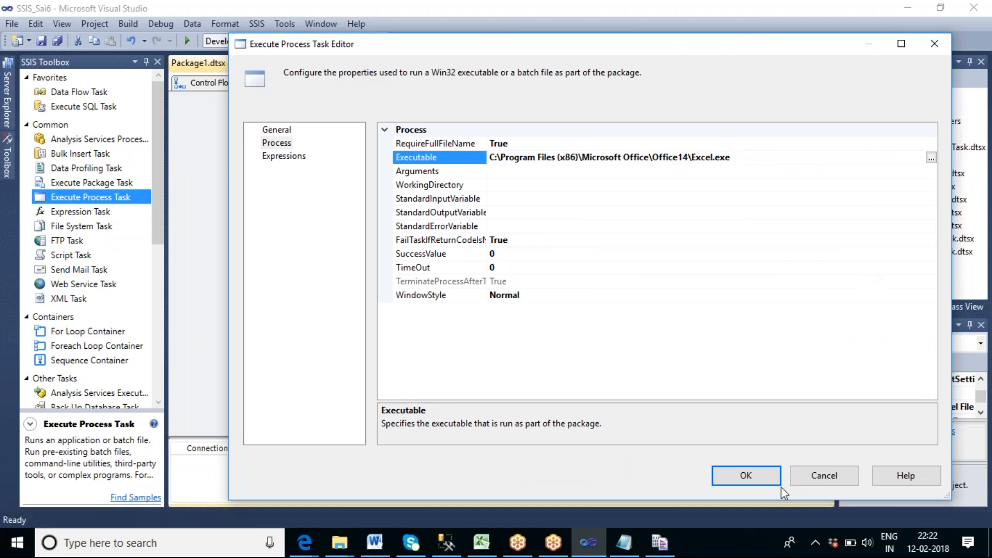
pyautogui.click(750, 480)
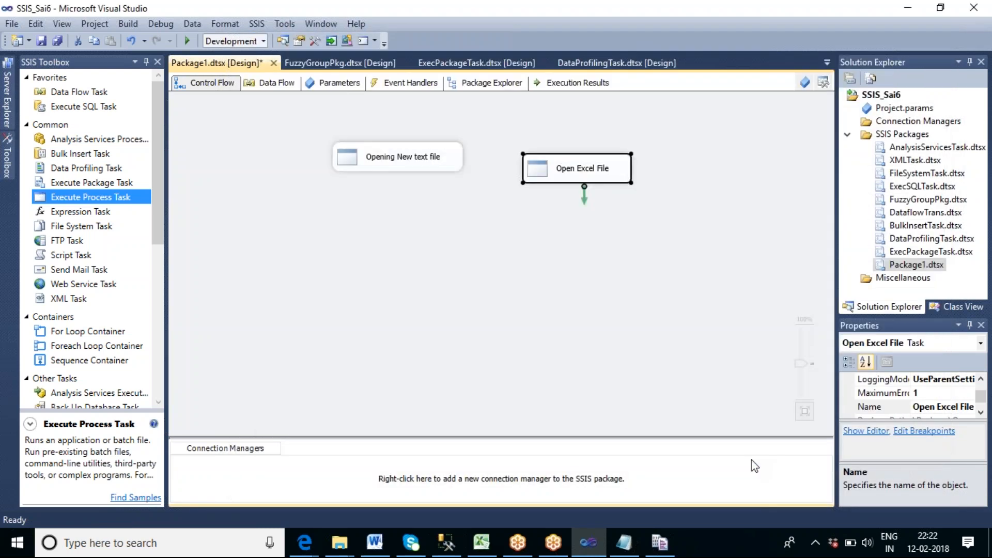
# Execute only the Open Excel File task in the package's control flow.
pyautogui.click(577, 178)
pyautogui.rightClick(576, 177)
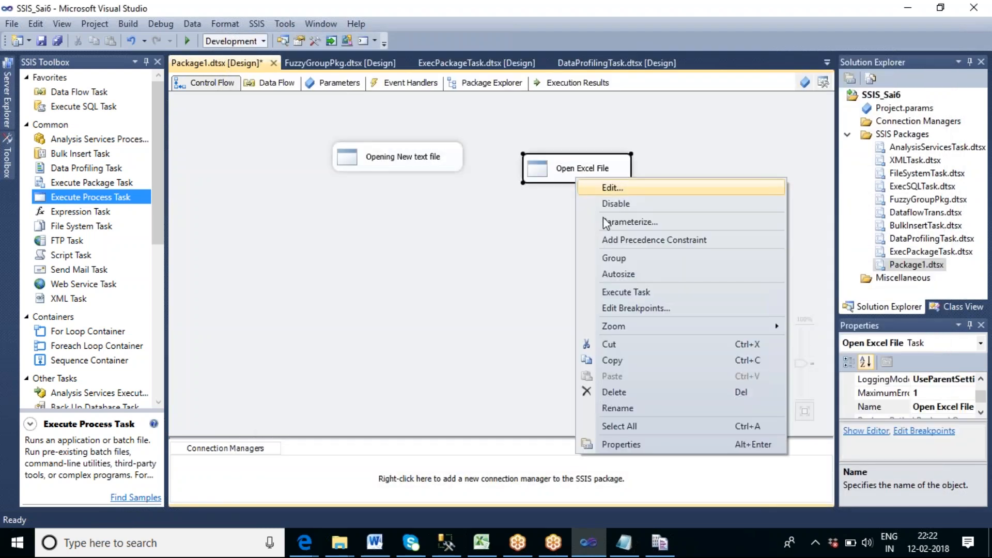
pyautogui.click(644, 290)
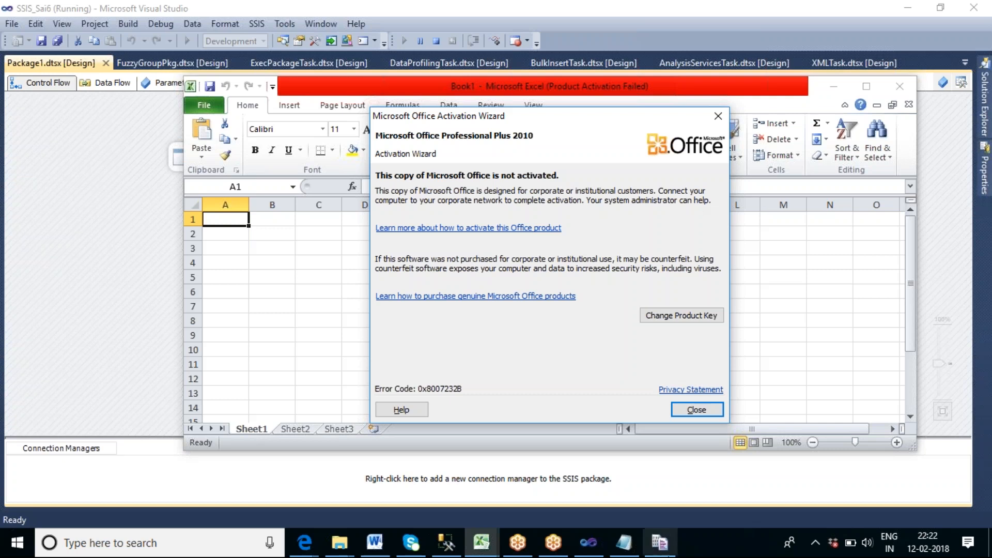
pyautogui.moveTo(660, 543)
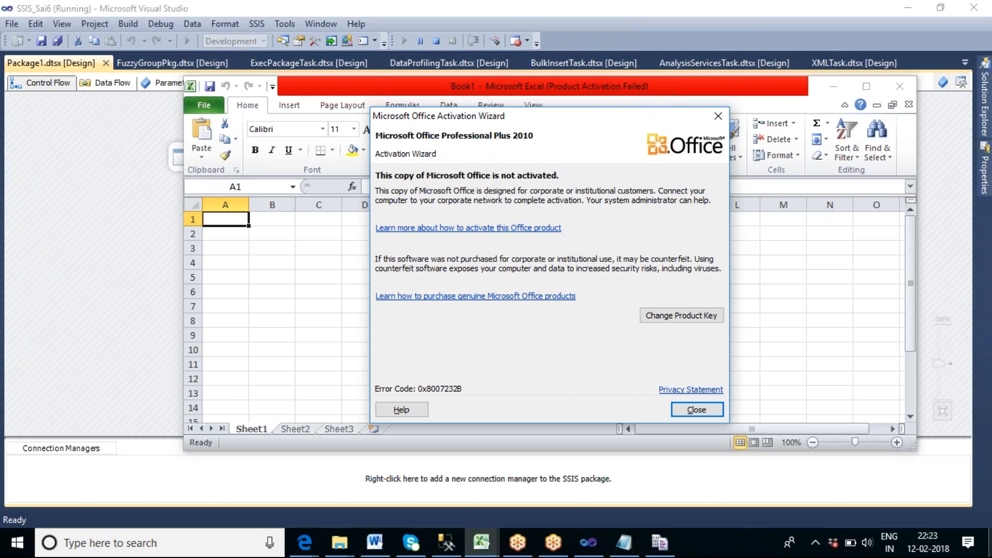
# Dismiss the Office activation wizard, close the launched Excel window, and stop debugging the package.
pyautogui.rightClick(745, 543)
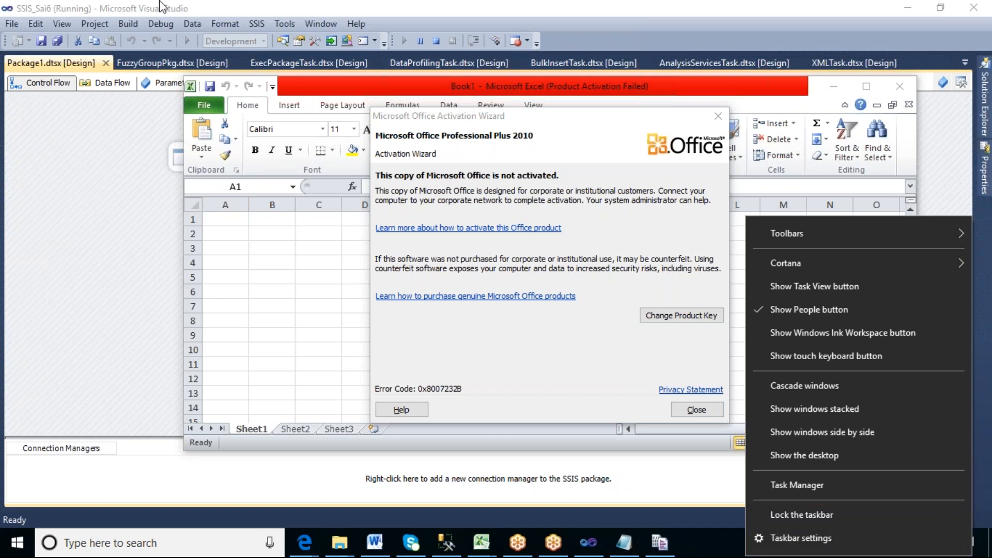
pyautogui.click(703, 411)
pyautogui.click(703, 411)
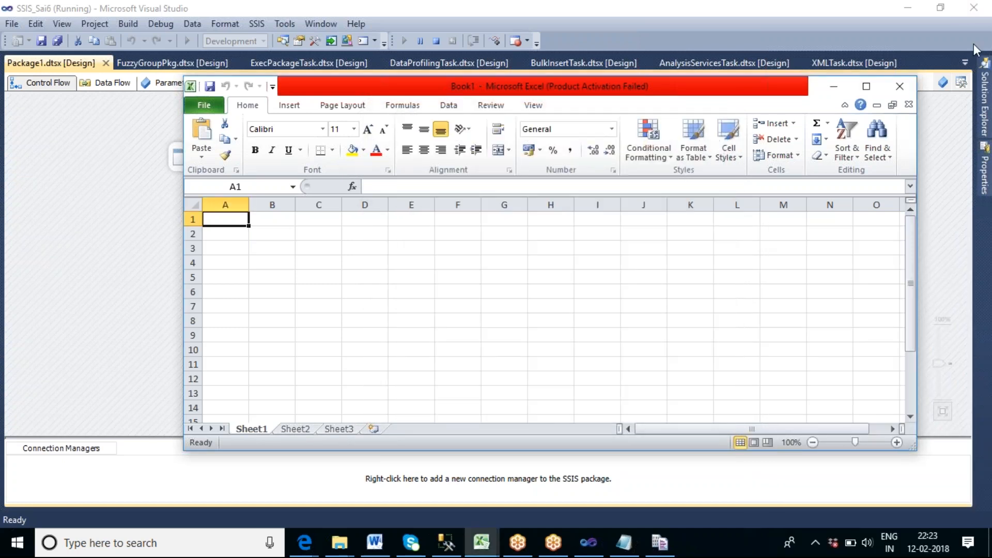
pyautogui.click(901, 88)
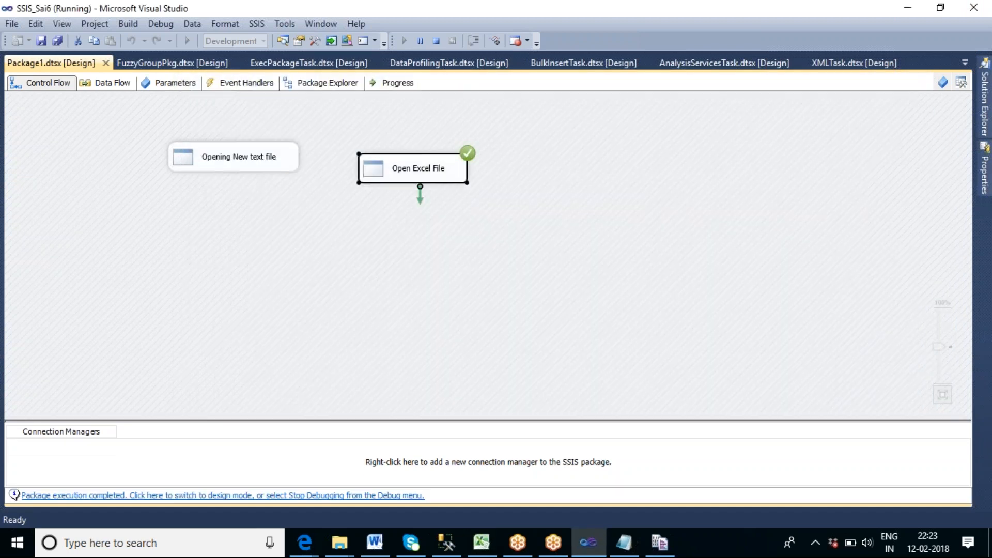
pyautogui.click(435, 42)
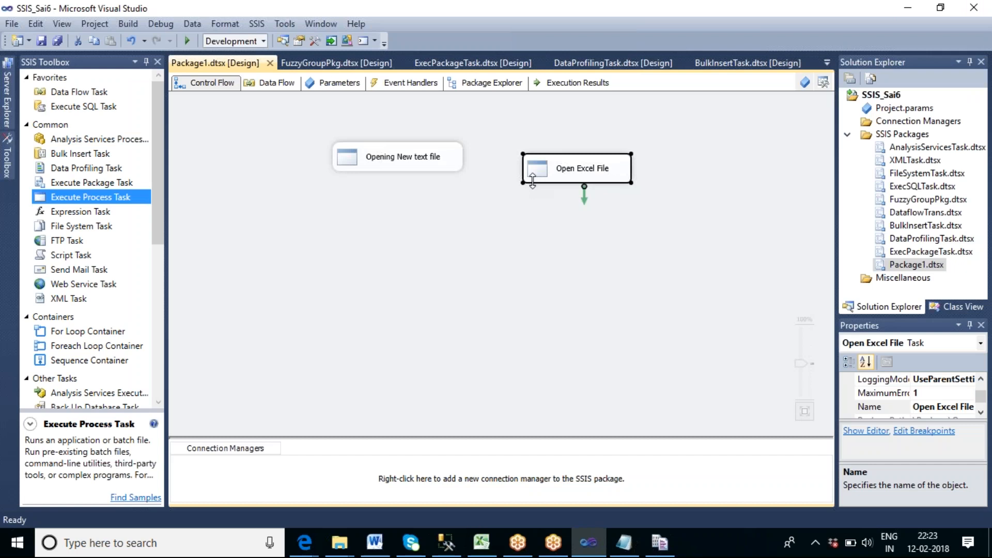
# Add a third Execute Process Task below Opening New text file and deselect it.
pyautogui.moveTo(90, 197); pyautogui.dragTo(346, 217)
pyautogui.click(476, 271)
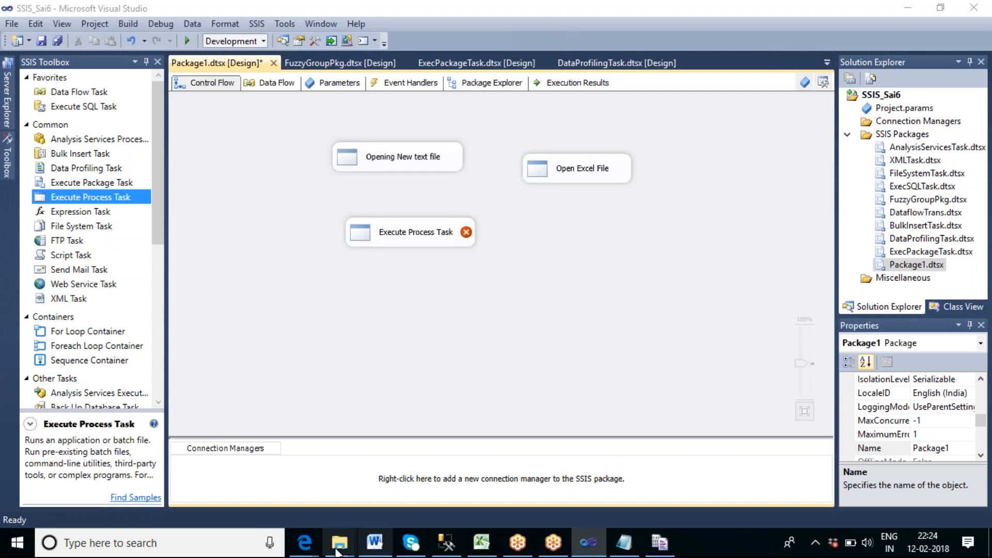
# Switch to Google Drive in the browser and check the upload status and list of class recordings in the SSIS classes folder.
pyautogui.moveTo(313, 547)
pyautogui.click(364, 496)
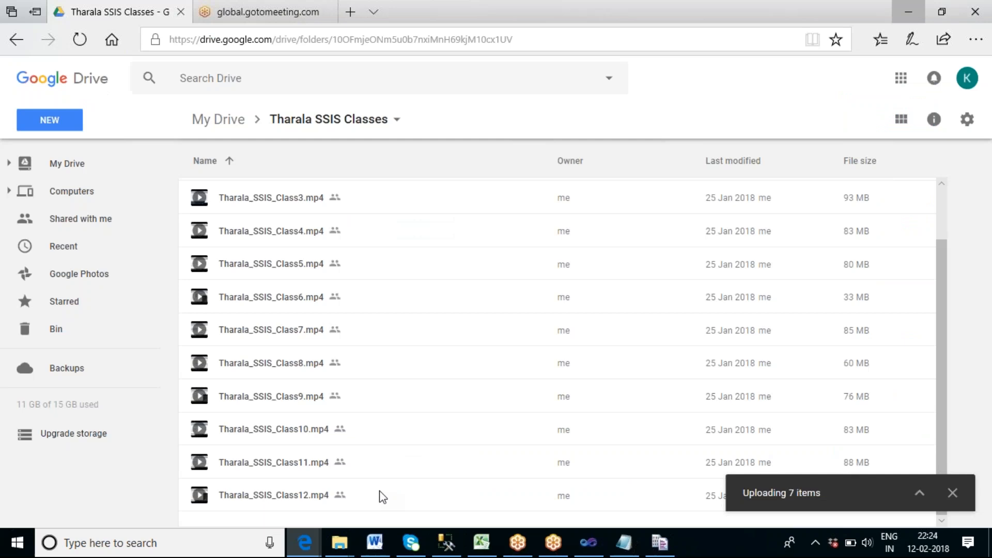
pyautogui.click(919, 494)
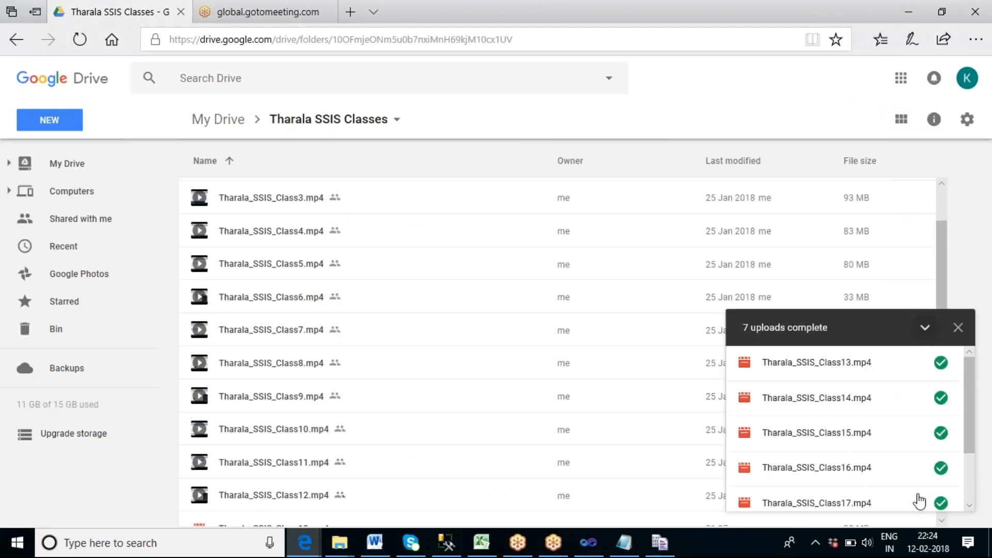
pyautogui.moveTo(969, 396); pyautogui.dragTo(968, 368)
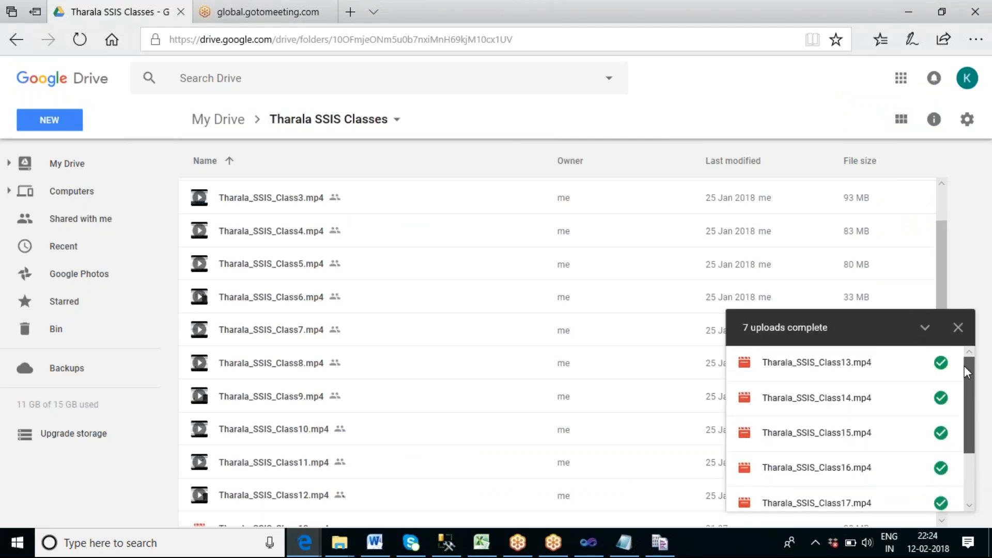
pyautogui.click(960, 330)
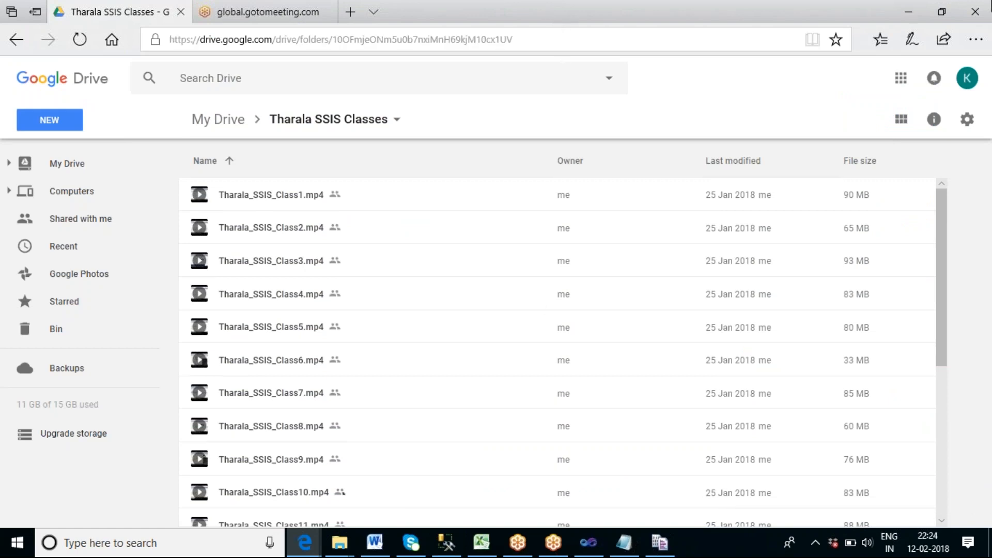
pyautogui.scroll(-3, 423, 376)
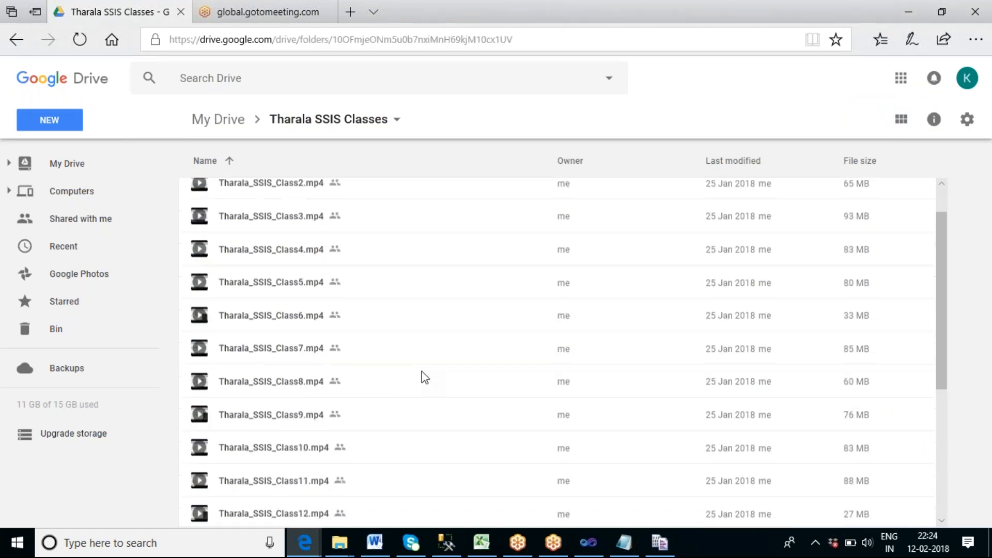
pyautogui.scroll(-6, 422, 376)
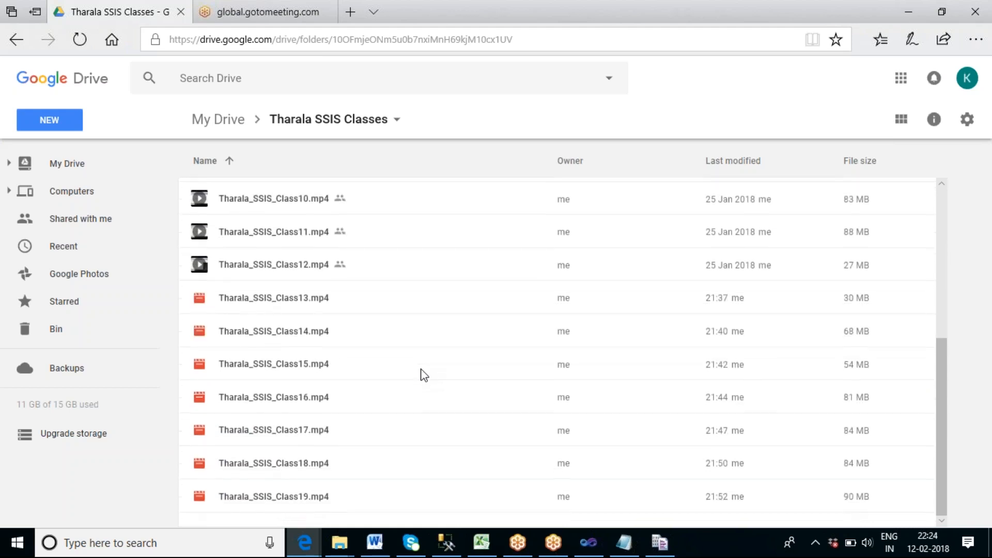
# Switch back to Visual Studio and review the available control flow tasks, including File System, Send Mail, Analysis Services Processing and XML Task.
pyautogui.click(600, 543)
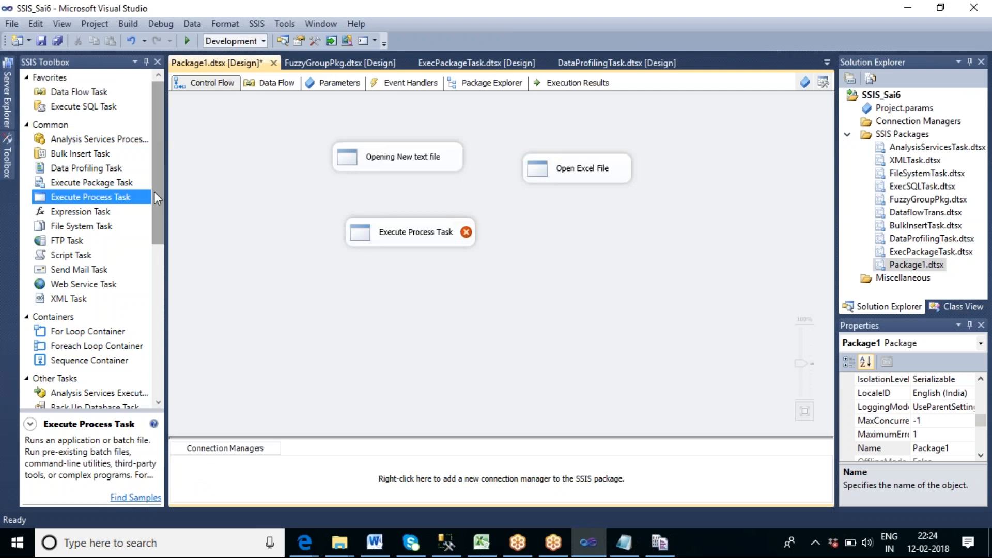
pyautogui.moveTo(156, 196); pyautogui.dragTo(152, 316)
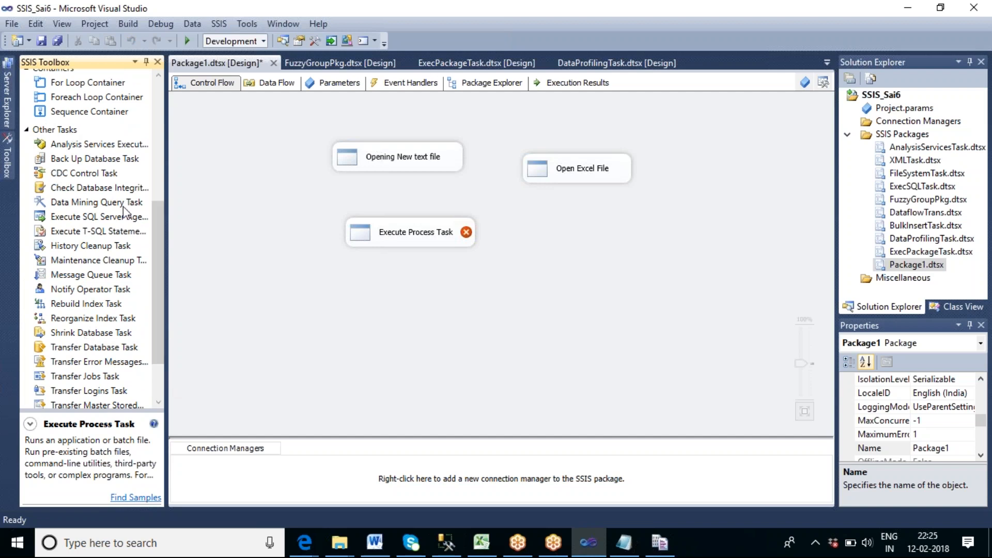
pyautogui.moveTo(153, 261); pyautogui.dragTo(152, 143)
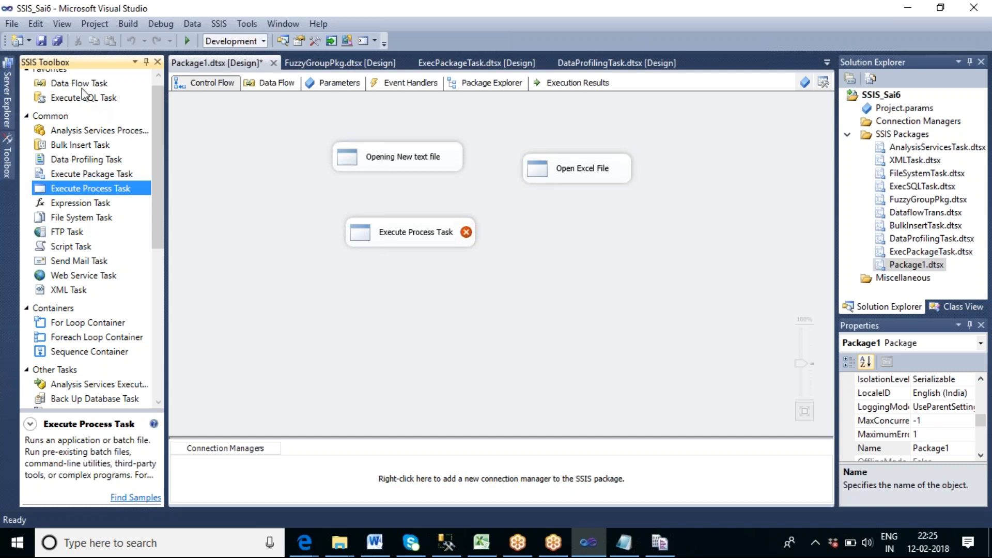
pyautogui.click(65, 219)
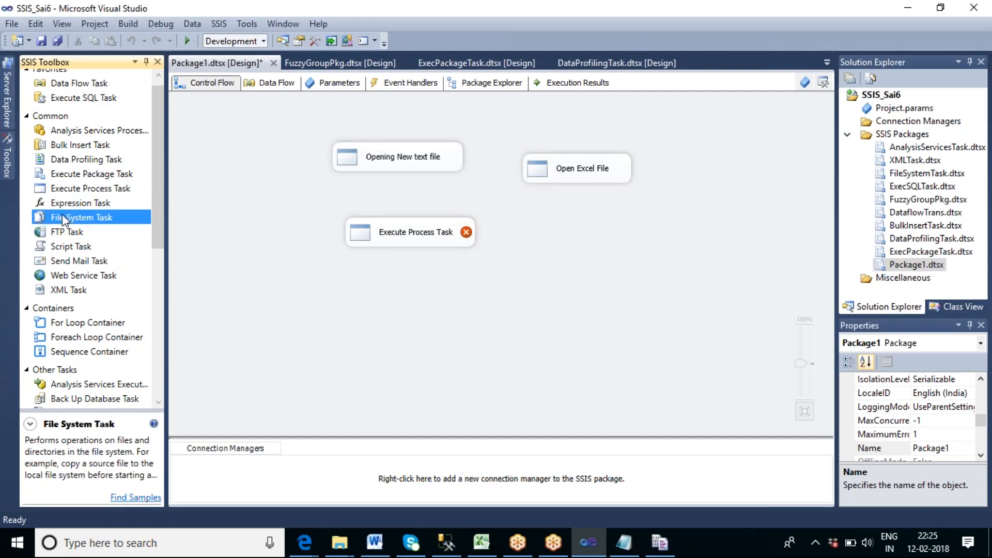
pyautogui.click(88, 262)
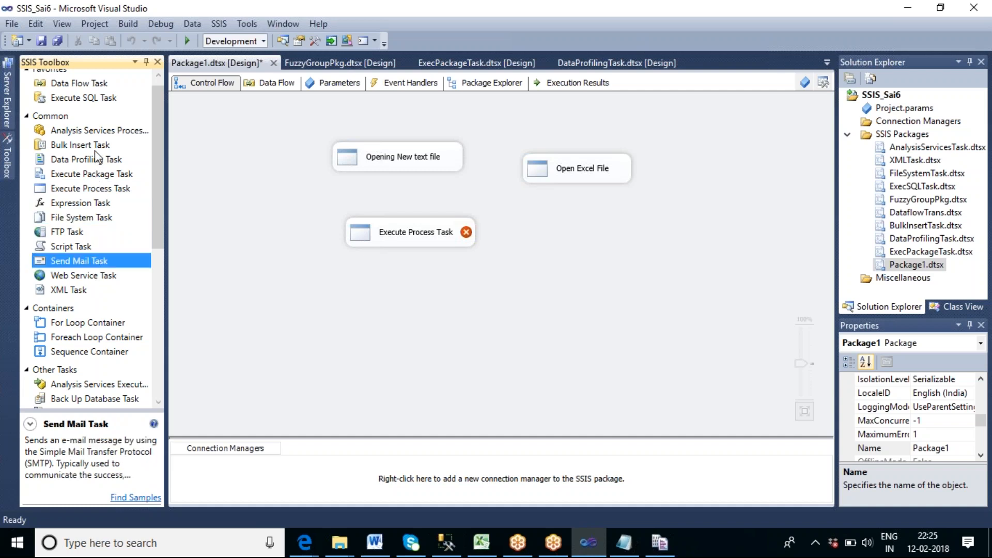
pyautogui.click(101, 132)
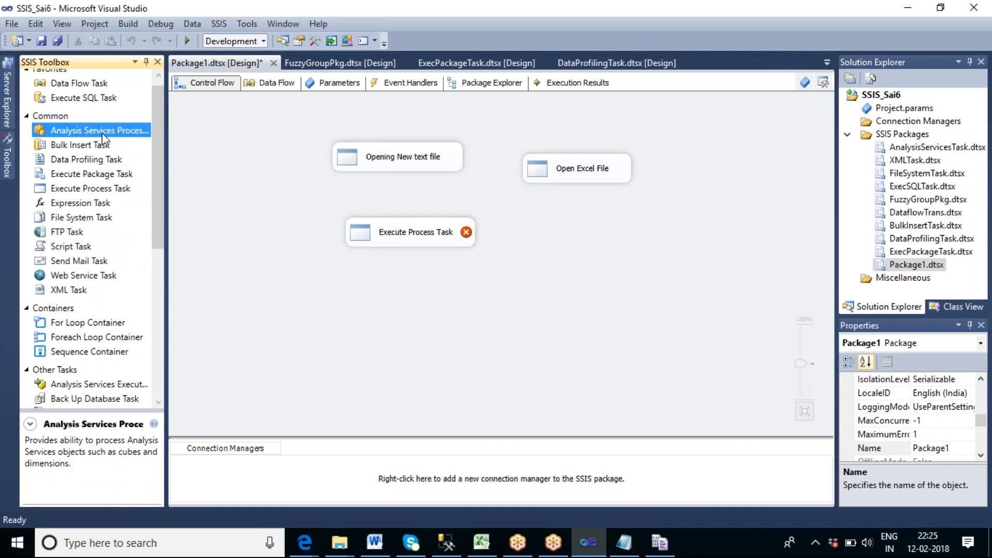
pyautogui.click(73, 293)
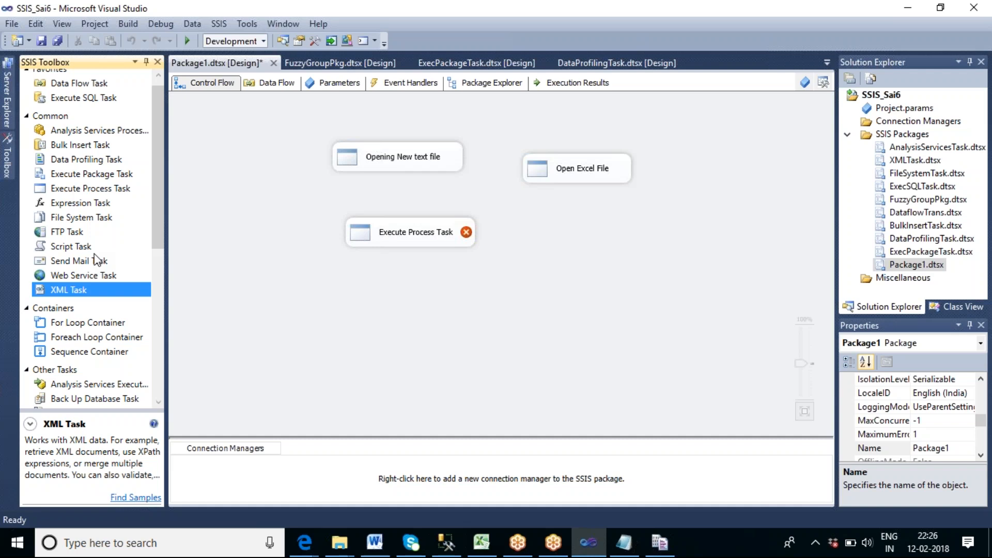
pyautogui.click(299, 217)
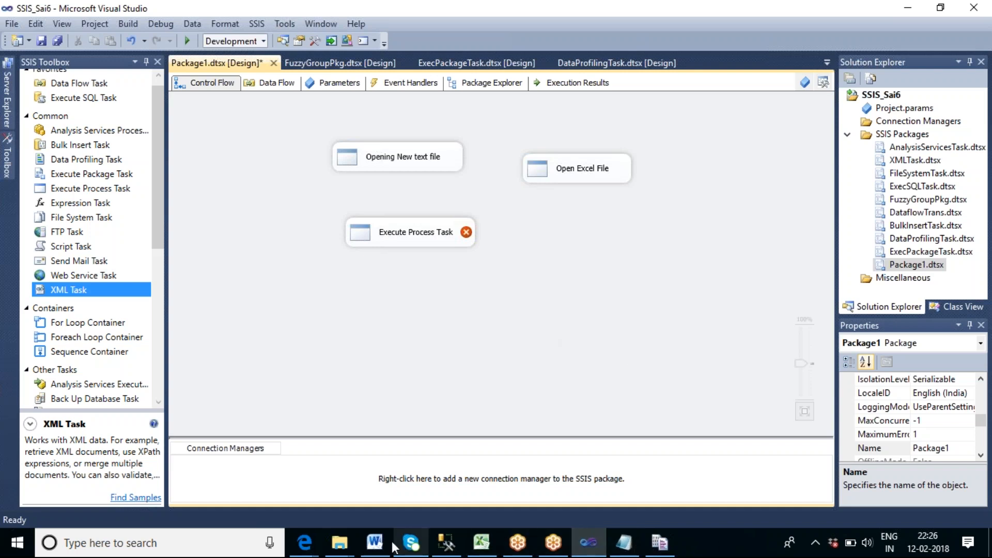
pyautogui.moveTo(304, 543)
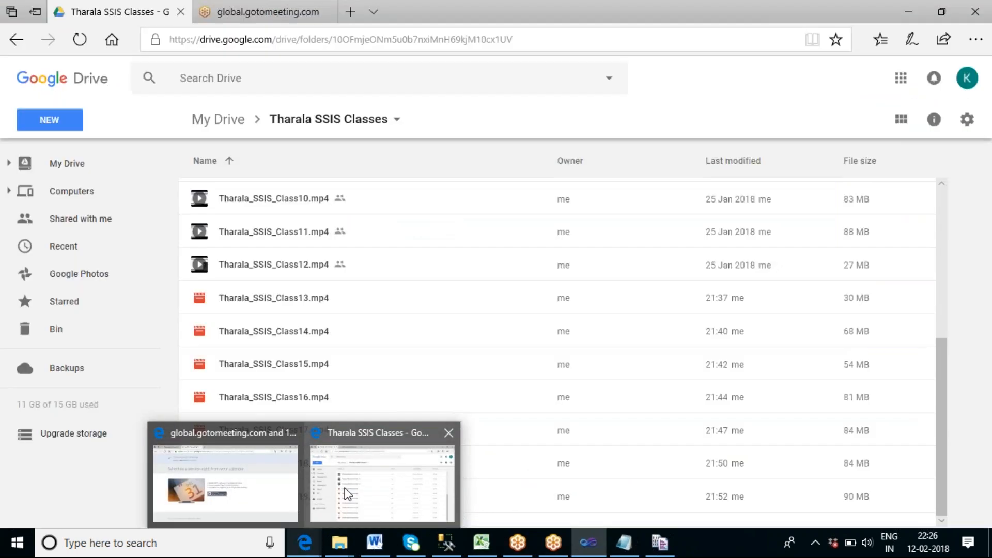
# Switch to Google Drive in the browser, select the recordings from Class13 through Class19, and open their sharing settings.
pyautogui.click(396, 461)
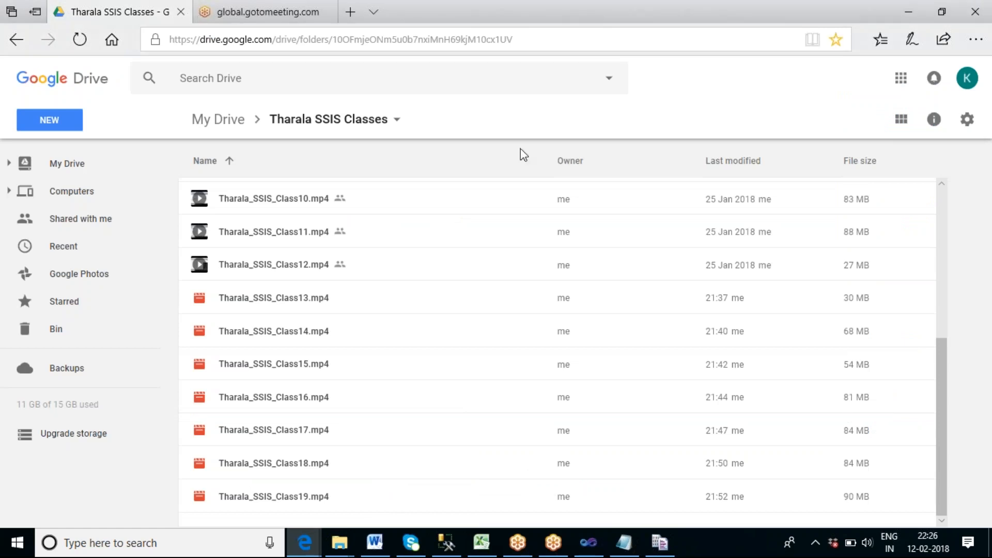
pyautogui.click(401, 299)
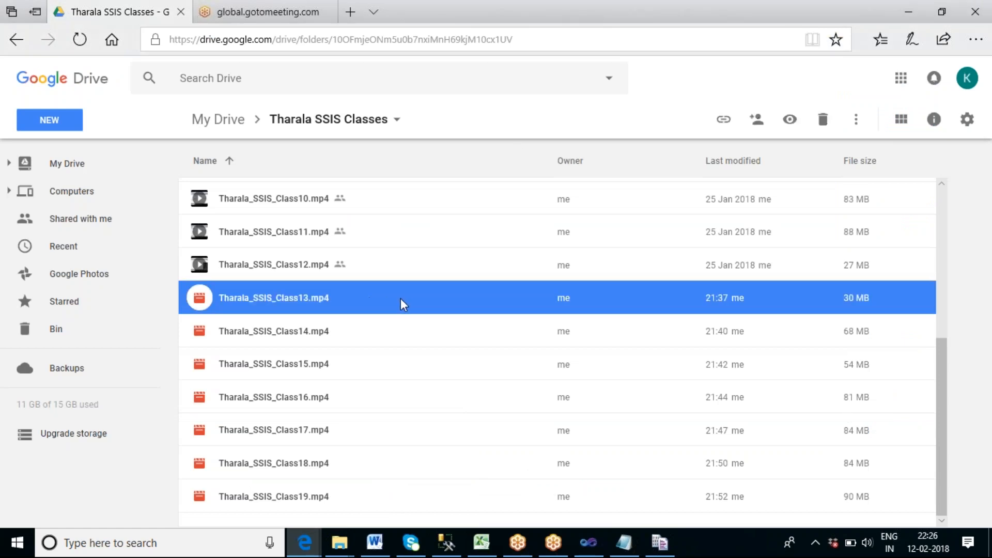
pyautogui.keyDown('shift'); pyautogui.click(370, 501); pyautogui.keyUp('shift')
pyautogui.rightClick(380, 355)
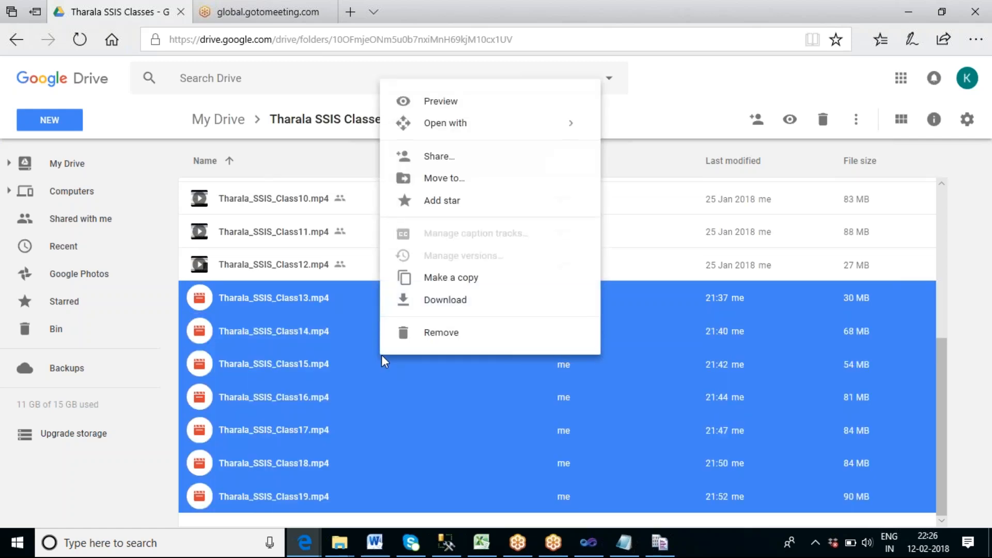
pyautogui.click(444, 157)
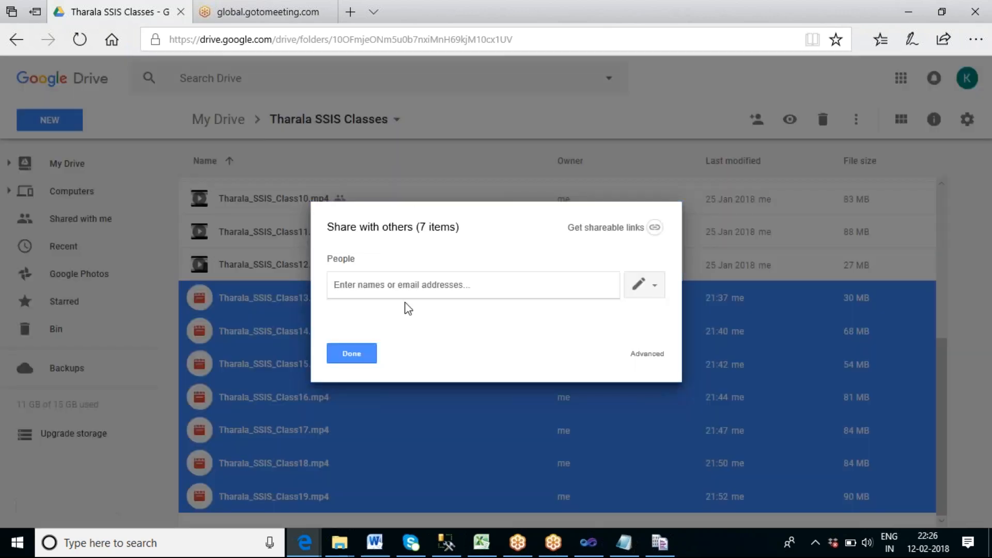
# Add the two students' e-mail addresses as recipients and share the selected class recordings with them.
pyautogui.write('tha')
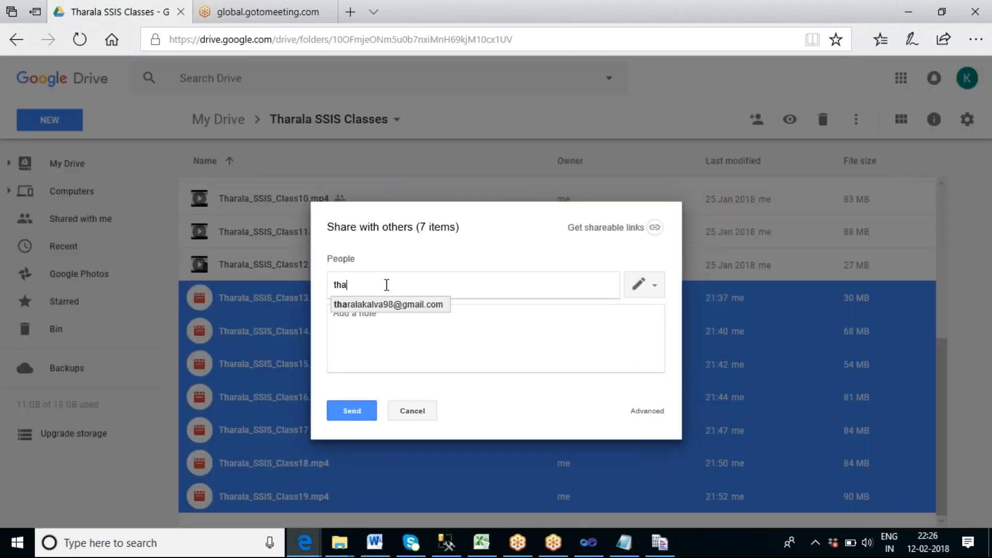
pyautogui.press('Return')
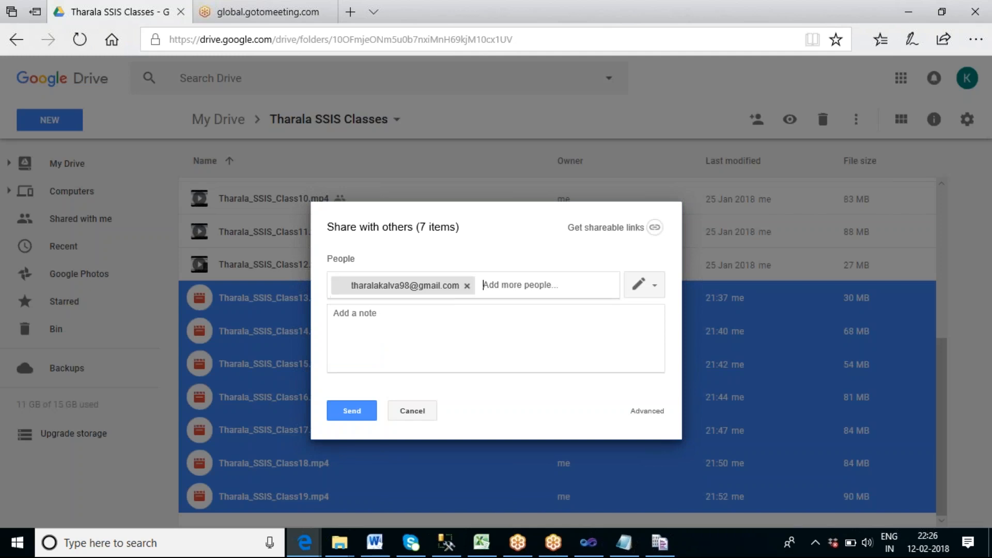
pyautogui.write('durg')
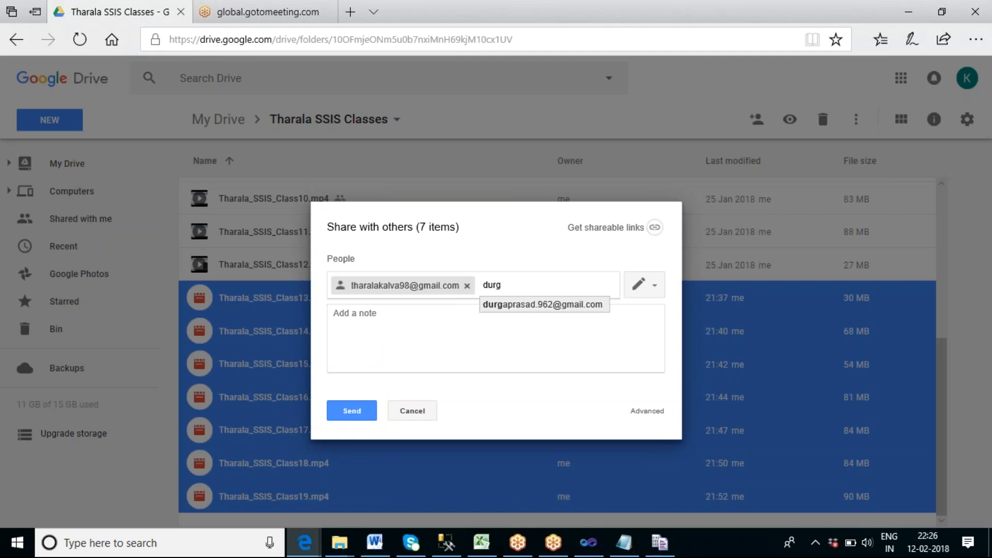
pyautogui.press('Return')
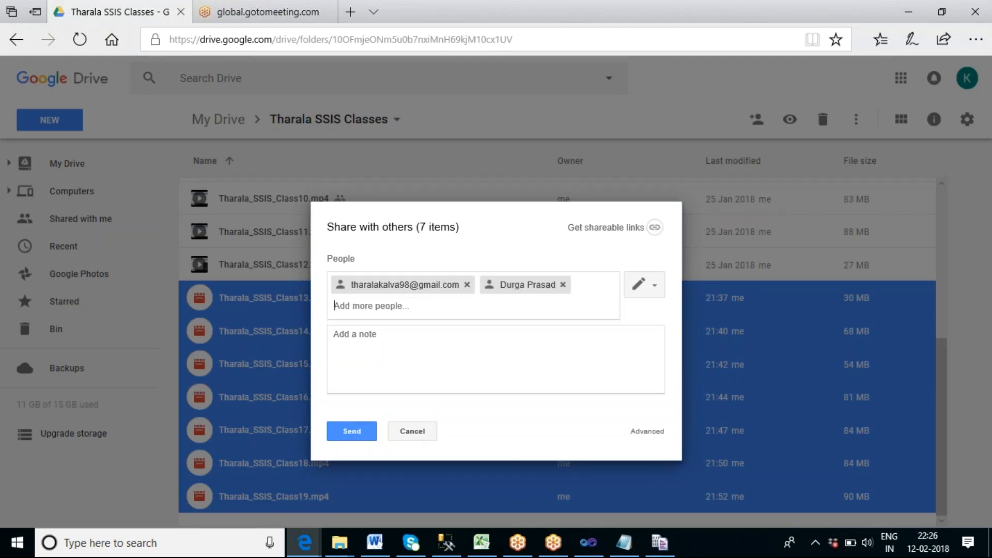
pyautogui.click(346, 434)
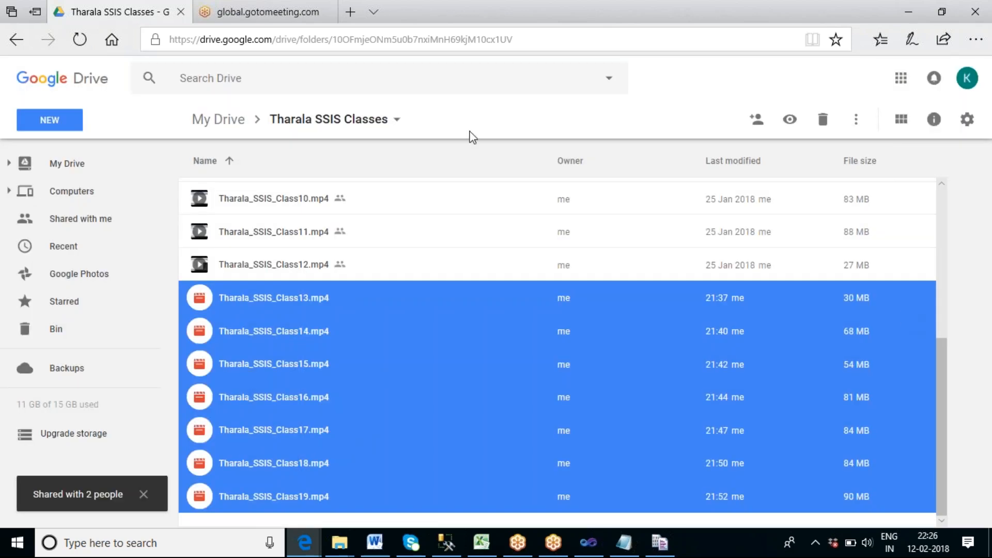
# Go back to My Drive and look through its list of folders and files.
pyautogui.click(229, 123)
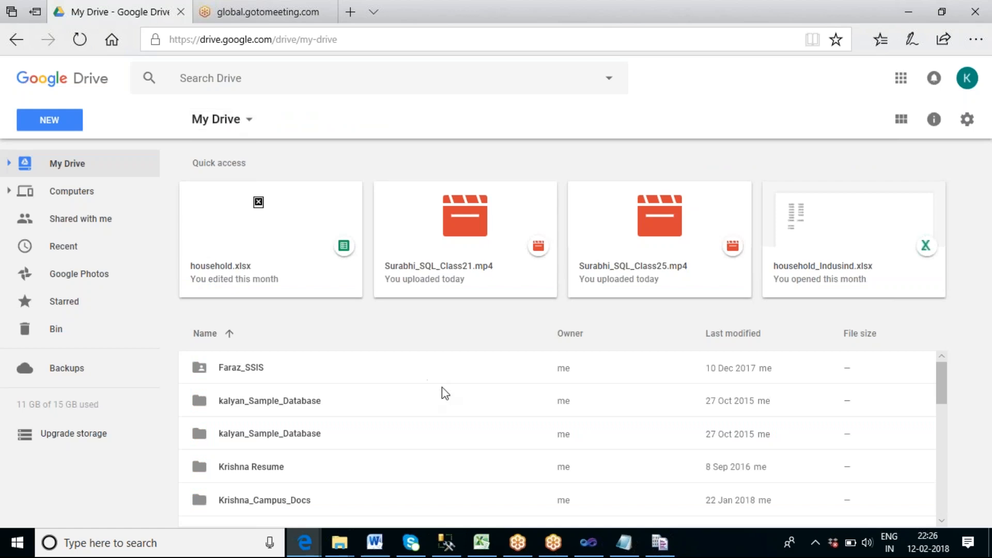
pyautogui.scroll(-5, 466, 378)
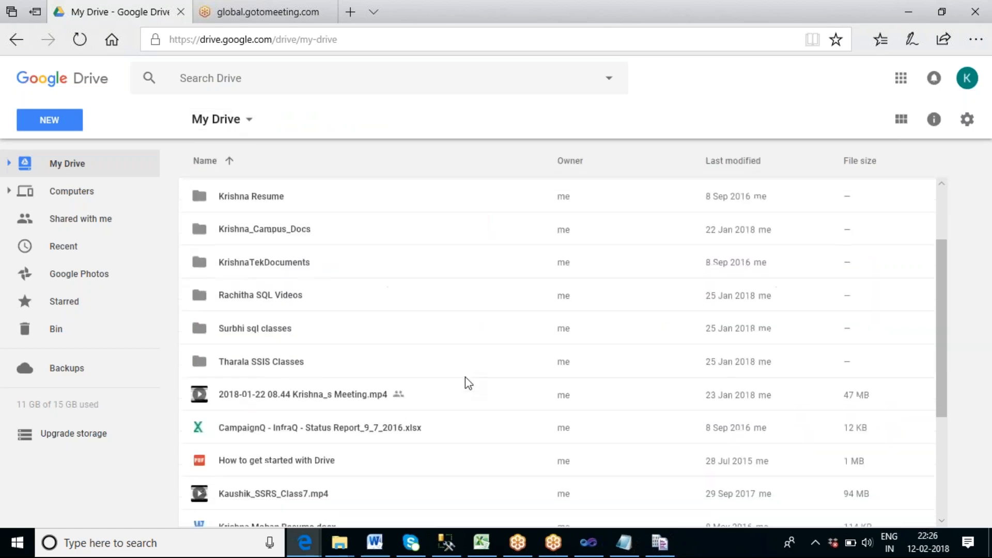
pyautogui.scroll(5, 466, 381)
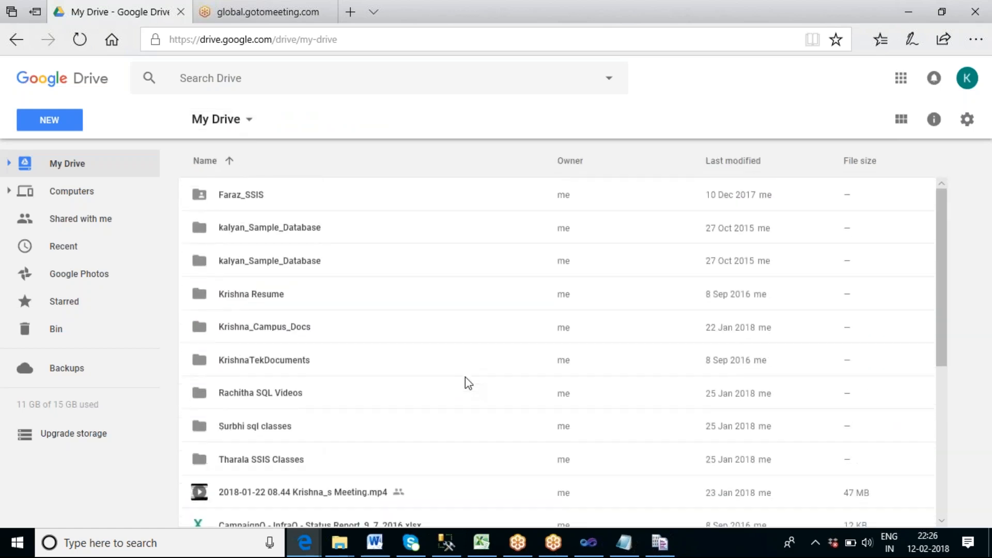